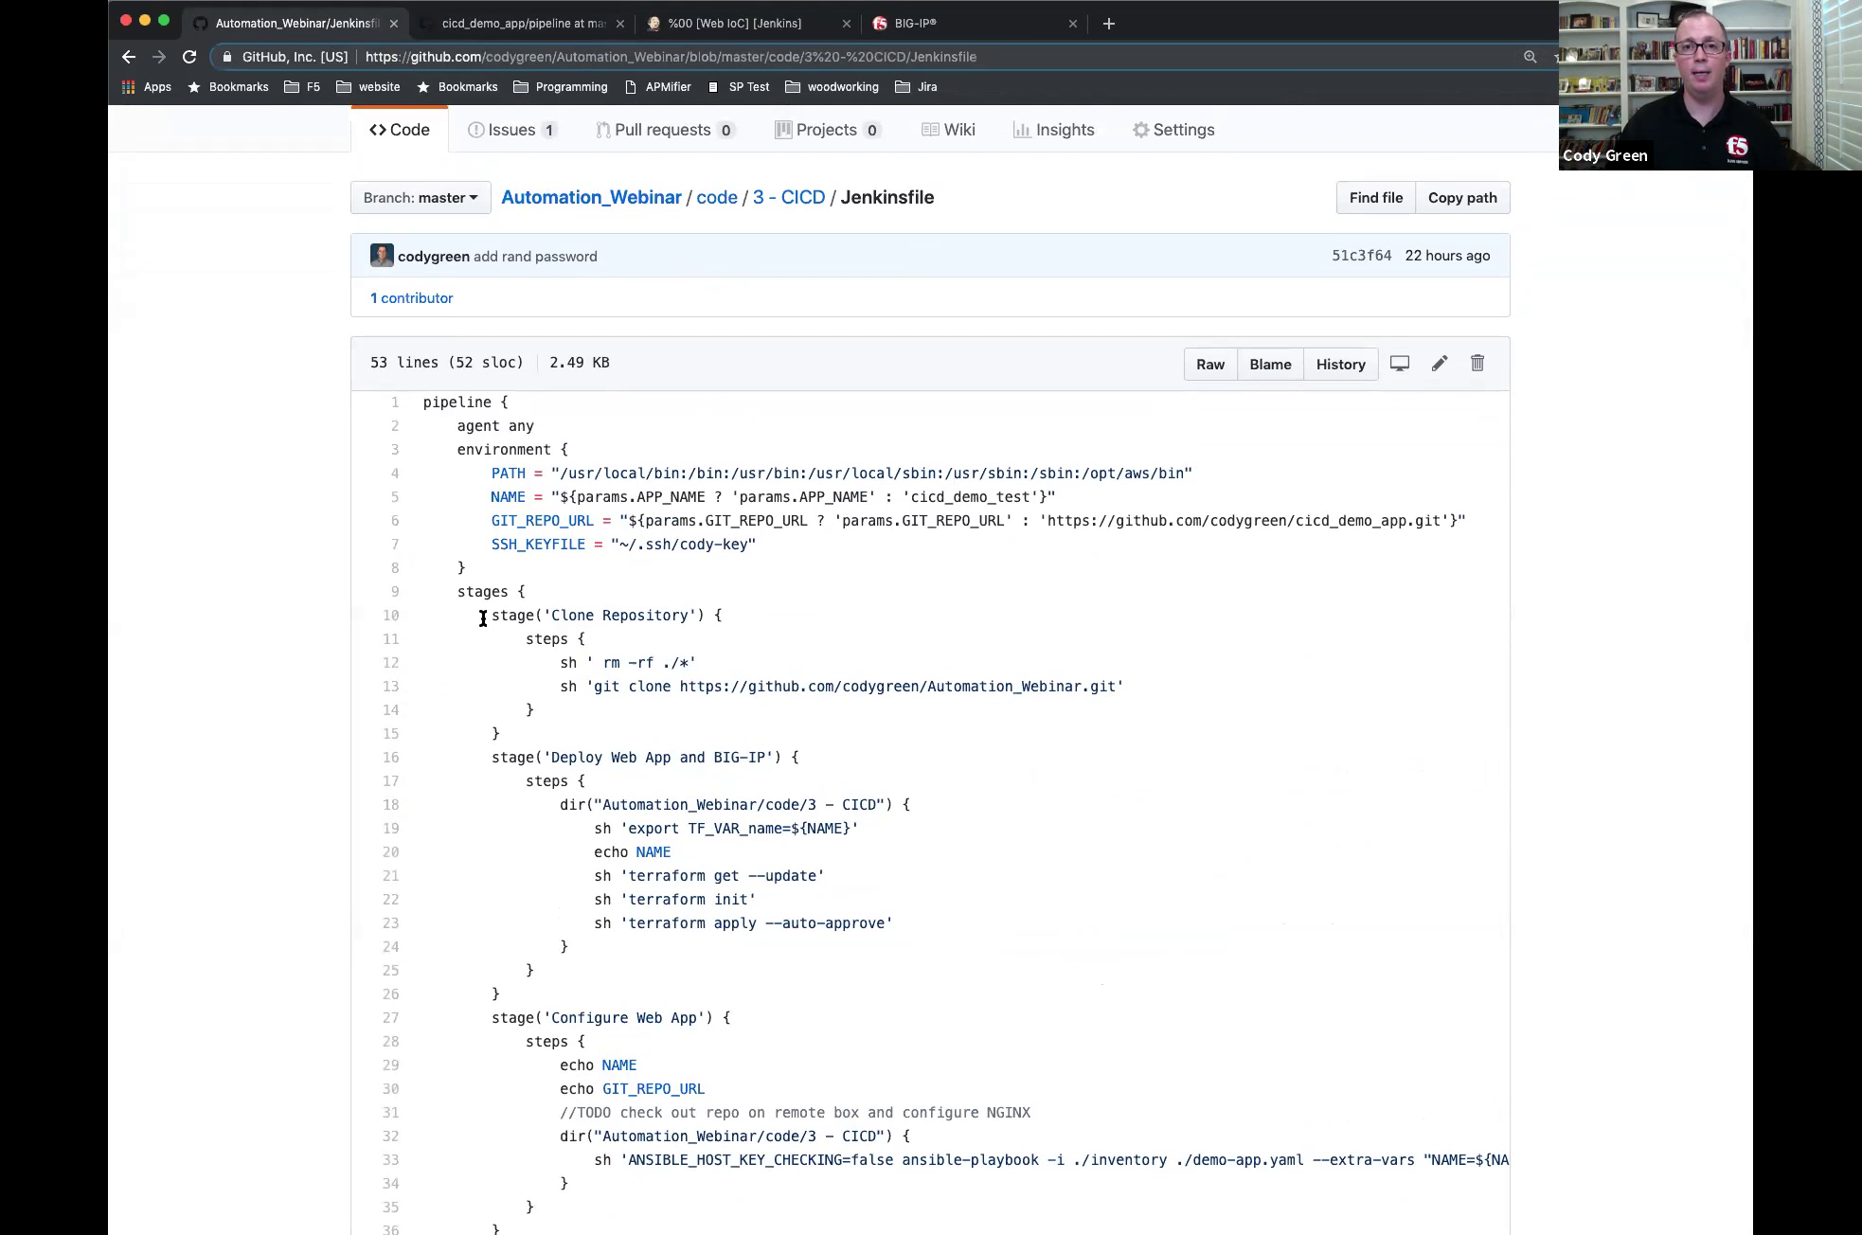
- Examine the Jenkinsfile's environment block, highlighting the PATH, NAME and GIT_REPO_URL variables with their parameters and default values
{"action": "scroll", "coordinate": [553, 646], "scroll_direction": "down", "scroll_amount": 3}
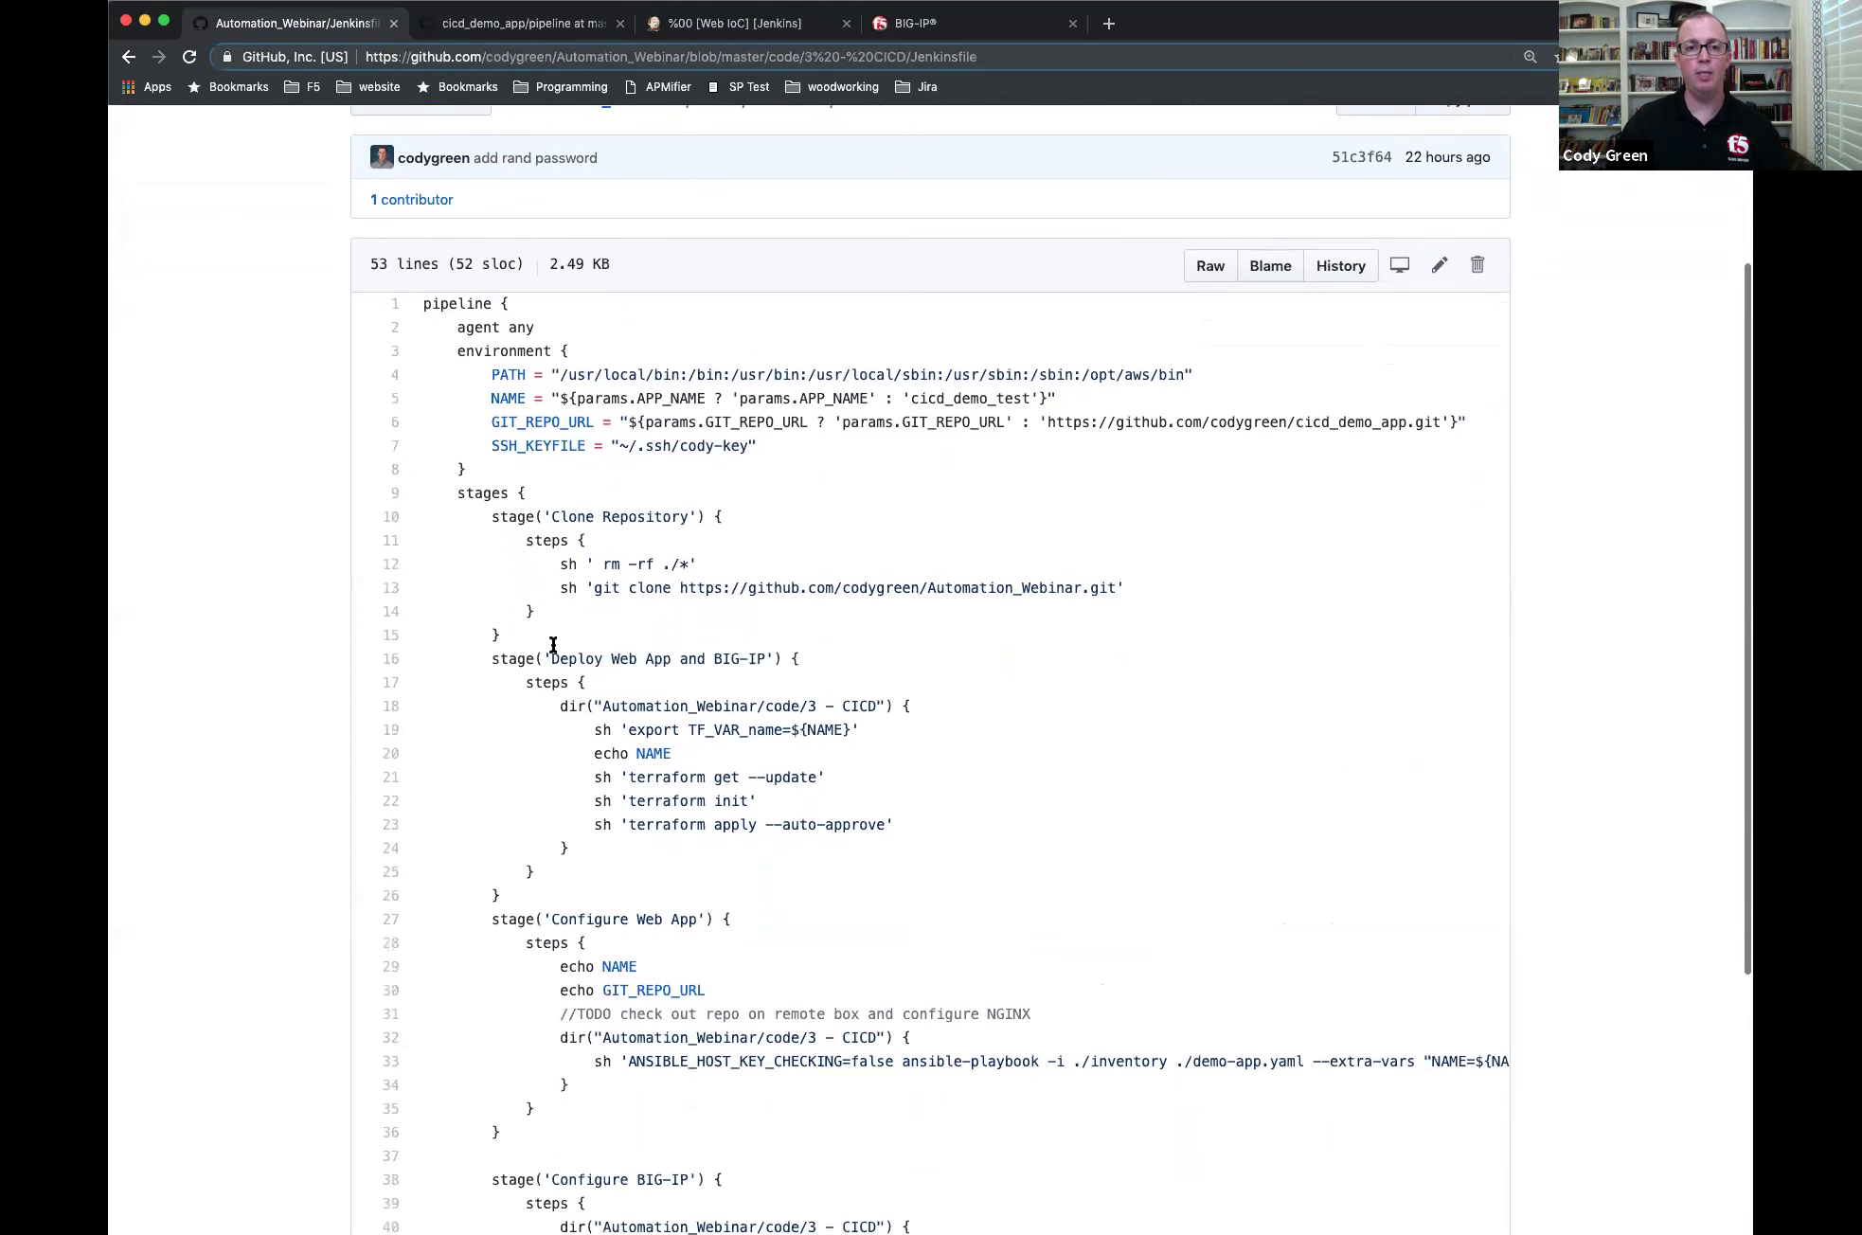
{"action": "scroll", "coordinate": [554, 647], "scroll_direction": "down", "scroll_amount": 1}
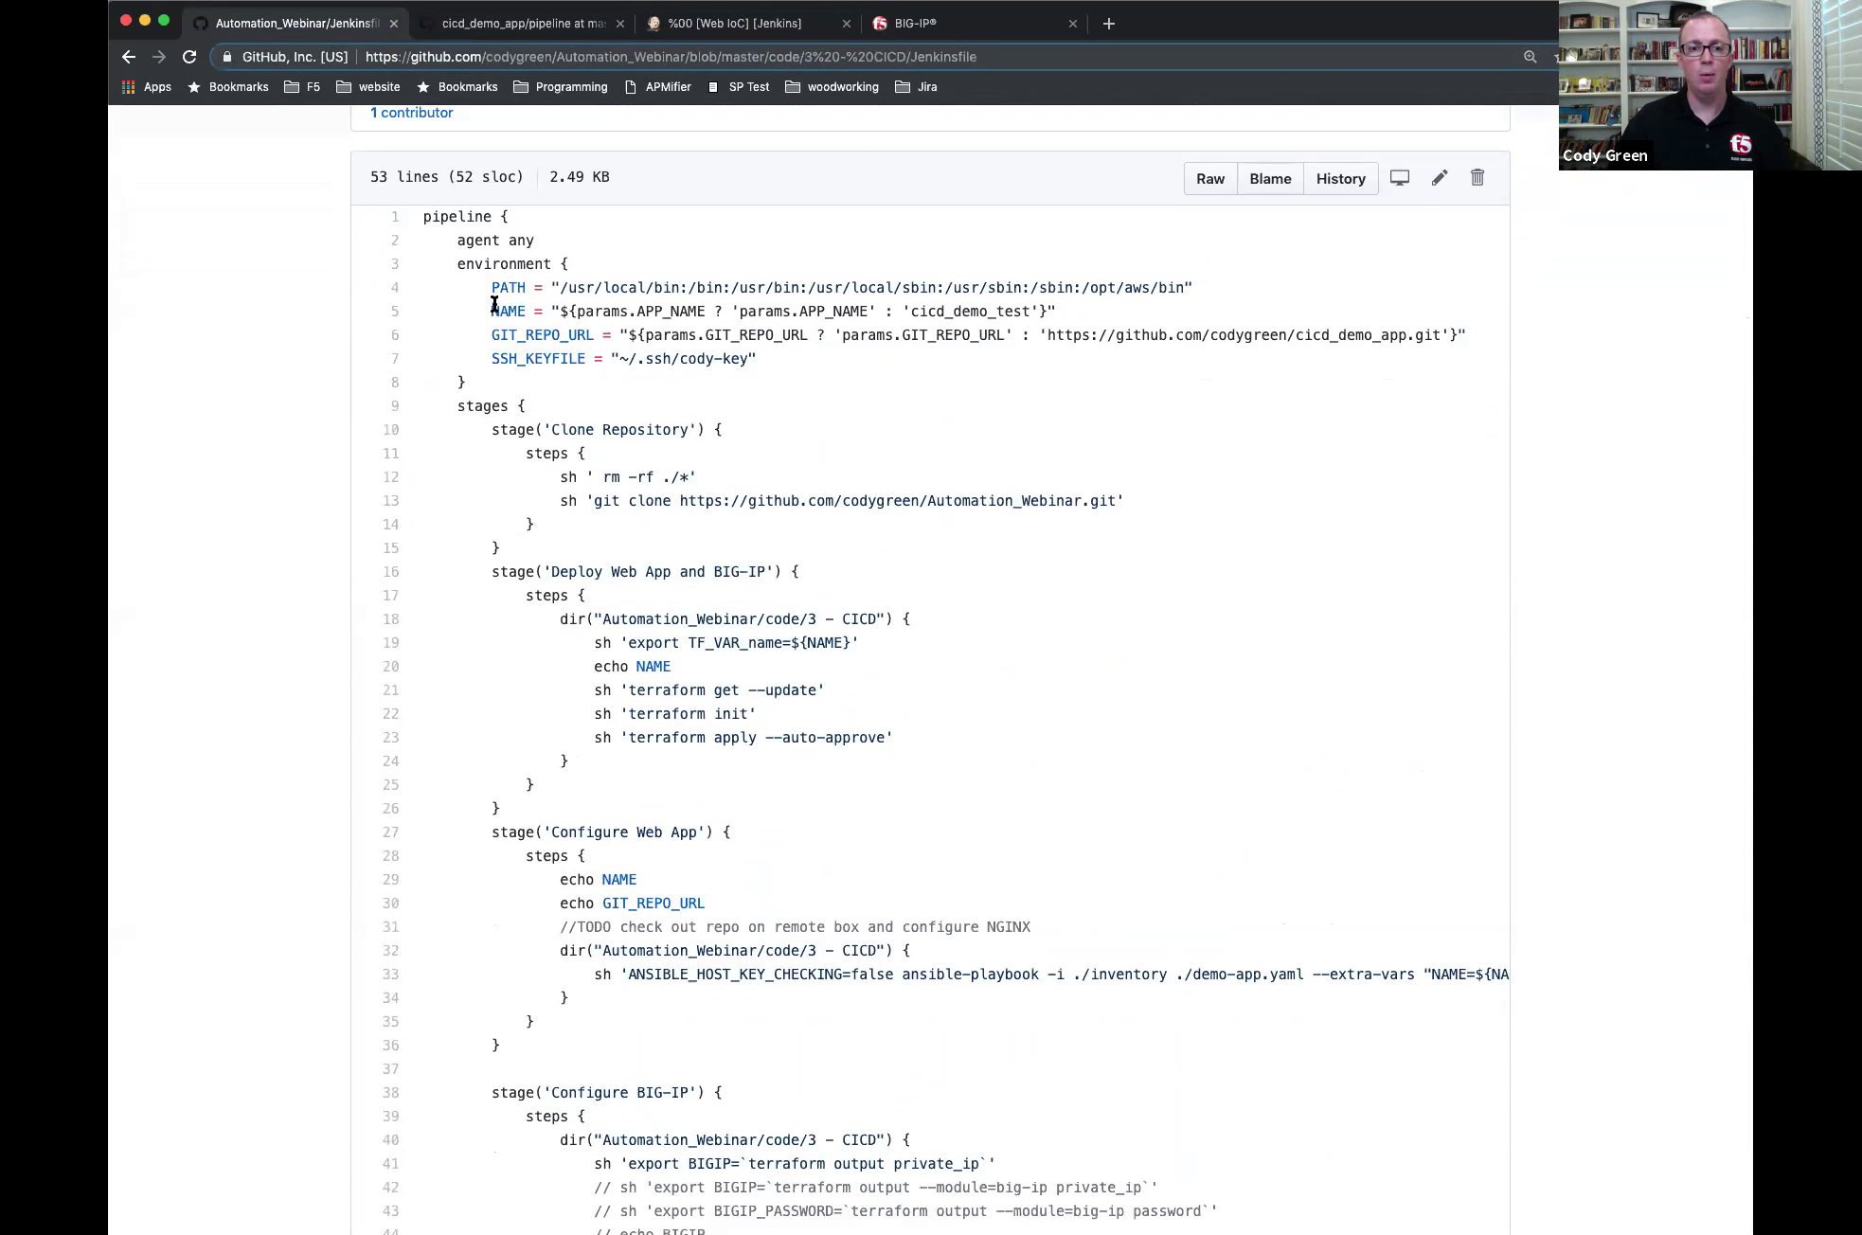
{"action": "left_click_drag", "start_coordinate": [495, 287], "coordinate": [1222, 287]}
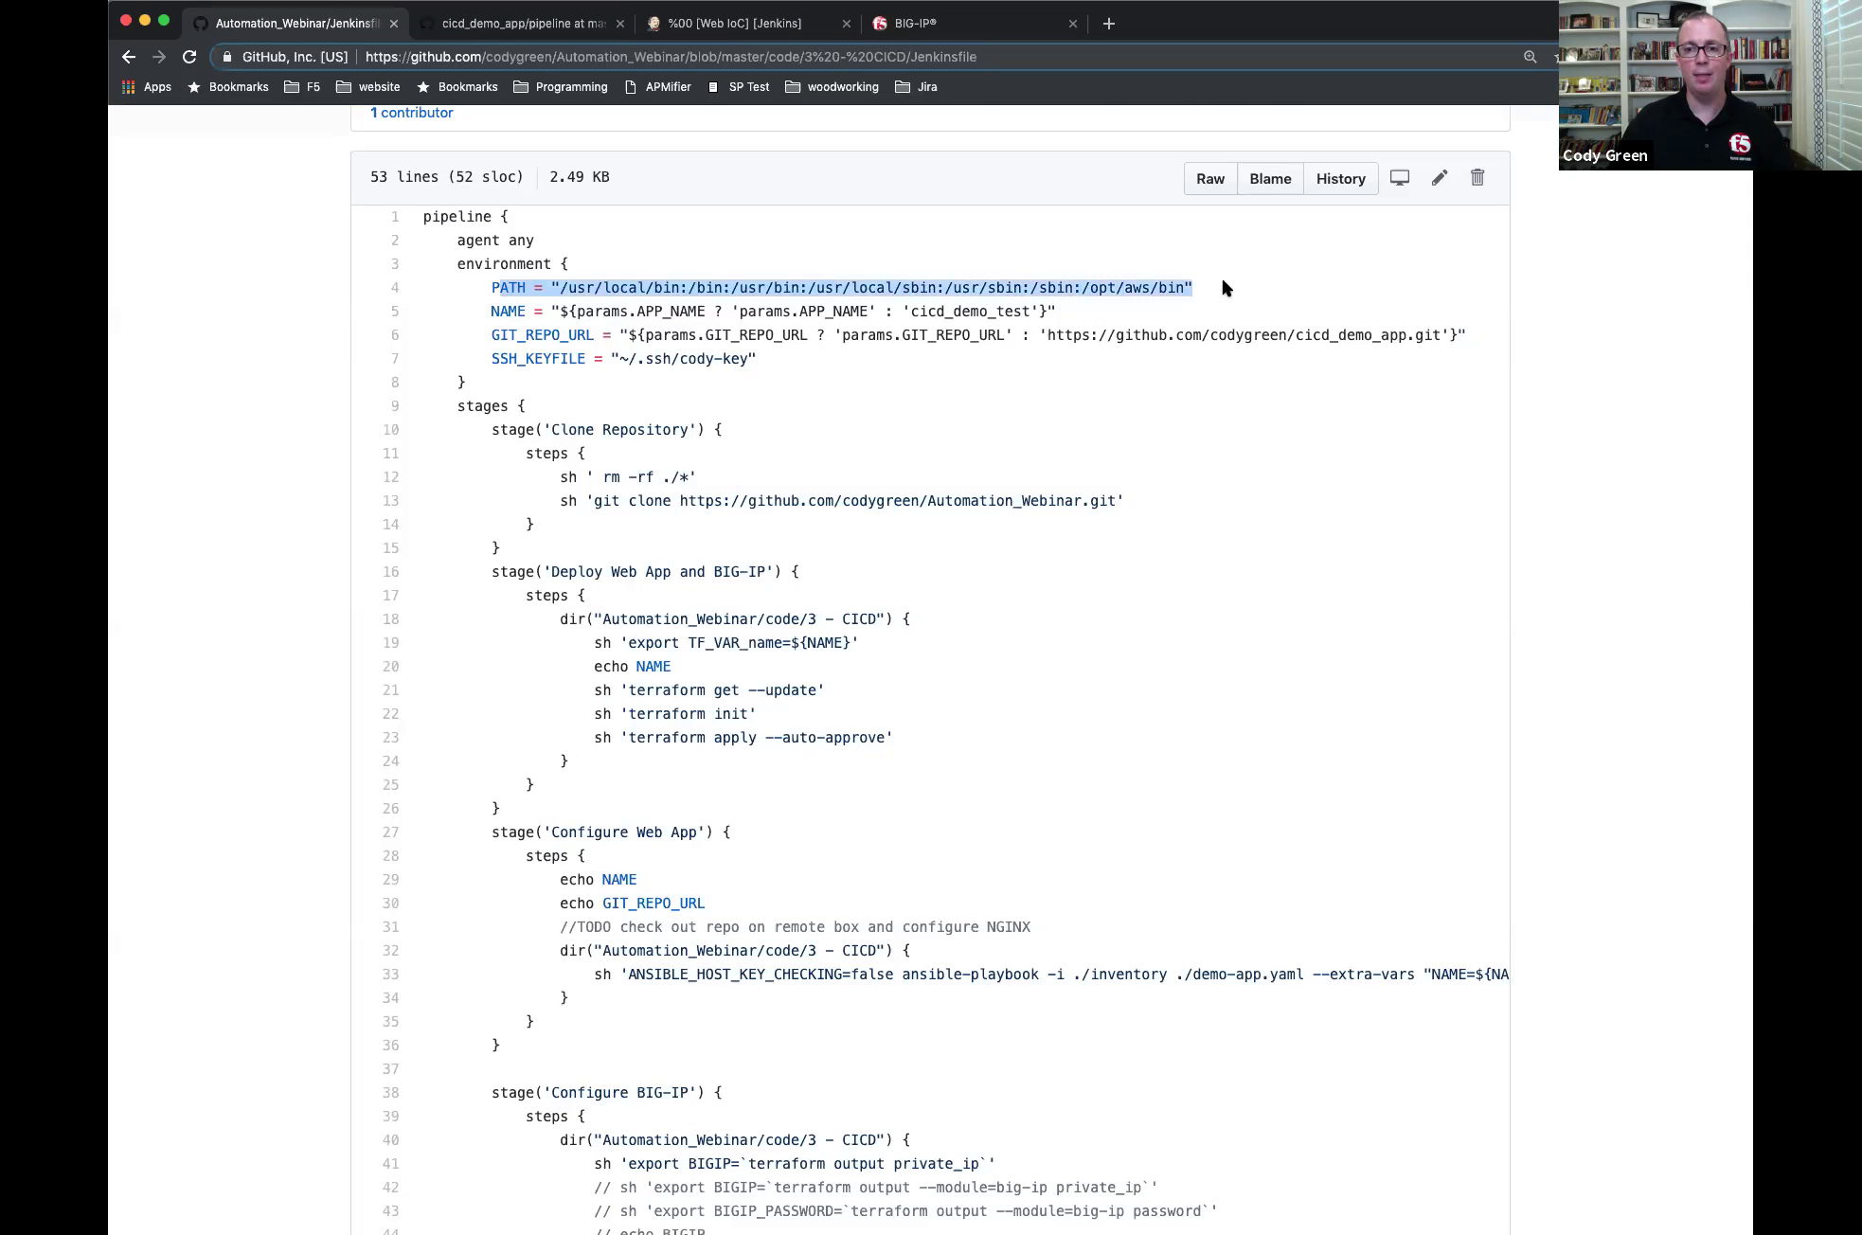
{"action": "double_click", "coordinate": [505, 316]}
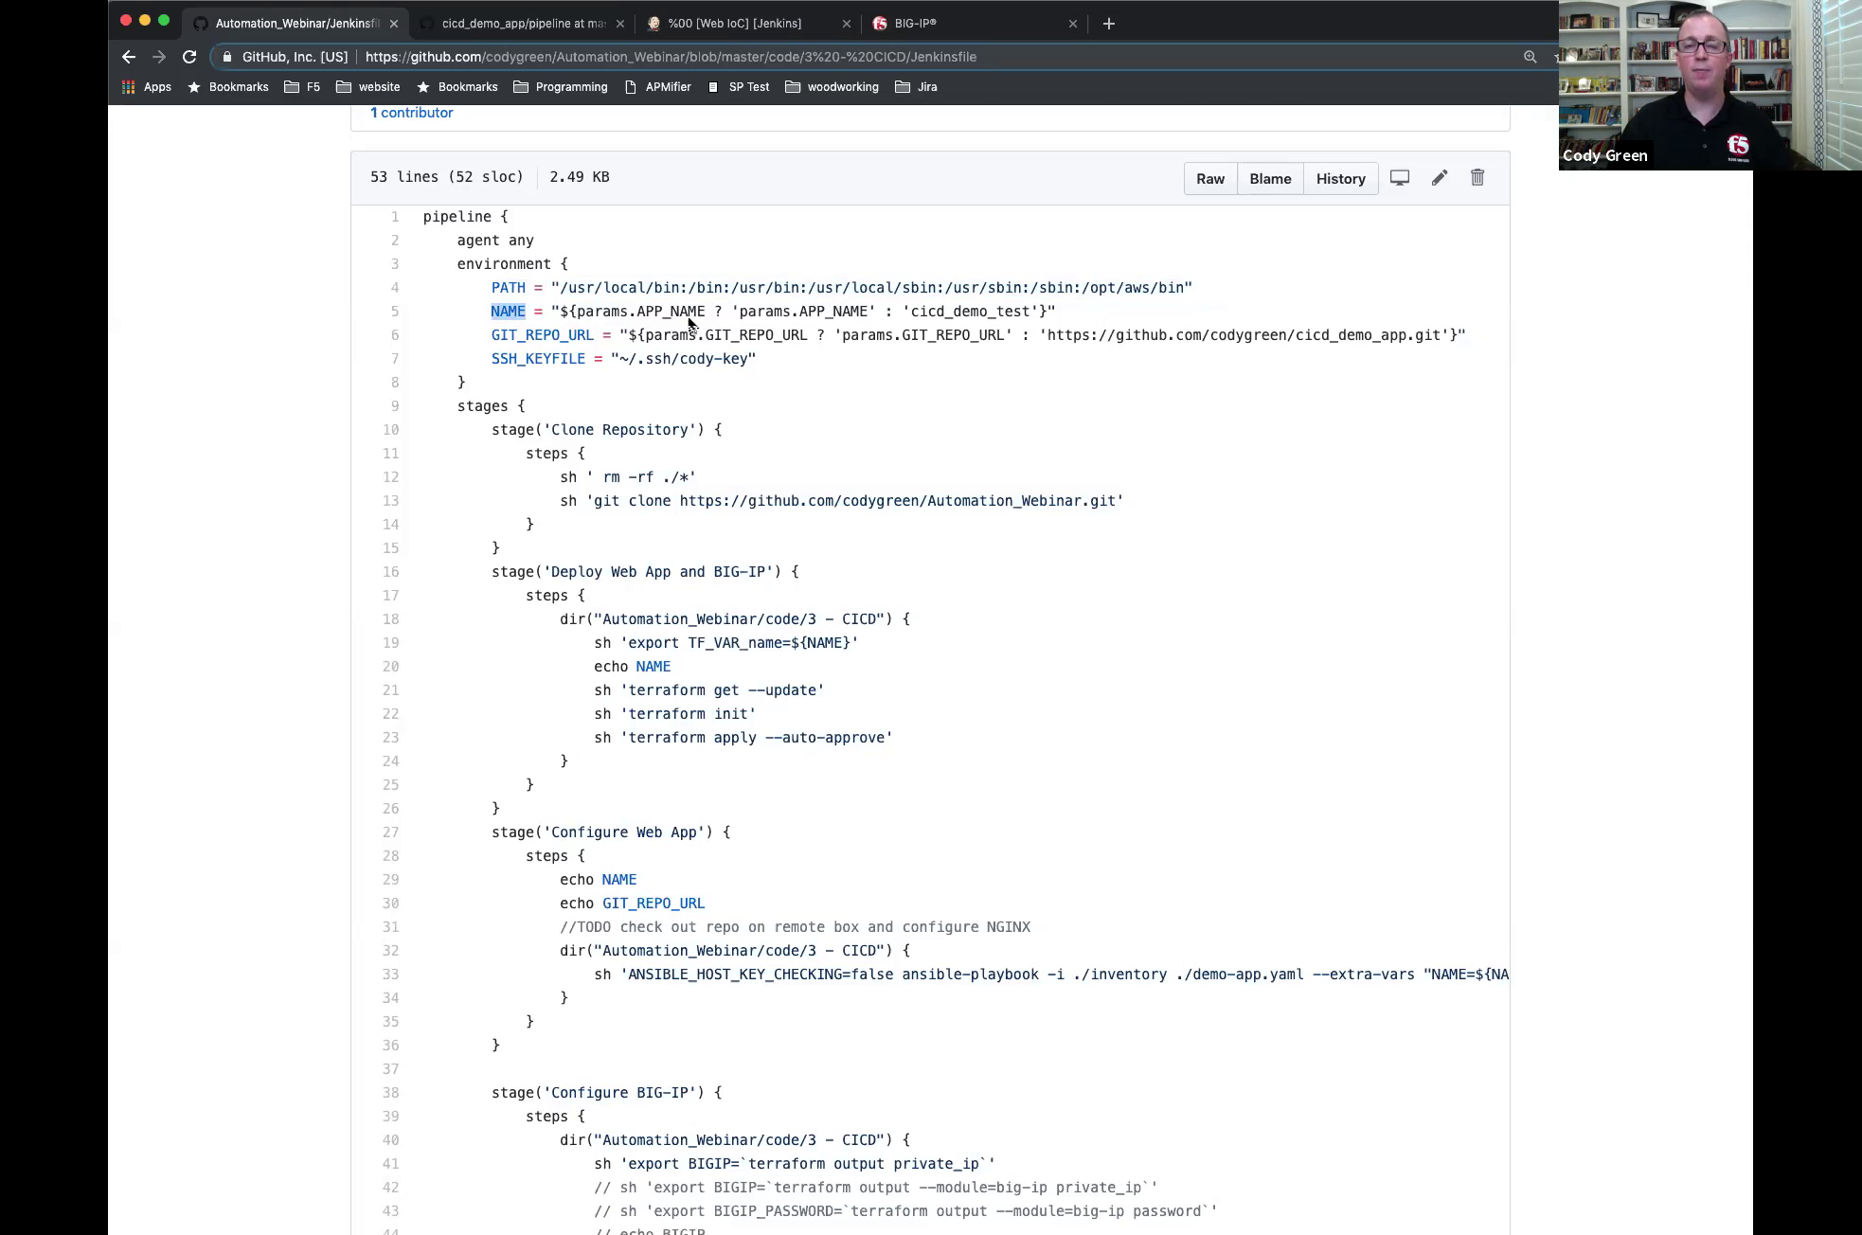
{"action": "double_click", "coordinate": [1007, 311]}
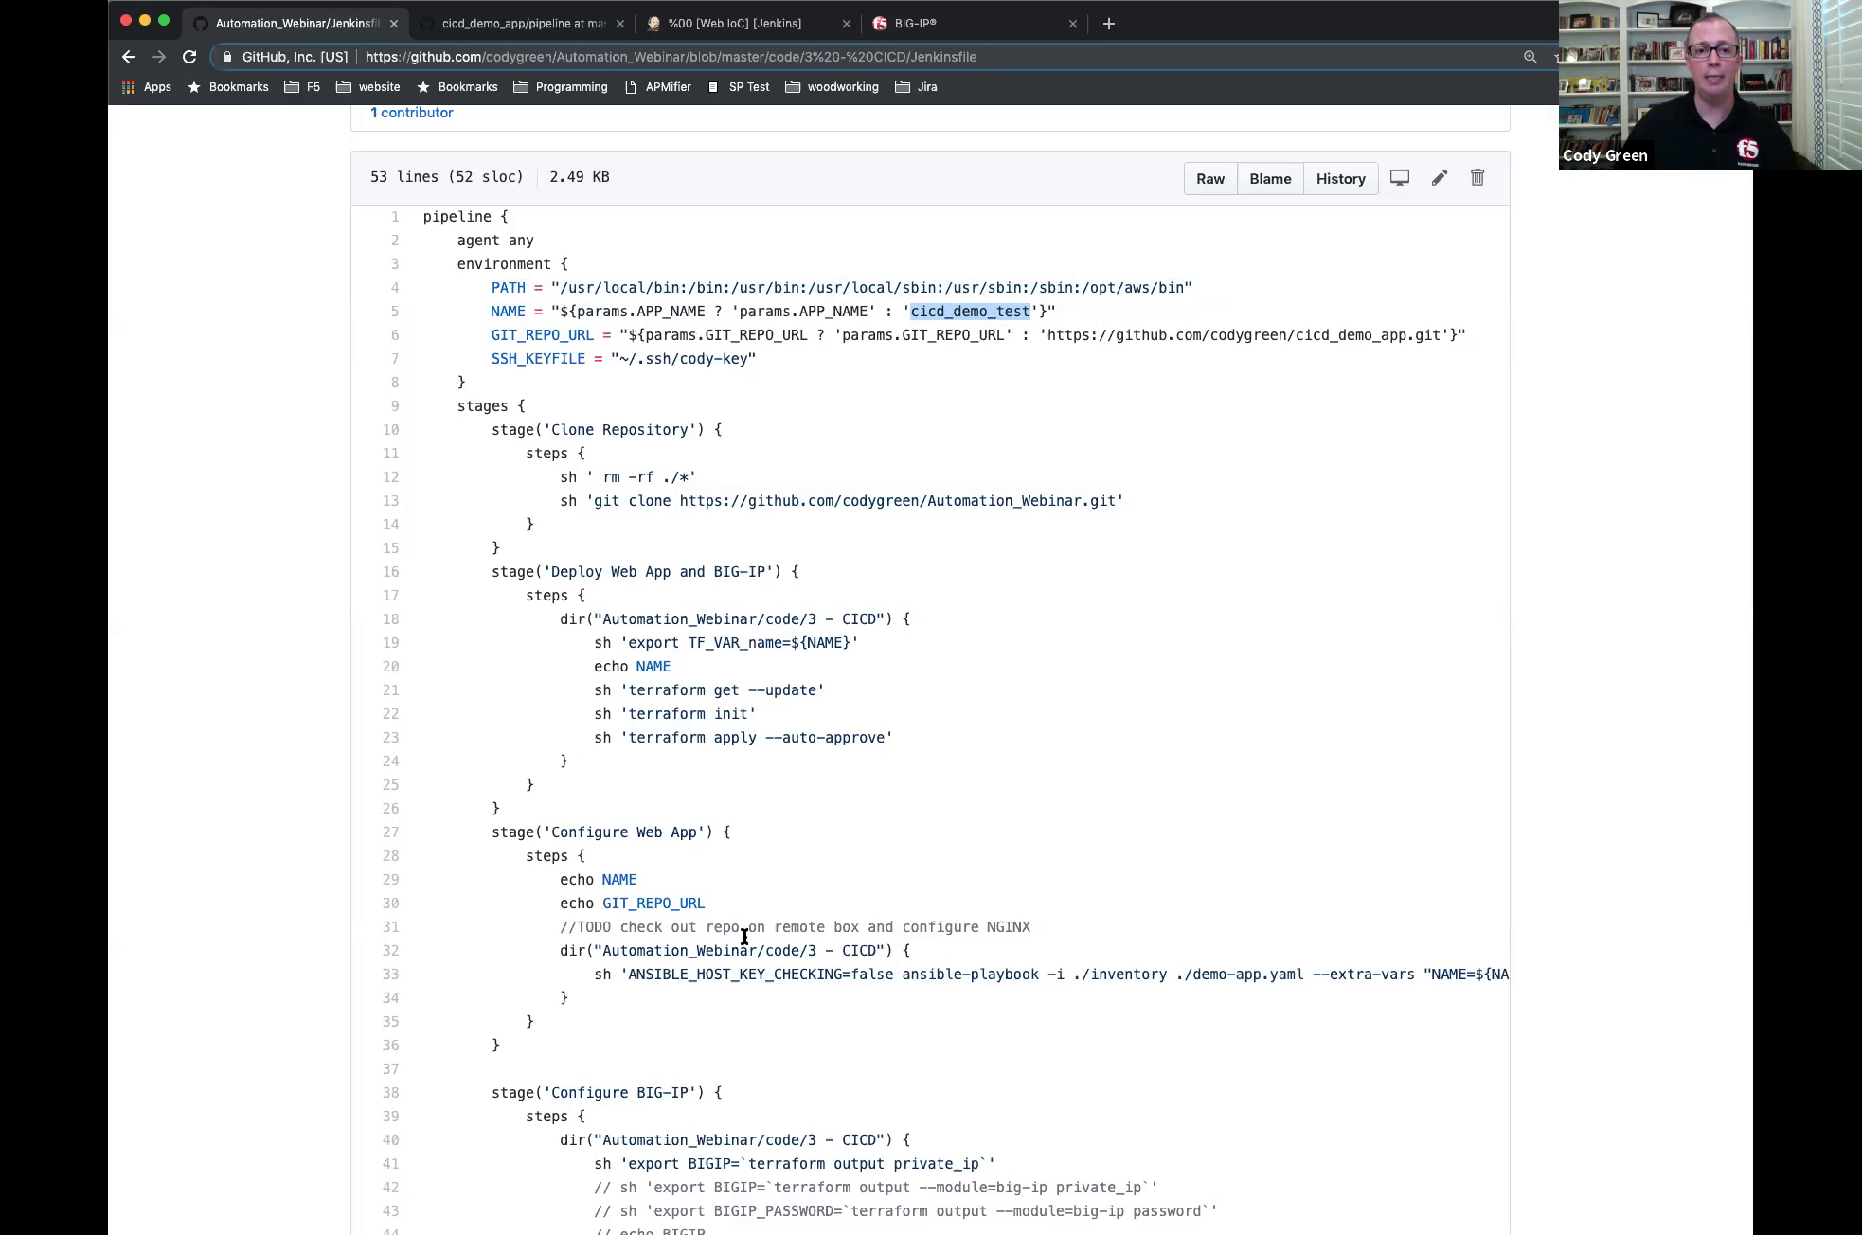
{"action": "double_click", "coordinate": [534, 337]}
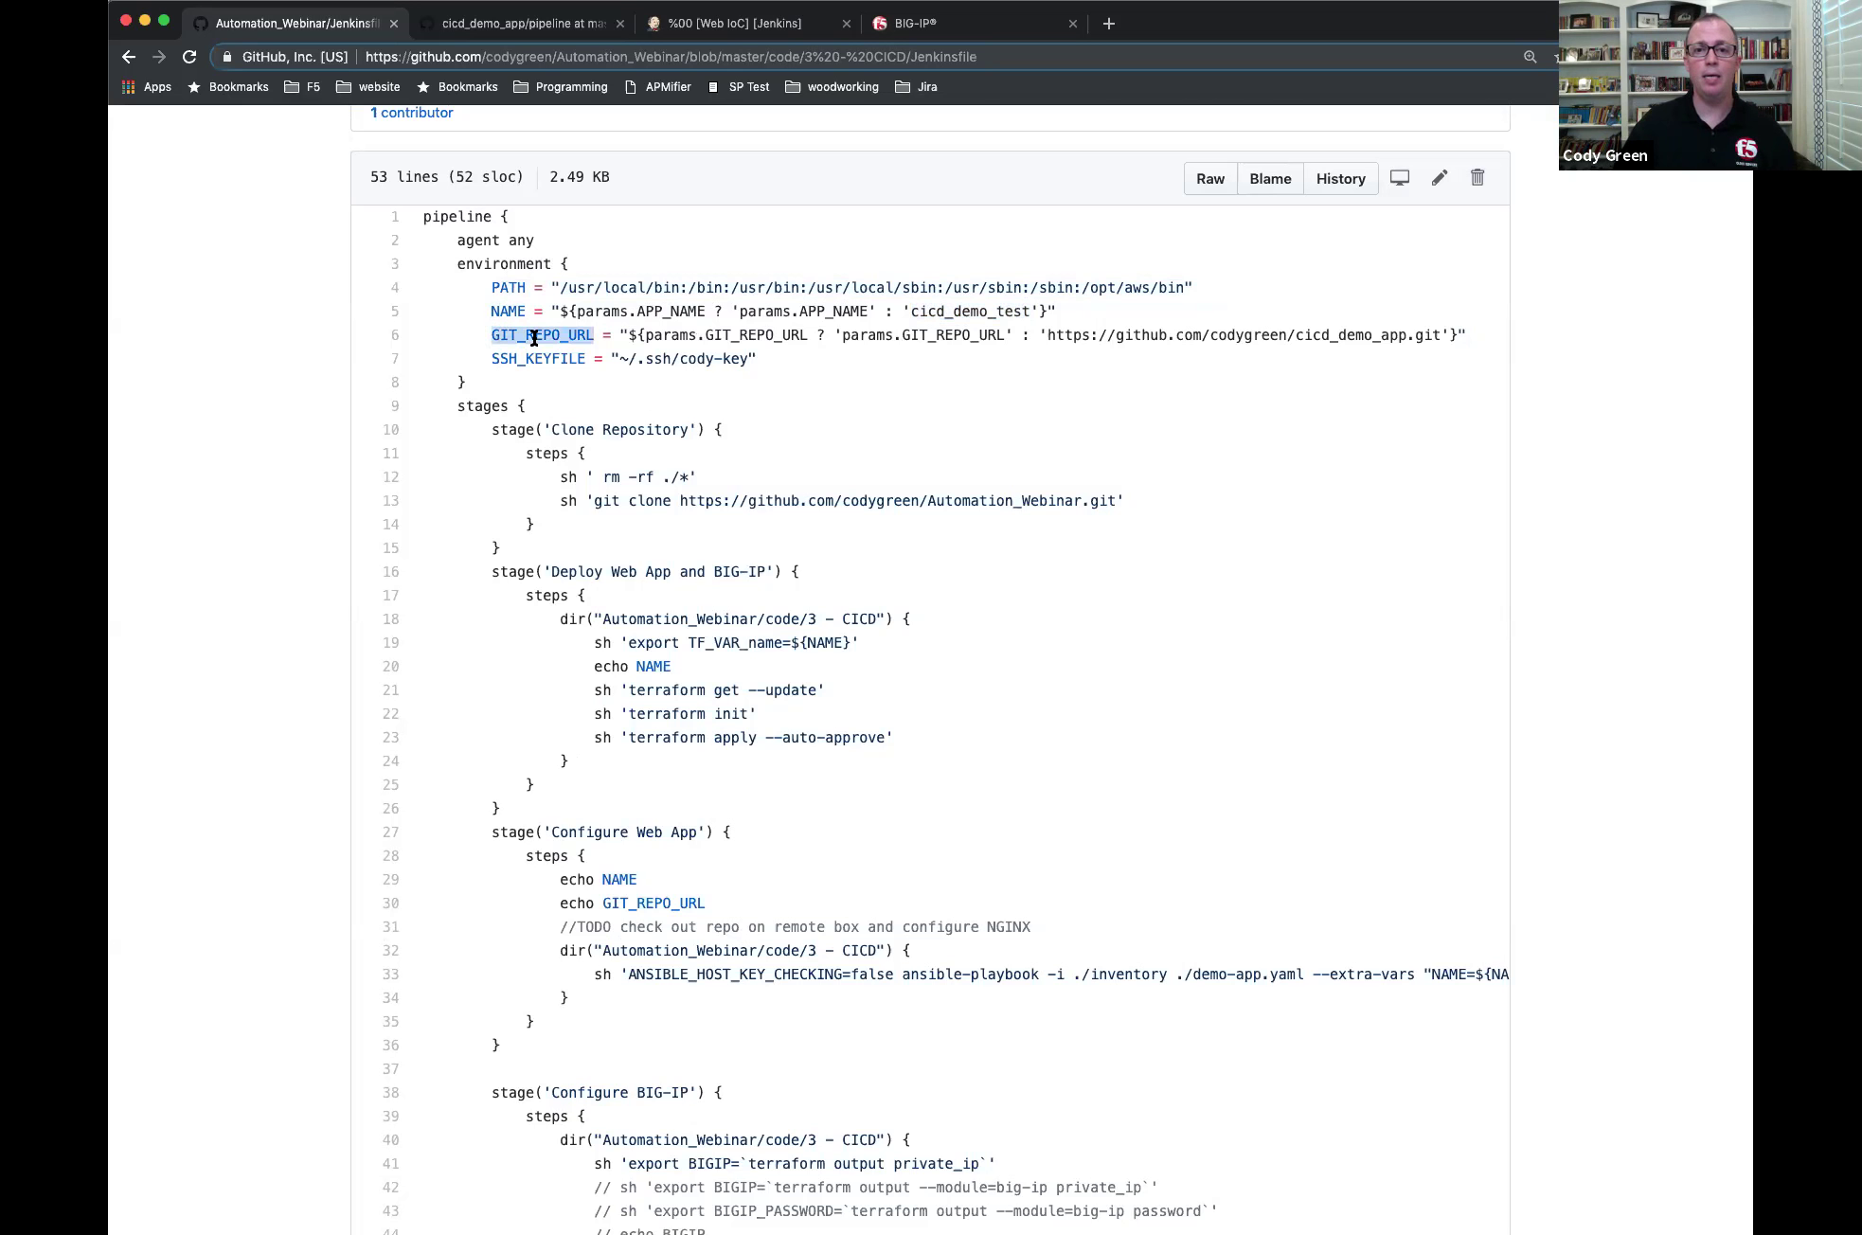
{"action": "double_click", "coordinate": [727, 338]}
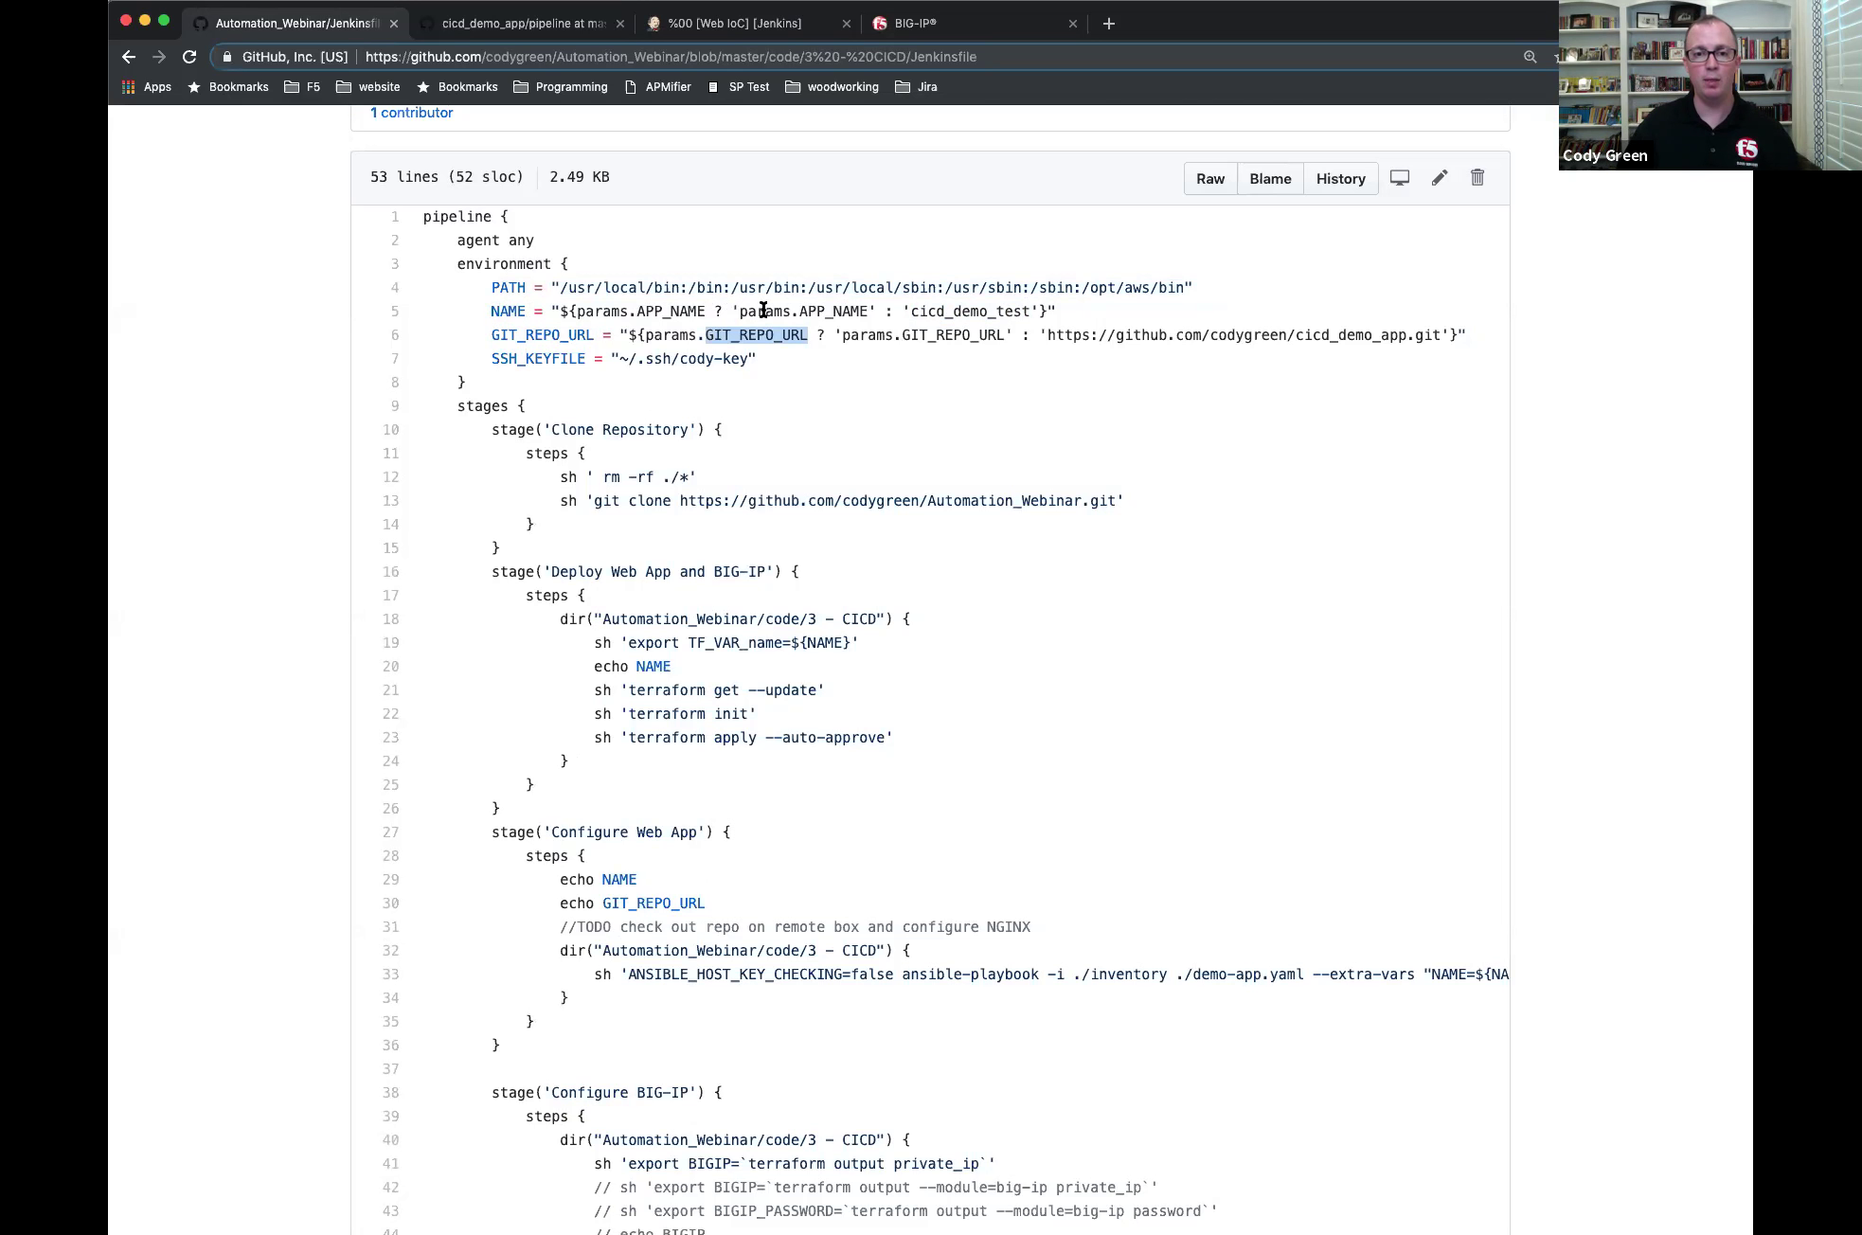
{"action": "double_click", "coordinate": [761, 310]}
{"action": "double_click", "coordinate": [822, 310]}
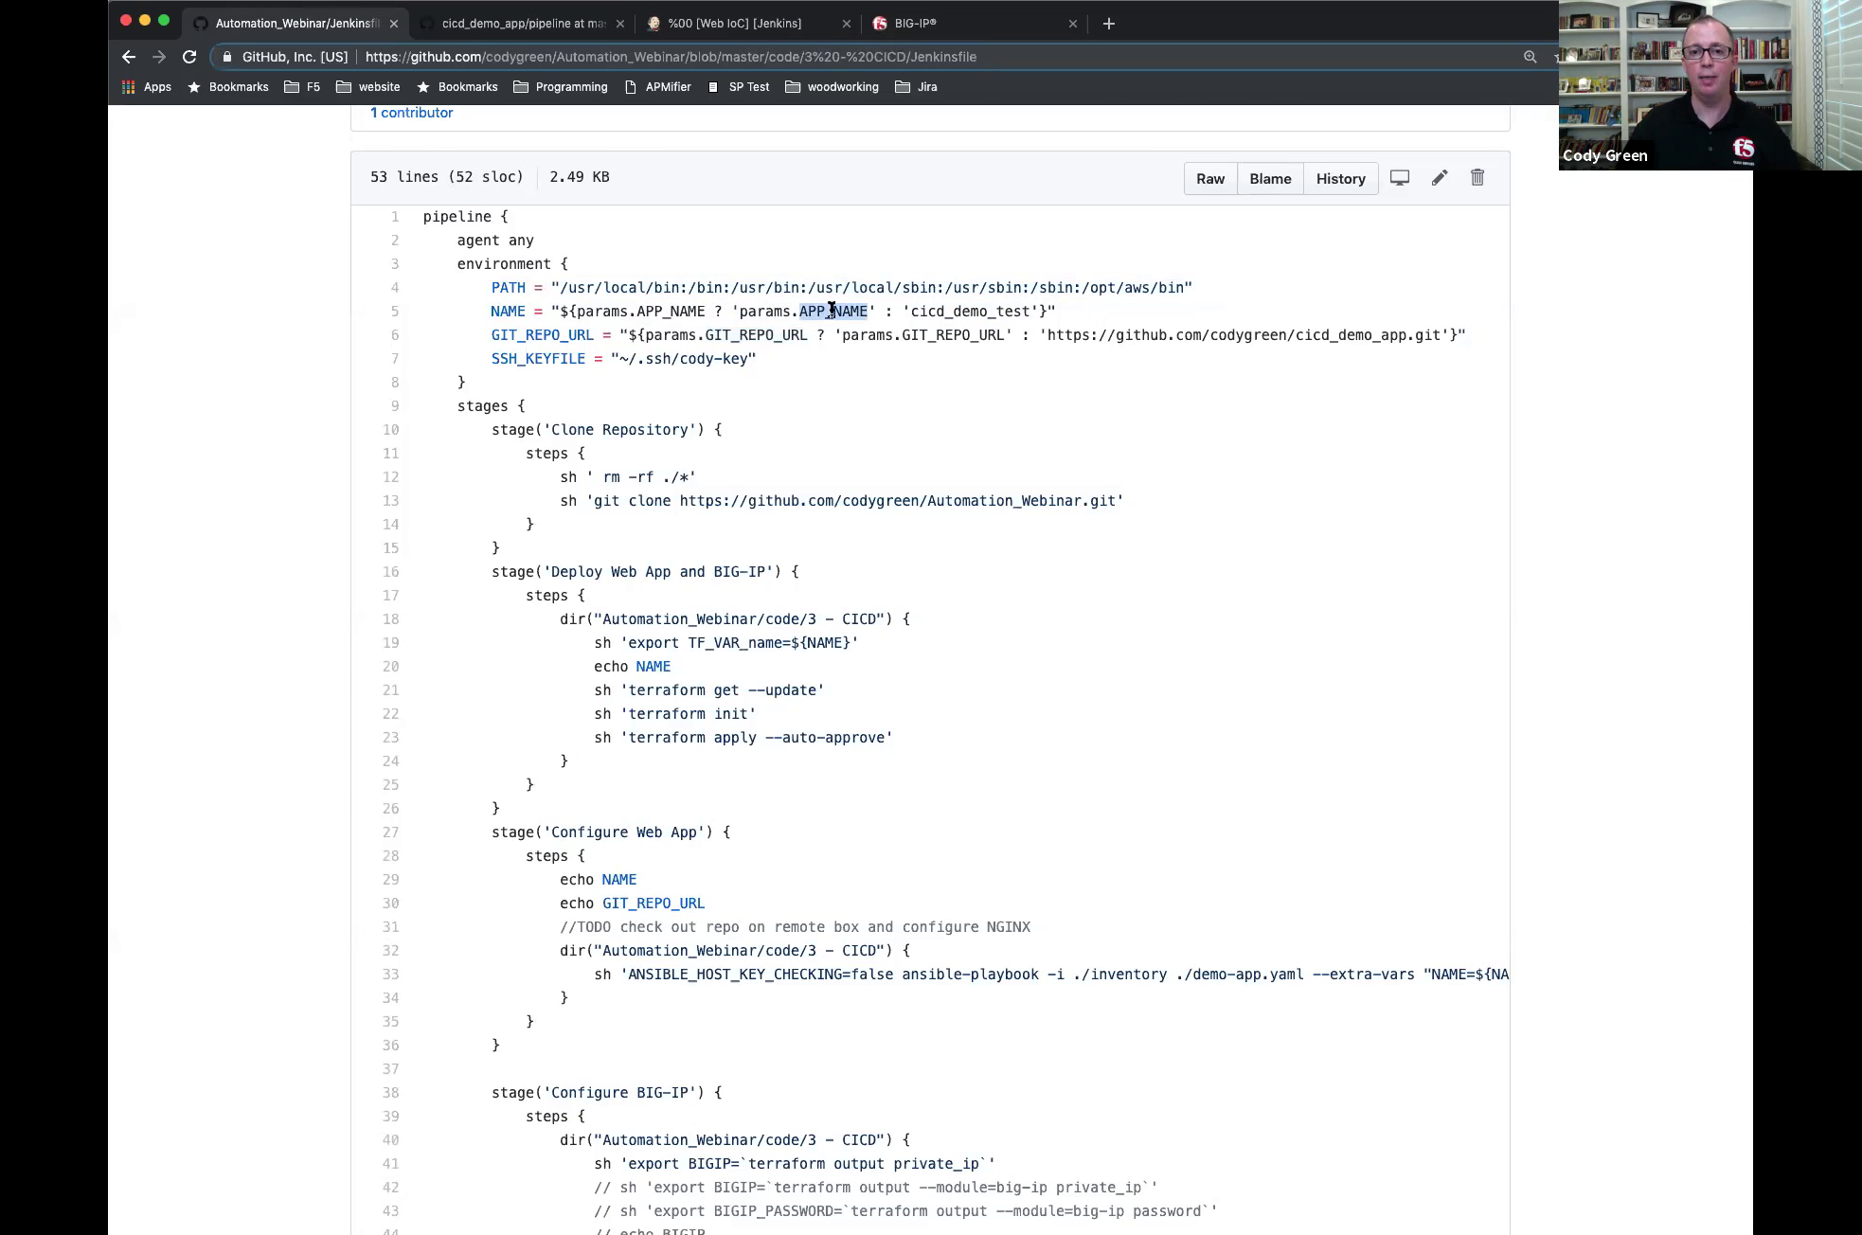
{"action": "left_click_drag", "start_coordinate": [1046, 338], "coordinate": [1441, 339]}
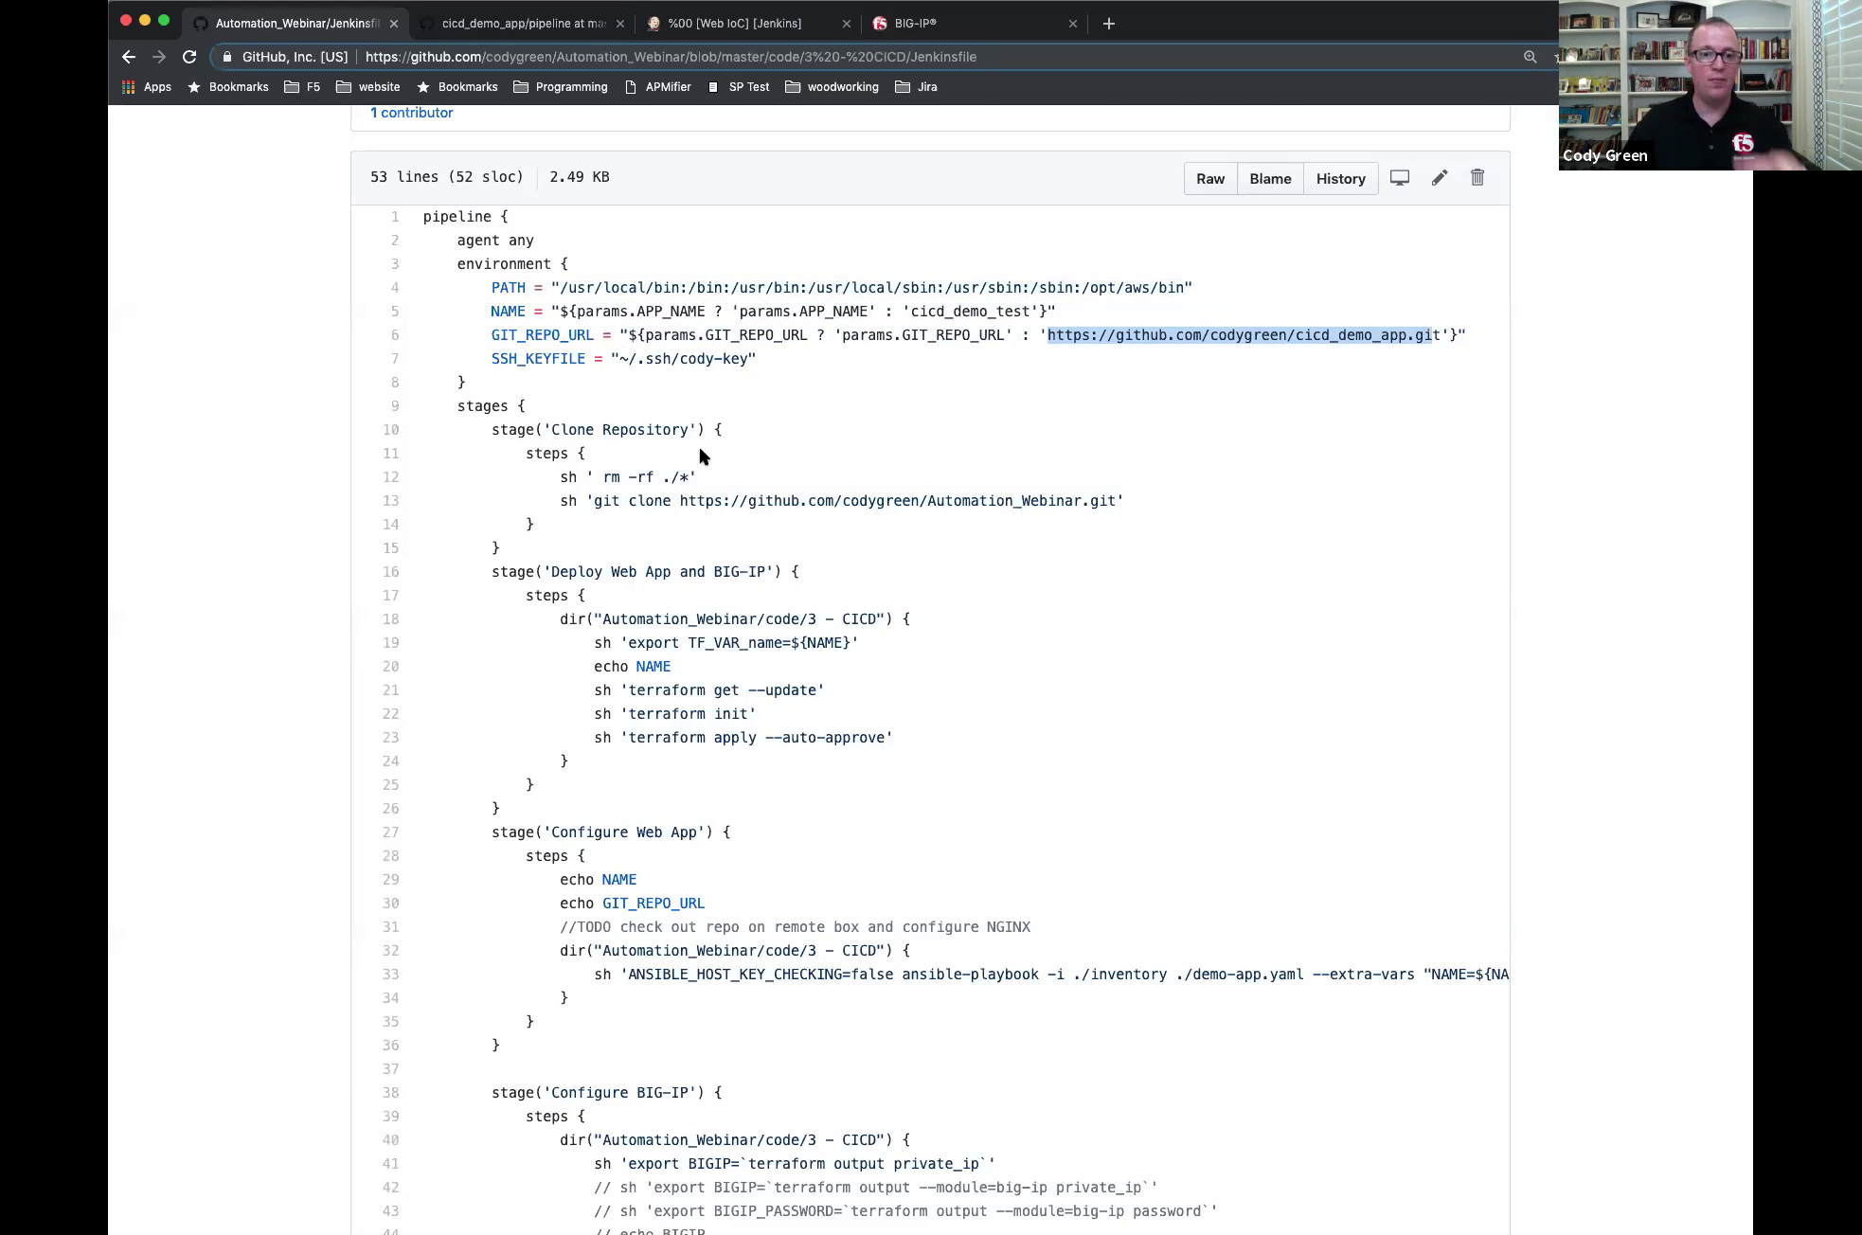
- Review the Clone Repository stage, highlighting the whole stage and the repository URL in its git clone command
{"action": "left_click_drag", "start_coordinate": [493, 431], "coordinate": [569, 549]}
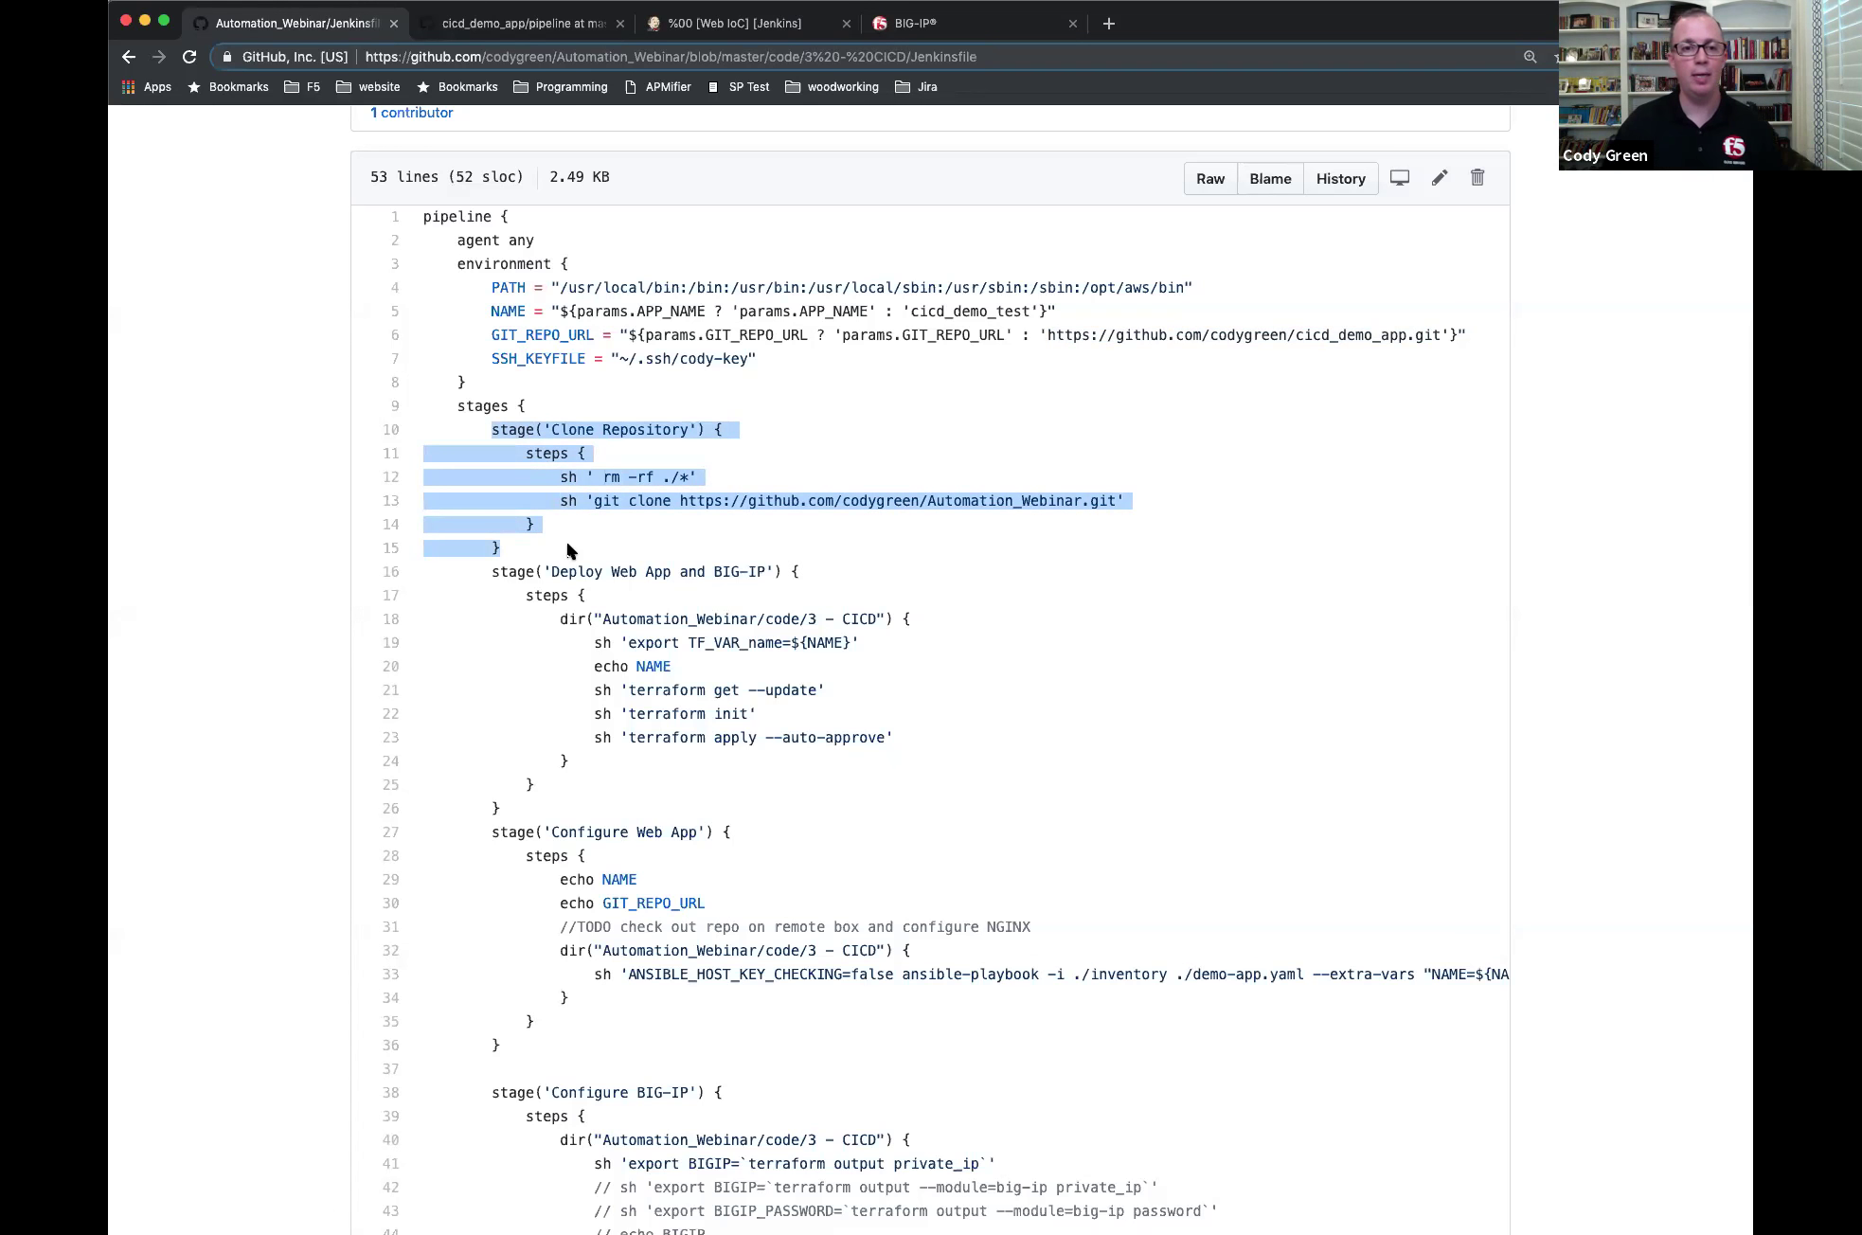
{"action": "left_click", "coordinate": [679, 502]}
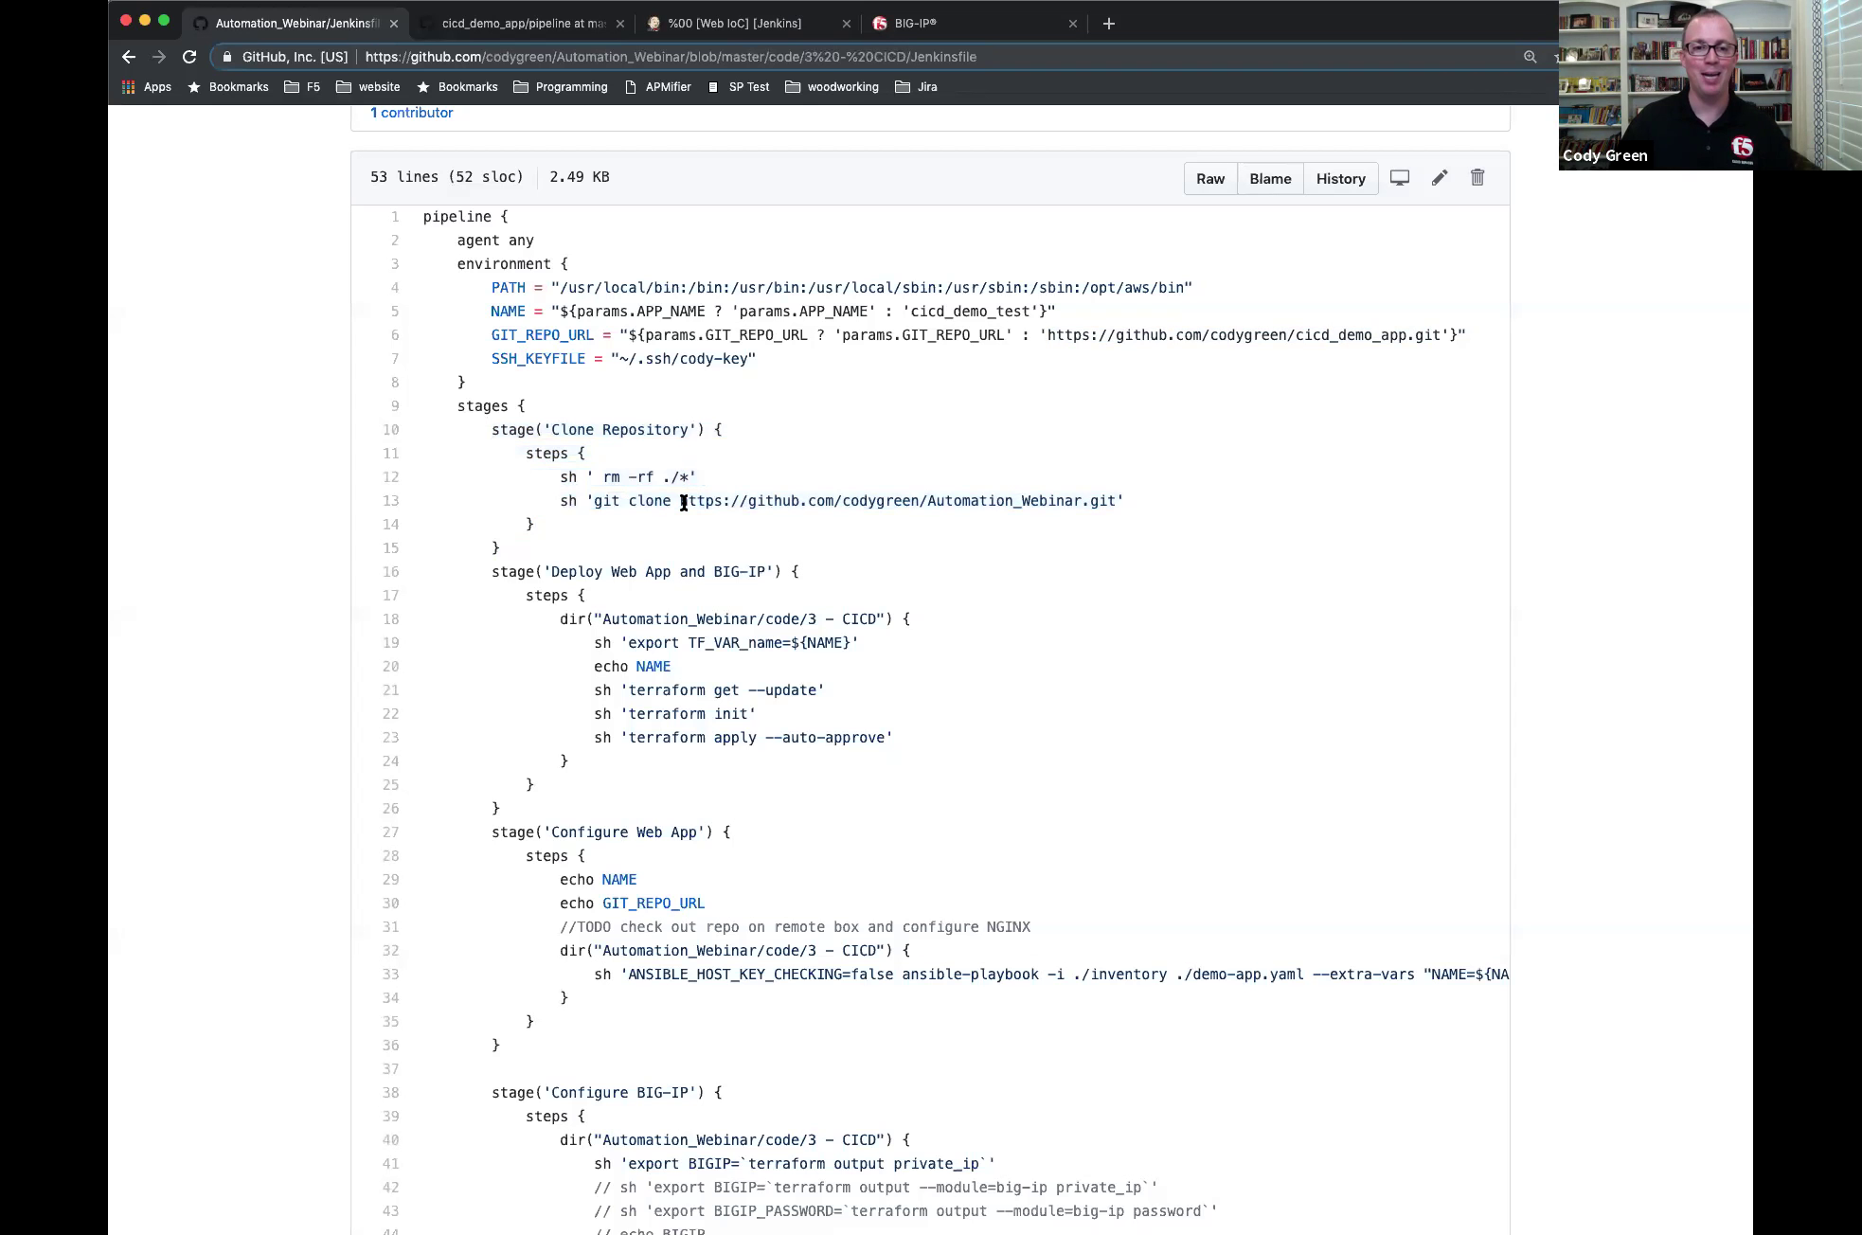
{"action": "left_click_drag", "start_coordinate": [679, 502], "coordinate": [1132, 507]}
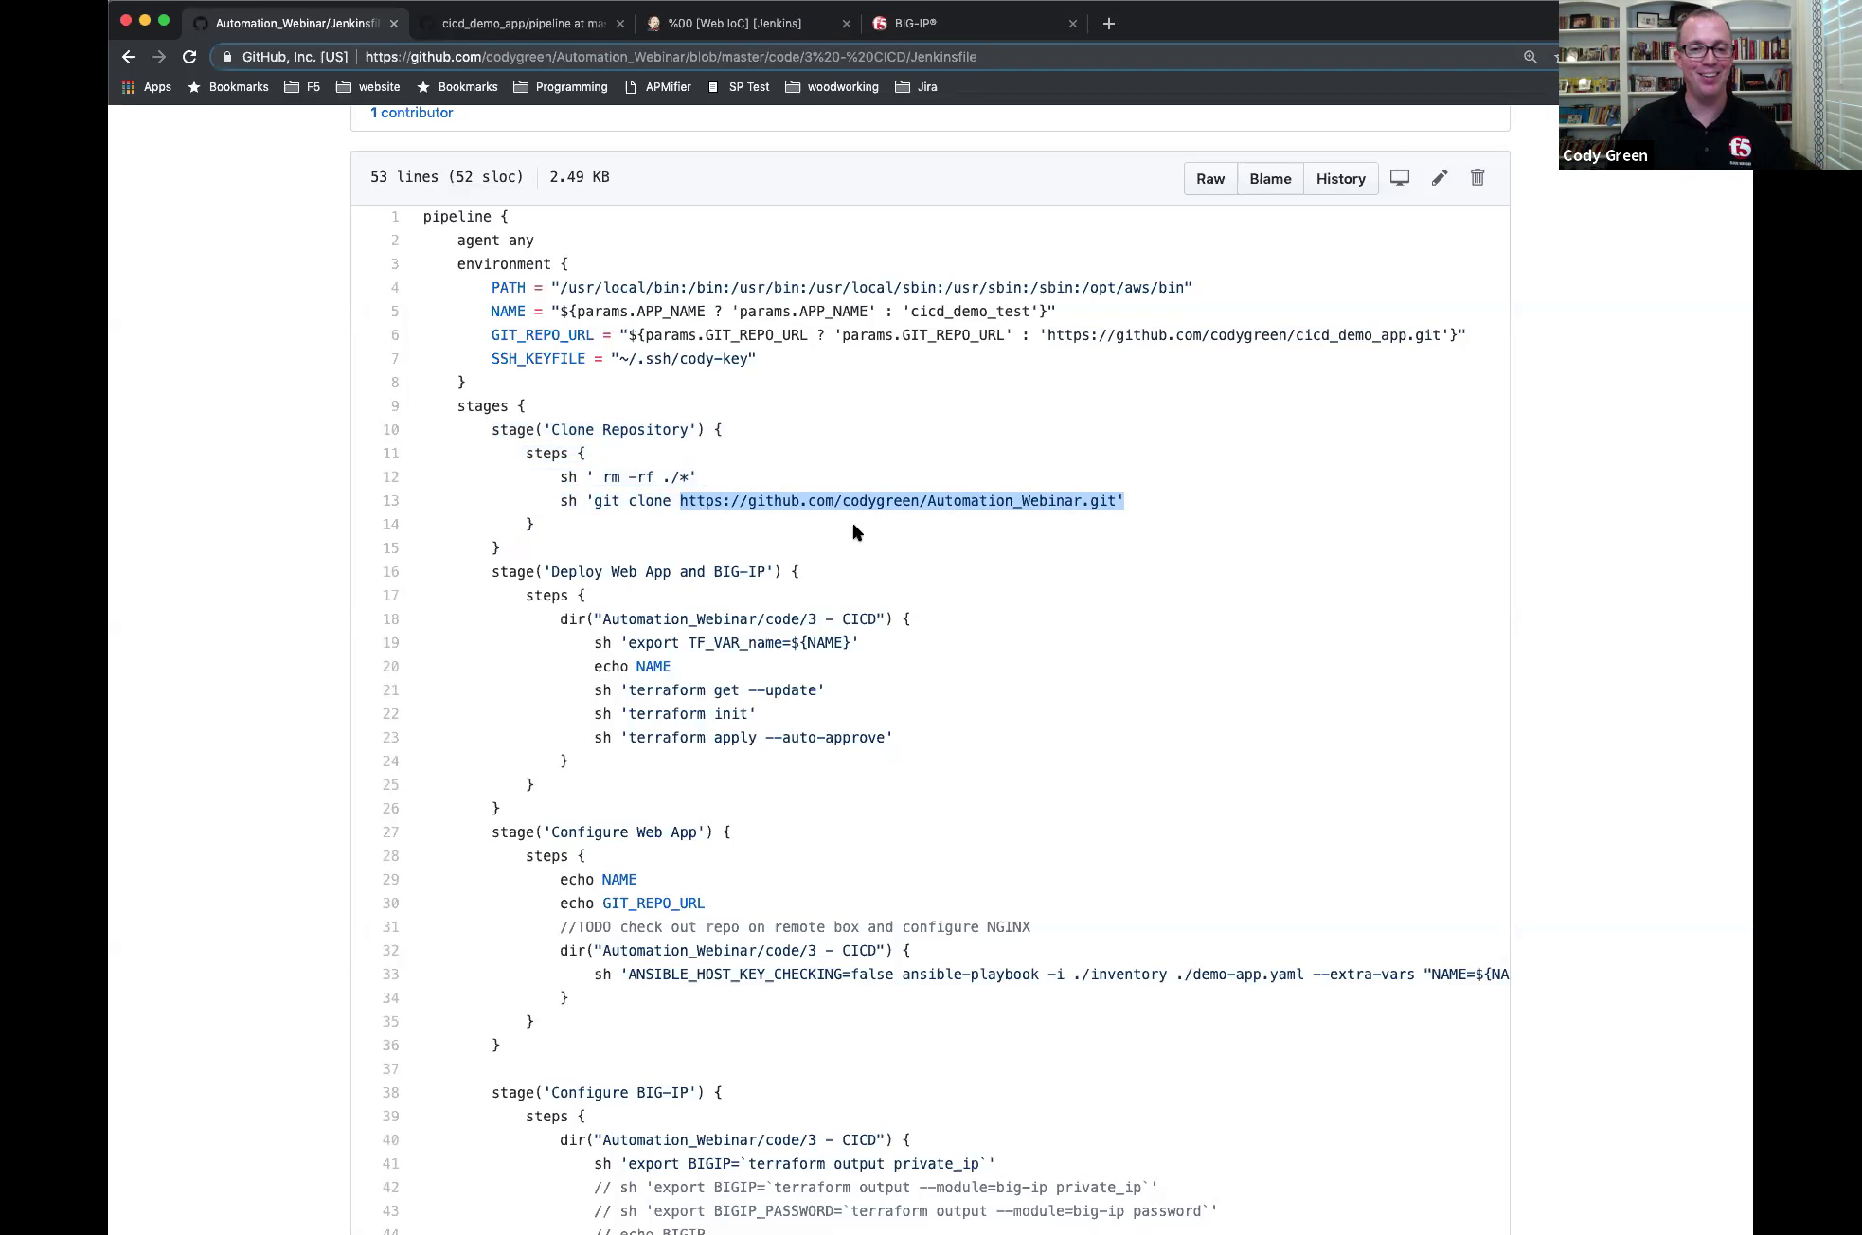
{"action": "scroll", "coordinate": [720, 495], "scroll_direction": "down", "scroll_amount": 1}
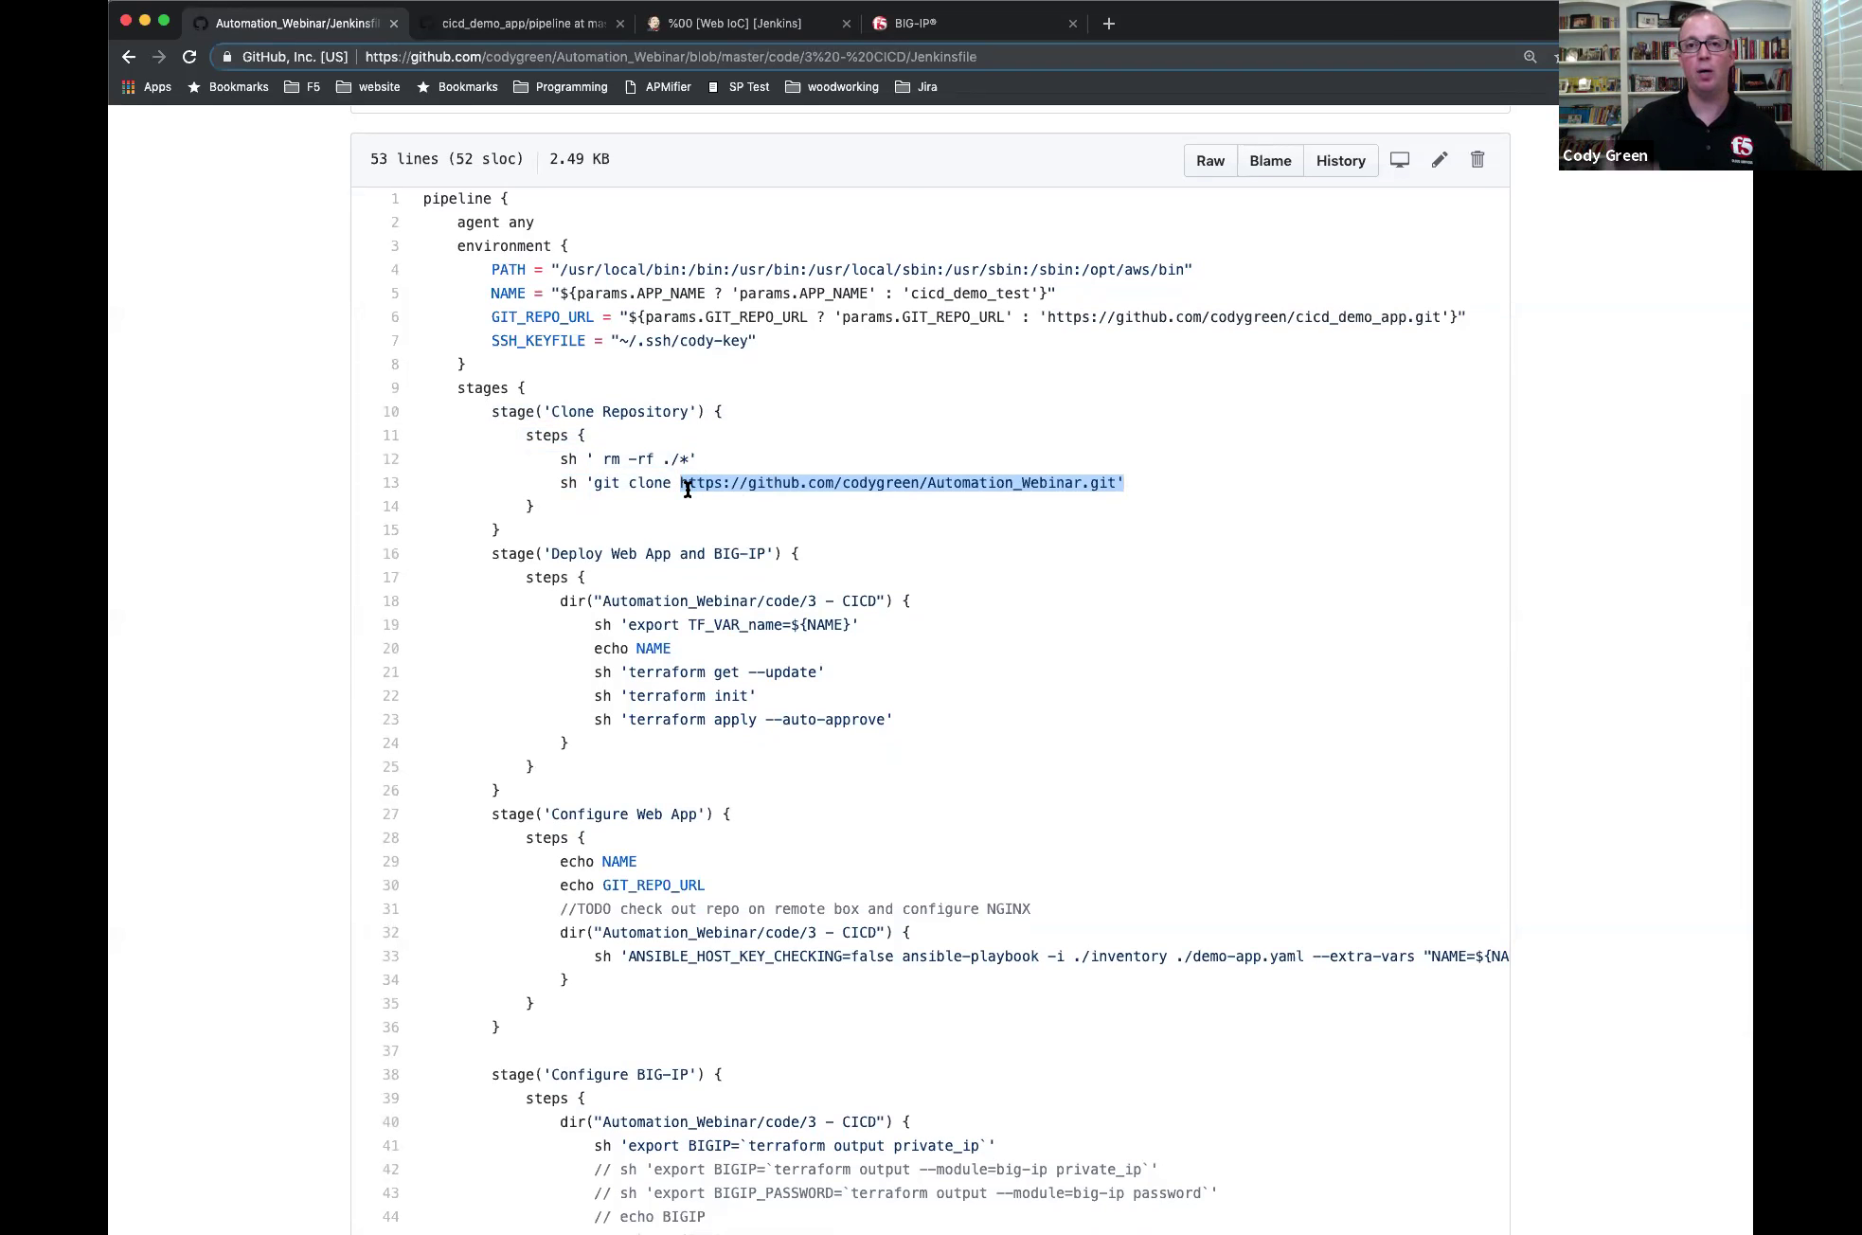
- Review the Deploy Web App and BIG-IP stage, highlighting its dir line and the block of shell commands from the TF_VAR_name export to terraform apply
{"action": "scroll", "coordinate": [687, 487], "scroll_direction": "down", "scroll_amount": 3}
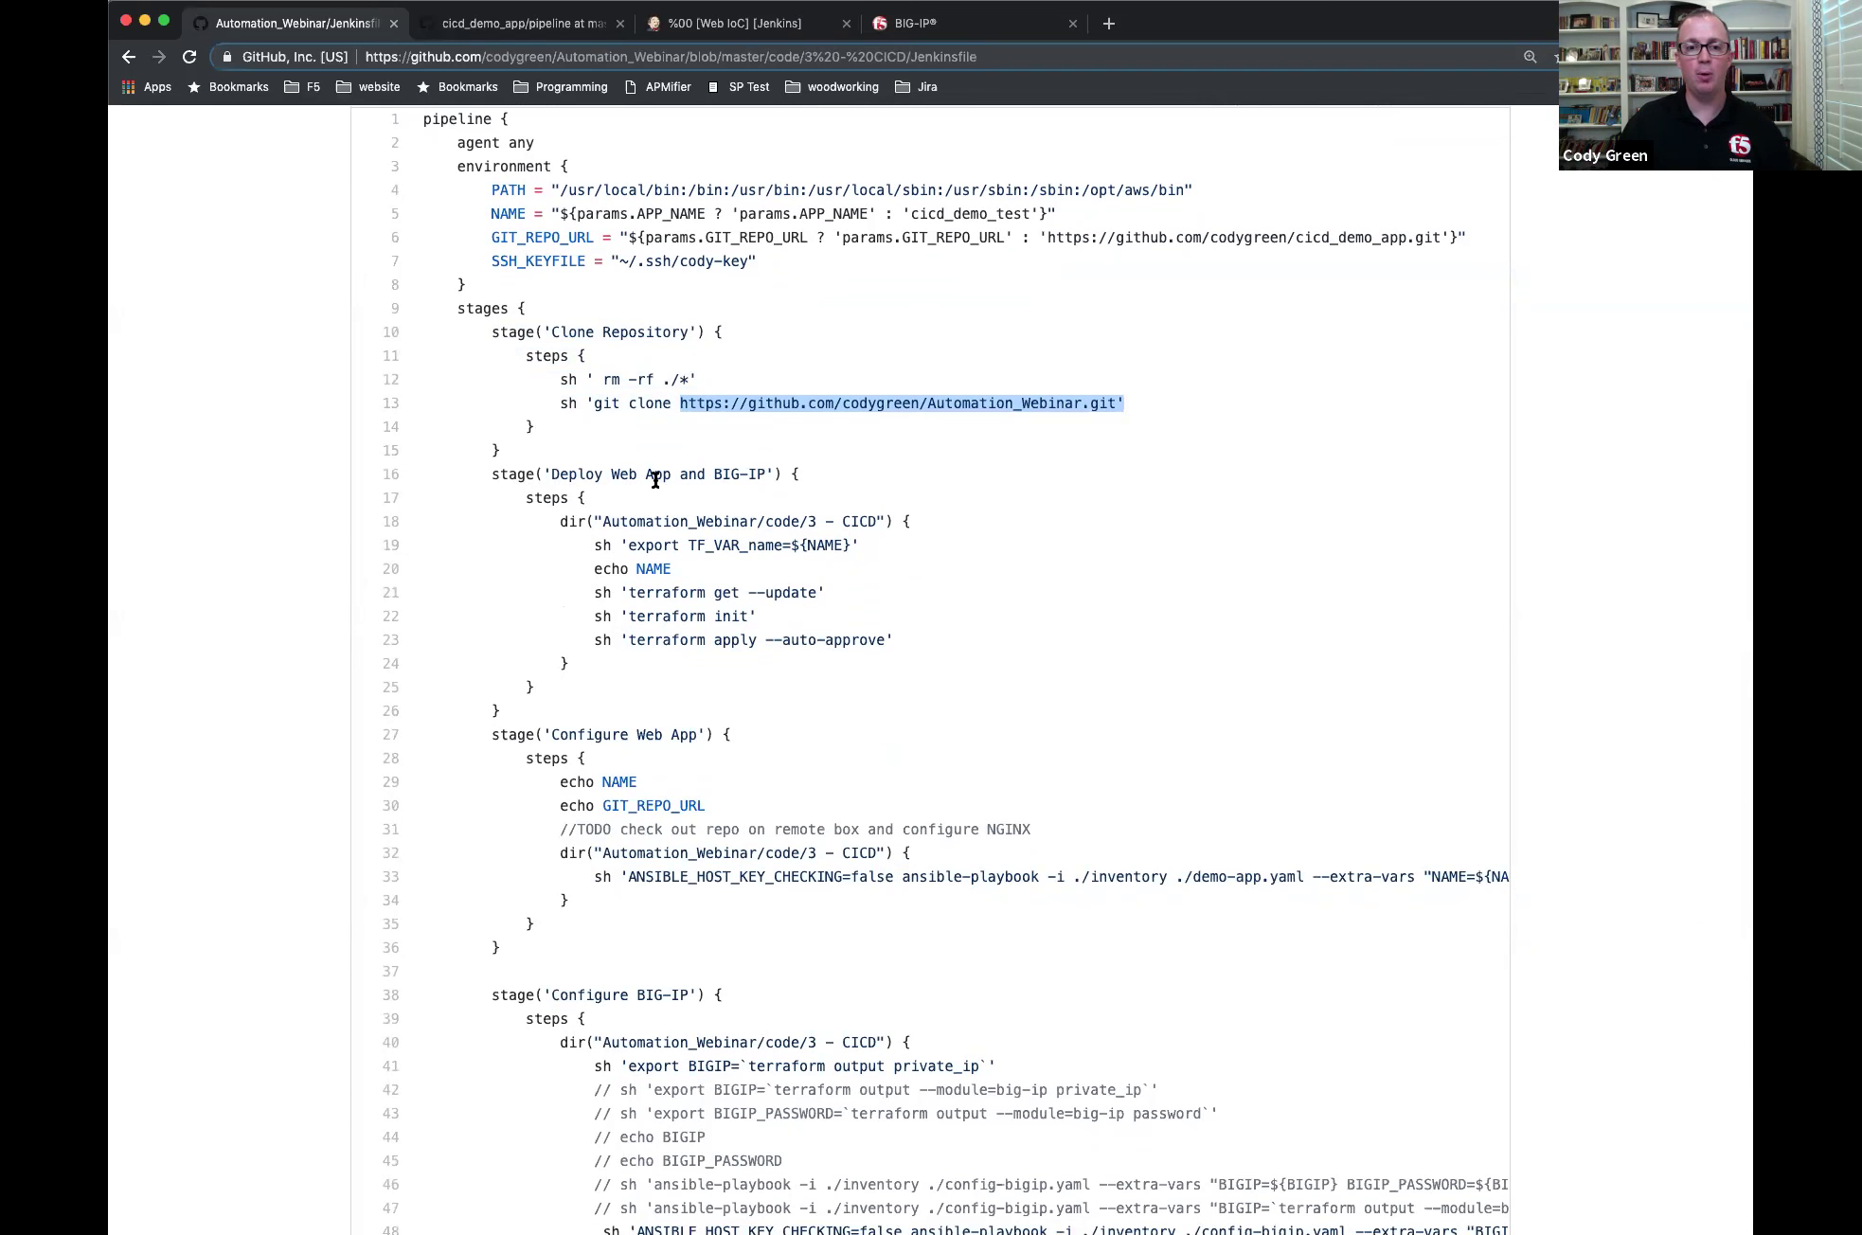
{"action": "scroll", "coordinate": [739, 492], "scroll_direction": "down", "scroll_amount": 2}
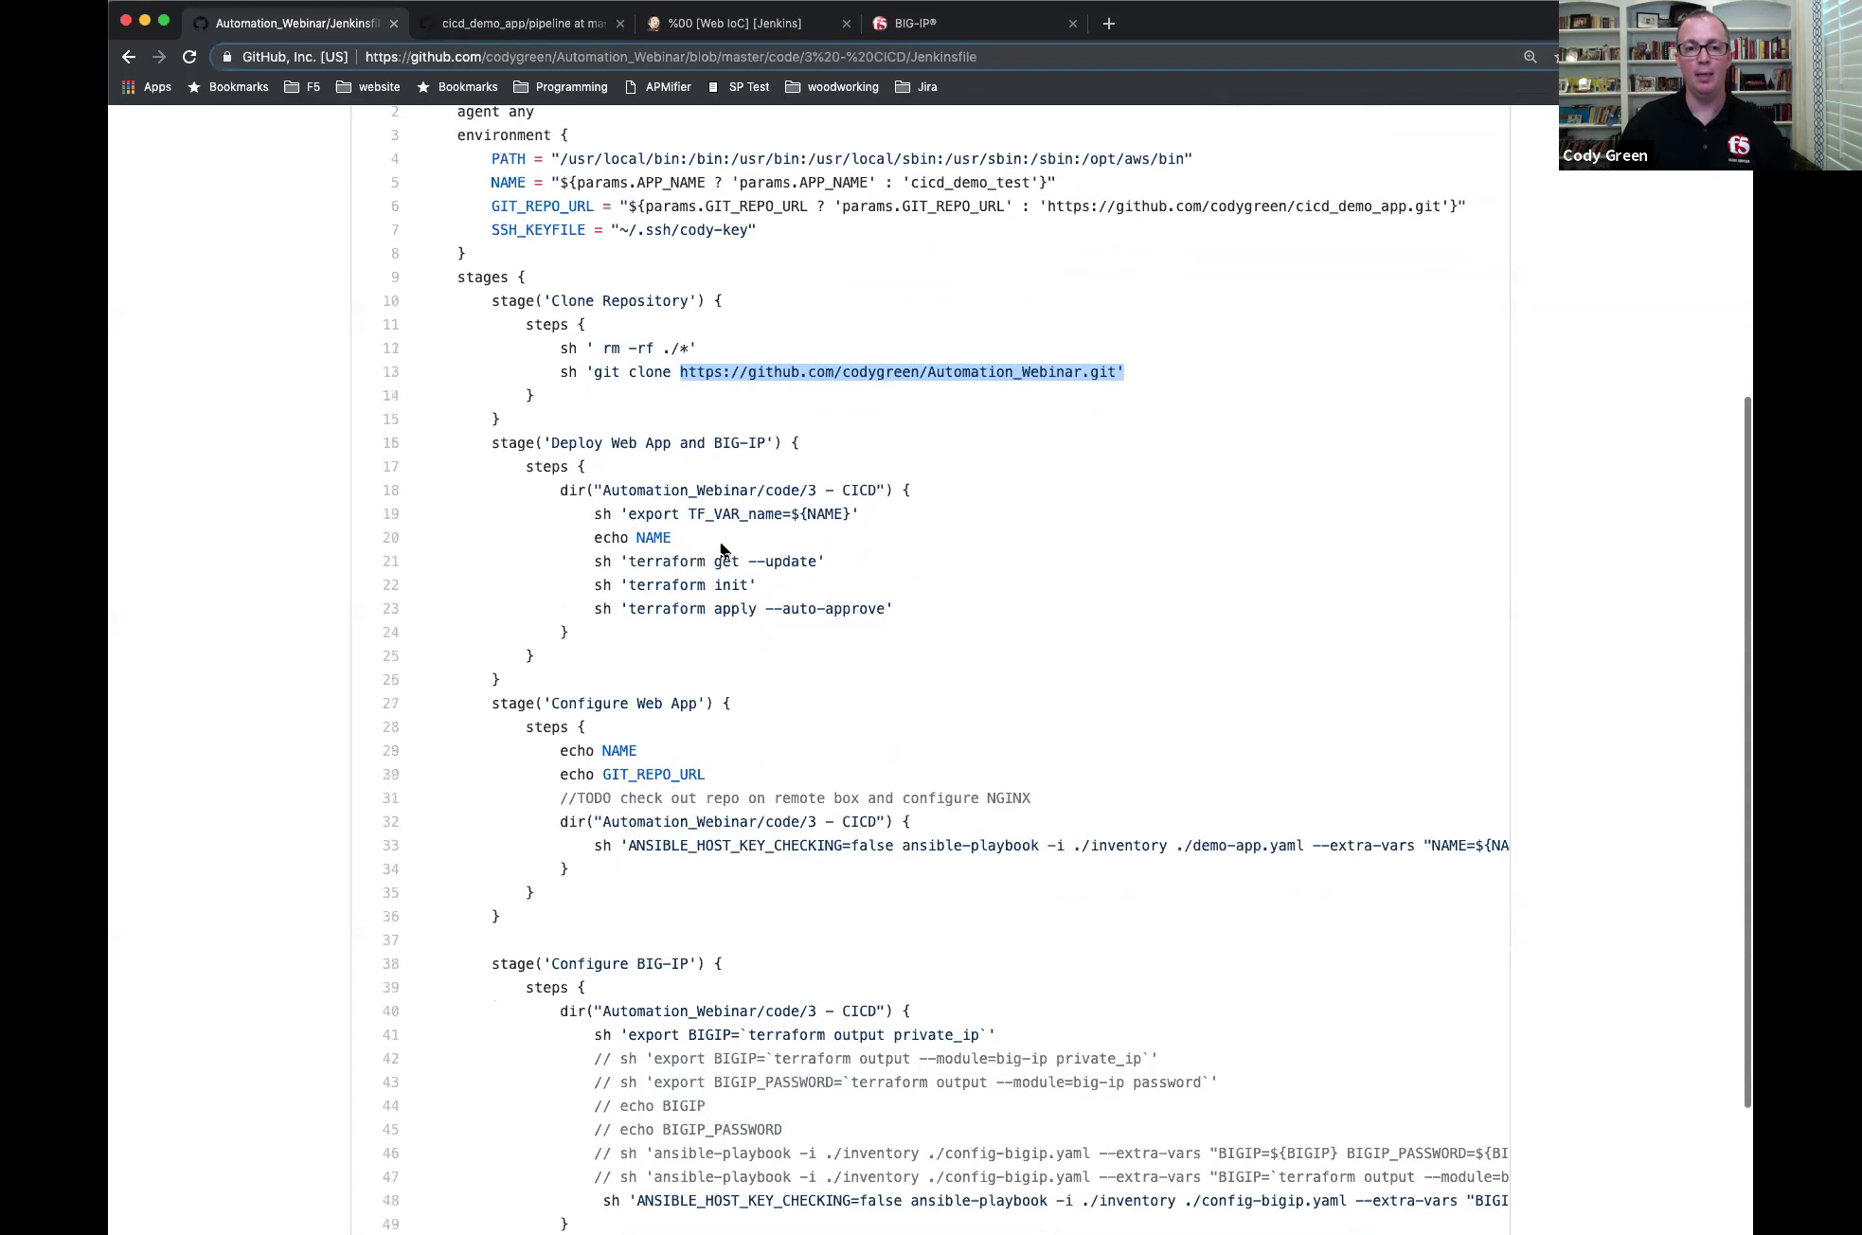
{"action": "left_click", "coordinate": [557, 464]}
{"action": "left_click_drag", "start_coordinate": [557, 464], "coordinate": [932, 469]}
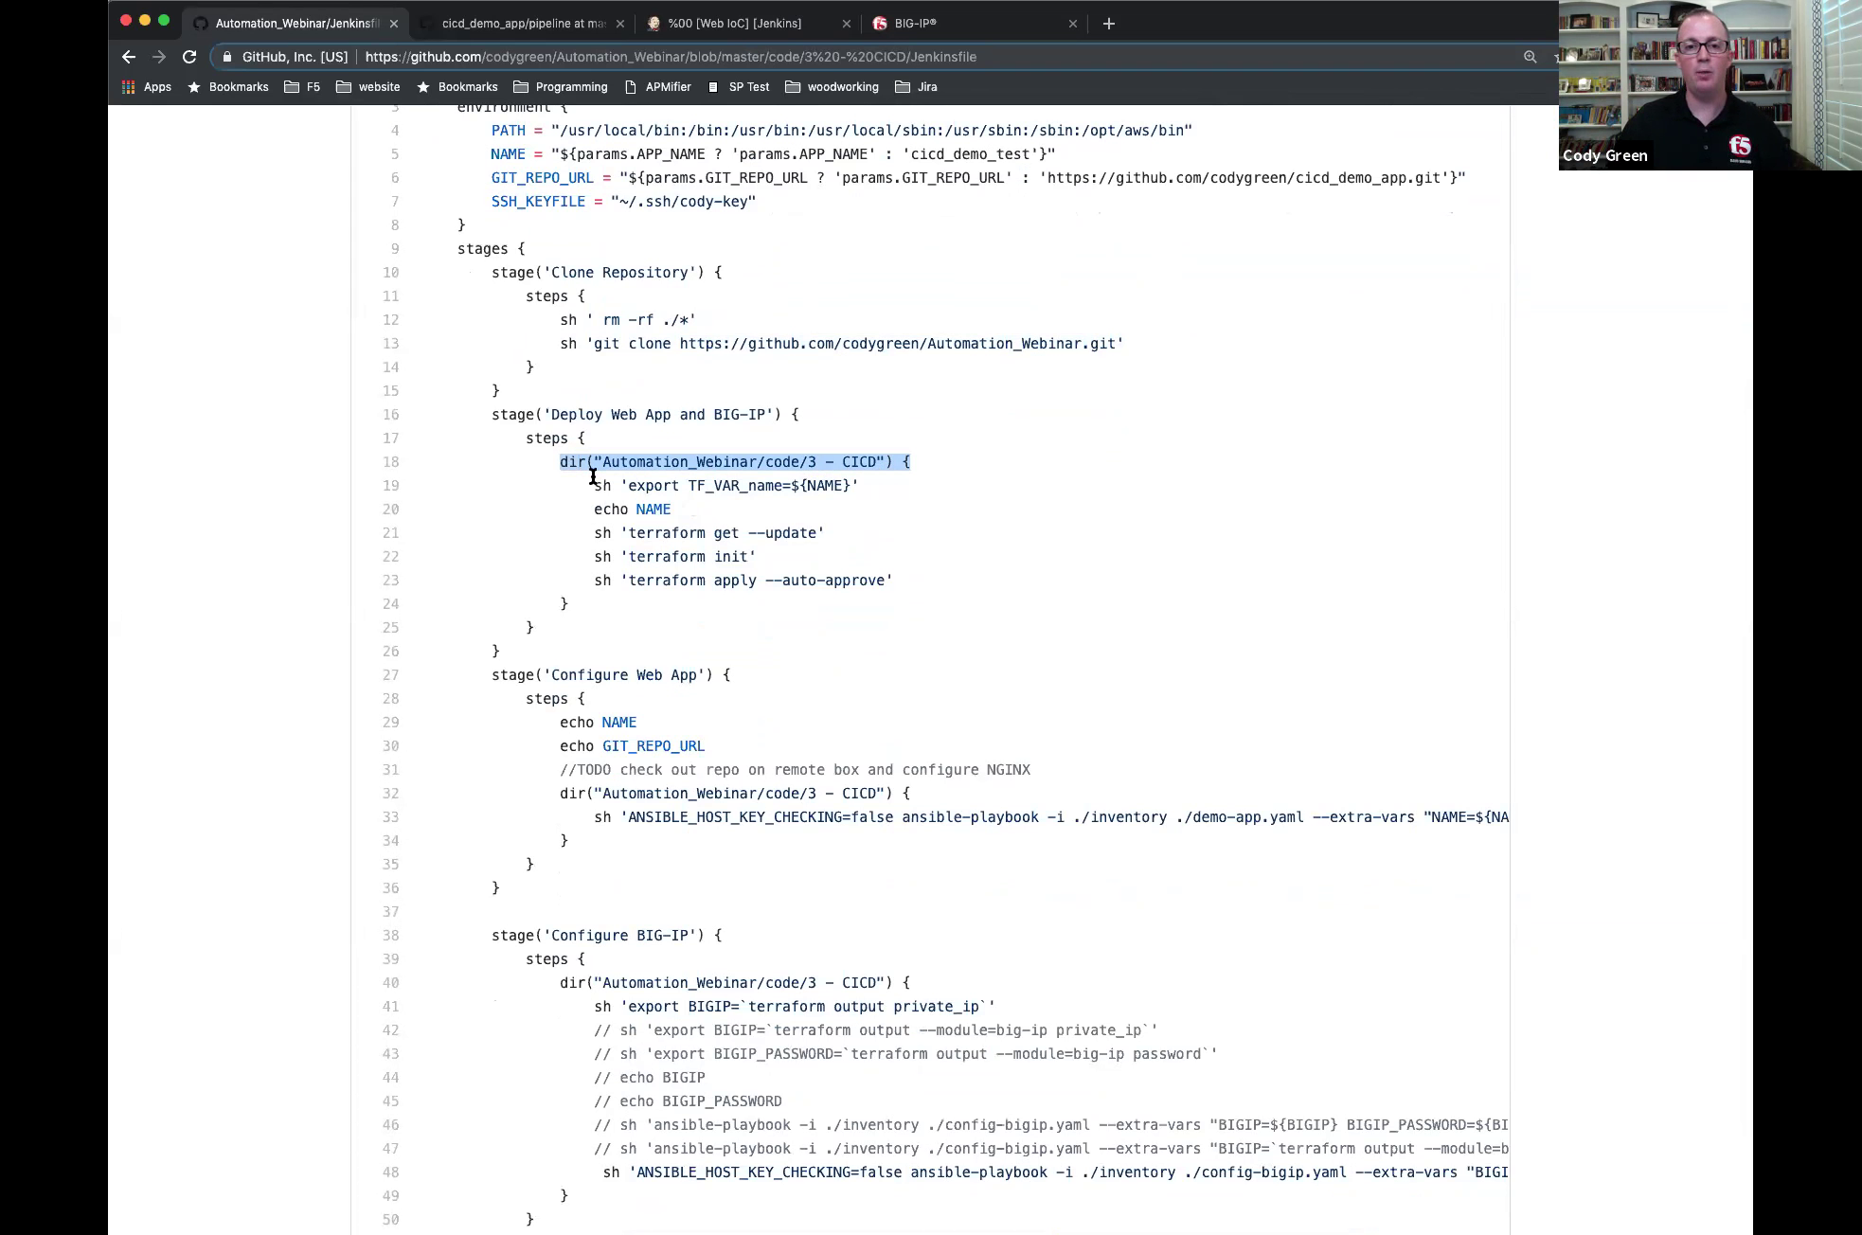
{"action": "left_click_drag", "start_coordinate": [626, 485], "coordinate": [778, 485]}
{"action": "left_click", "coordinate": [629, 533]}
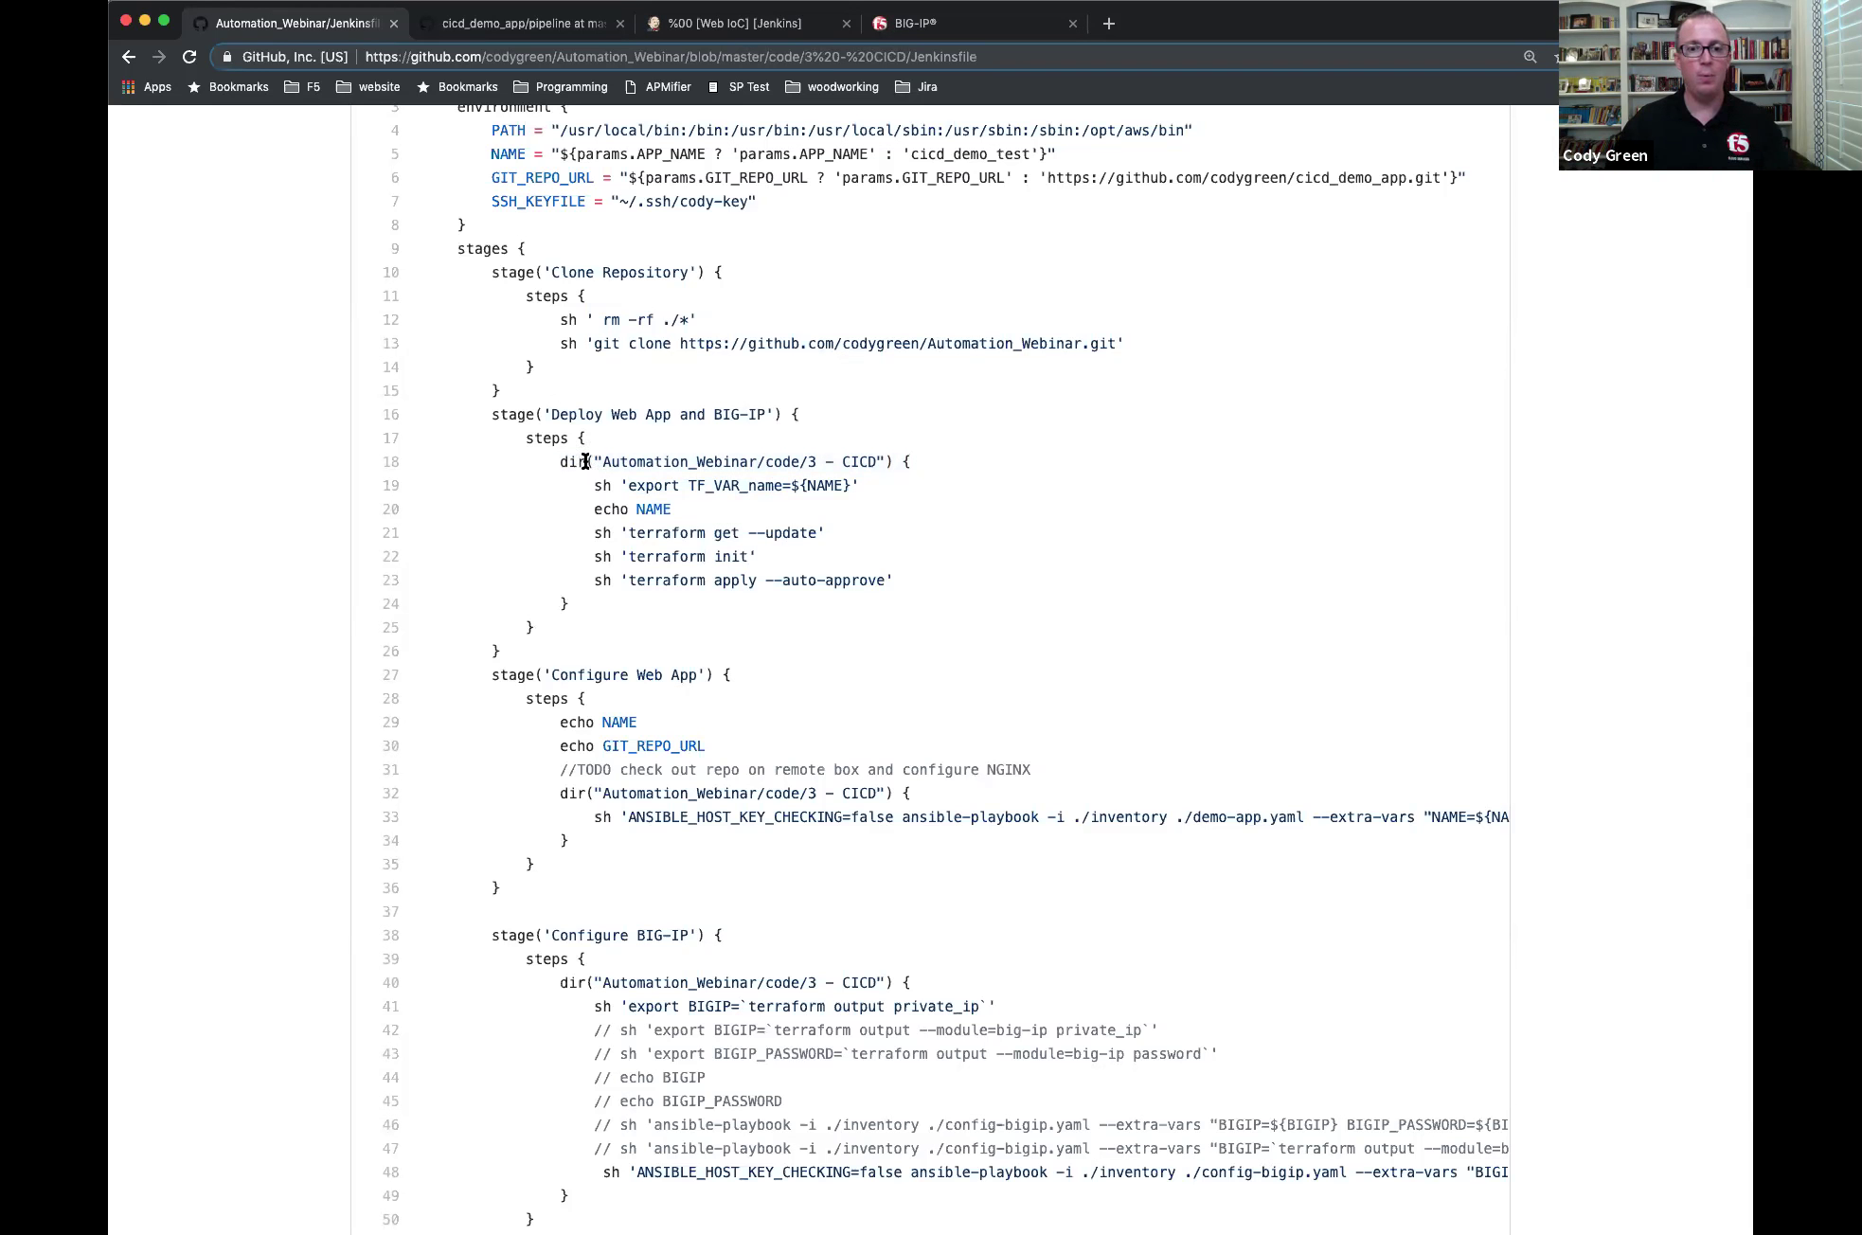
{"action": "left_click_drag", "start_coordinate": [560, 462], "coordinate": [914, 463]}
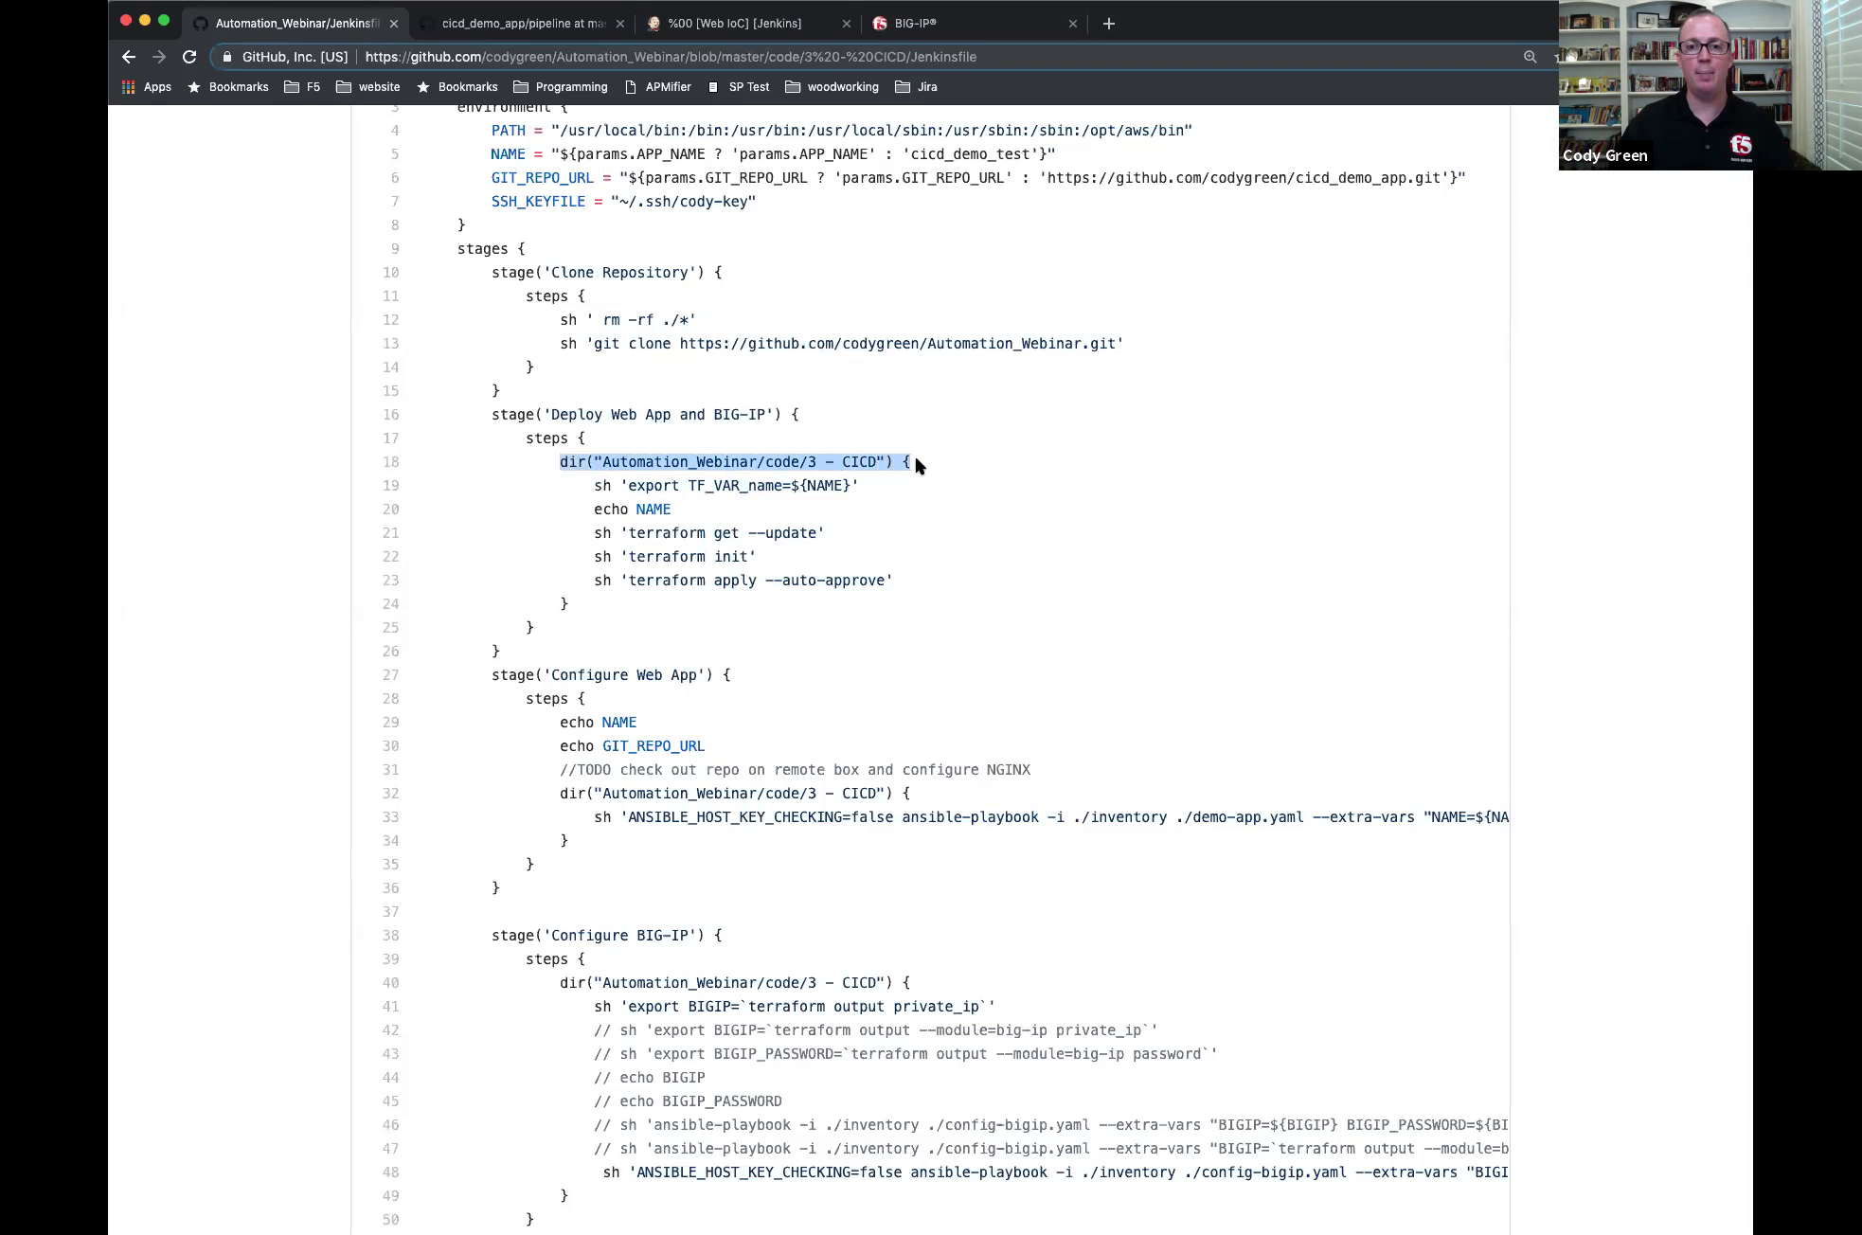
{"action": "left_click_drag", "start_coordinate": [595, 485], "coordinate": [869, 595]}
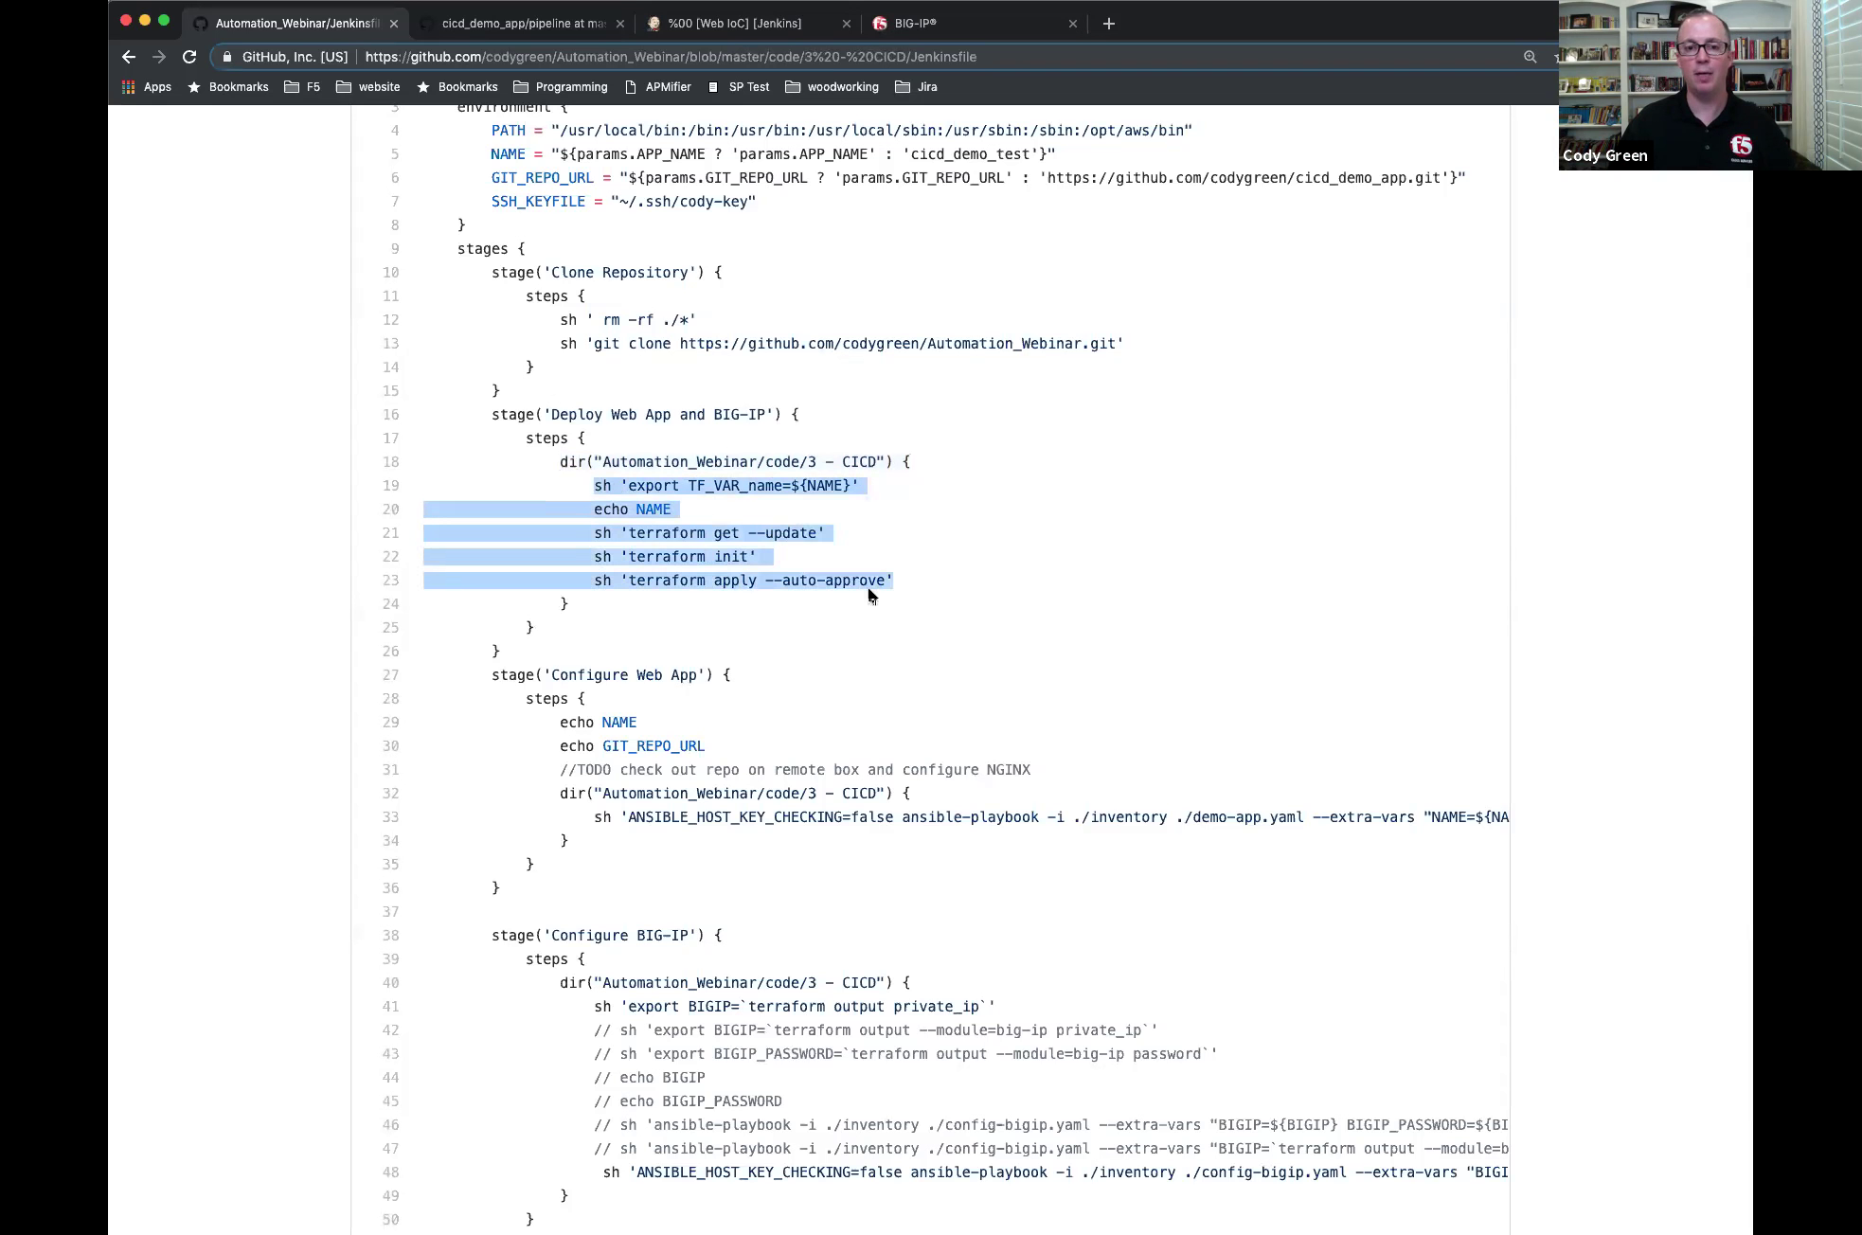
{"action": "left_click", "coordinate": [660, 482]}
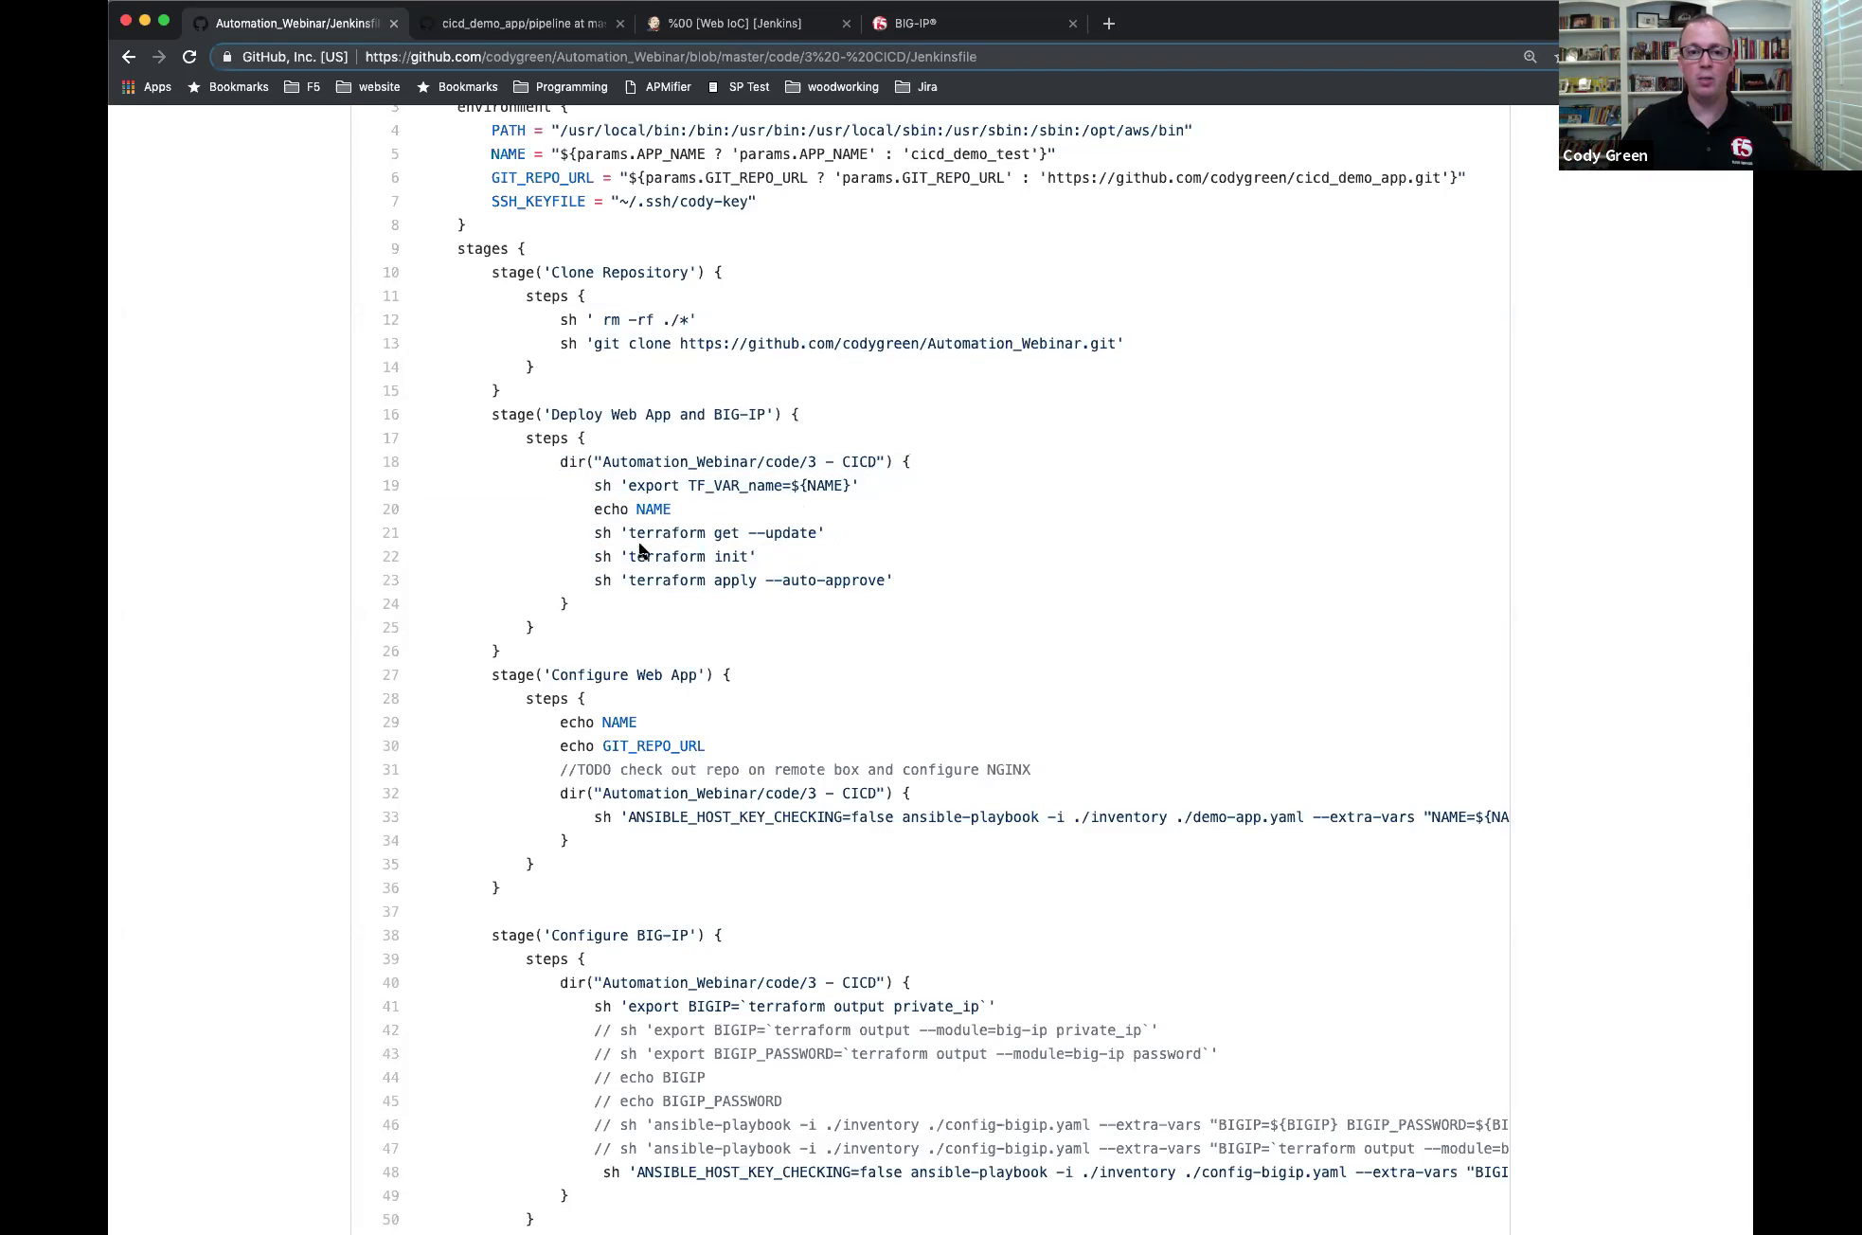
- Highlight the terraform get --update and terraform apply --auto-approve commands in the deploy stage, then clear the selection
{"action": "left_click_drag", "start_coordinate": [626, 533], "coordinate": [819, 536]}
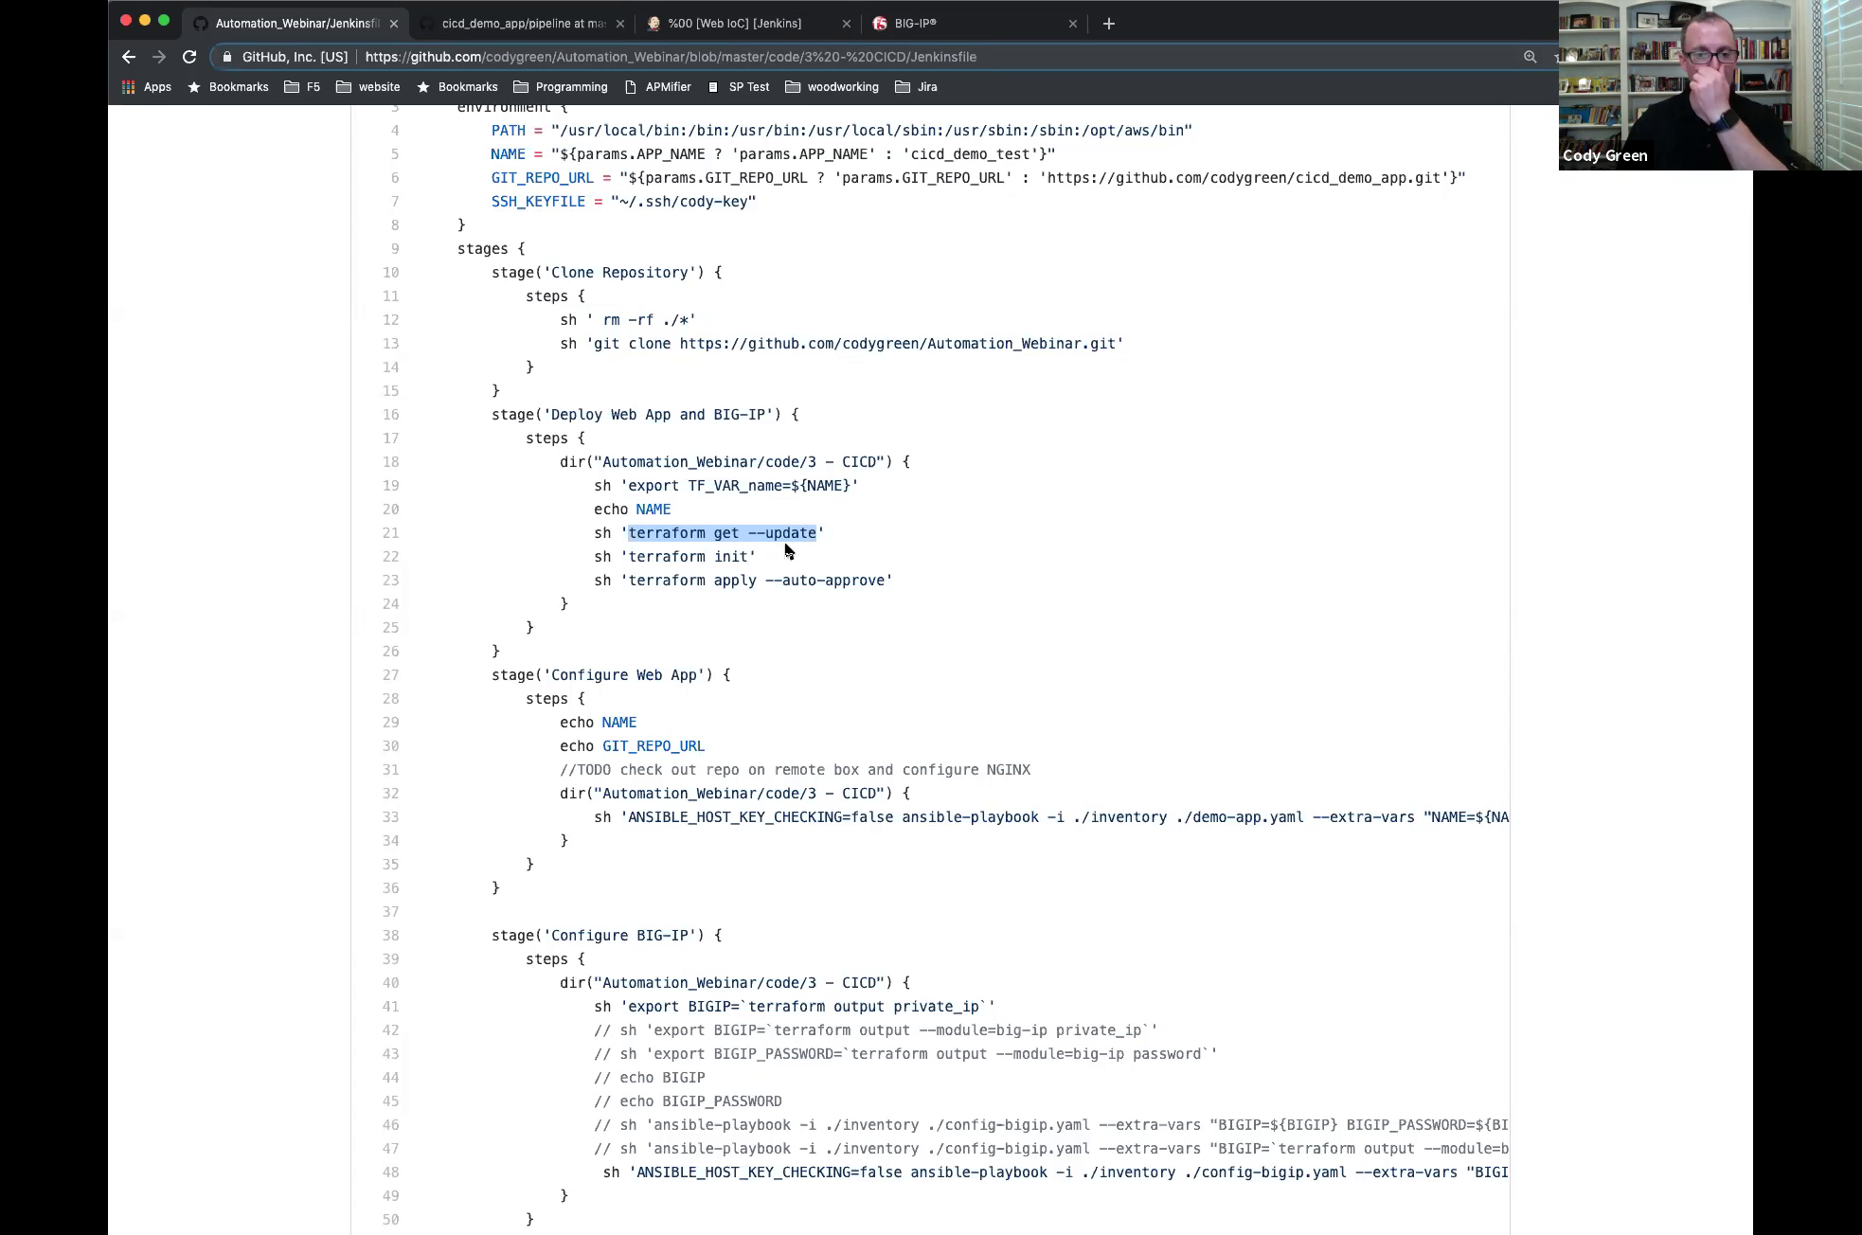
{"action": "left_click", "coordinate": [739, 561]}
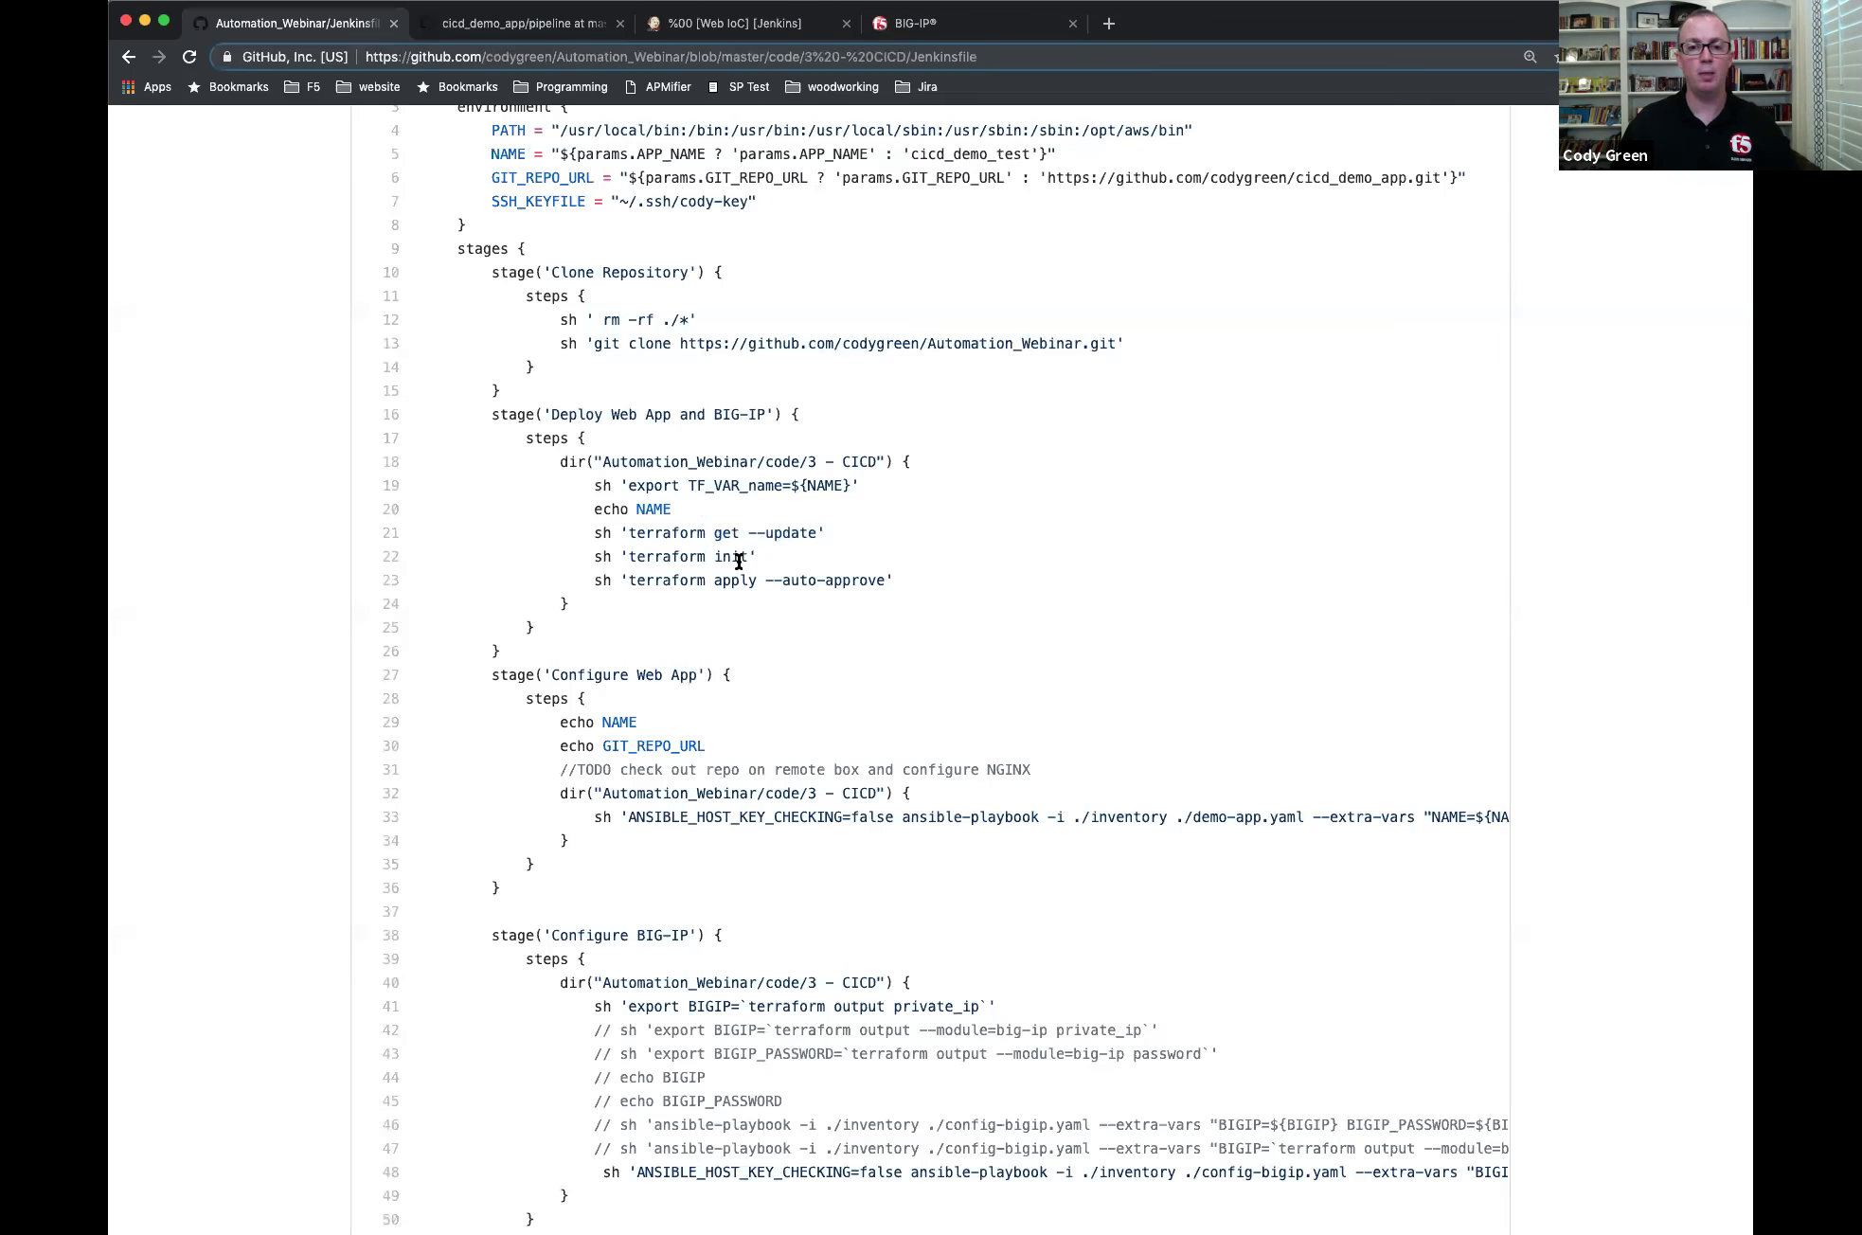
{"action": "scroll", "coordinate": [739, 560], "scroll_direction": "down", "scroll_amount": 1}
{"action": "left_click_drag", "start_coordinate": [628, 555], "coordinate": [883, 557]}
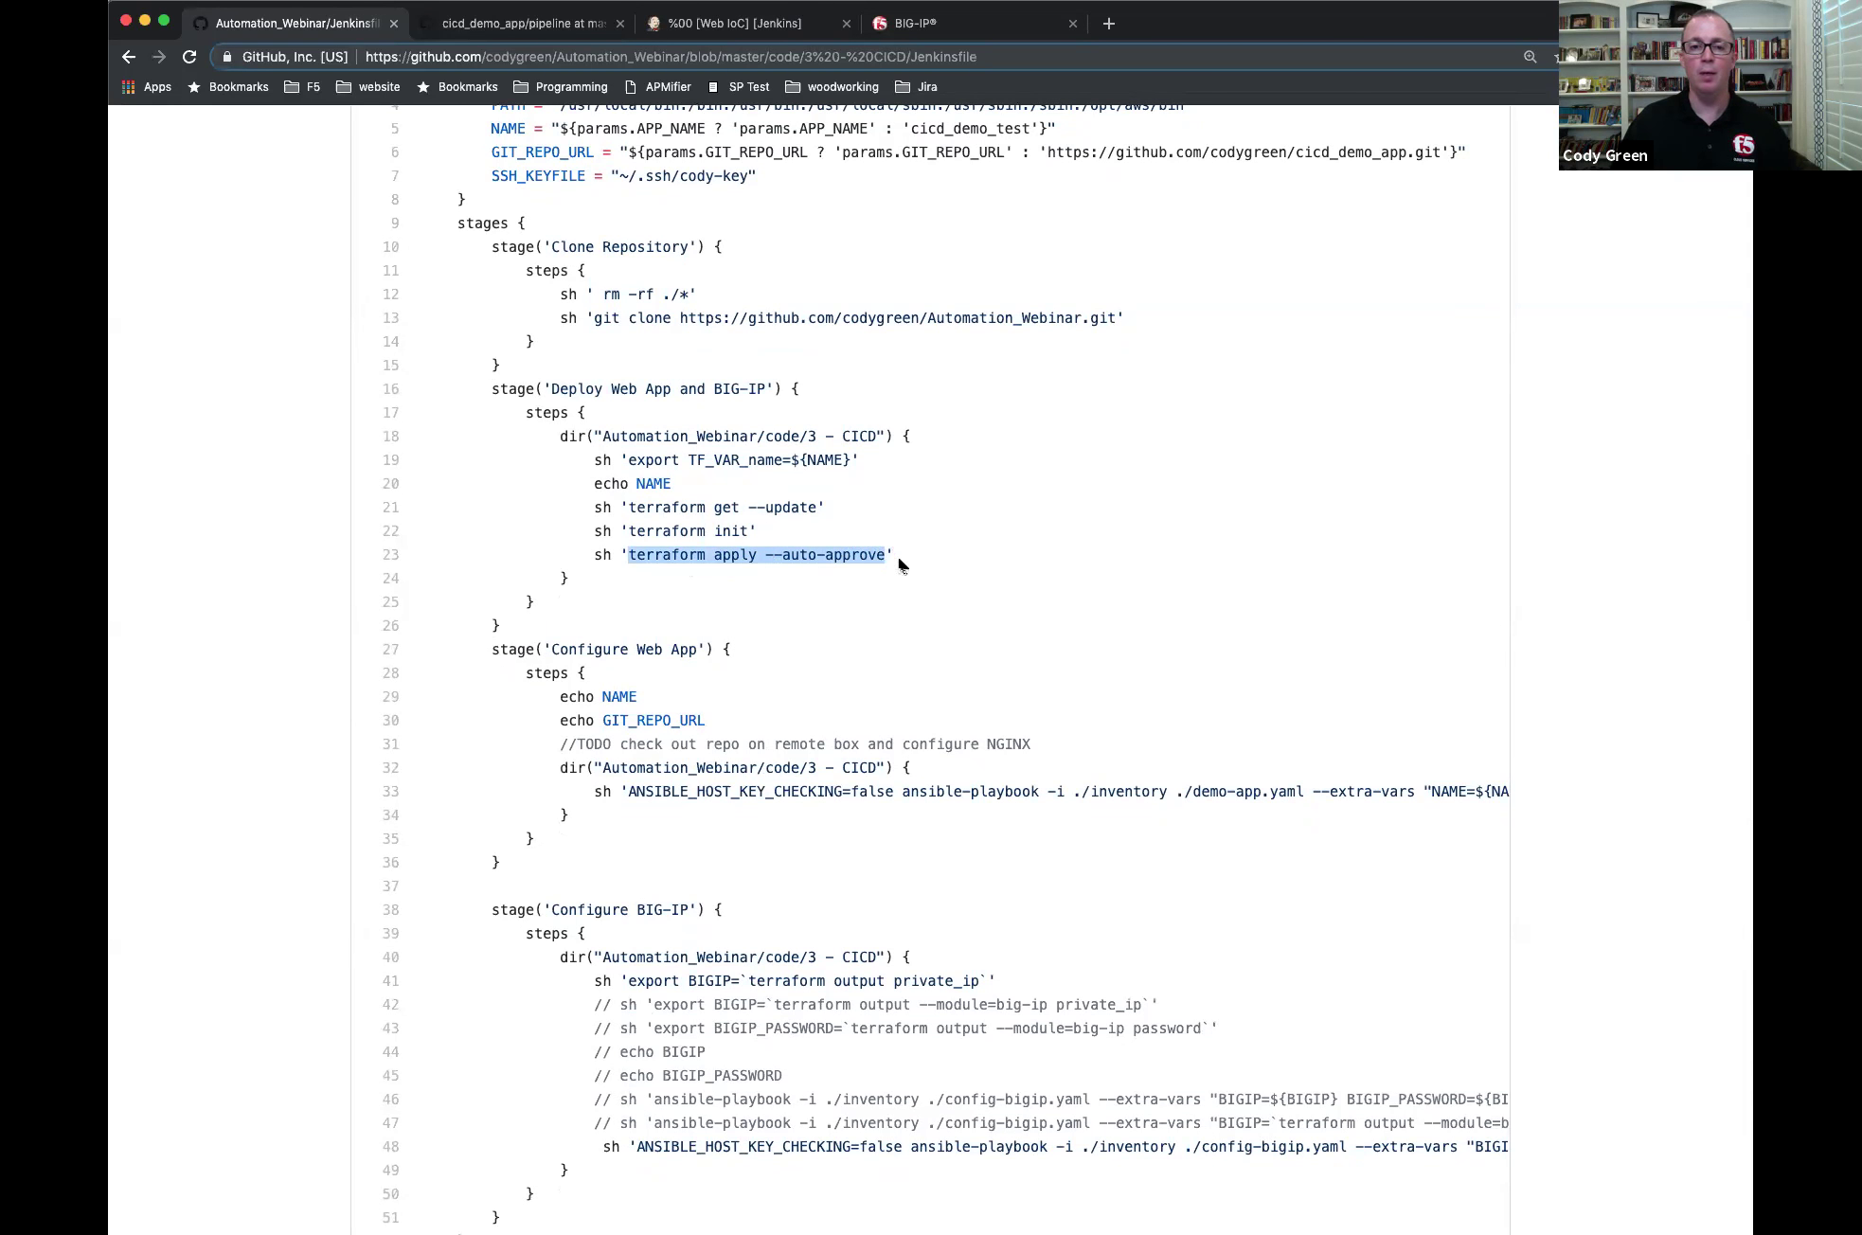
{"action": "double_click", "coordinate": [900, 566]}
{"action": "left_click", "coordinate": [508, 393]}
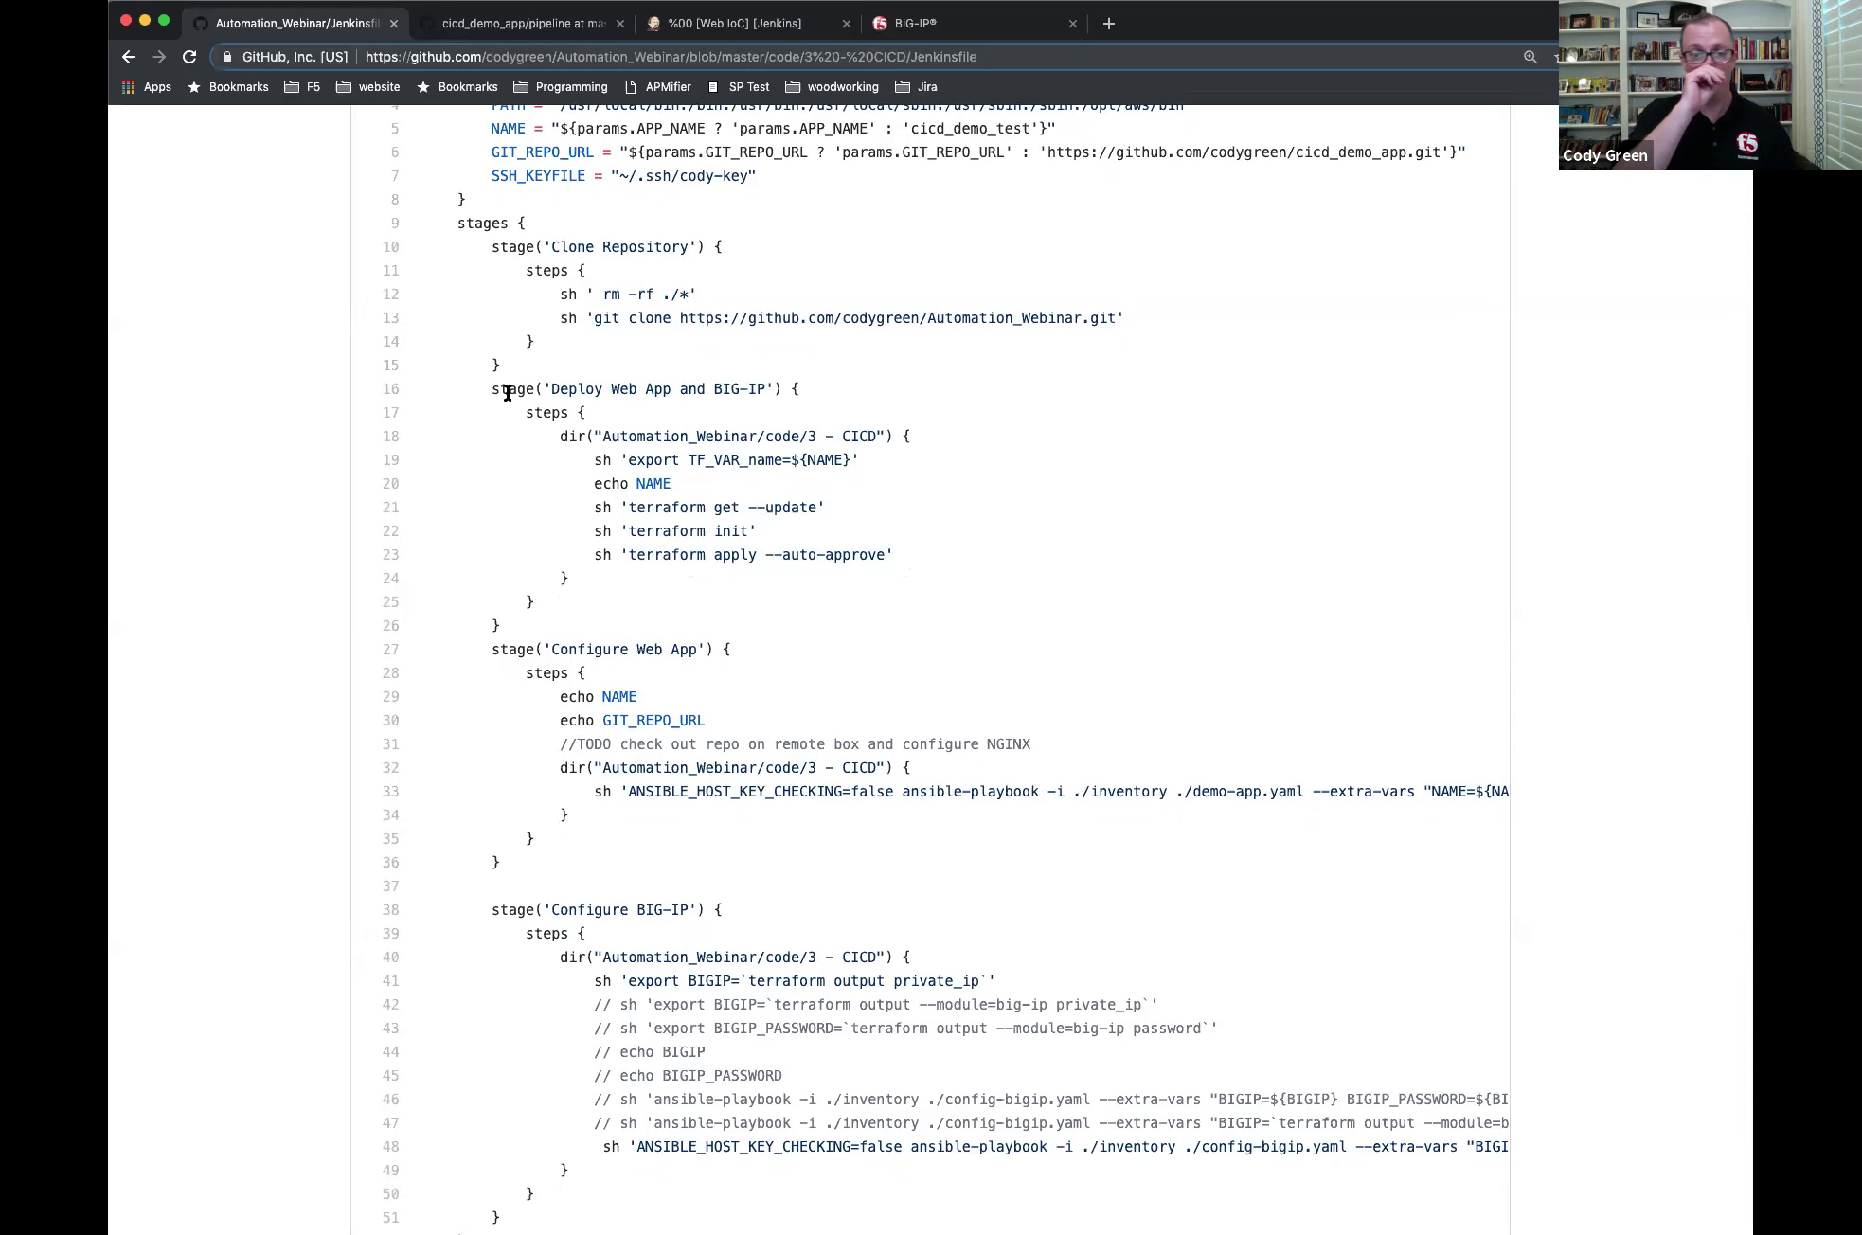
- Examine the Configure Web App stage, highlighting its directory and the NAME and GIT_REPO_URL extra variables of the ansible-playbook command, and enlarge the page
{"action": "scroll", "coordinate": [503, 503], "scroll_direction": "down", "scroll_amount": 4}
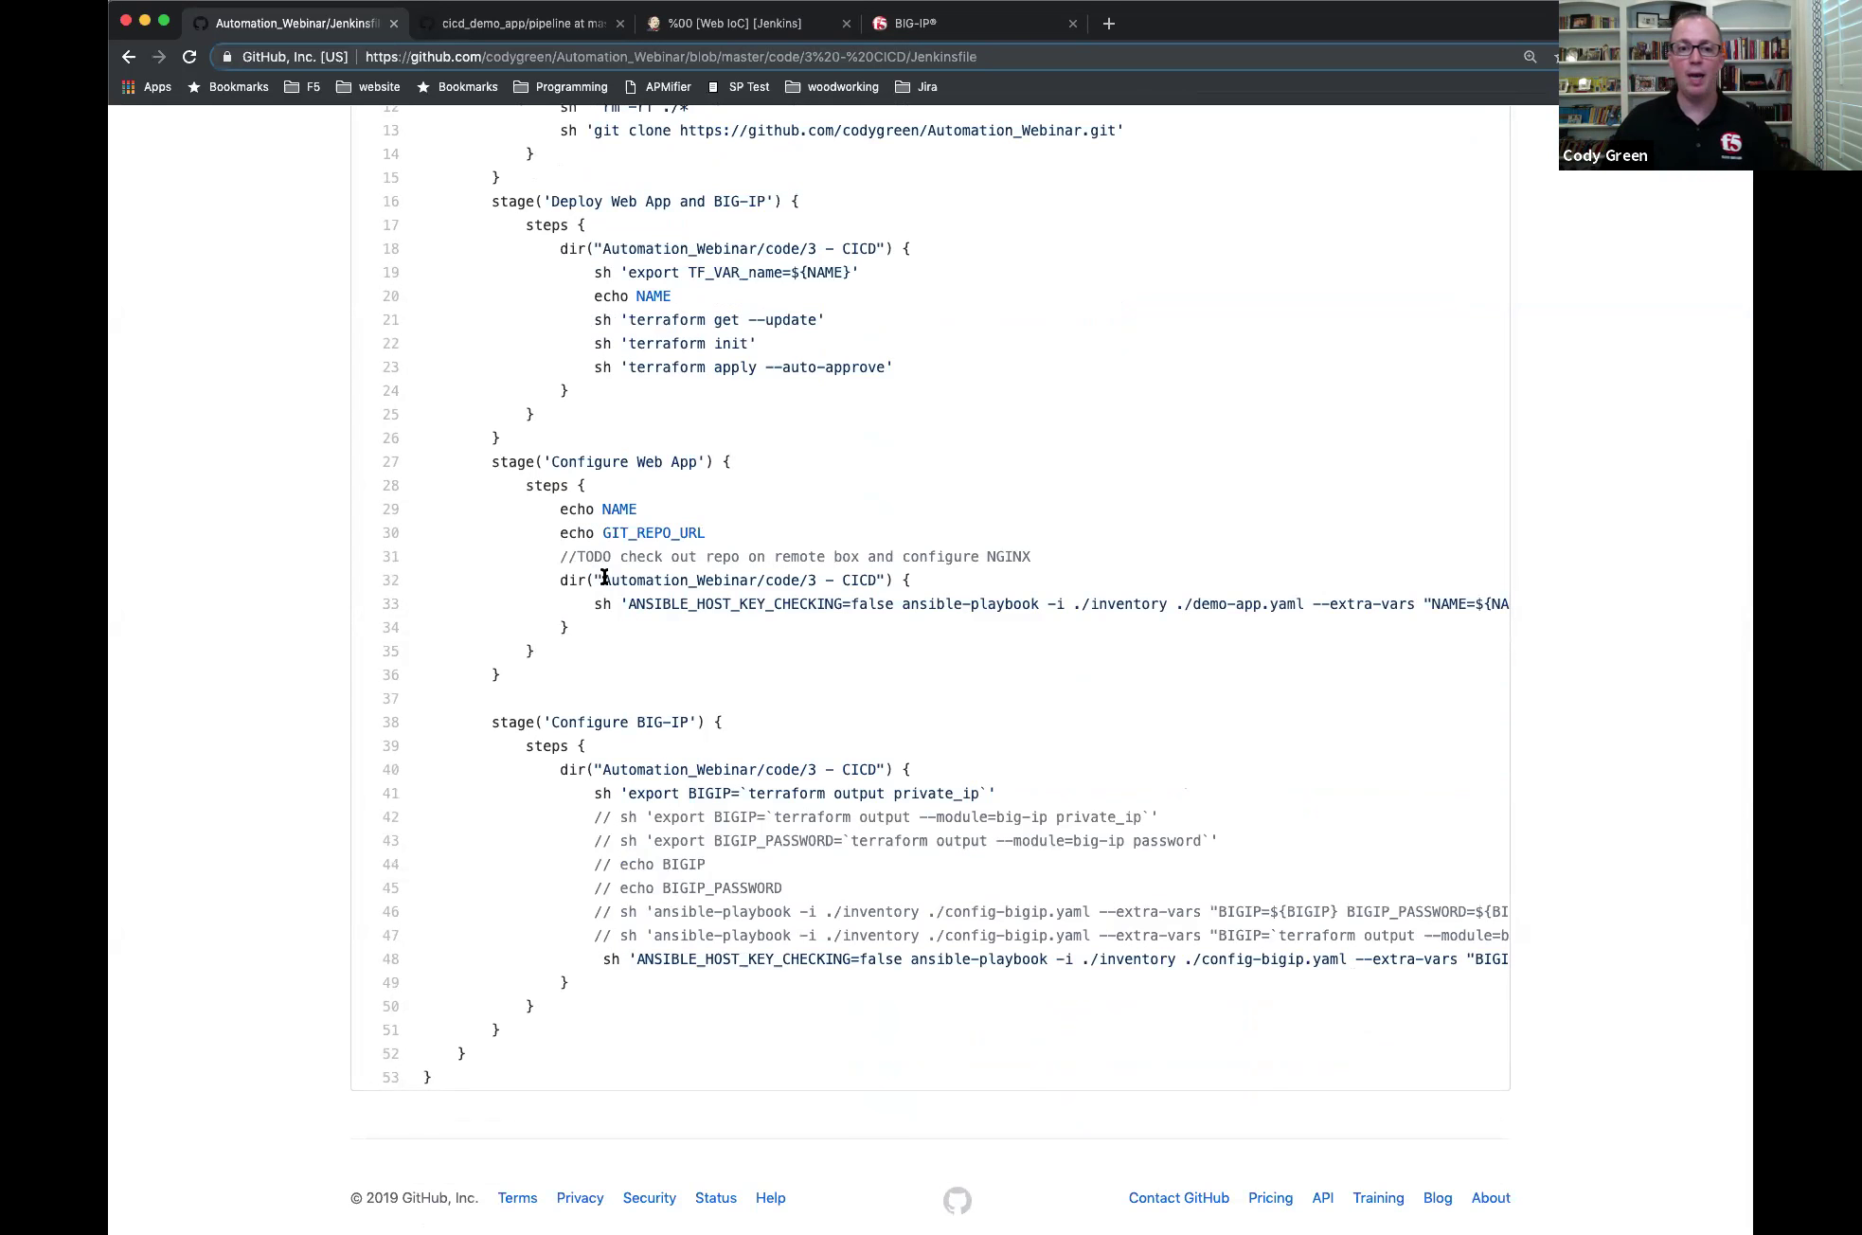
{"action": "left_click_drag", "start_coordinate": [605, 577], "coordinate": [912, 584]}
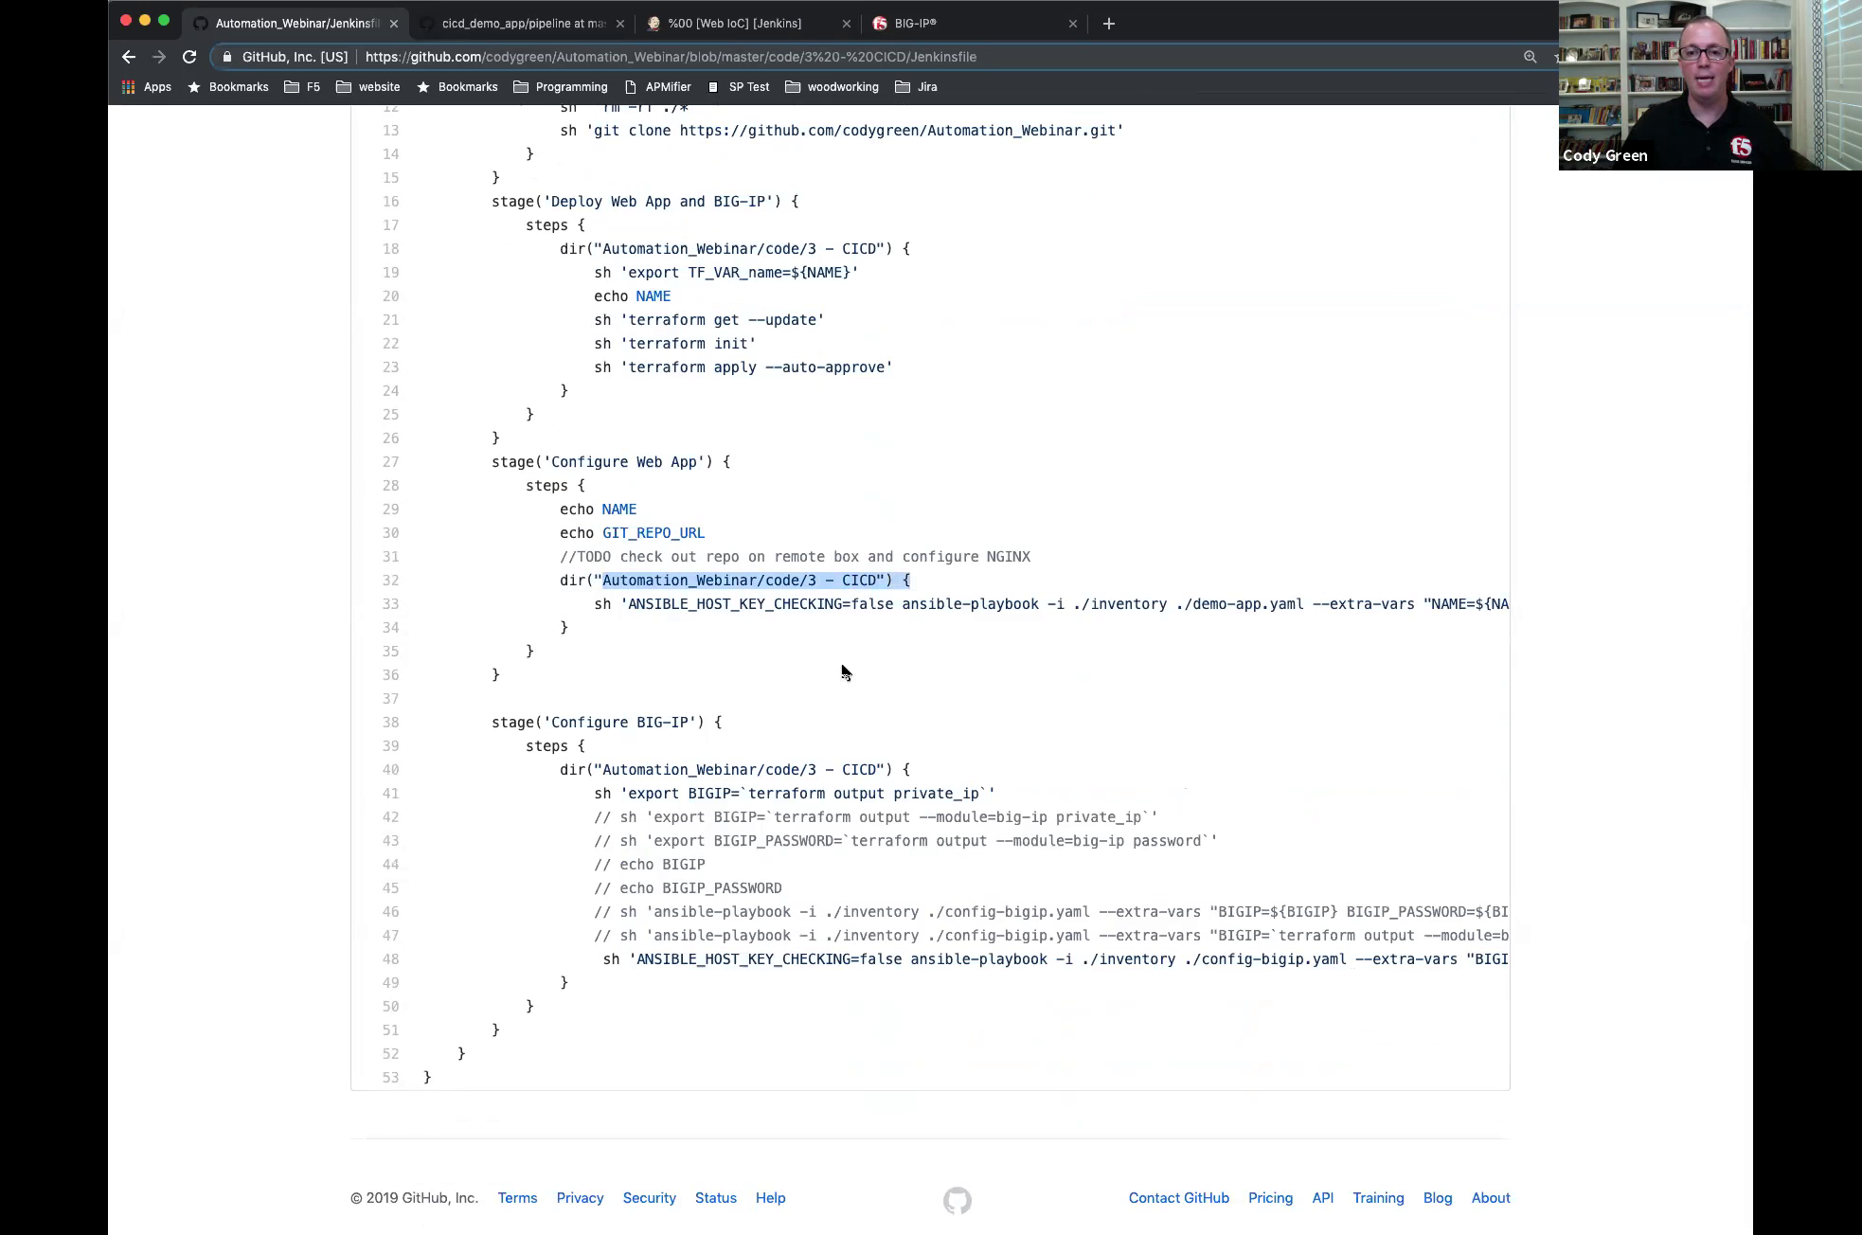
{"action": "scroll", "coordinate": [844, 672], "scroll_direction": "right", "scroll_amount": 5}
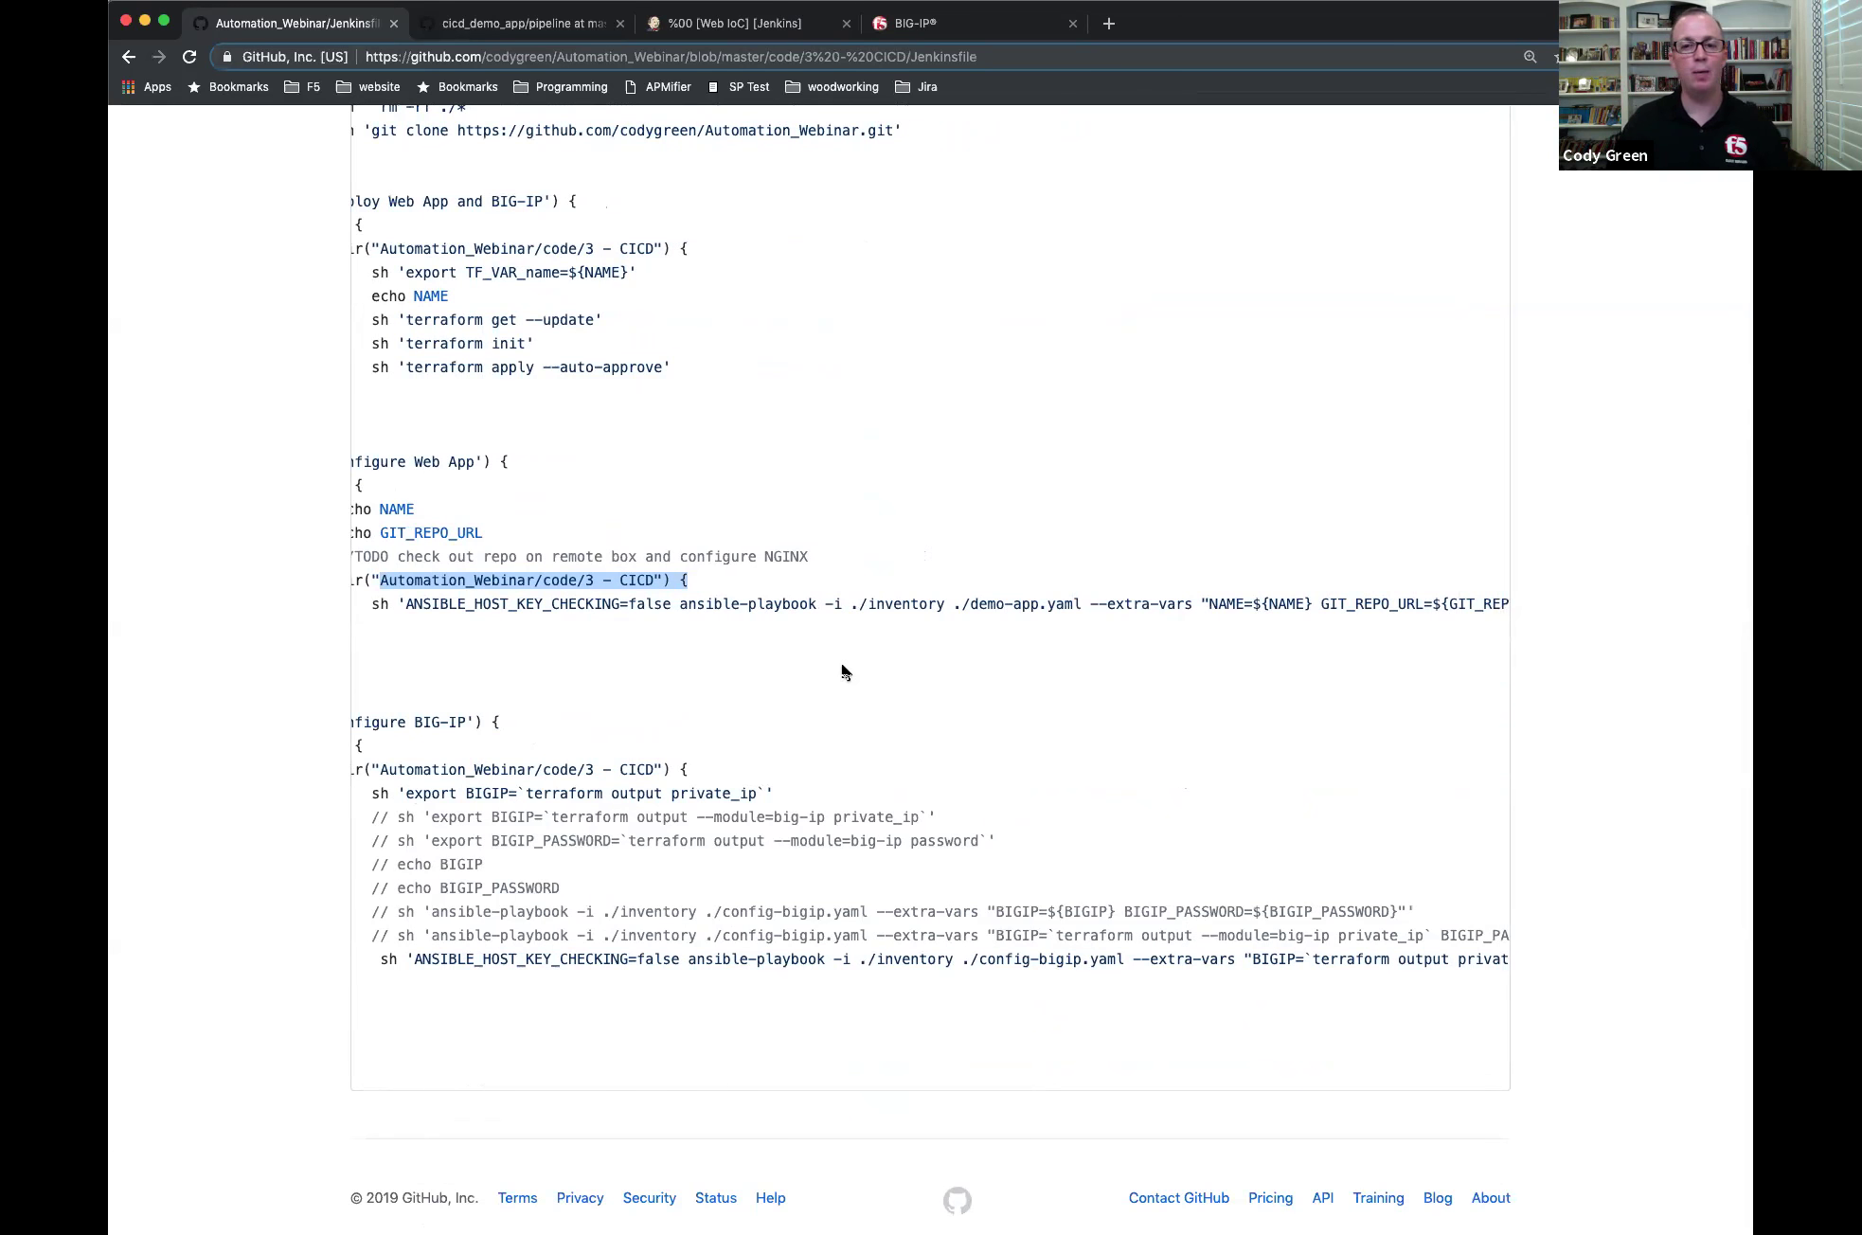
{"action": "scroll", "coordinate": [844, 672], "scroll_direction": "right", "scroll_amount": 5}
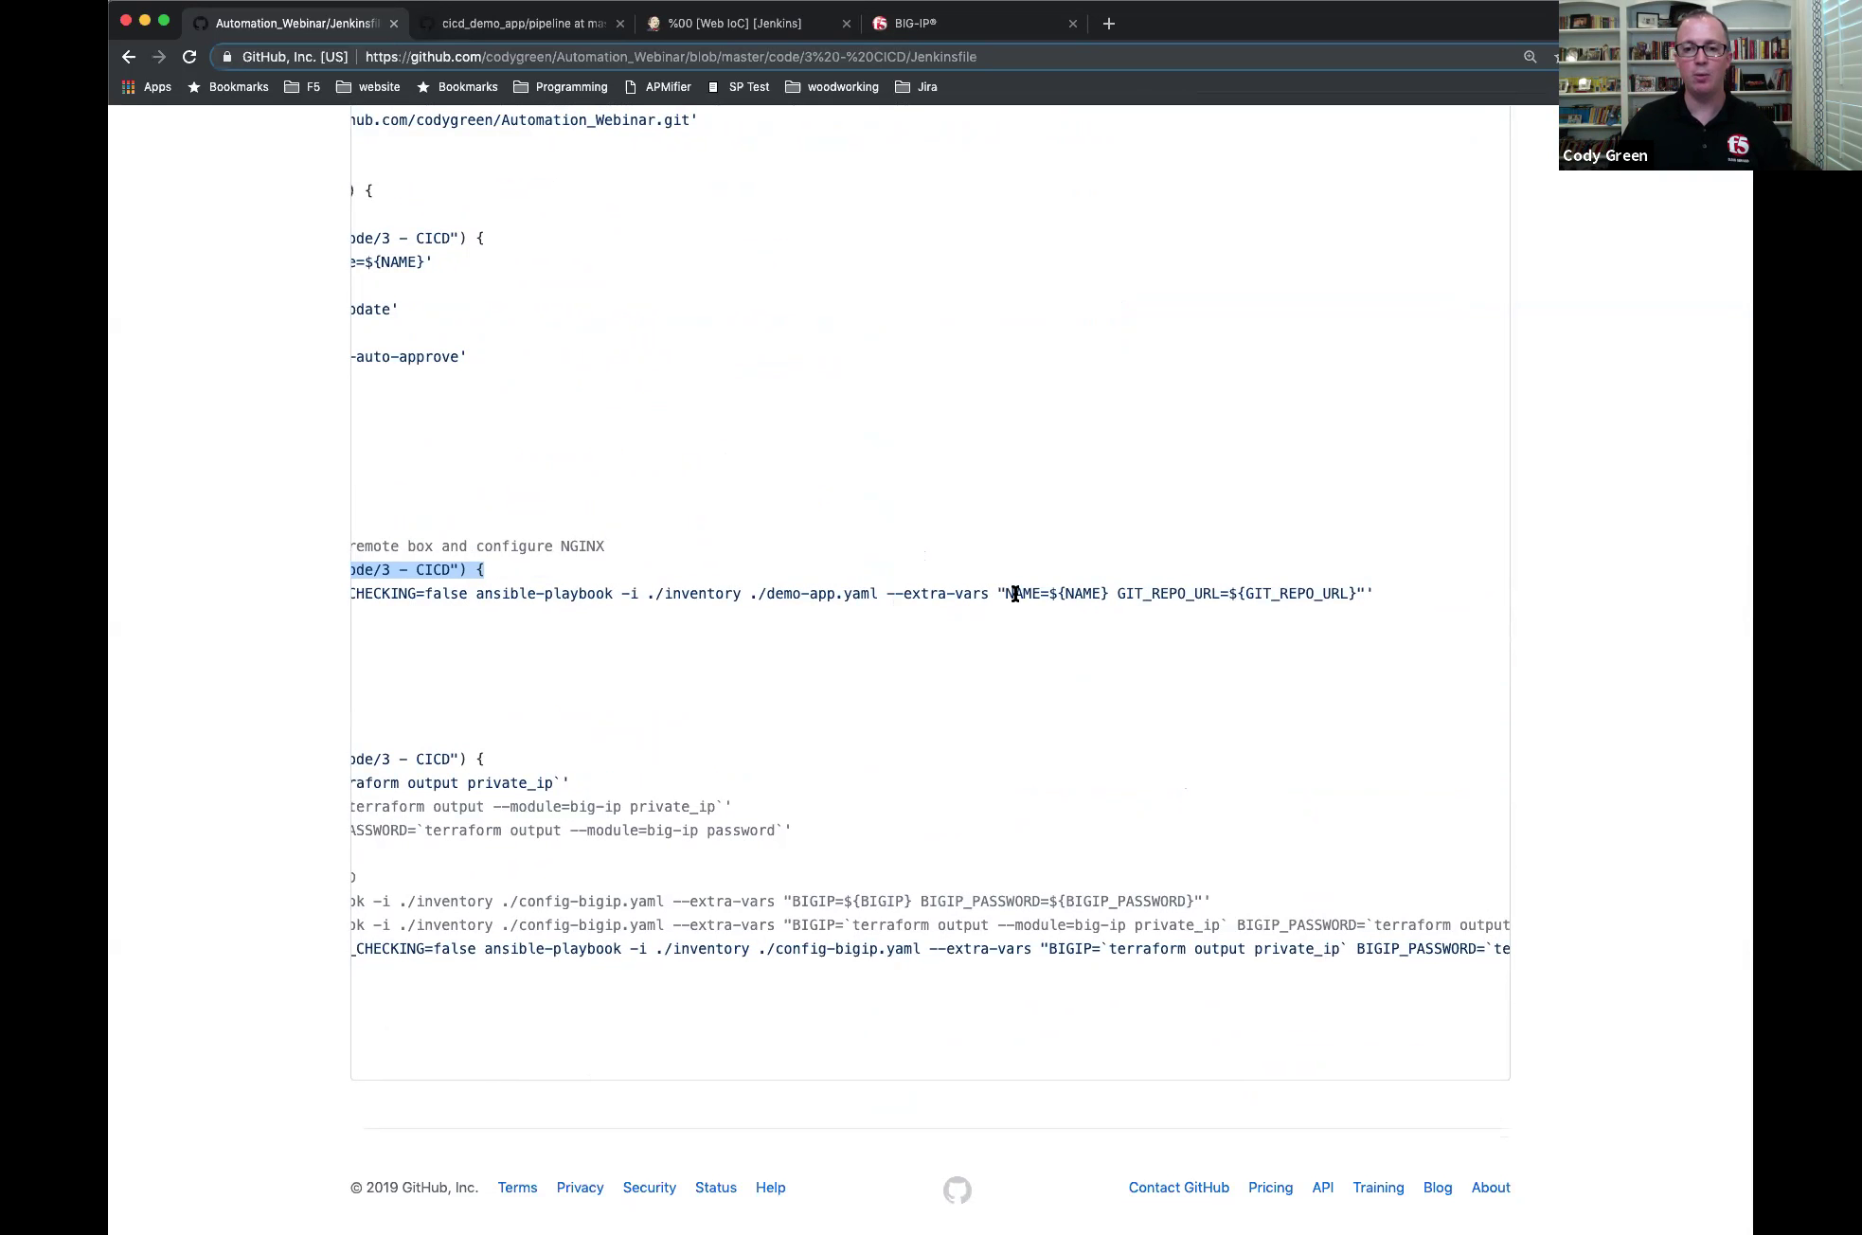
{"action": "double_click", "coordinate": [1014, 593]}
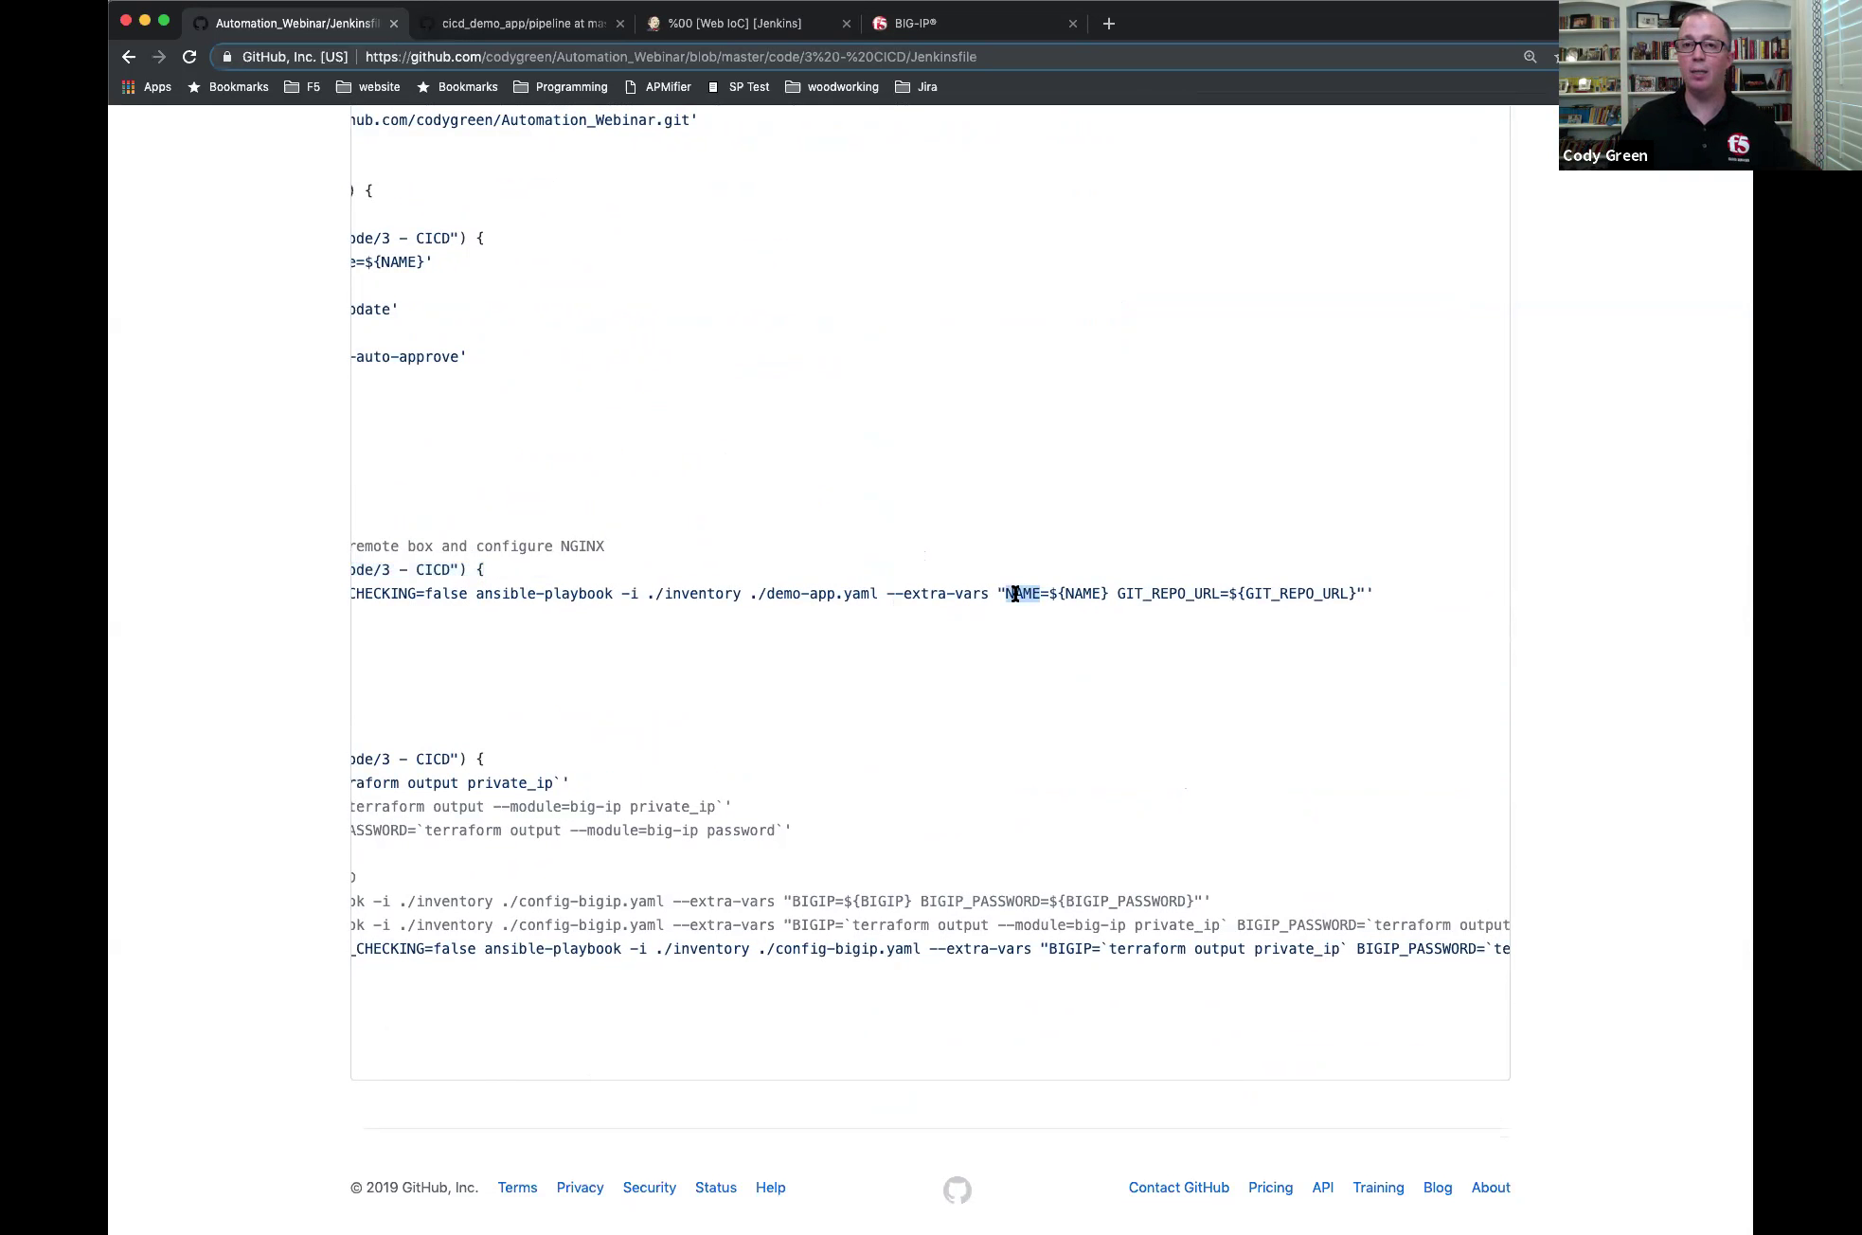
{"action": "double_click", "coordinate": [1156, 593]}
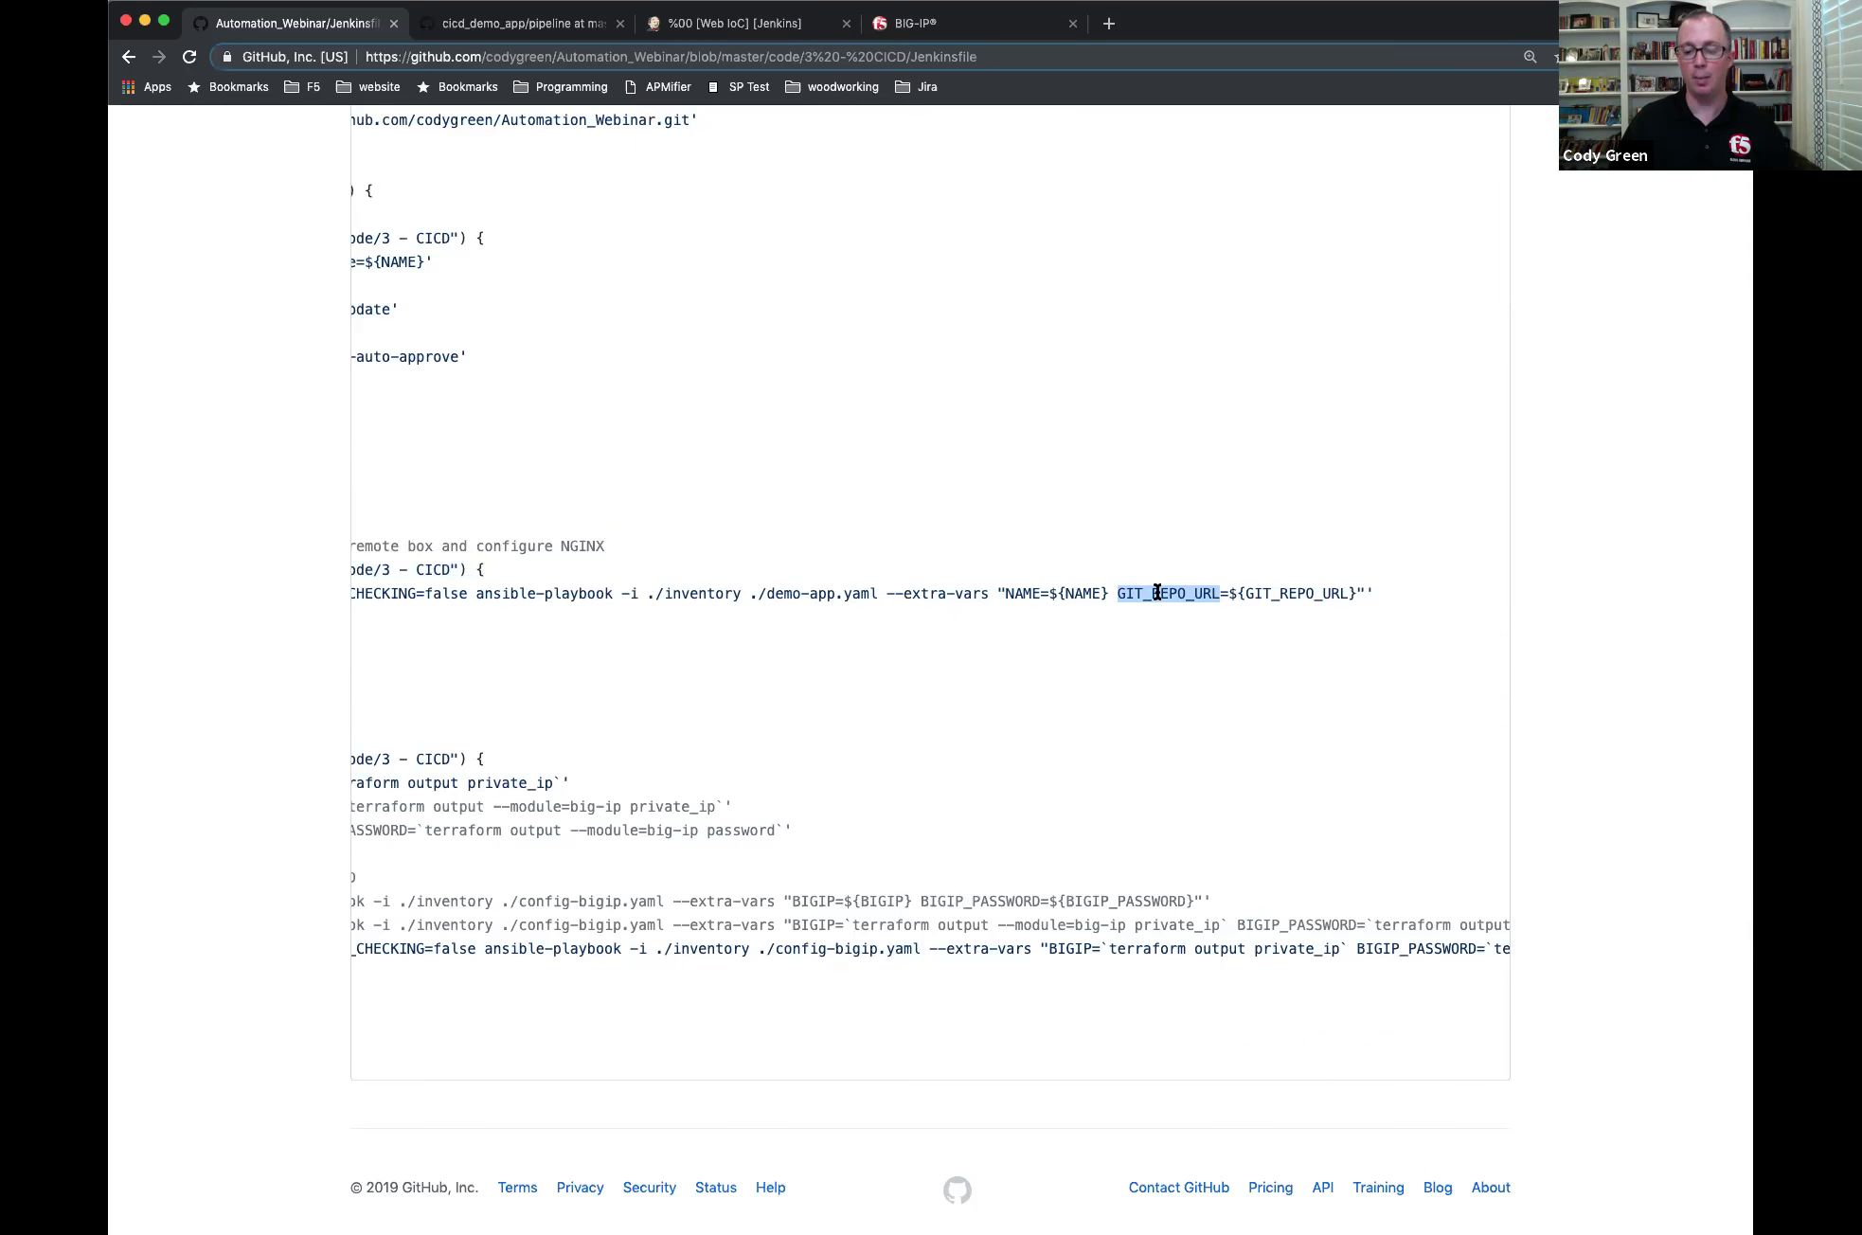
{"action": "key", "text": "super+equal"}
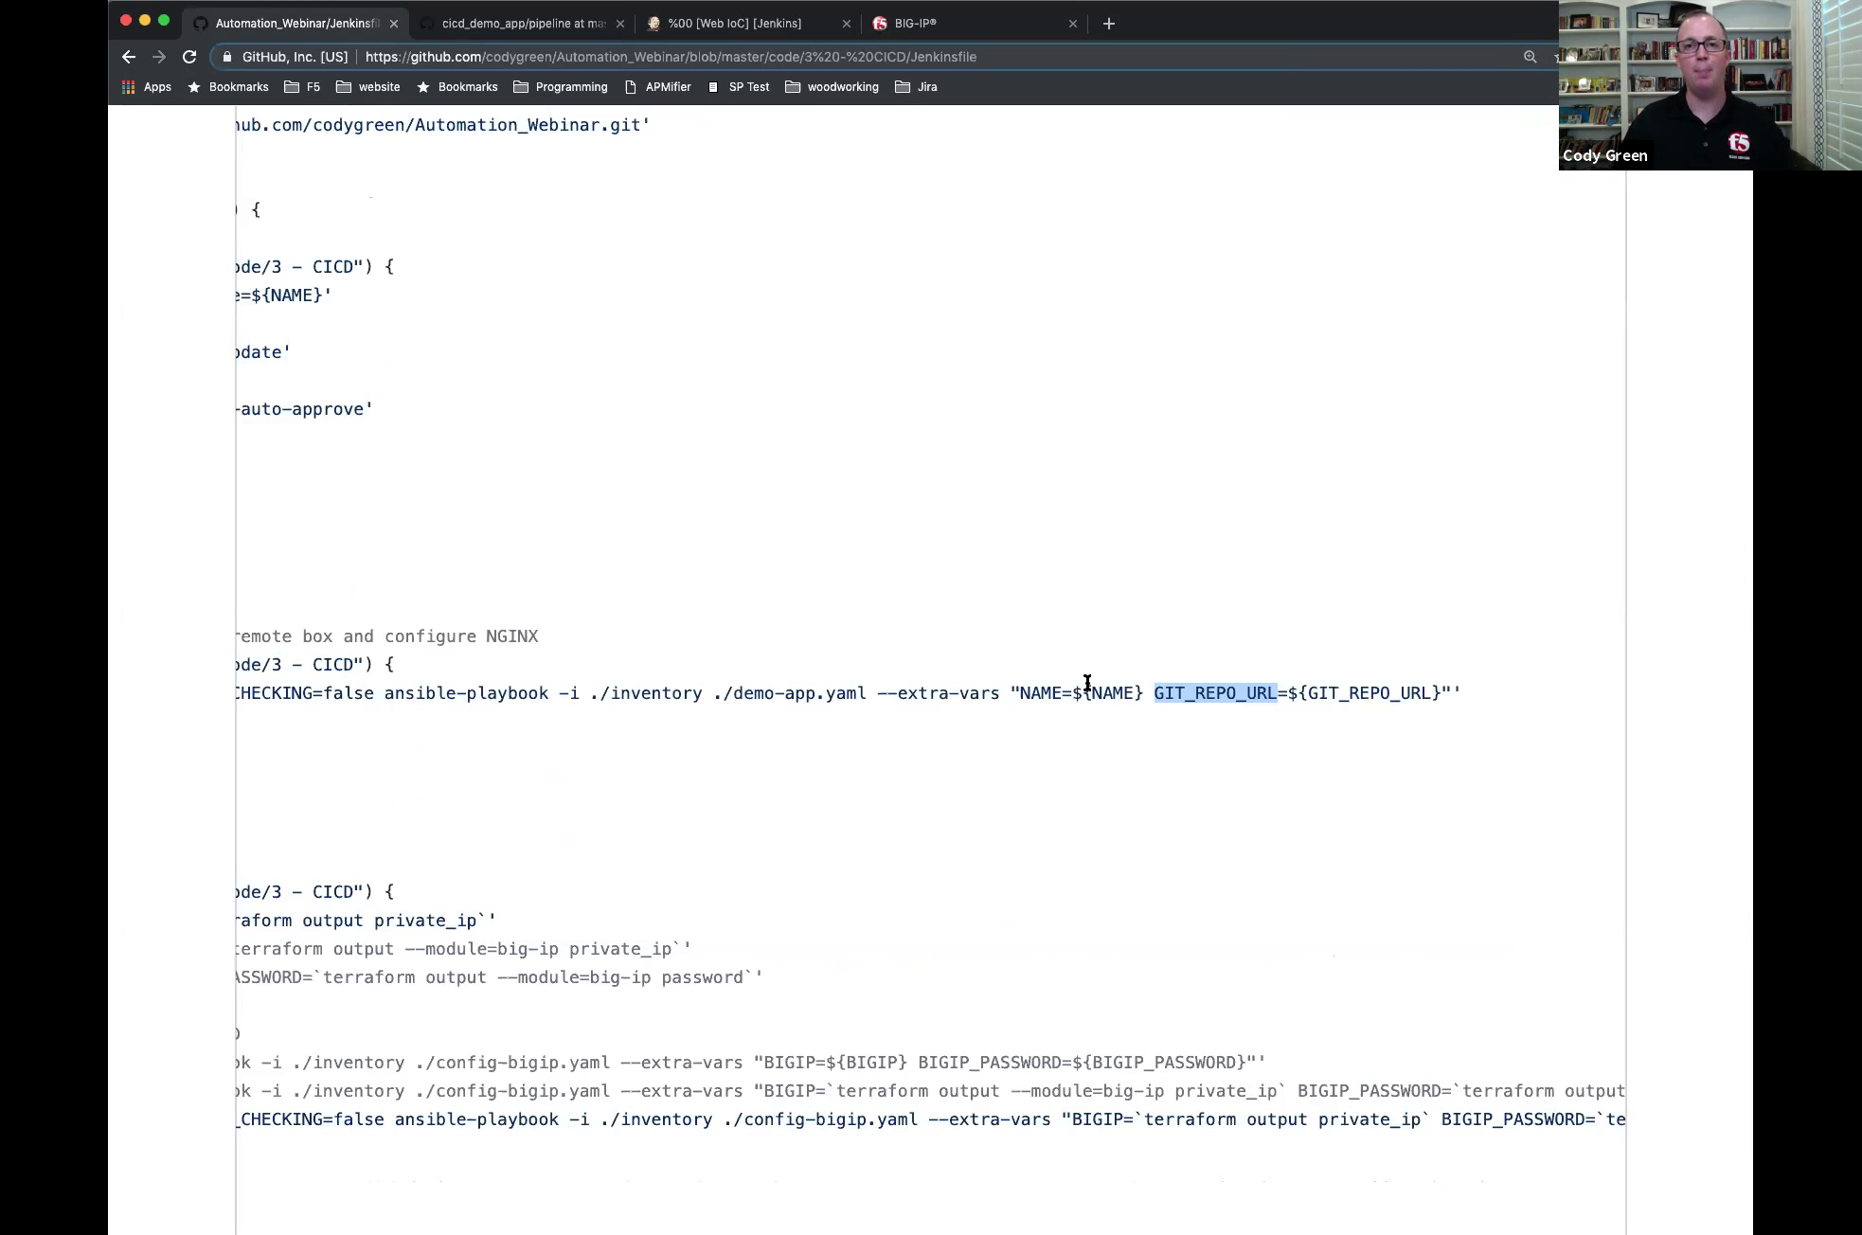
- Review the Configure BIG-IP stage of the Jenkinsfile, highlighting ANSIBLE_HOST_KEY_CHECKING=false in its active ansible-playbook command
{"action": "scroll", "coordinate": [826, 799], "scroll_direction": "left", "scroll_amount": 5}
{"action": "scroll", "coordinate": [827, 798], "scroll_direction": "down", "scroll_amount": 5}
{"action": "scroll", "coordinate": [829, 803], "scroll_direction": "left", "scroll_amount": 4}
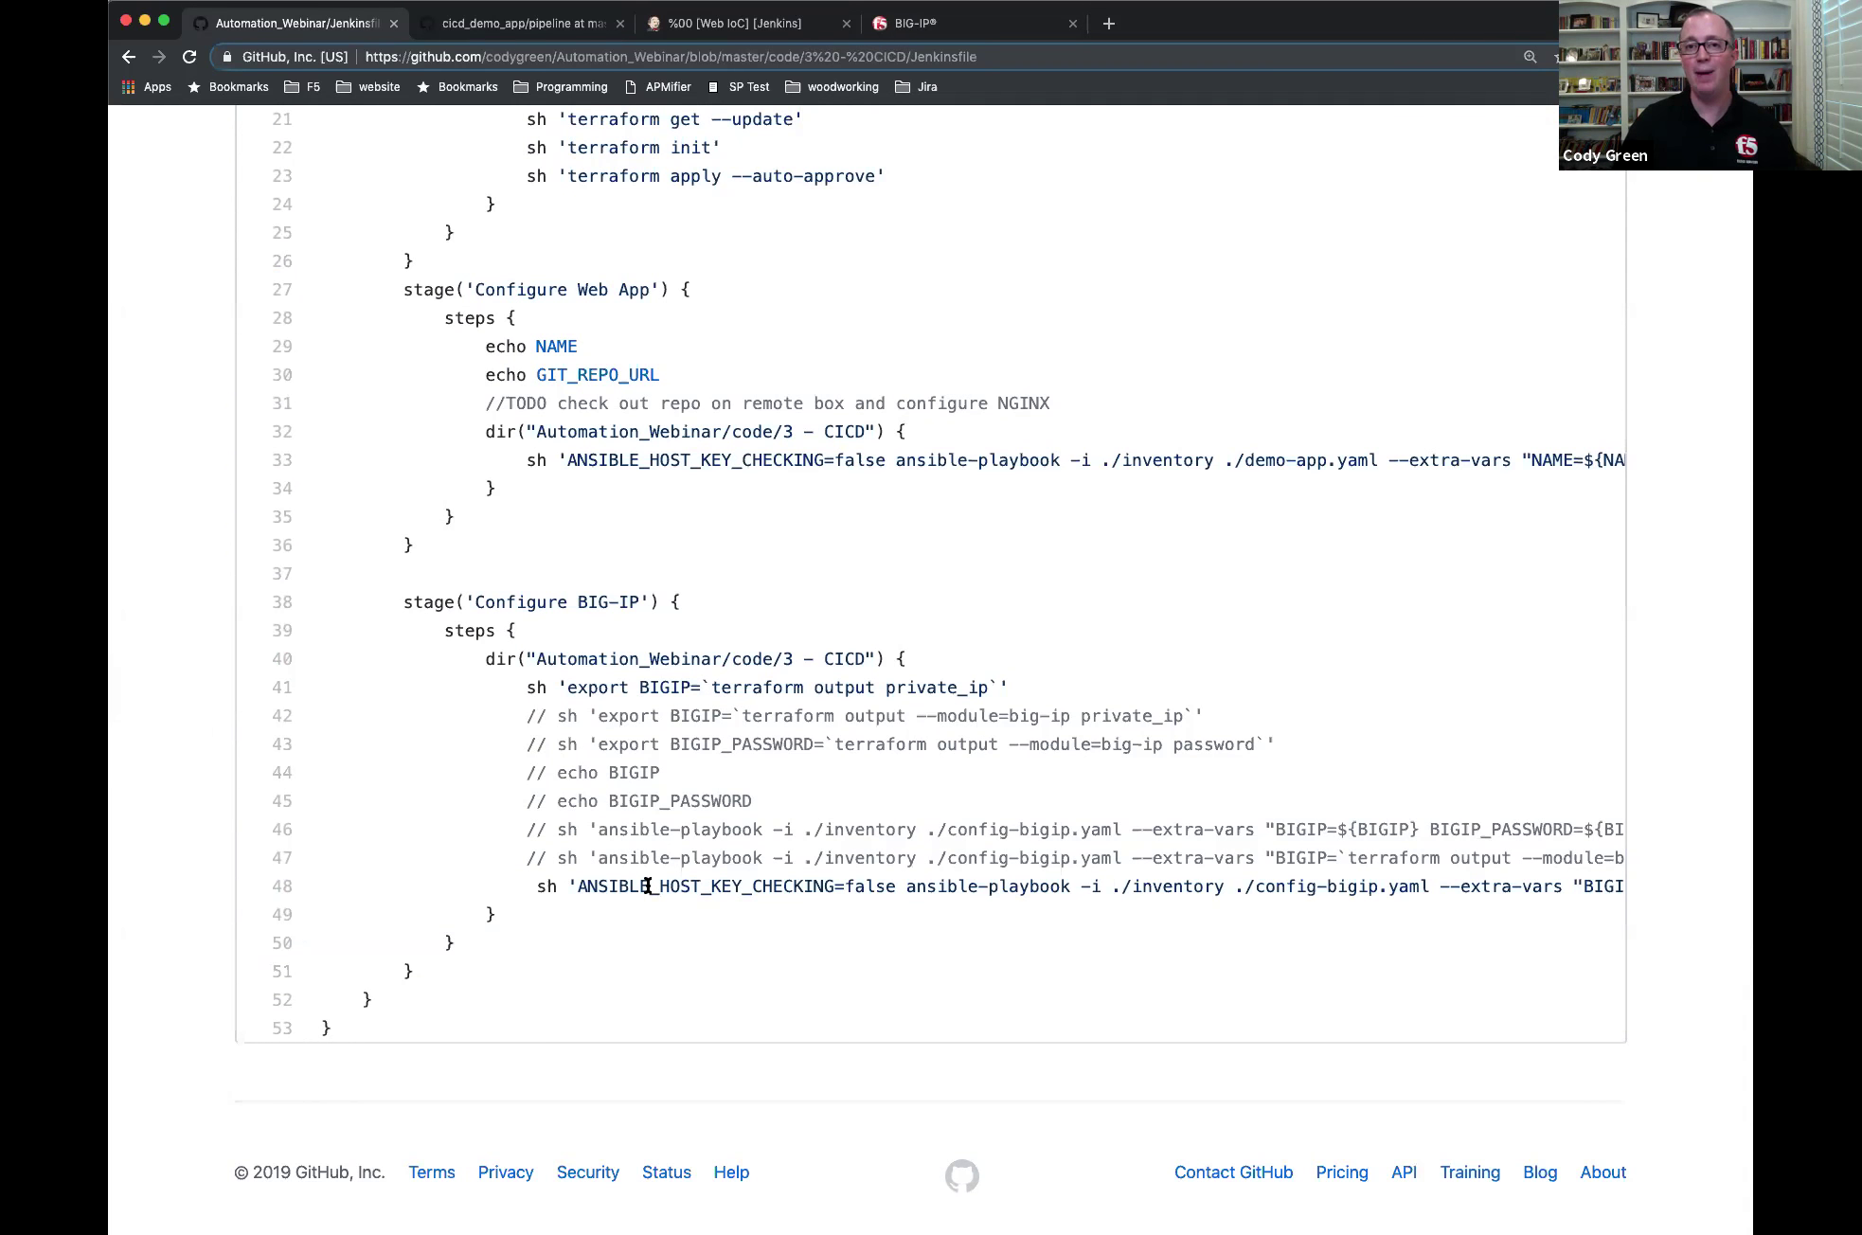
{"action": "scroll", "coordinate": [647, 886], "scroll_direction": "right", "scroll_amount": 2}
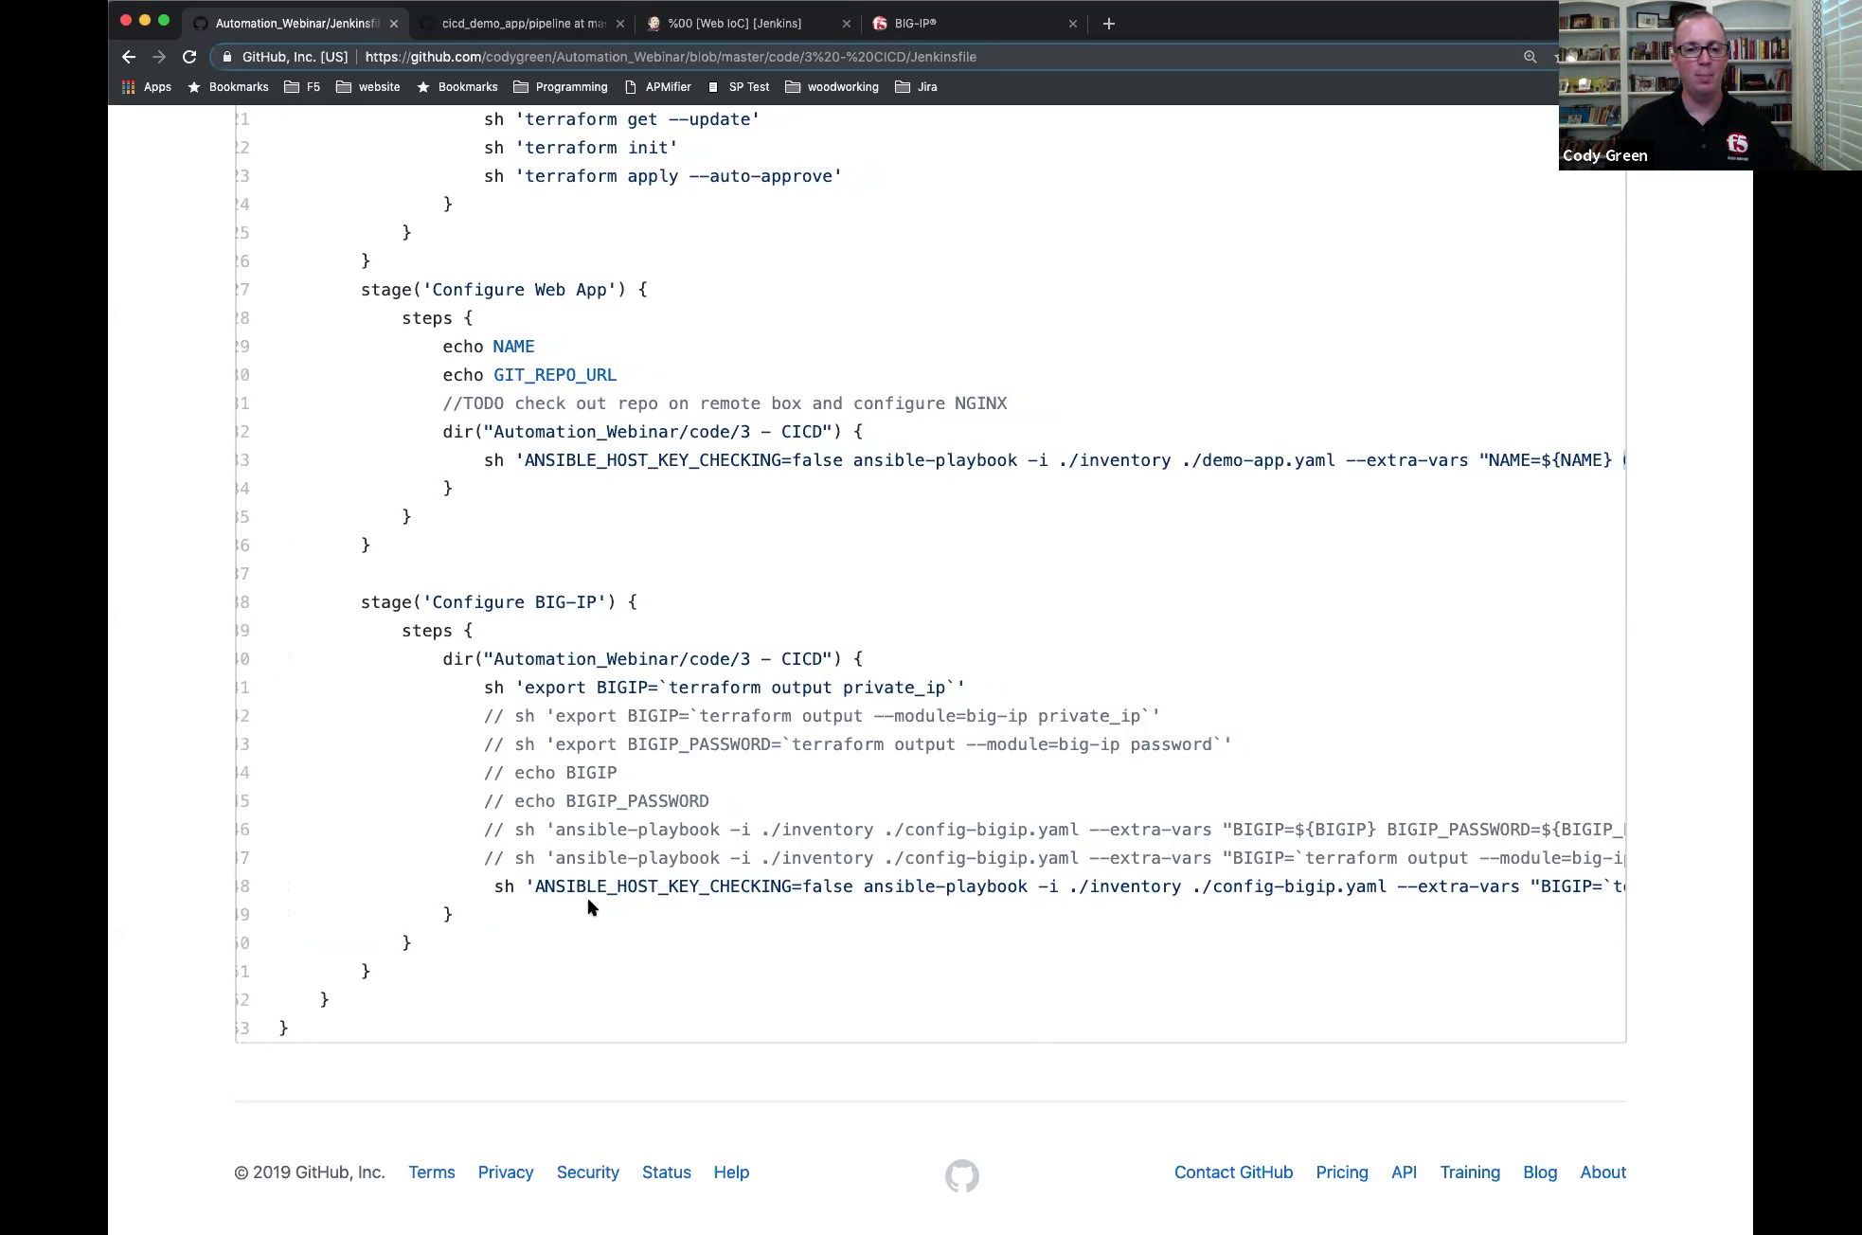
{"action": "left_click_drag", "start_coordinate": [536, 886], "coordinate": [850, 888]}
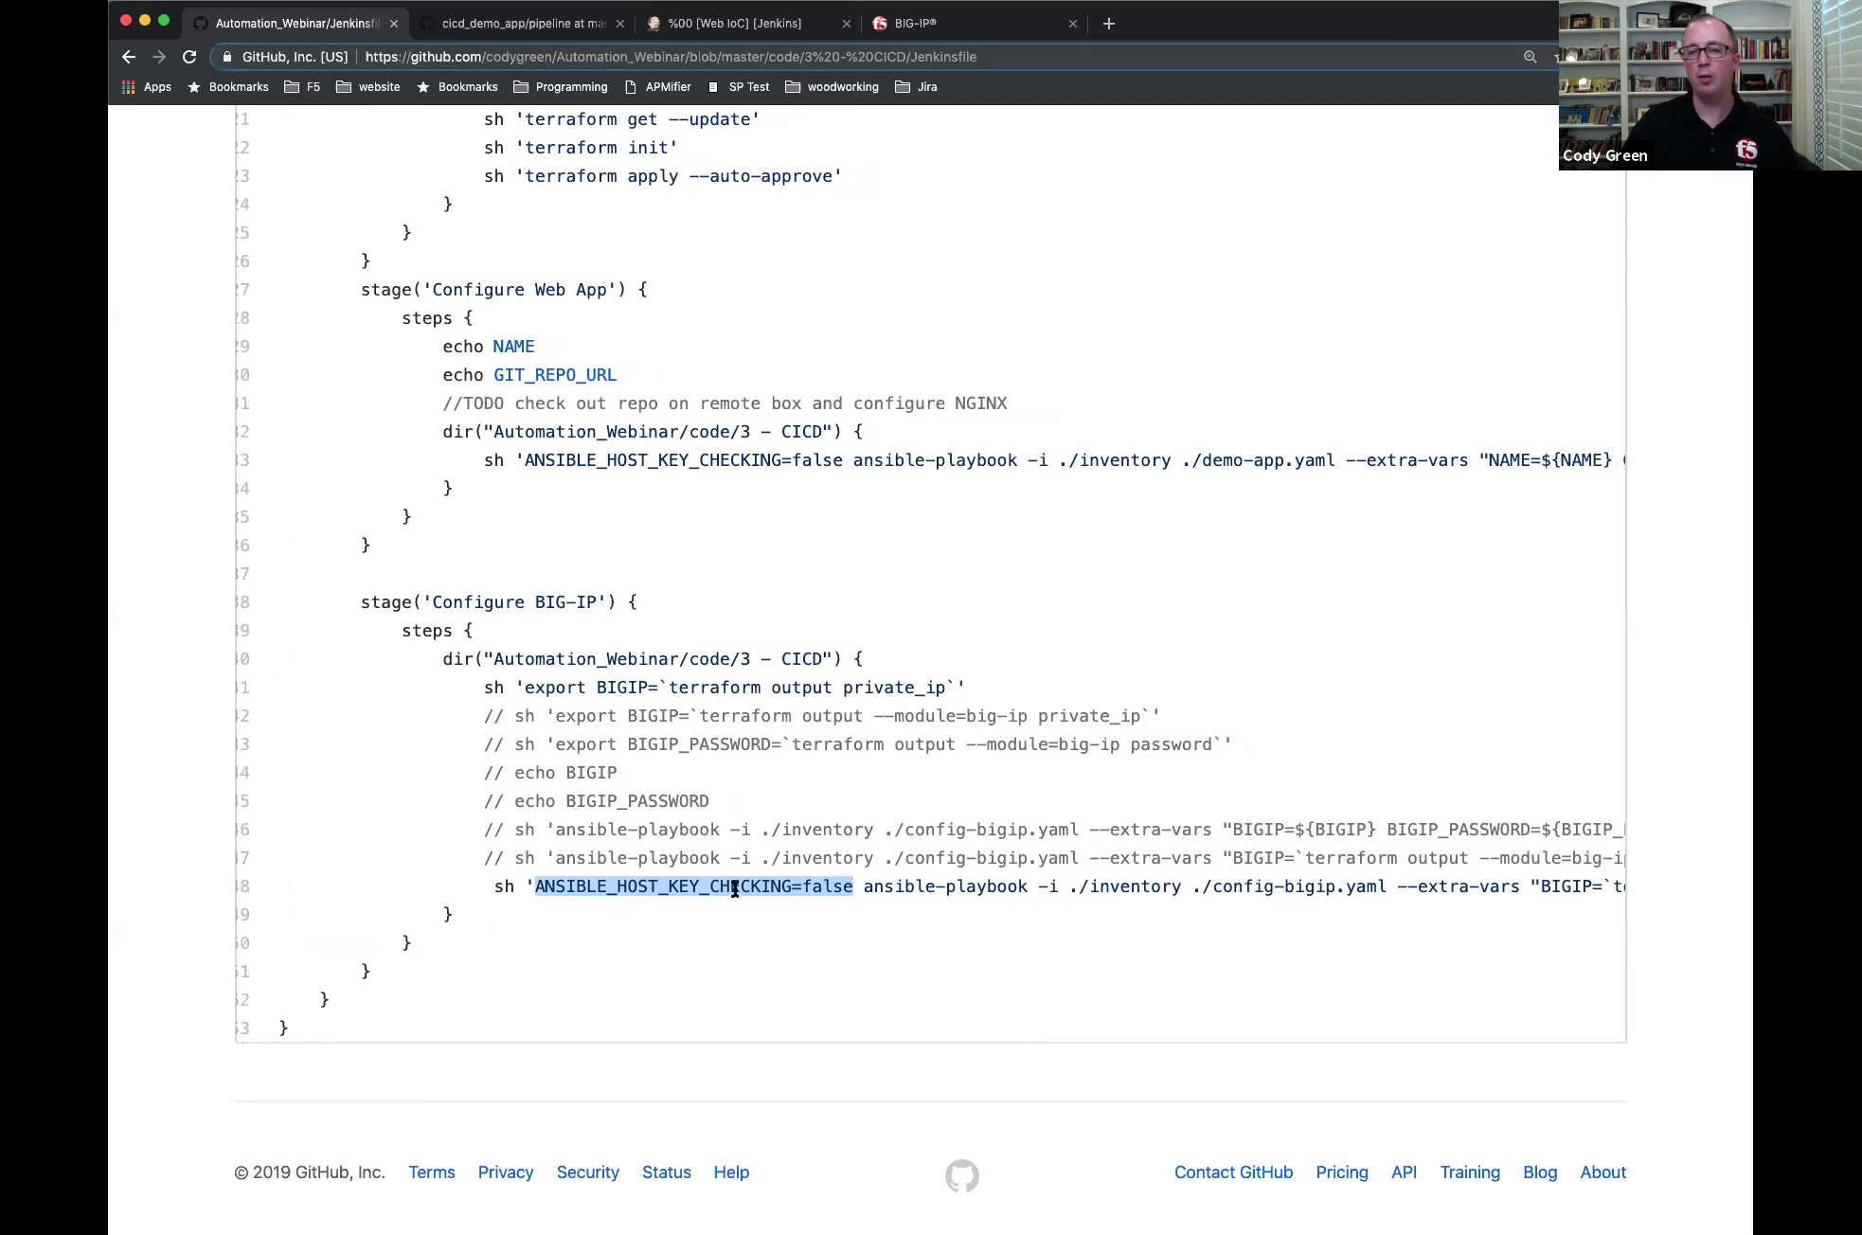
- Examine the extra variables of the config-bigip.yaml playbook command, highlighting the BIGIP and SSH_KEYFILE variable names
{"action": "scroll", "coordinate": [748, 886], "scroll_direction": "right", "scroll_amount": 5}
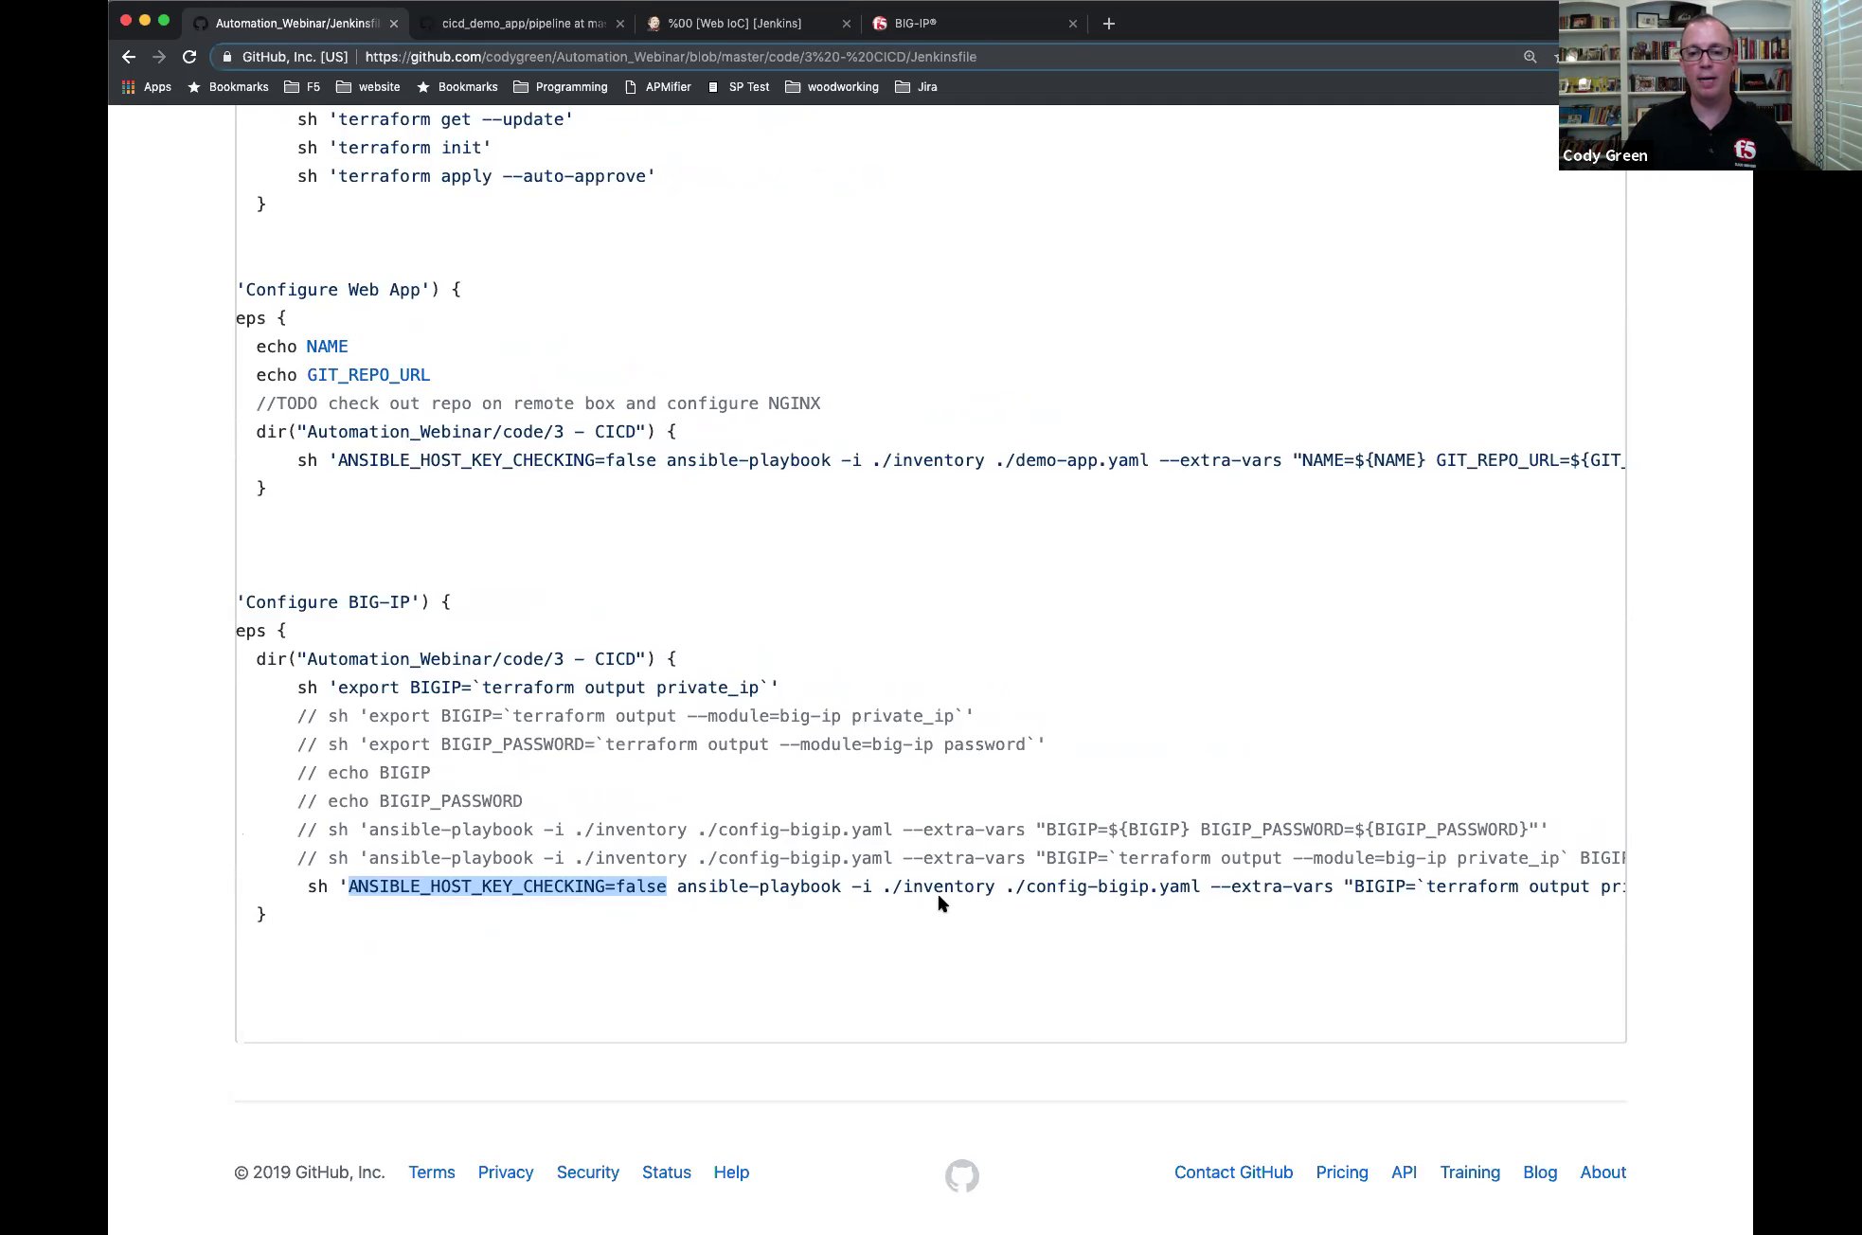
{"action": "scroll", "coordinate": [942, 894], "scroll_direction": "right", "scroll_amount": 5}
{"action": "scroll", "coordinate": [958, 895], "scroll_direction": "right", "scroll_amount": 18}
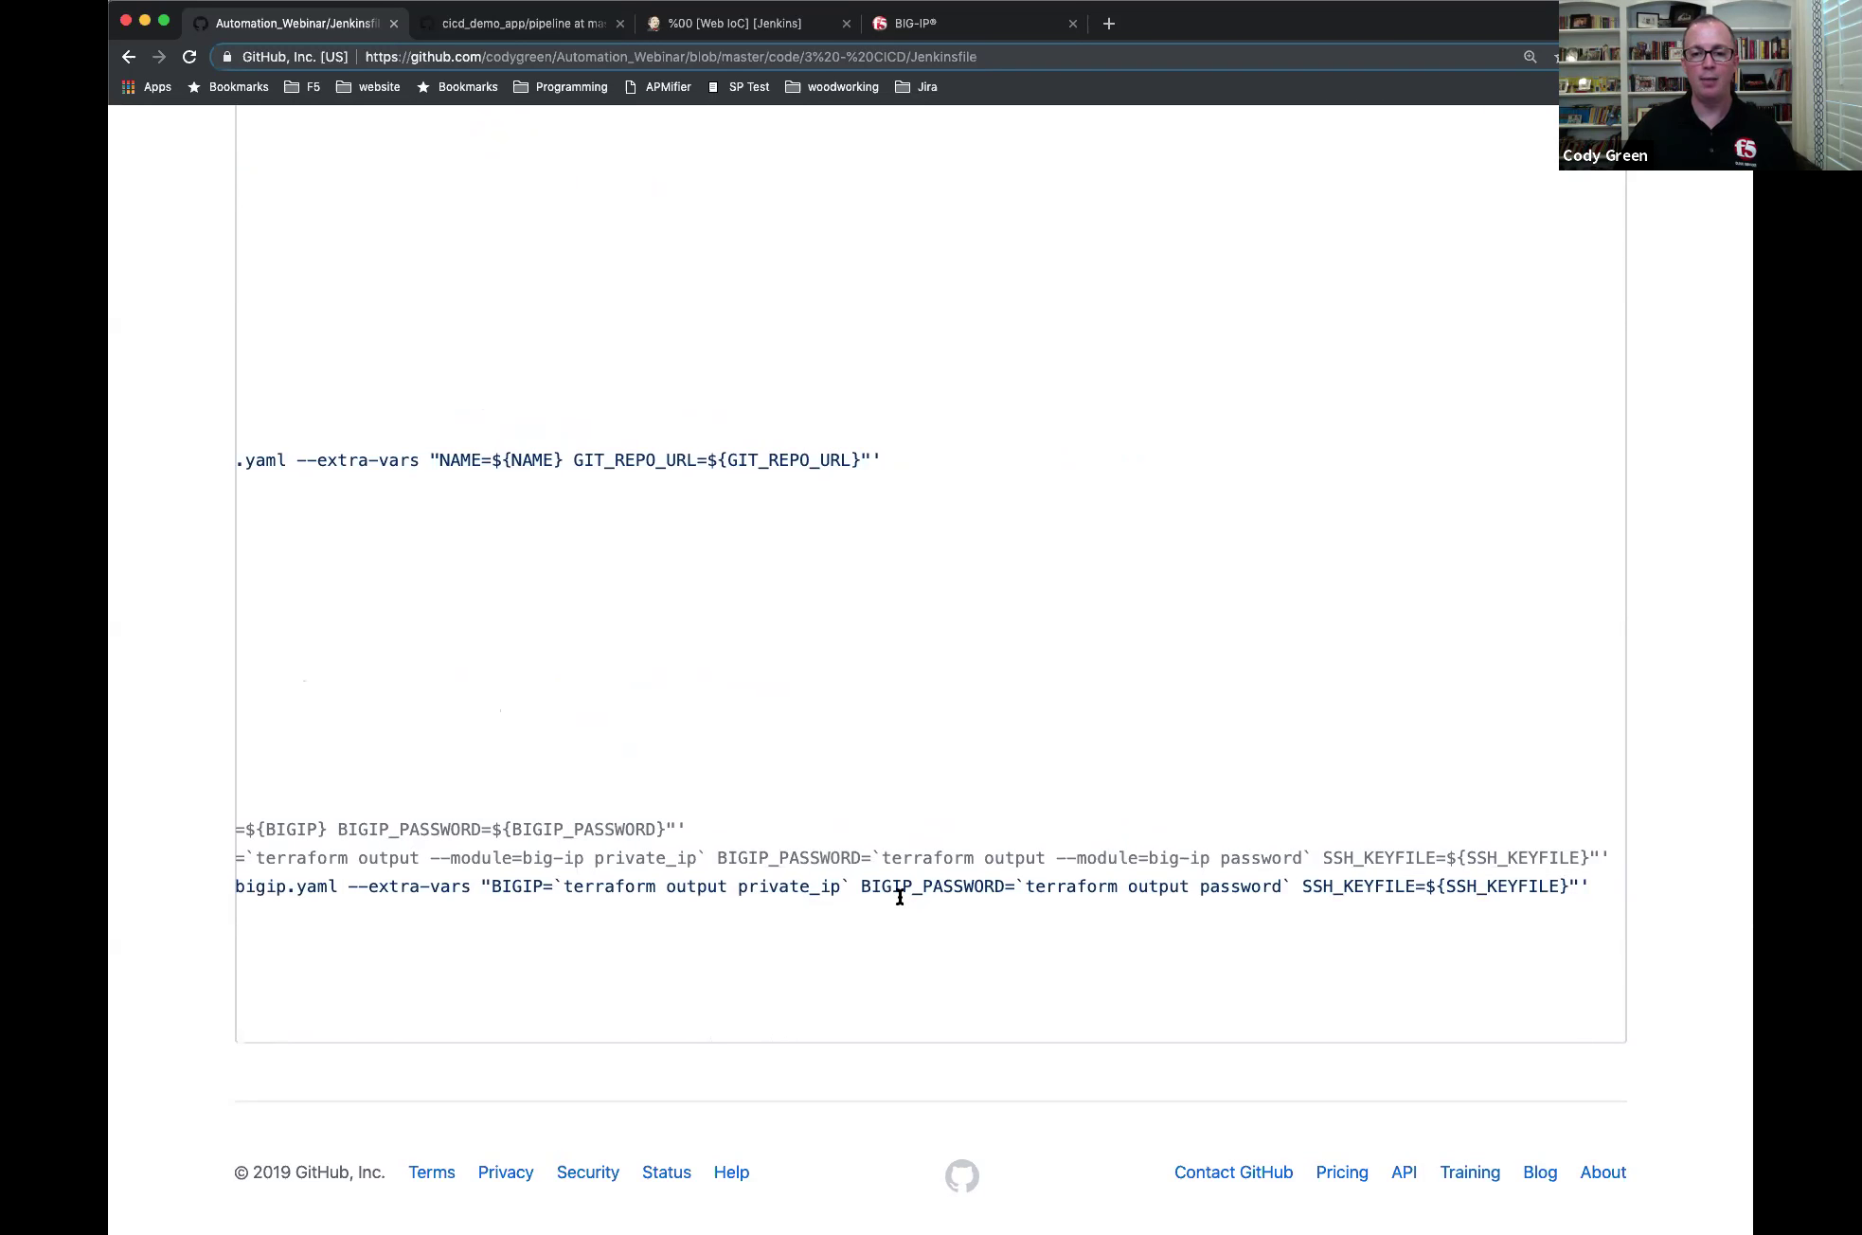
{"action": "triple_click", "coordinate": [892, 886]}
{"action": "left_click", "coordinate": [893, 885]}
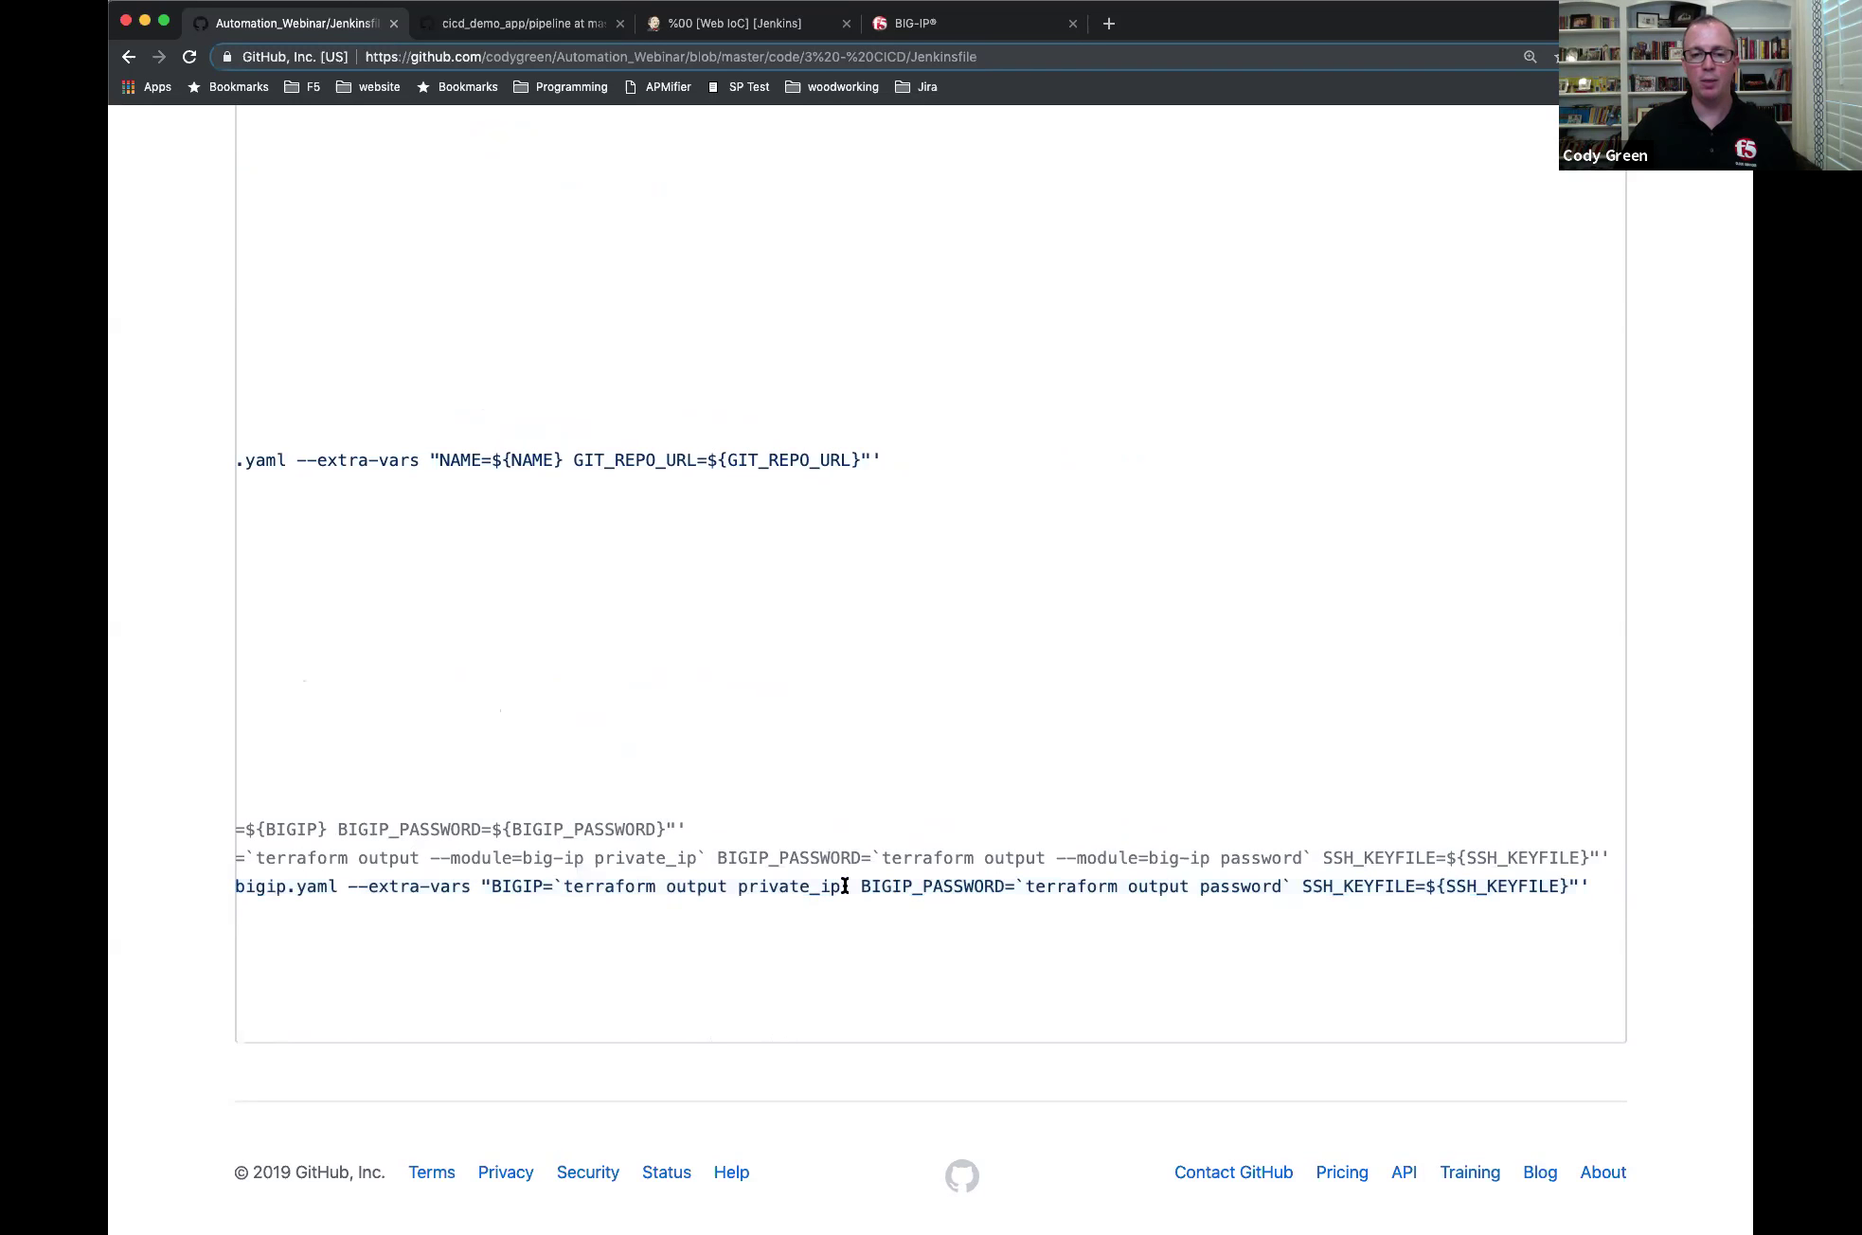
{"action": "double_click", "coordinate": [508, 884]}
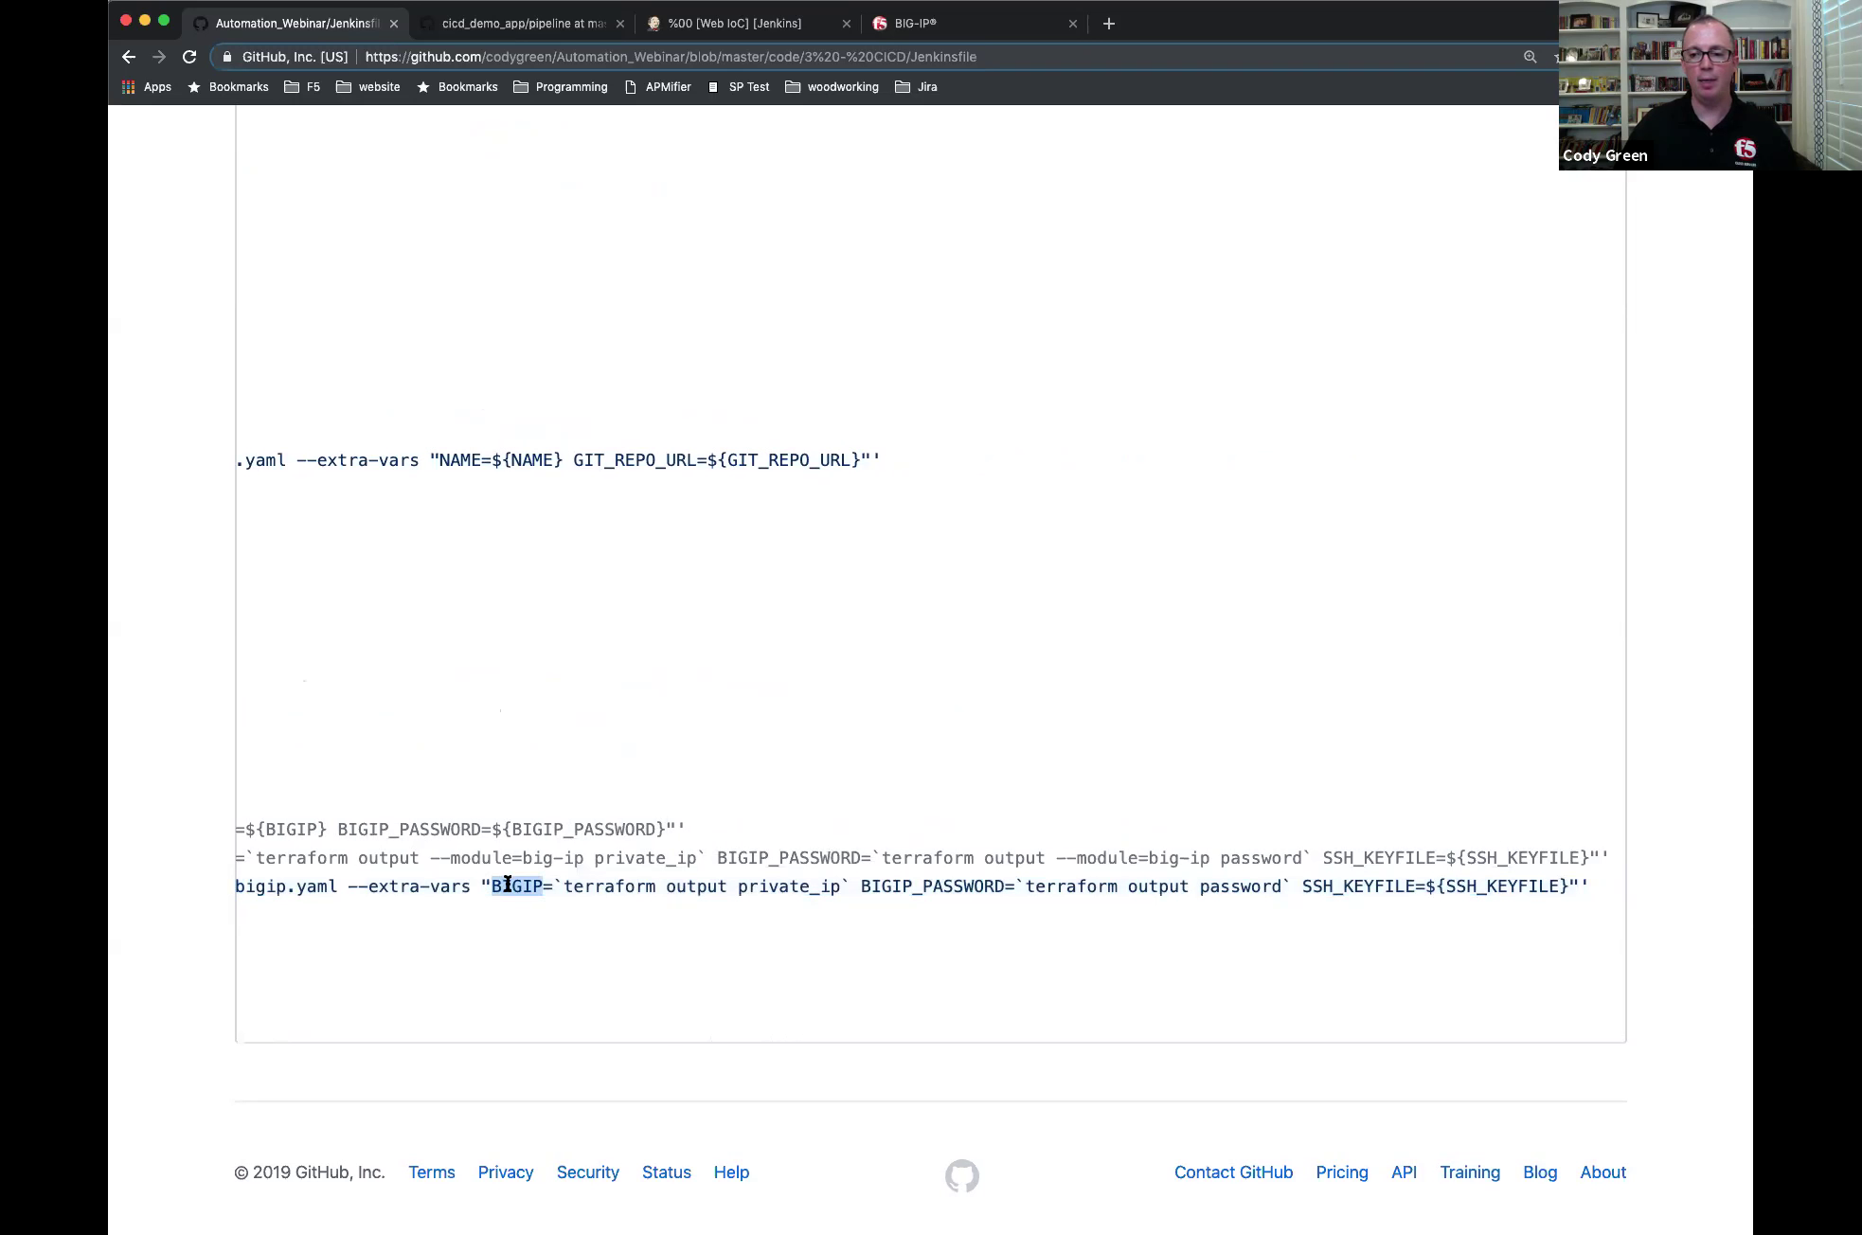
{"action": "double_click", "coordinate": [1325, 885]}
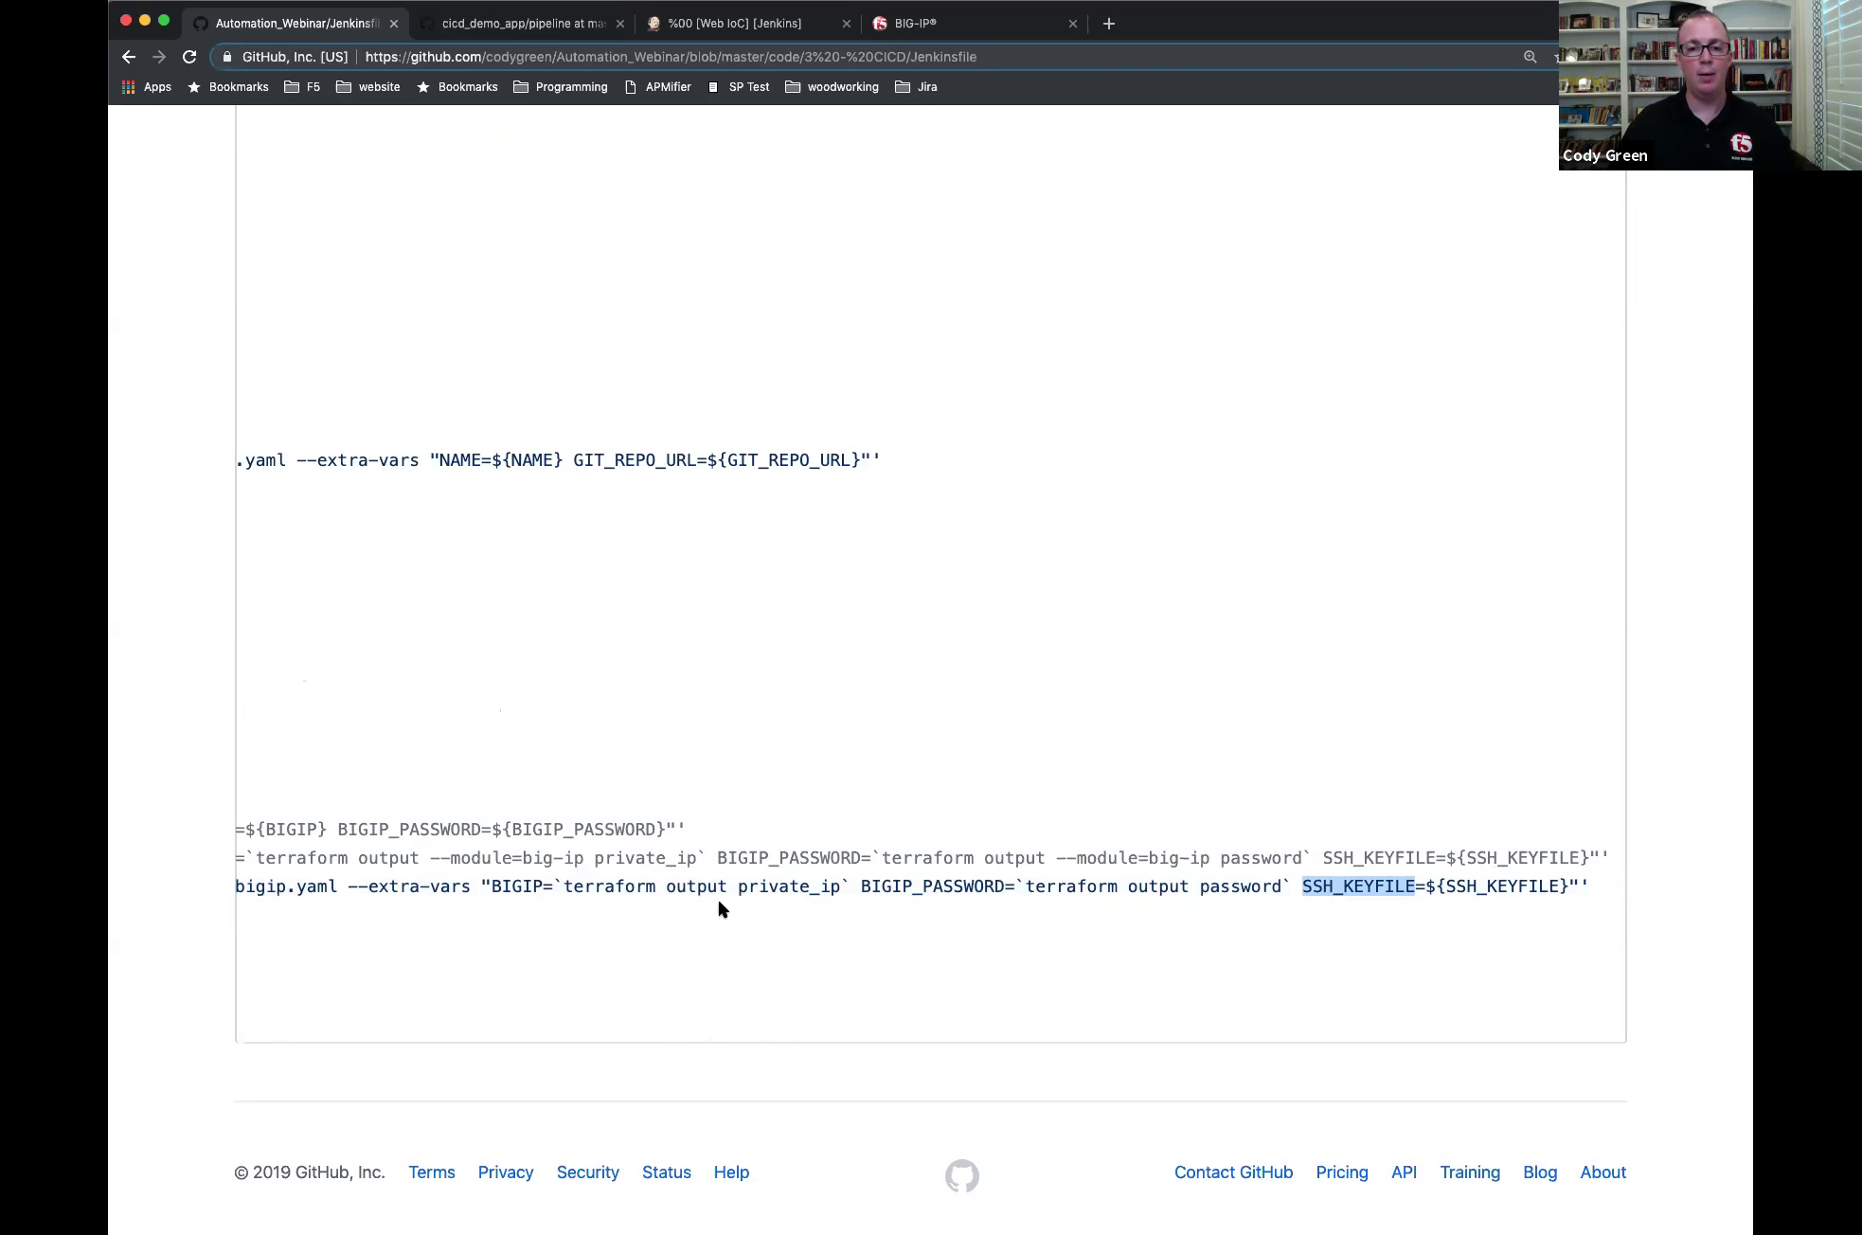
- Highlight the terraform output private_ip expression, then its private_ip and password output names in the config-bigip.yaml command, and review the whole stage again
{"action": "left_click", "coordinate": [542, 883]}
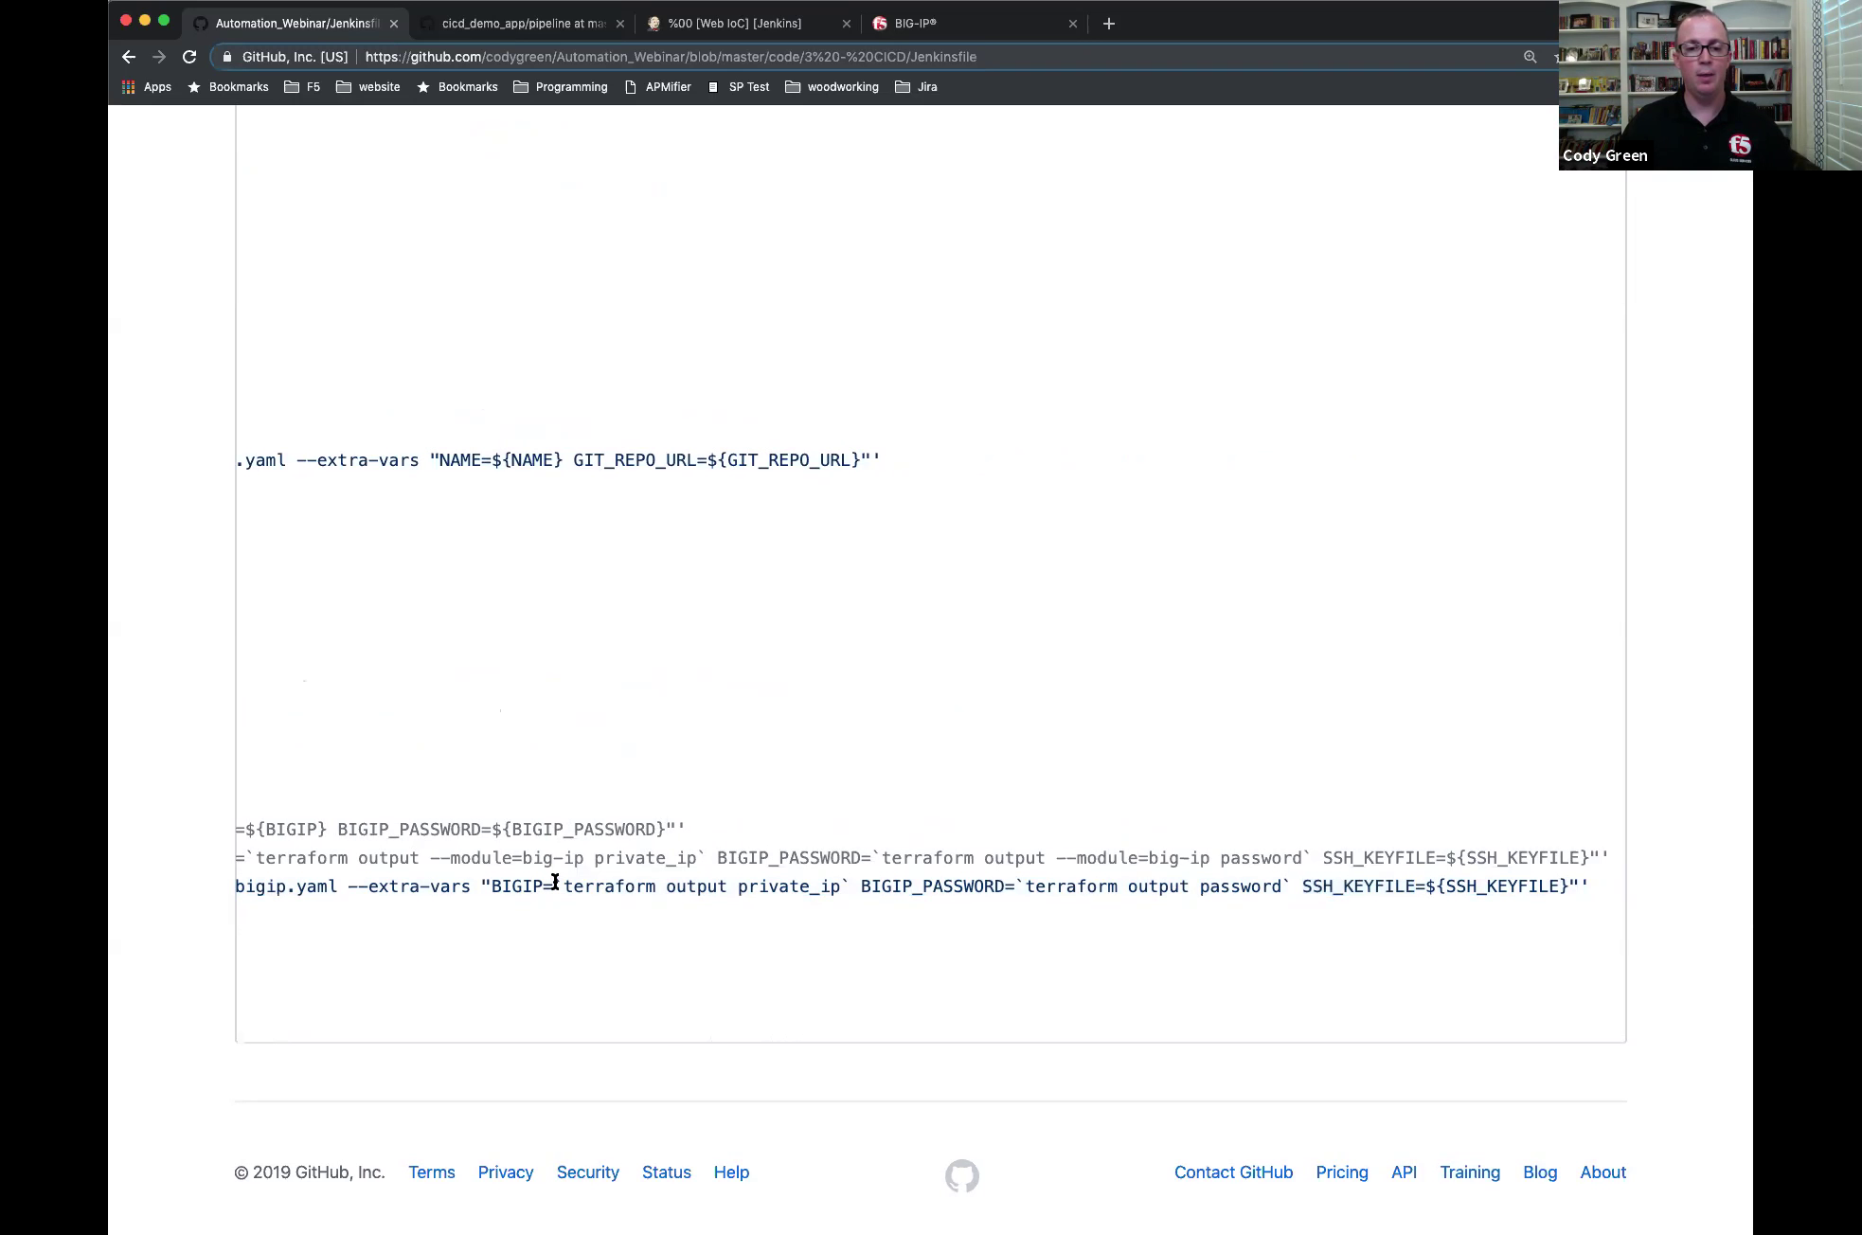
{"action": "left_click_drag", "start_coordinate": [555, 882], "coordinate": [852, 885]}
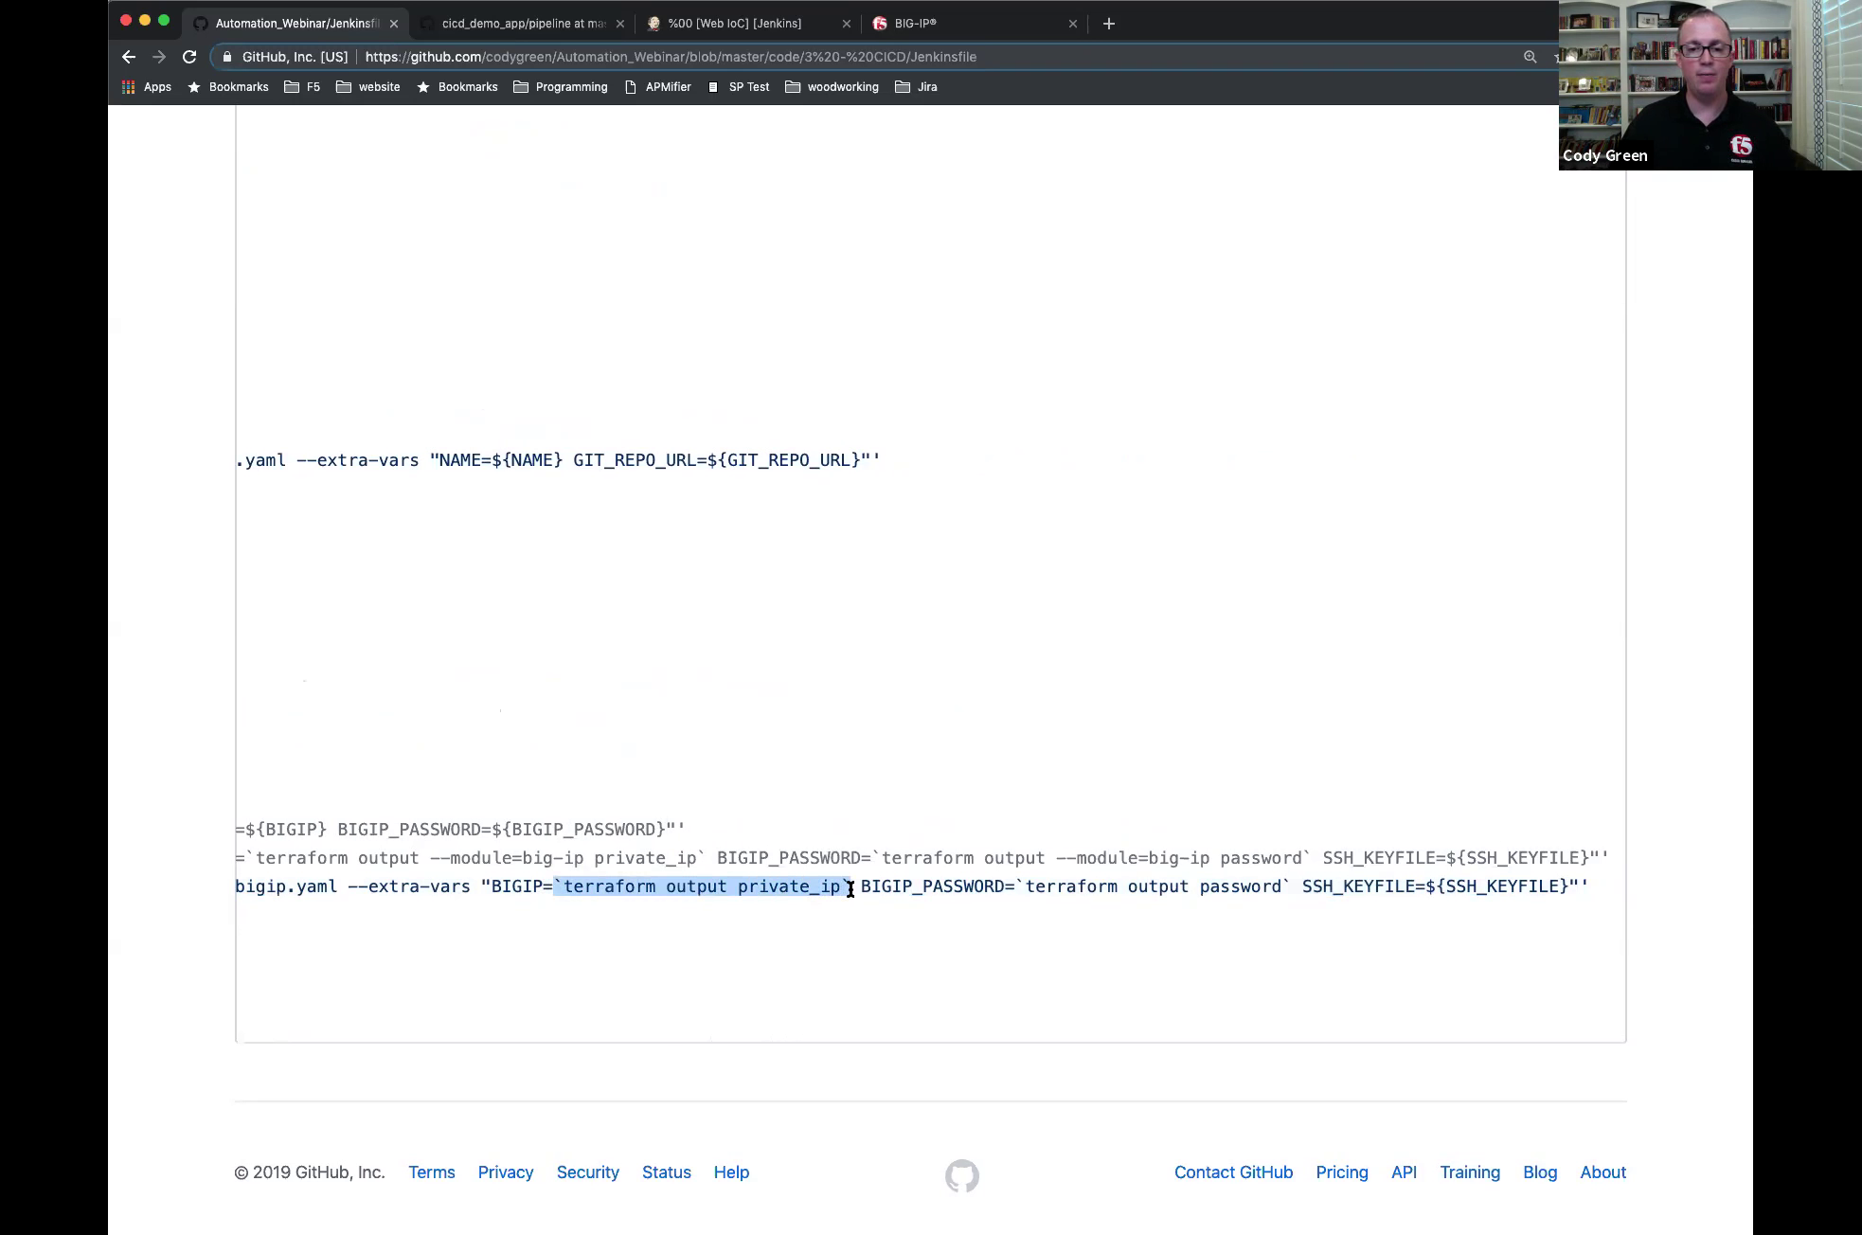
{"action": "left_click", "coordinate": [545, 918]}
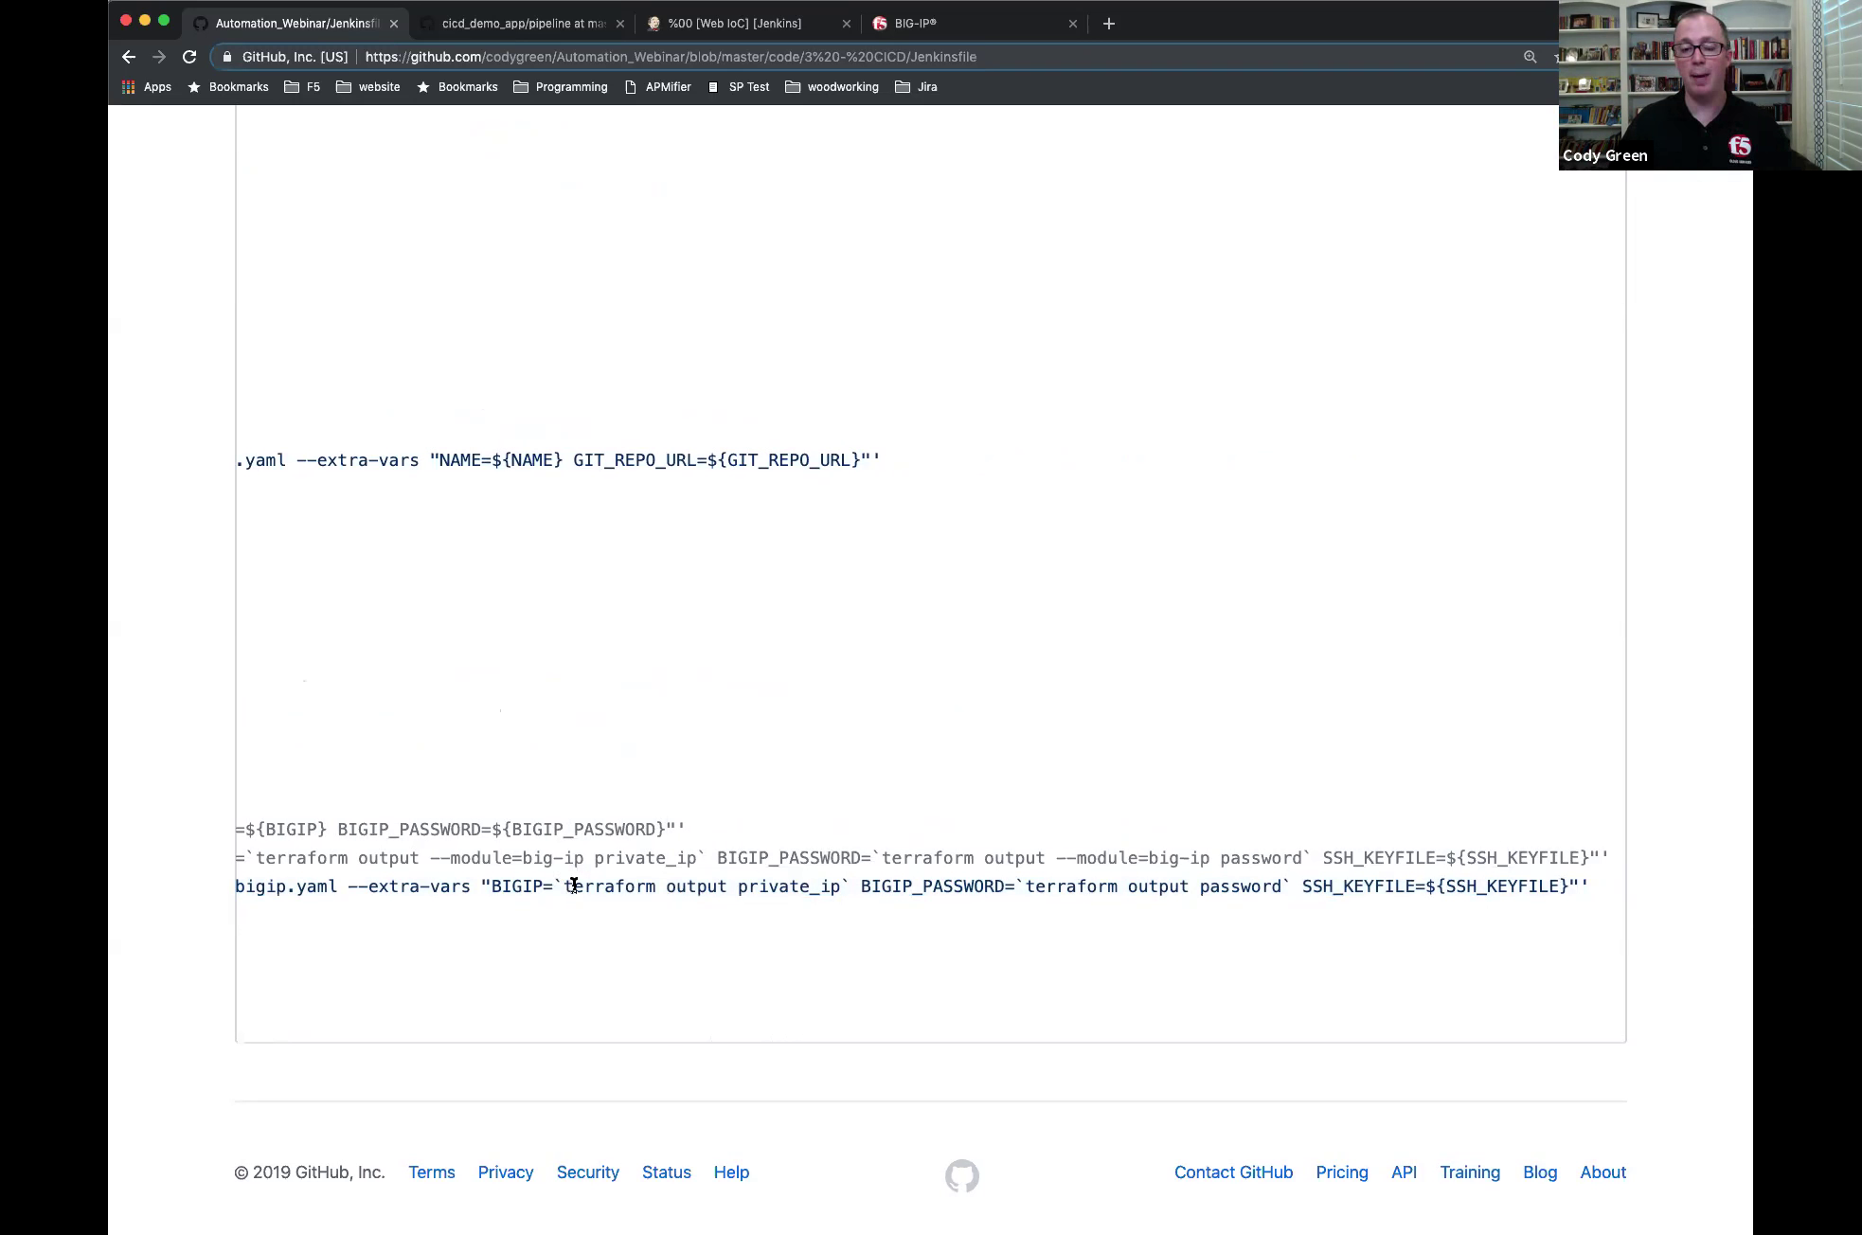
{"action": "double_click", "coordinate": [763, 888]}
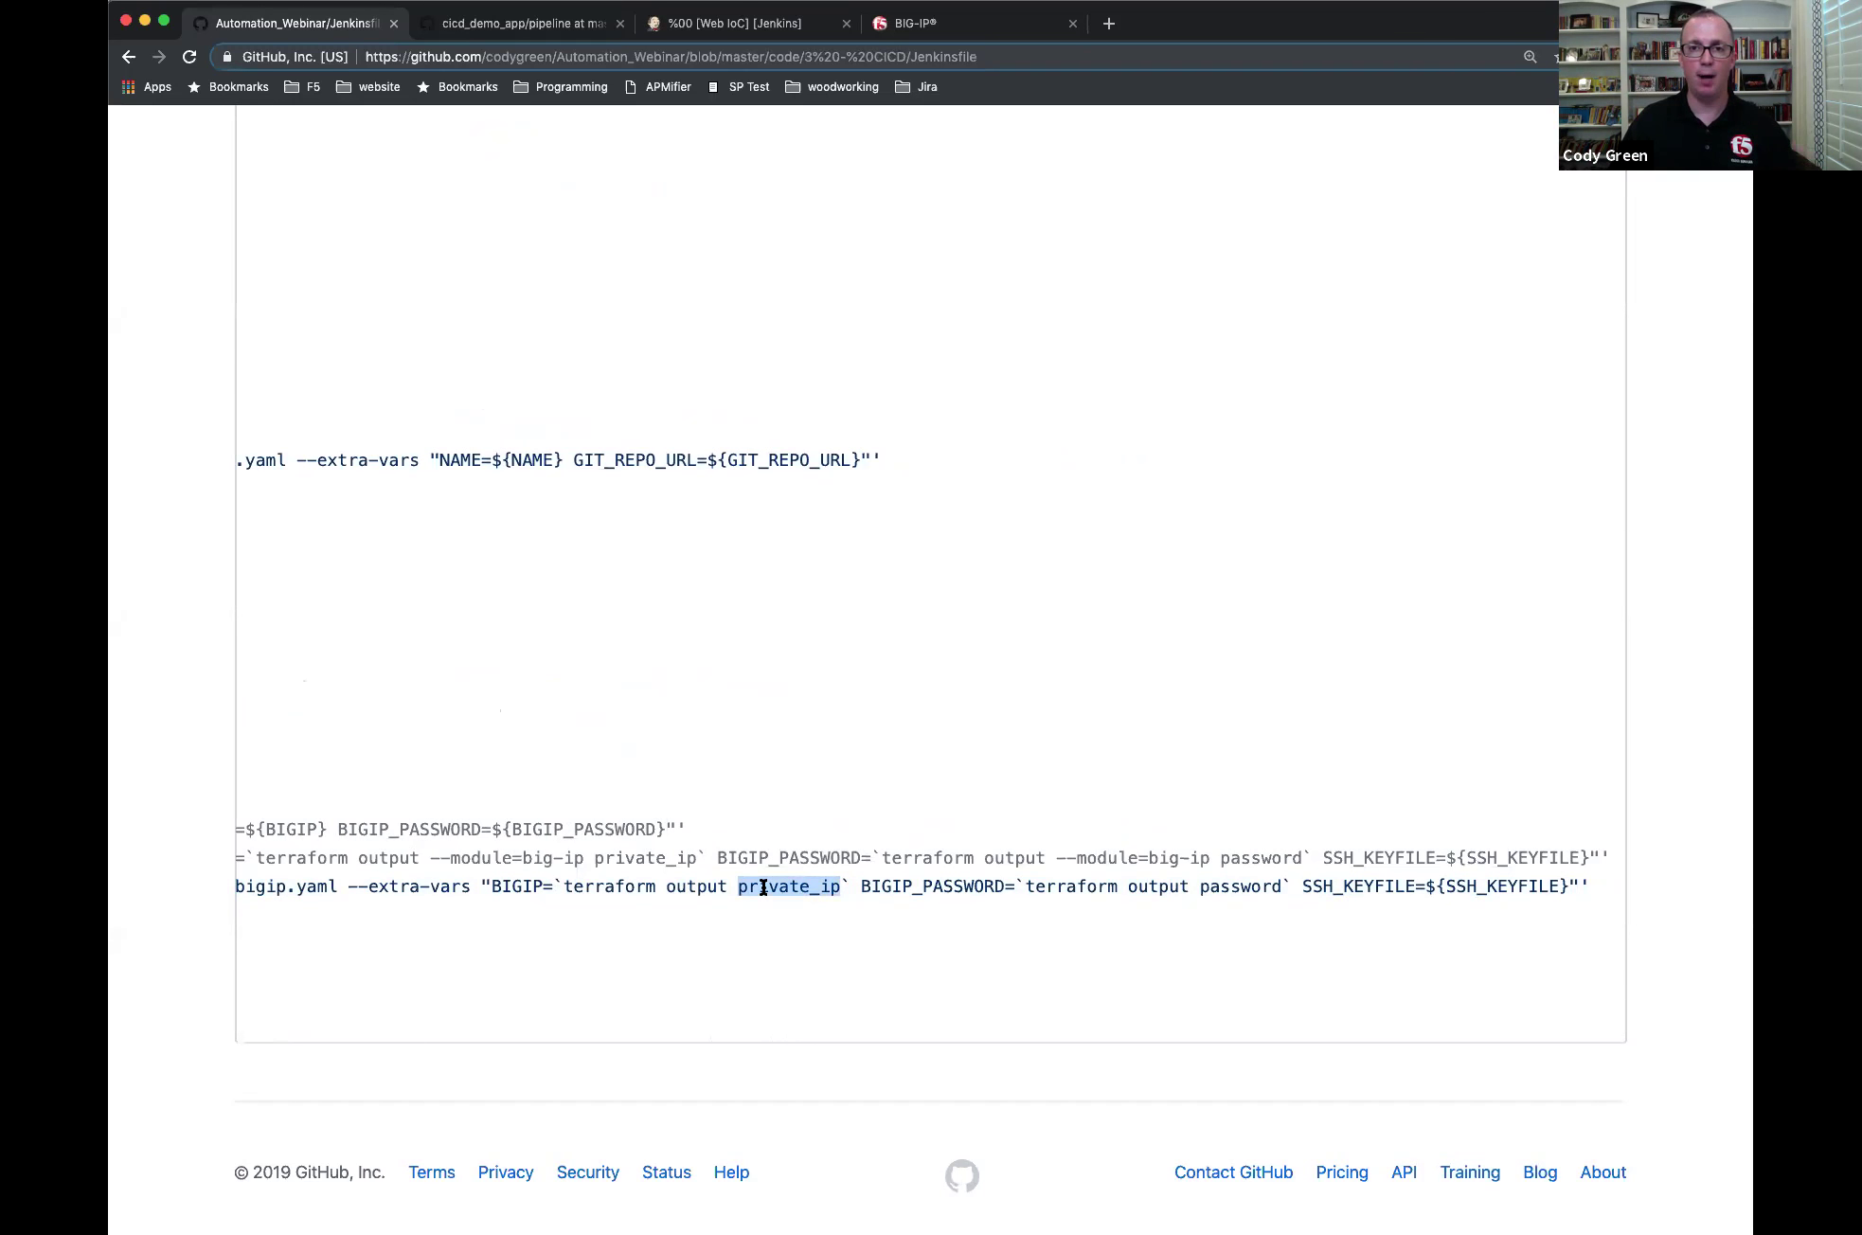
{"action": "double_click", "coordinate": [1221, 885]}
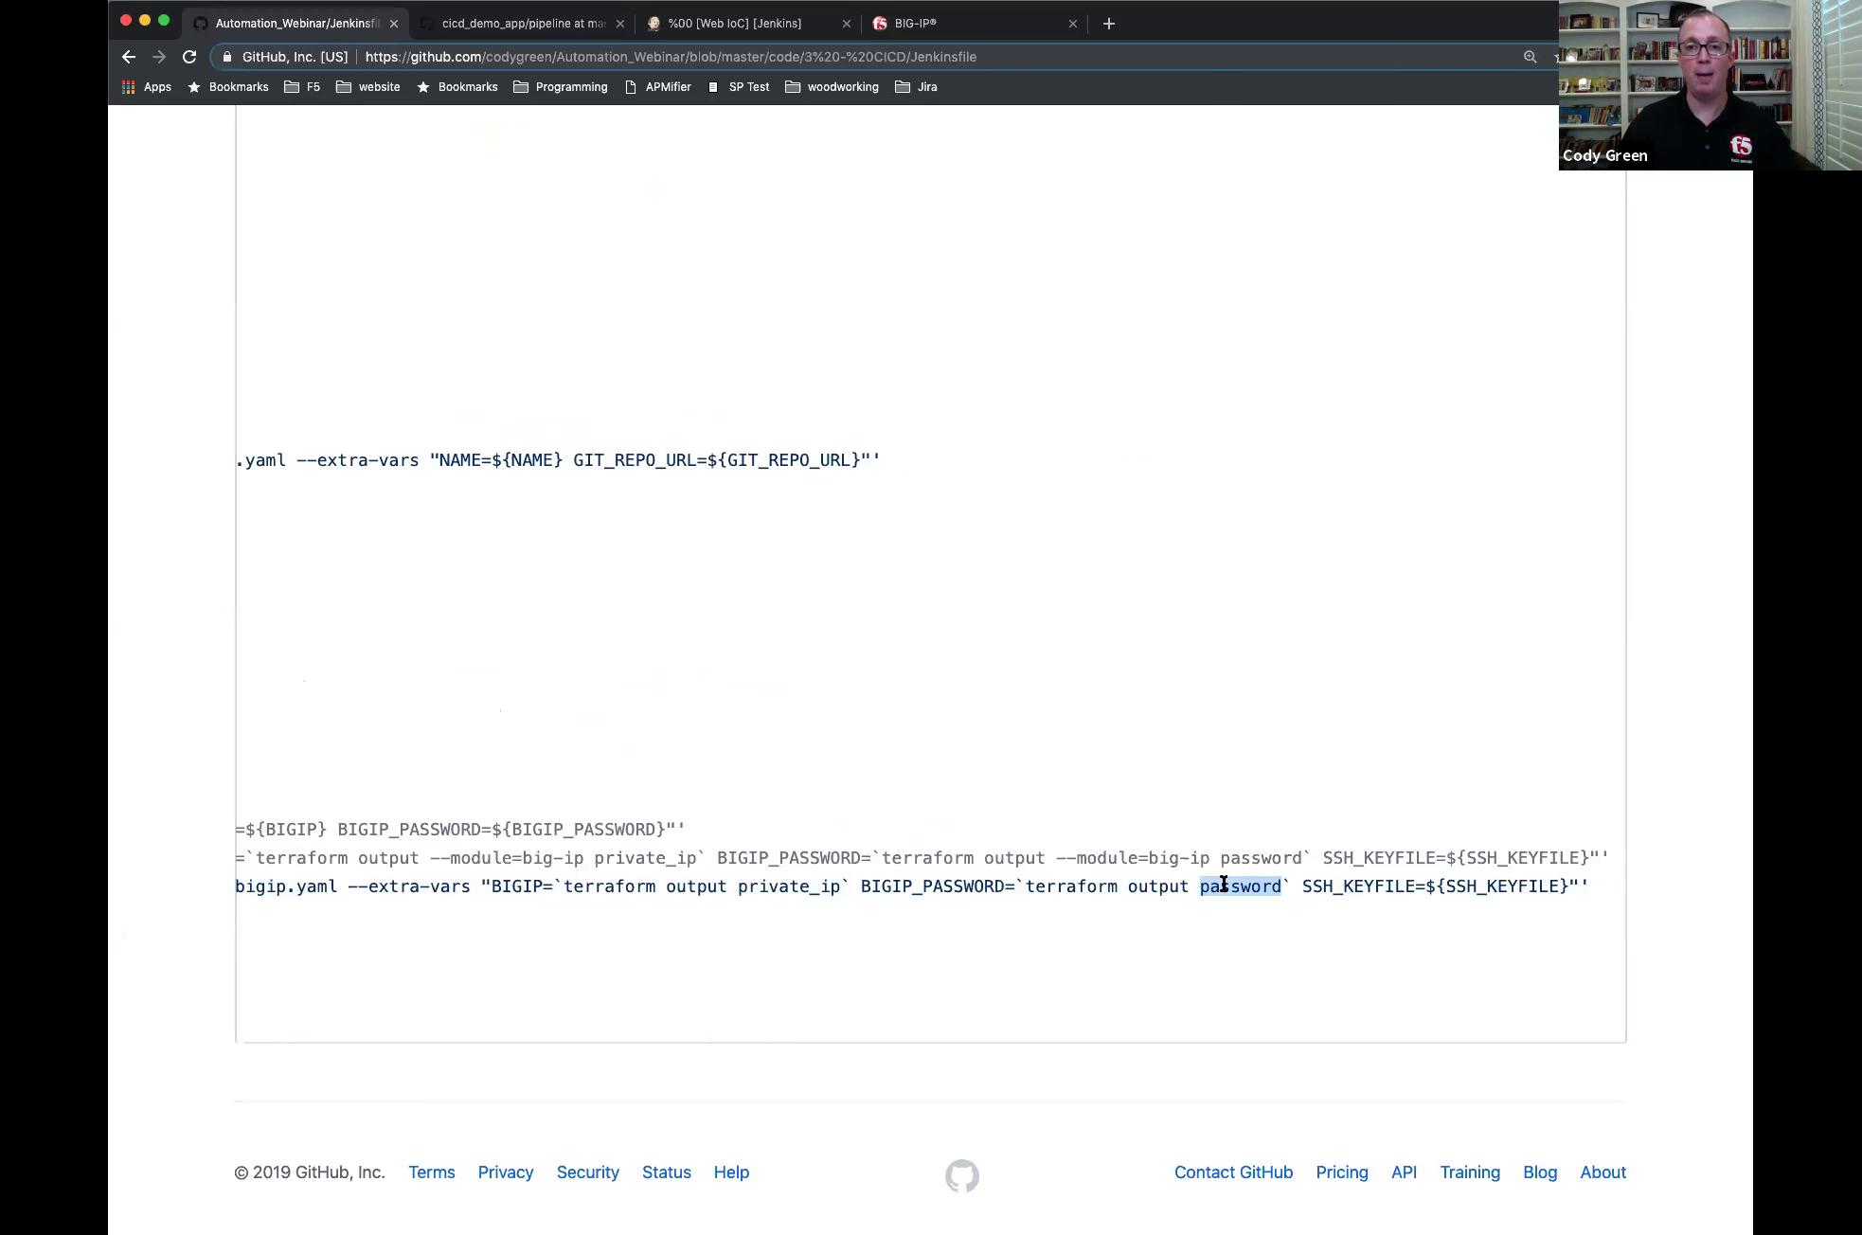
{"action": "scroll", "coordinate": [952, 839], "scroll_direction": "left", "scroll_amount": 10}
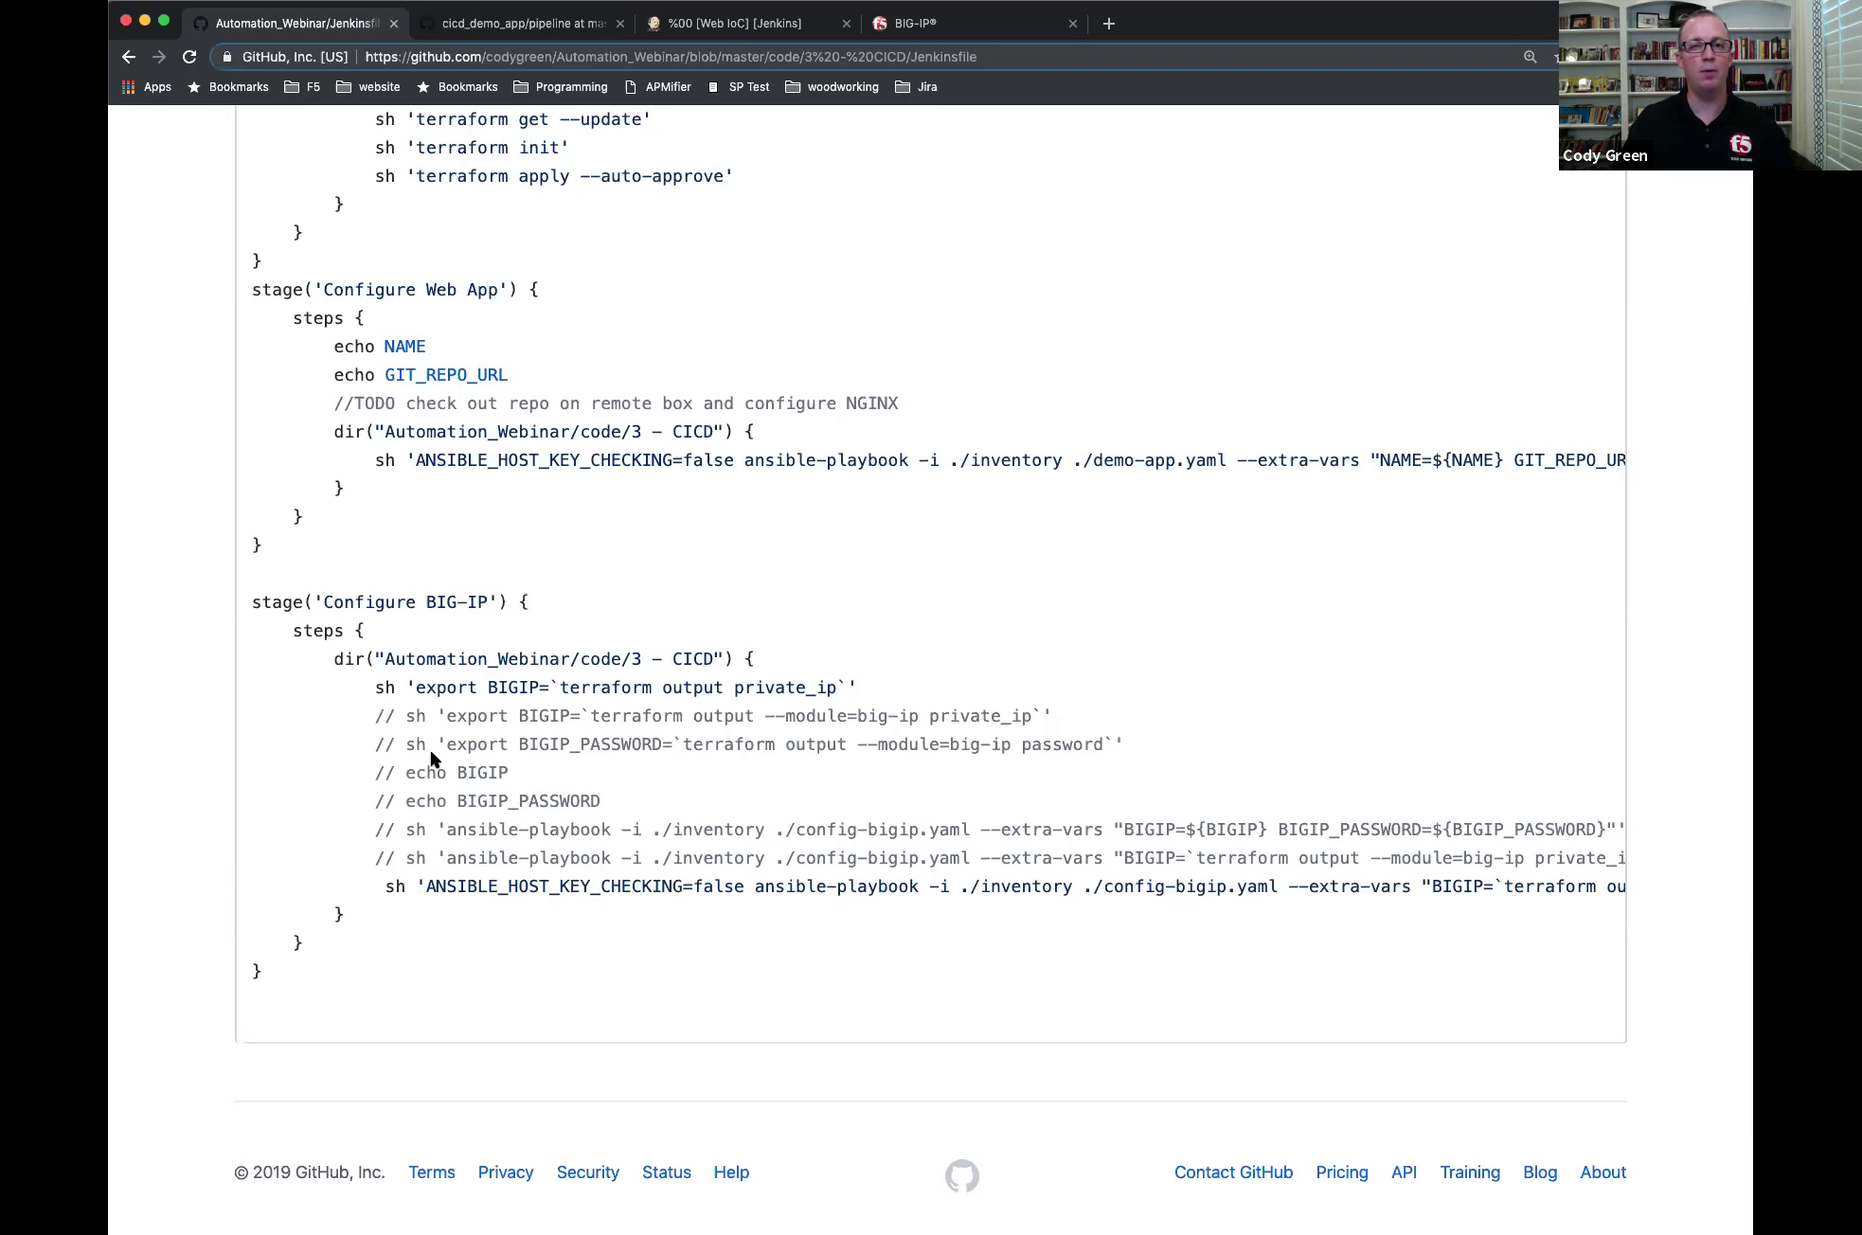
{"action": "scroll", "coordinate": [1085, 834], "scroll_direction": "right", "scroll_amount": 5}
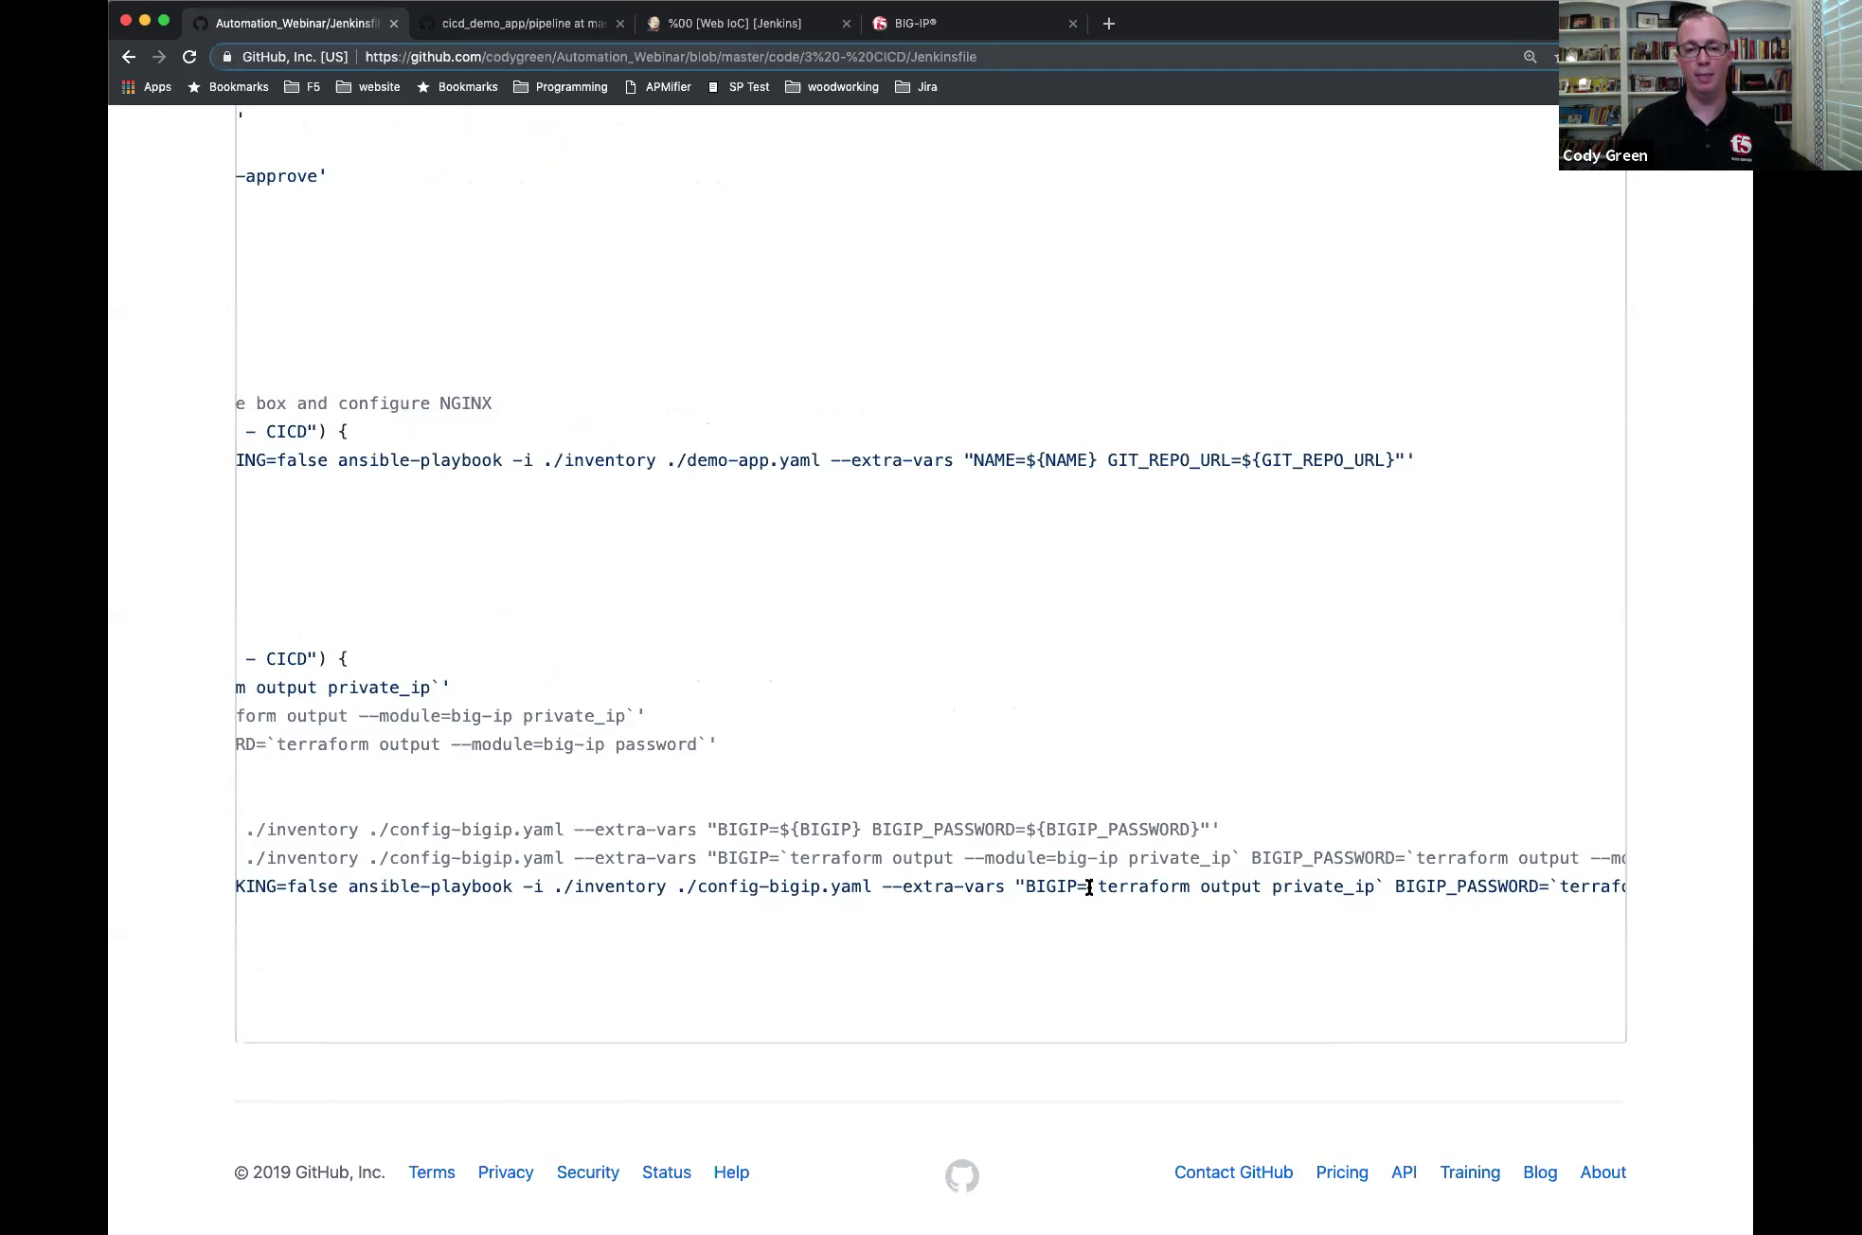
{"action": "scroll", "coordinate": [998, 830], "scroll_direction": "left", "scroll_amount": 10}
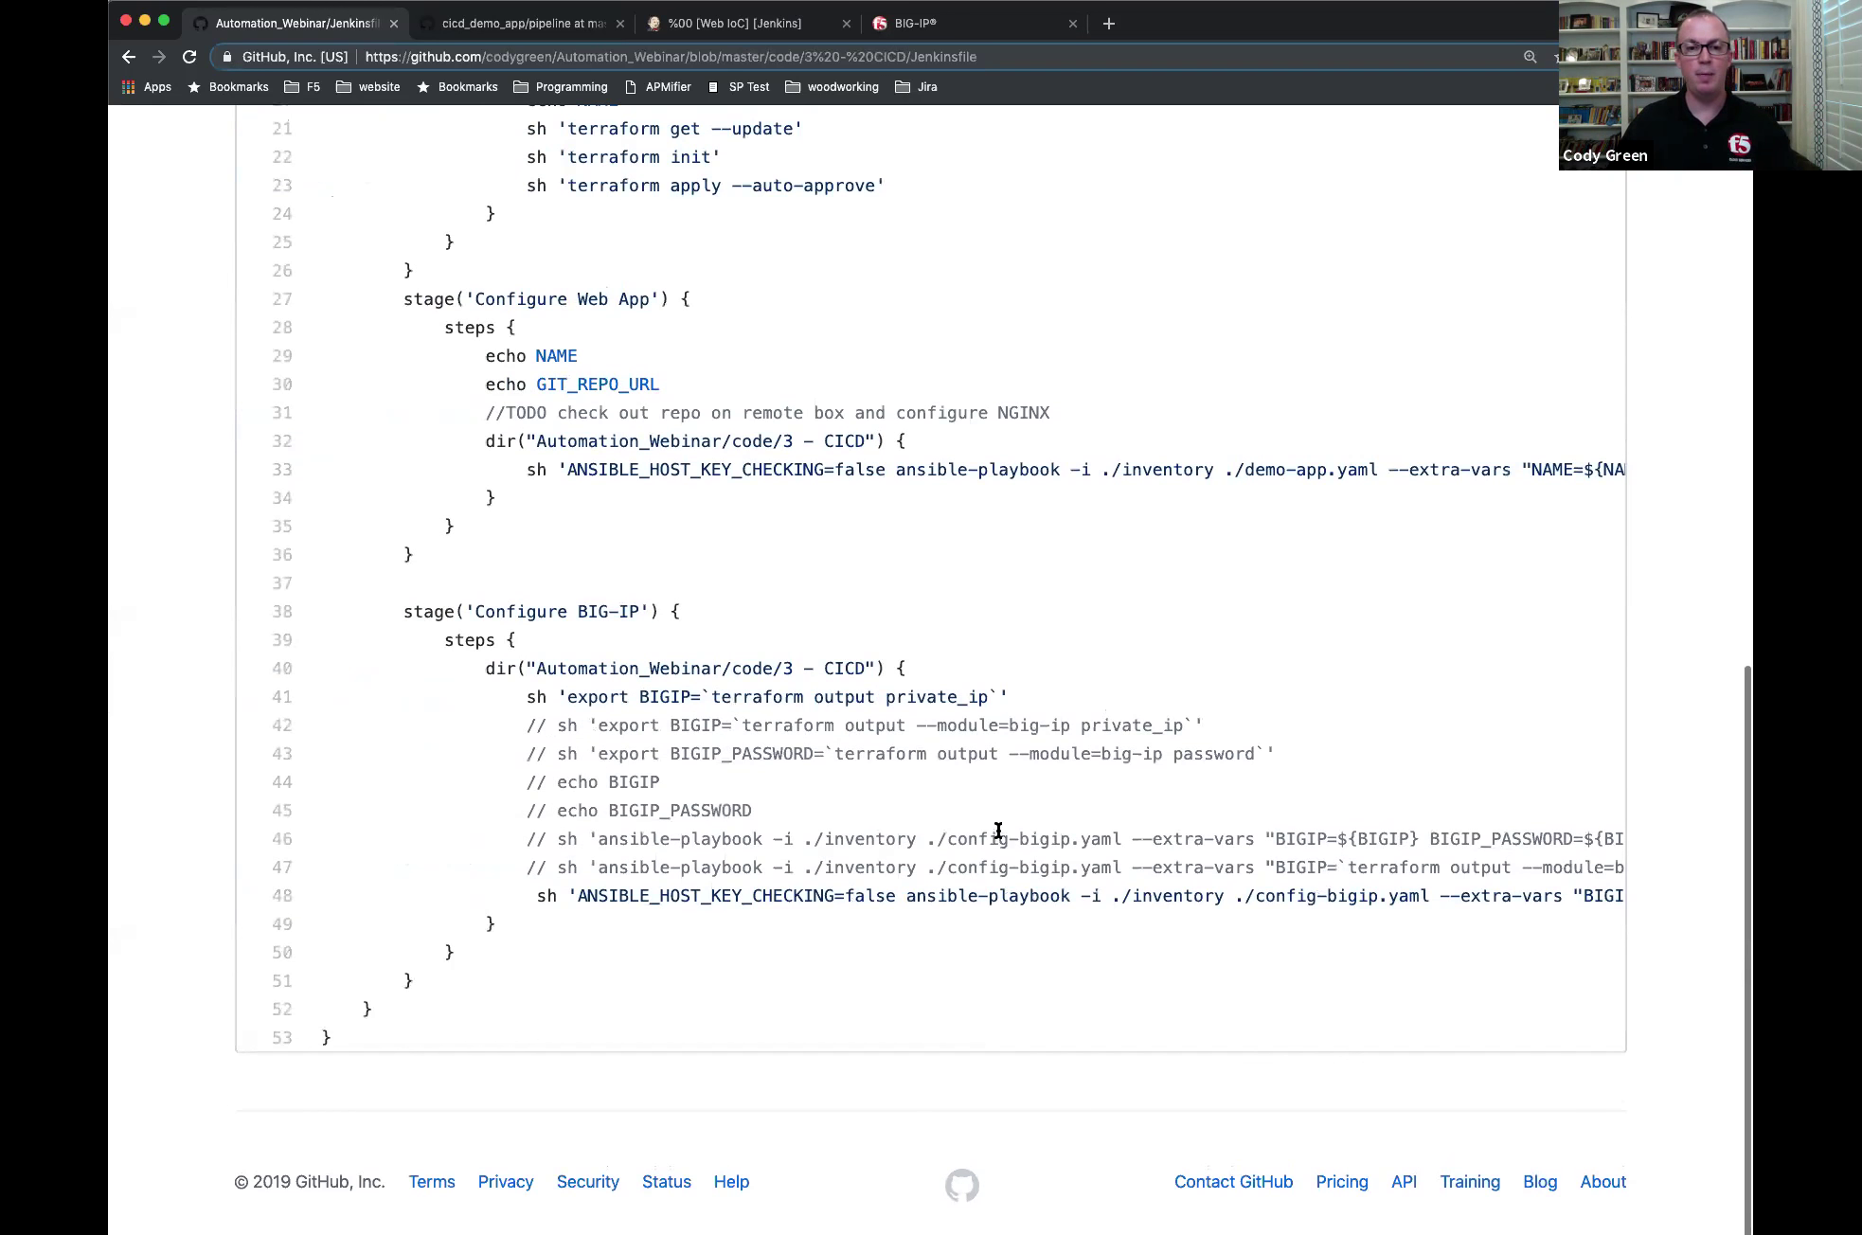
- Switch to Jenkins and open the test project's configuration from the dashboard to review its branch source and Jenkinsfile build settings
{"action": "left_click", "coordinate": [725, 24]}
{"action": "left_click", "coordinate": [164, 169]}
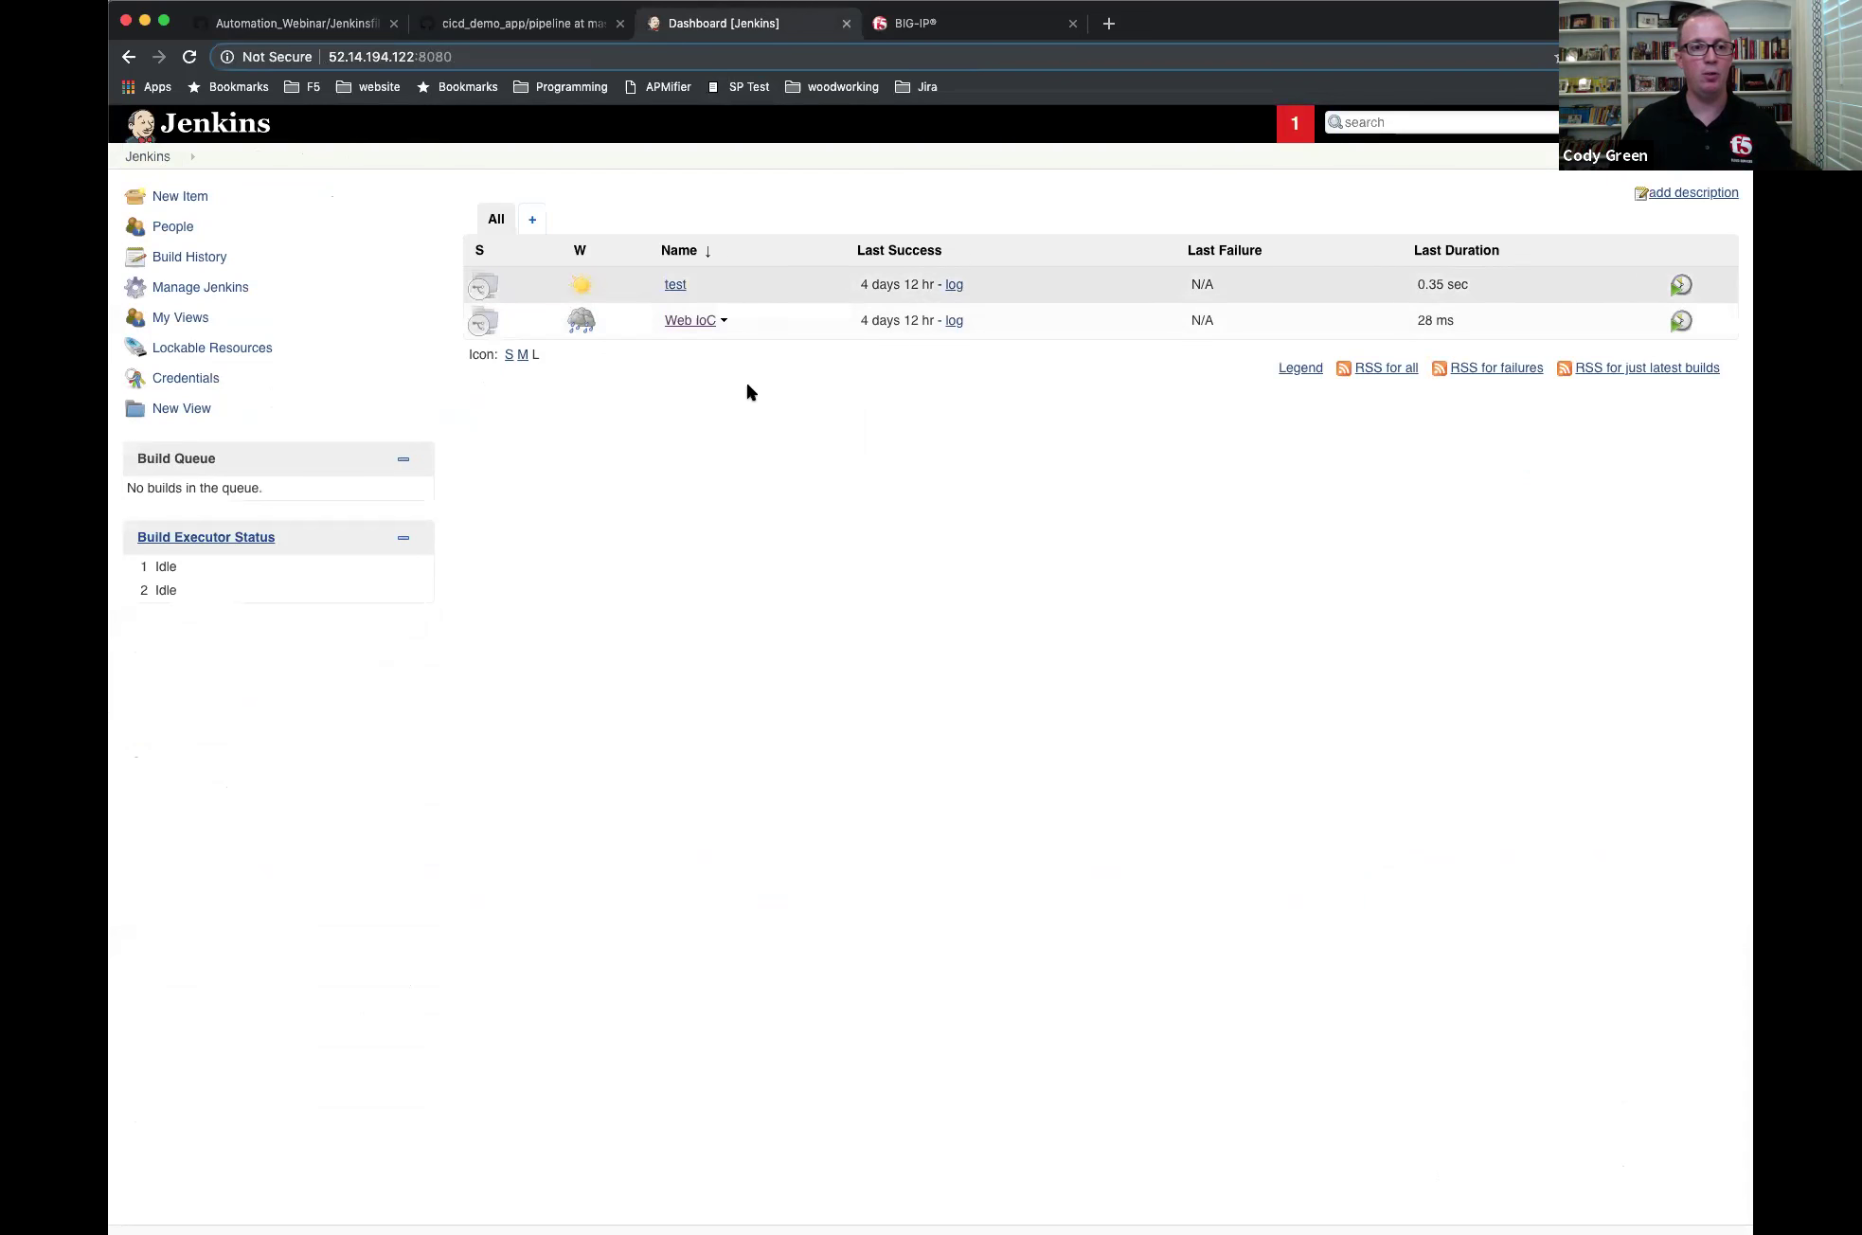
{"action": "left_click", "coordinate": [677, 286]}
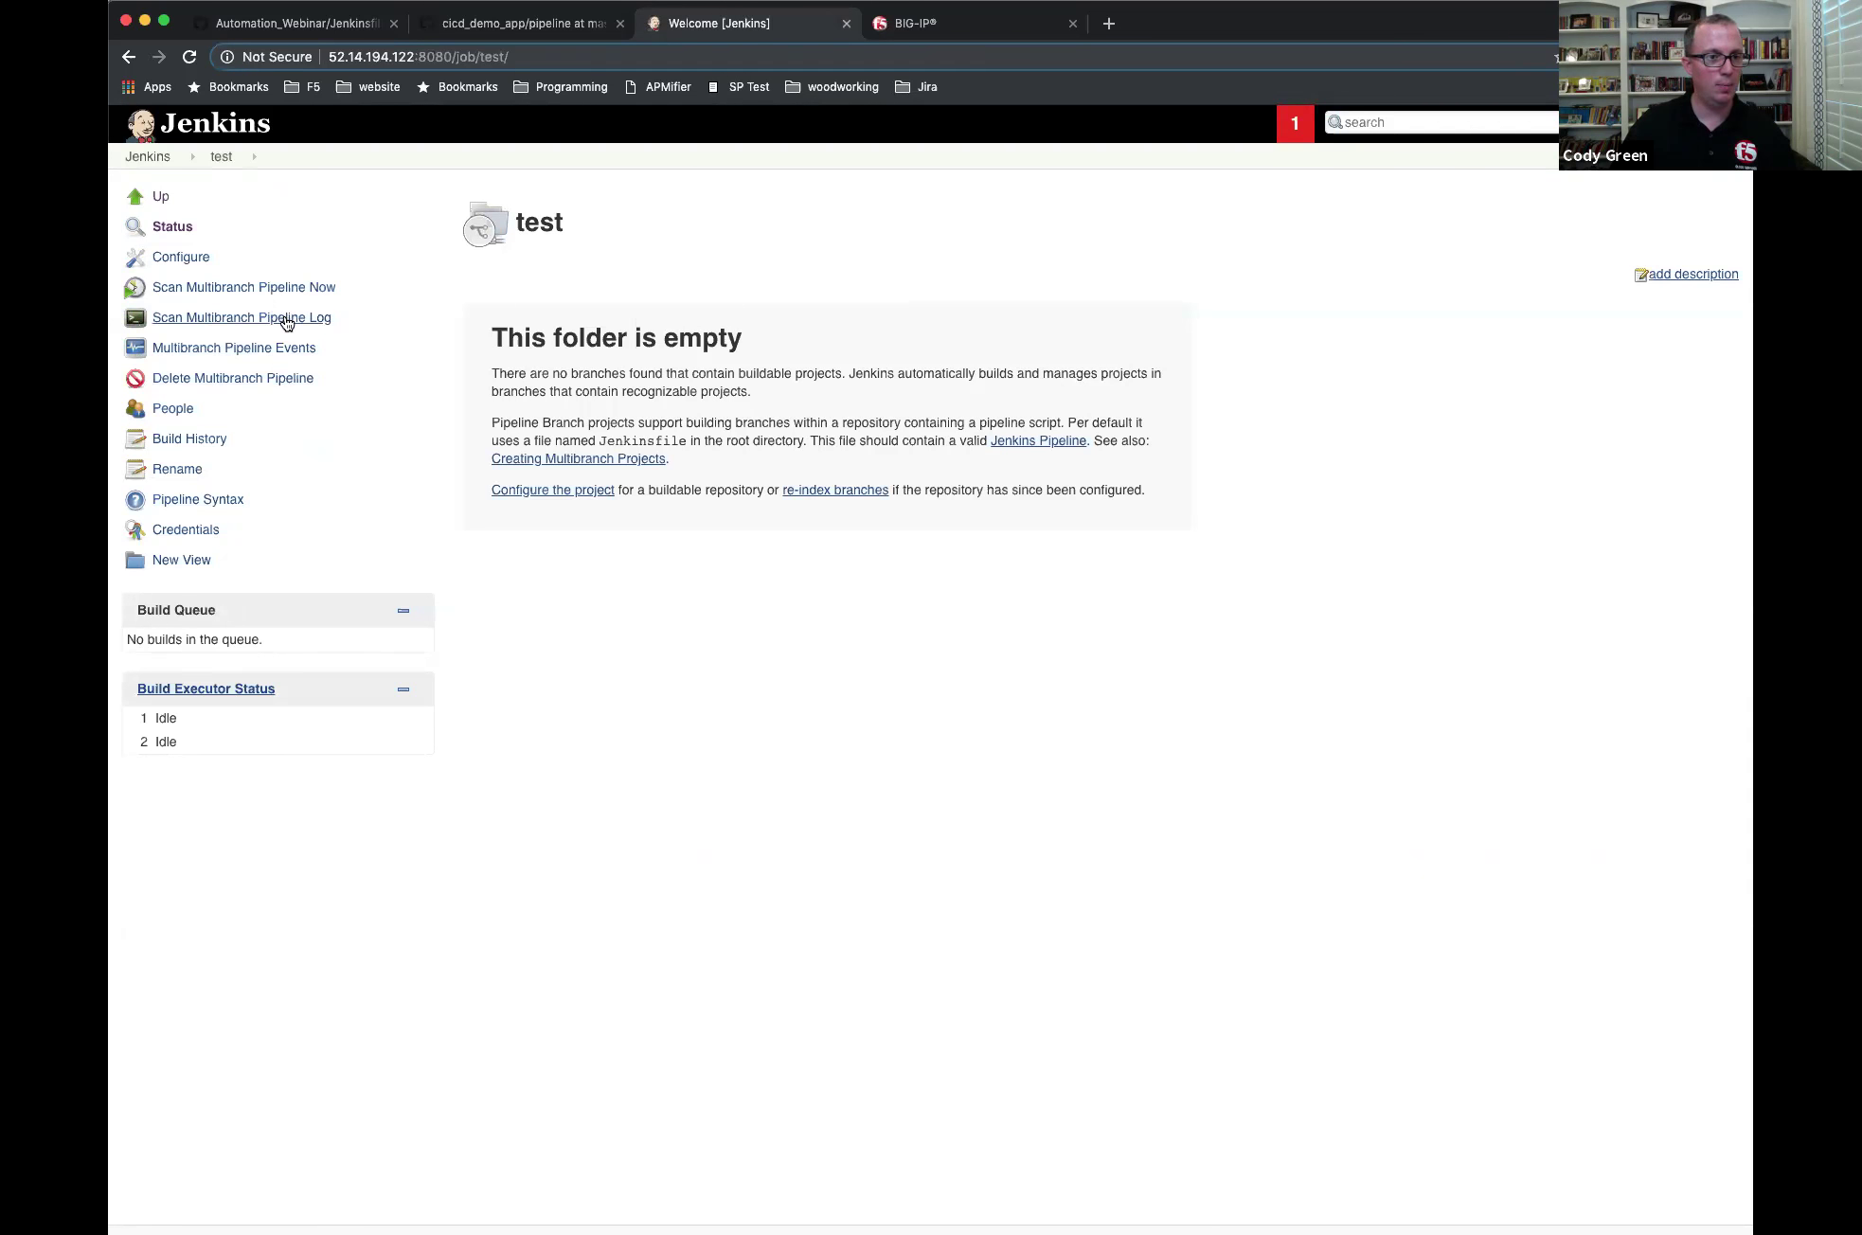
{"action": "left_click", "coordinate": [201, 261]}
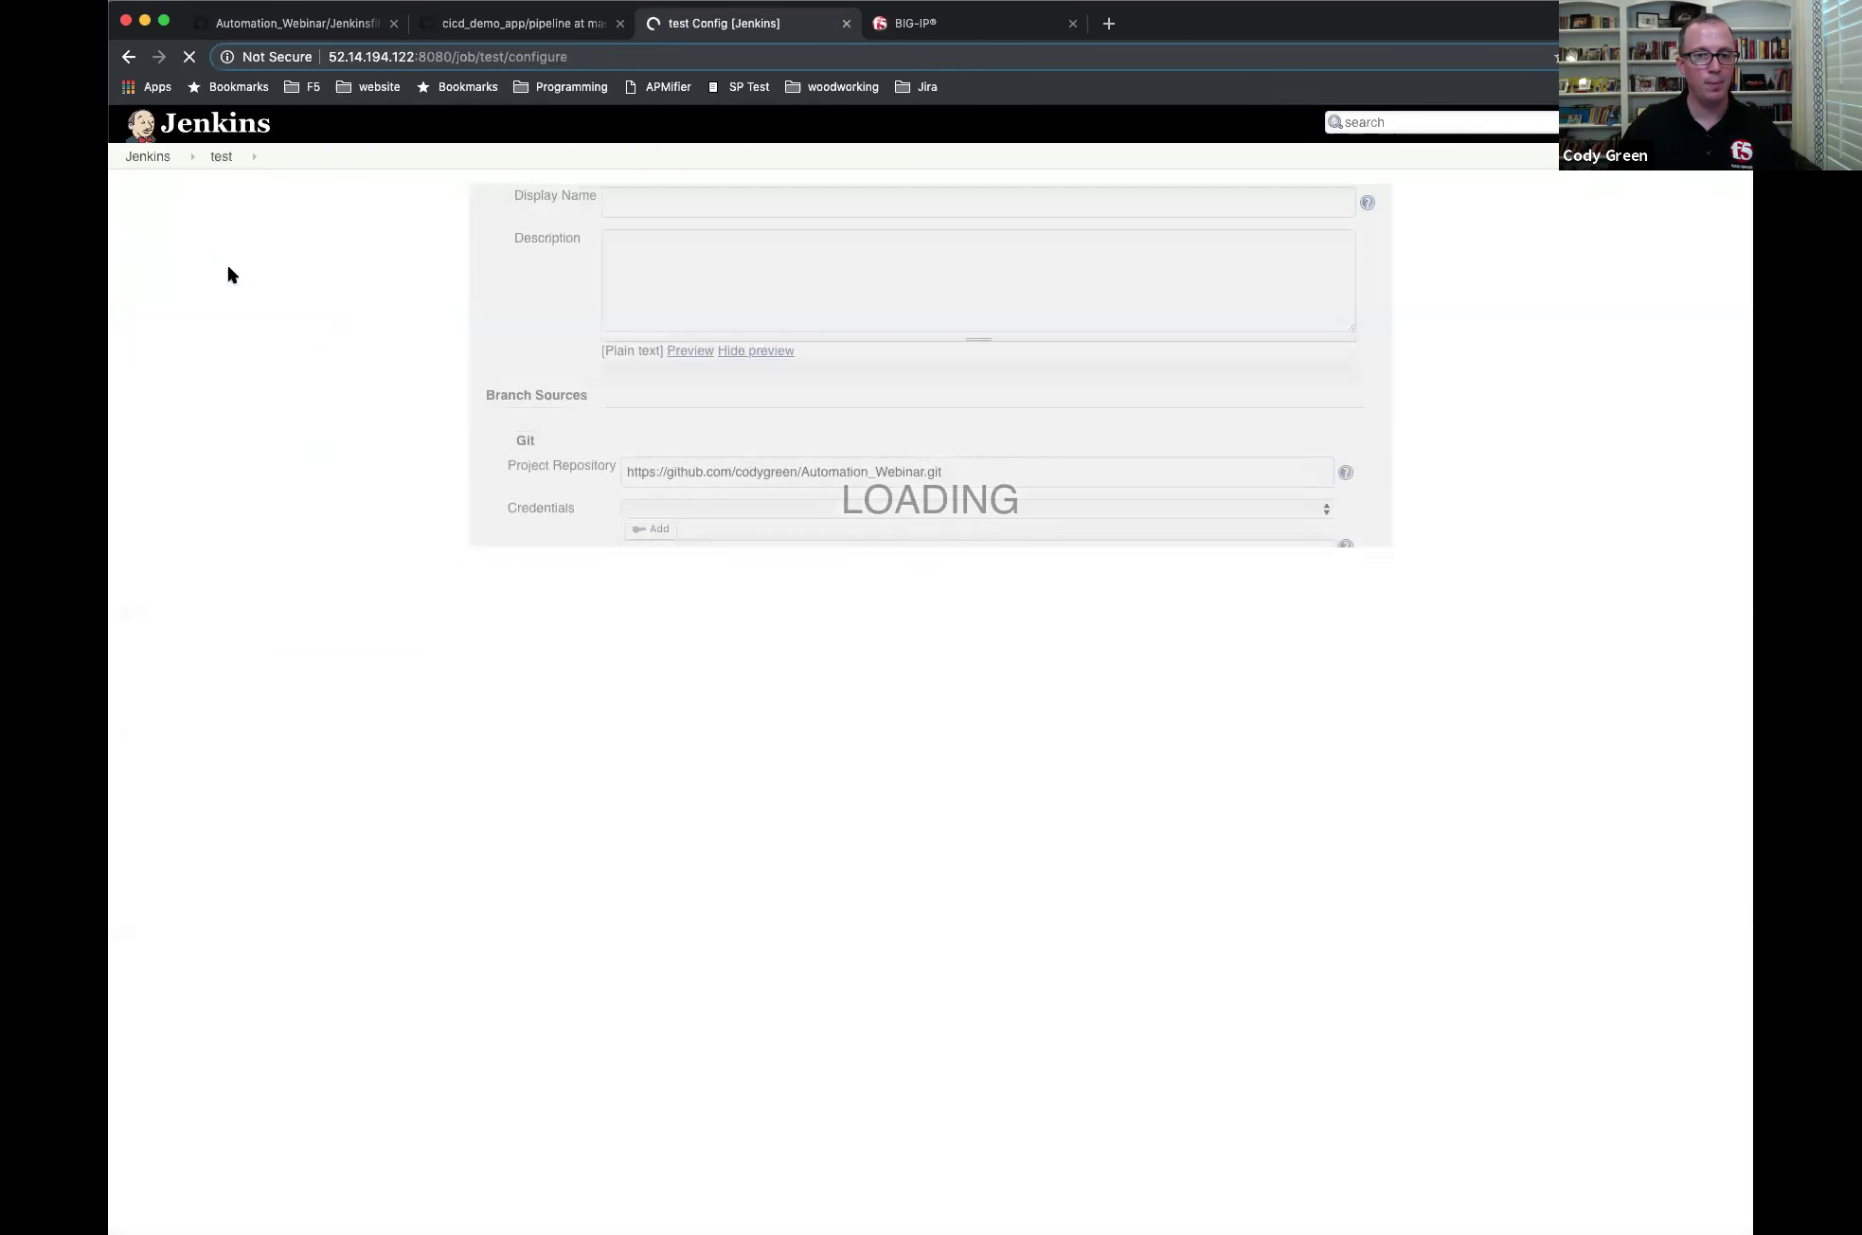
{"action": "scroll", "coordinate": [984, 597], "scroll_direction": "down", "scroll_amount": 2}
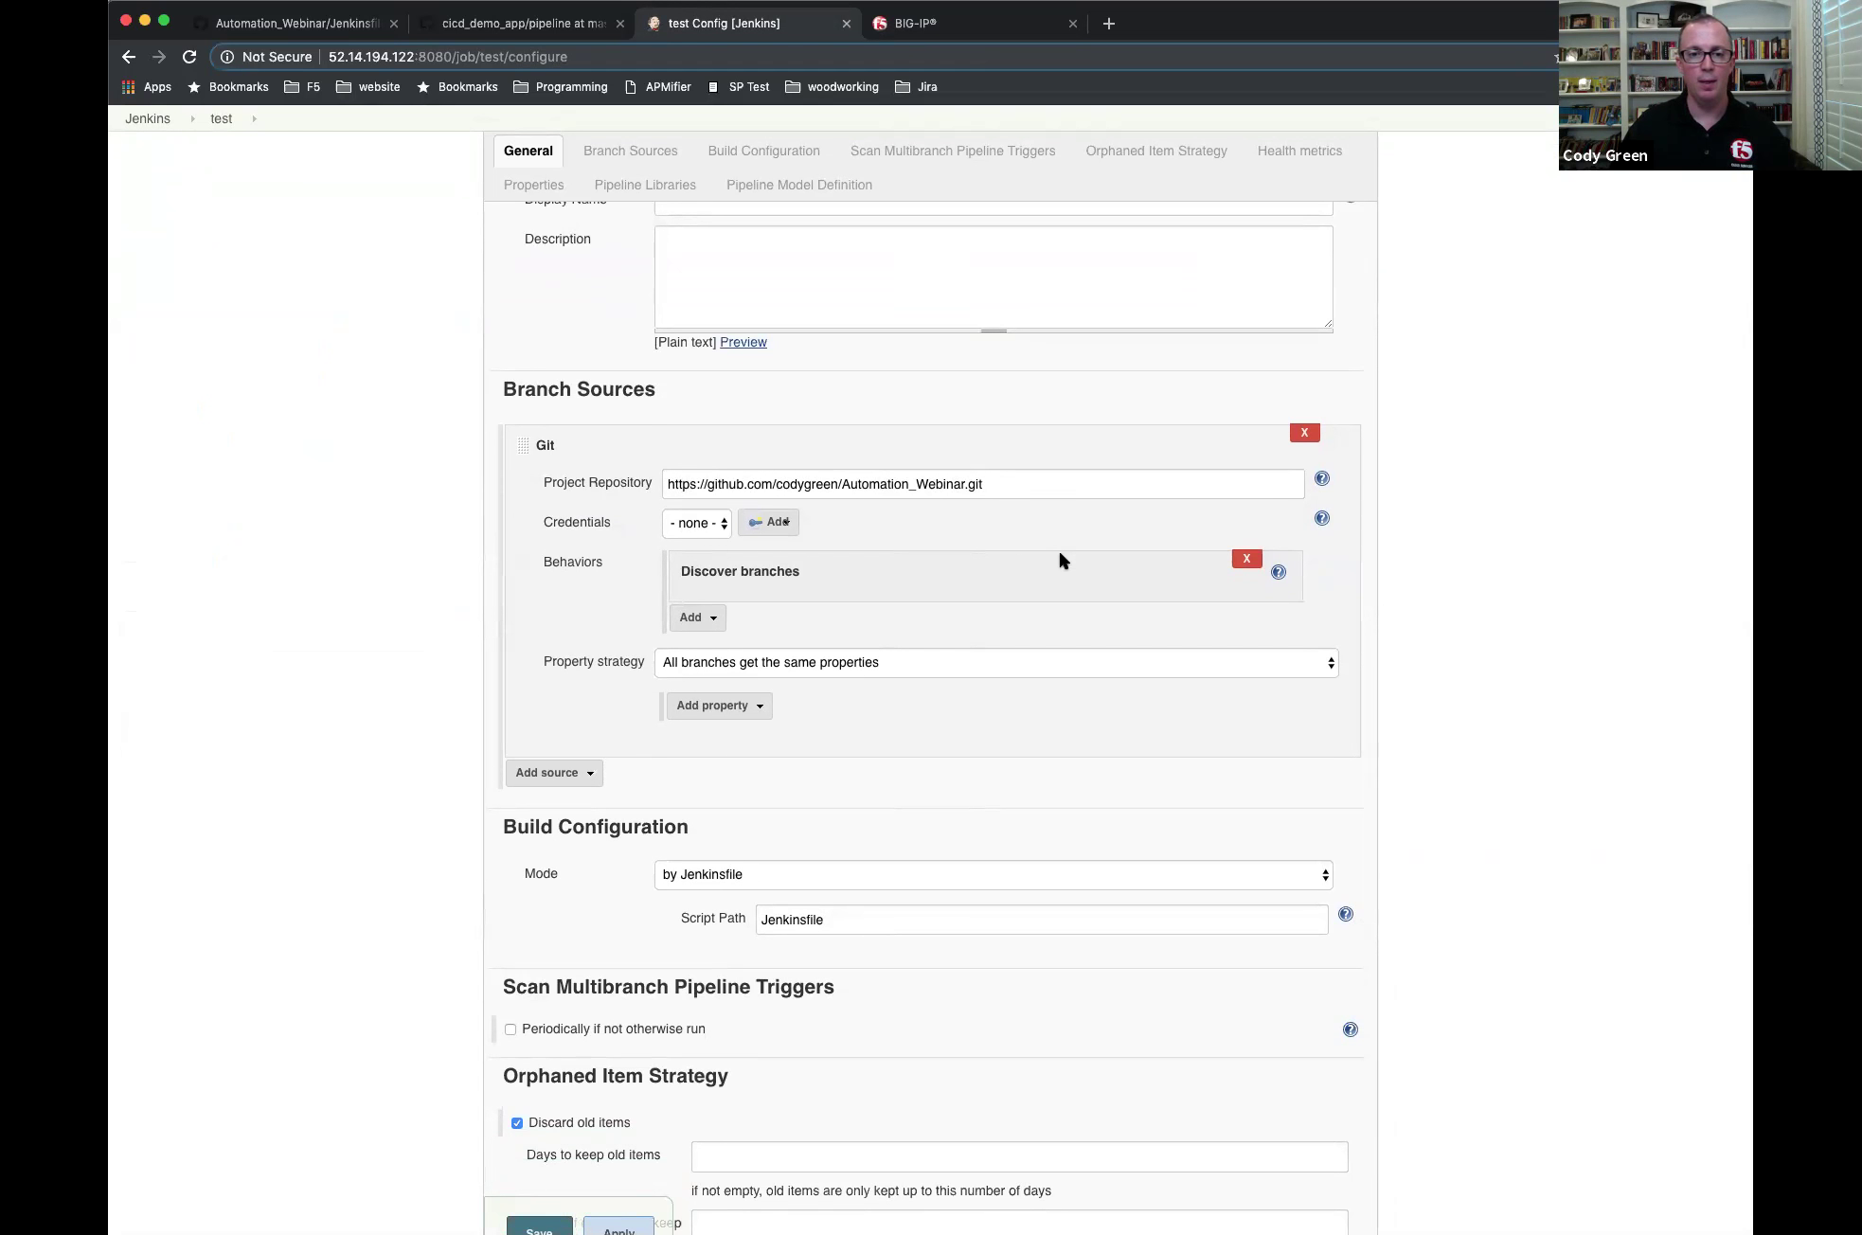
{"action": "scroll", "coordinate": [1058, 548], "scroll_direction": "down", "scroll_amount": 5}
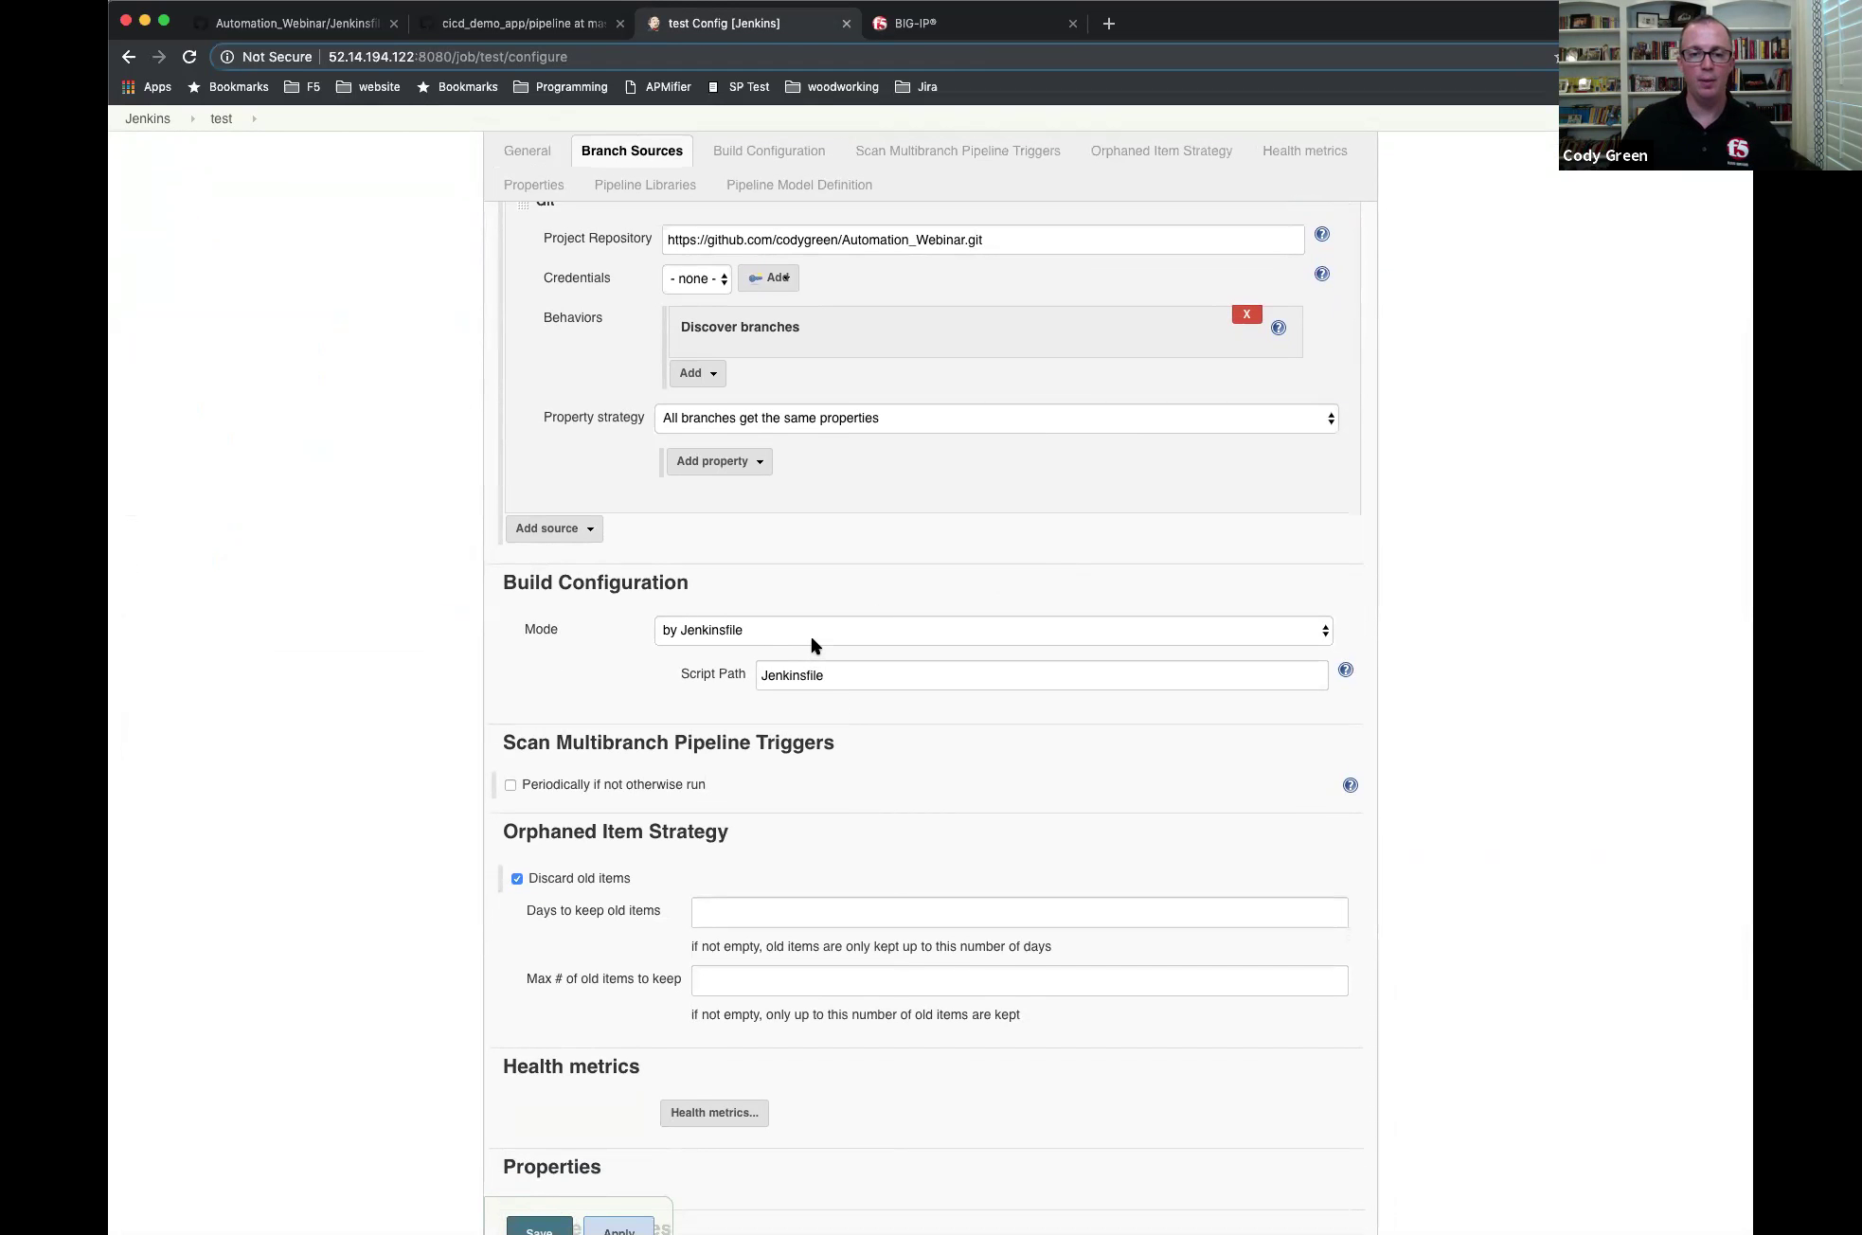
{"action": "scroll", "coordinate": [812, 644], "scroll_direction": "up", "scroll_amount": 7}
- Open the Web IoC project's configuration from the Jenkins dashboard and highlight the repository URL under its branch sources
{"action": "left_click", "coordinate": [150, 155]}
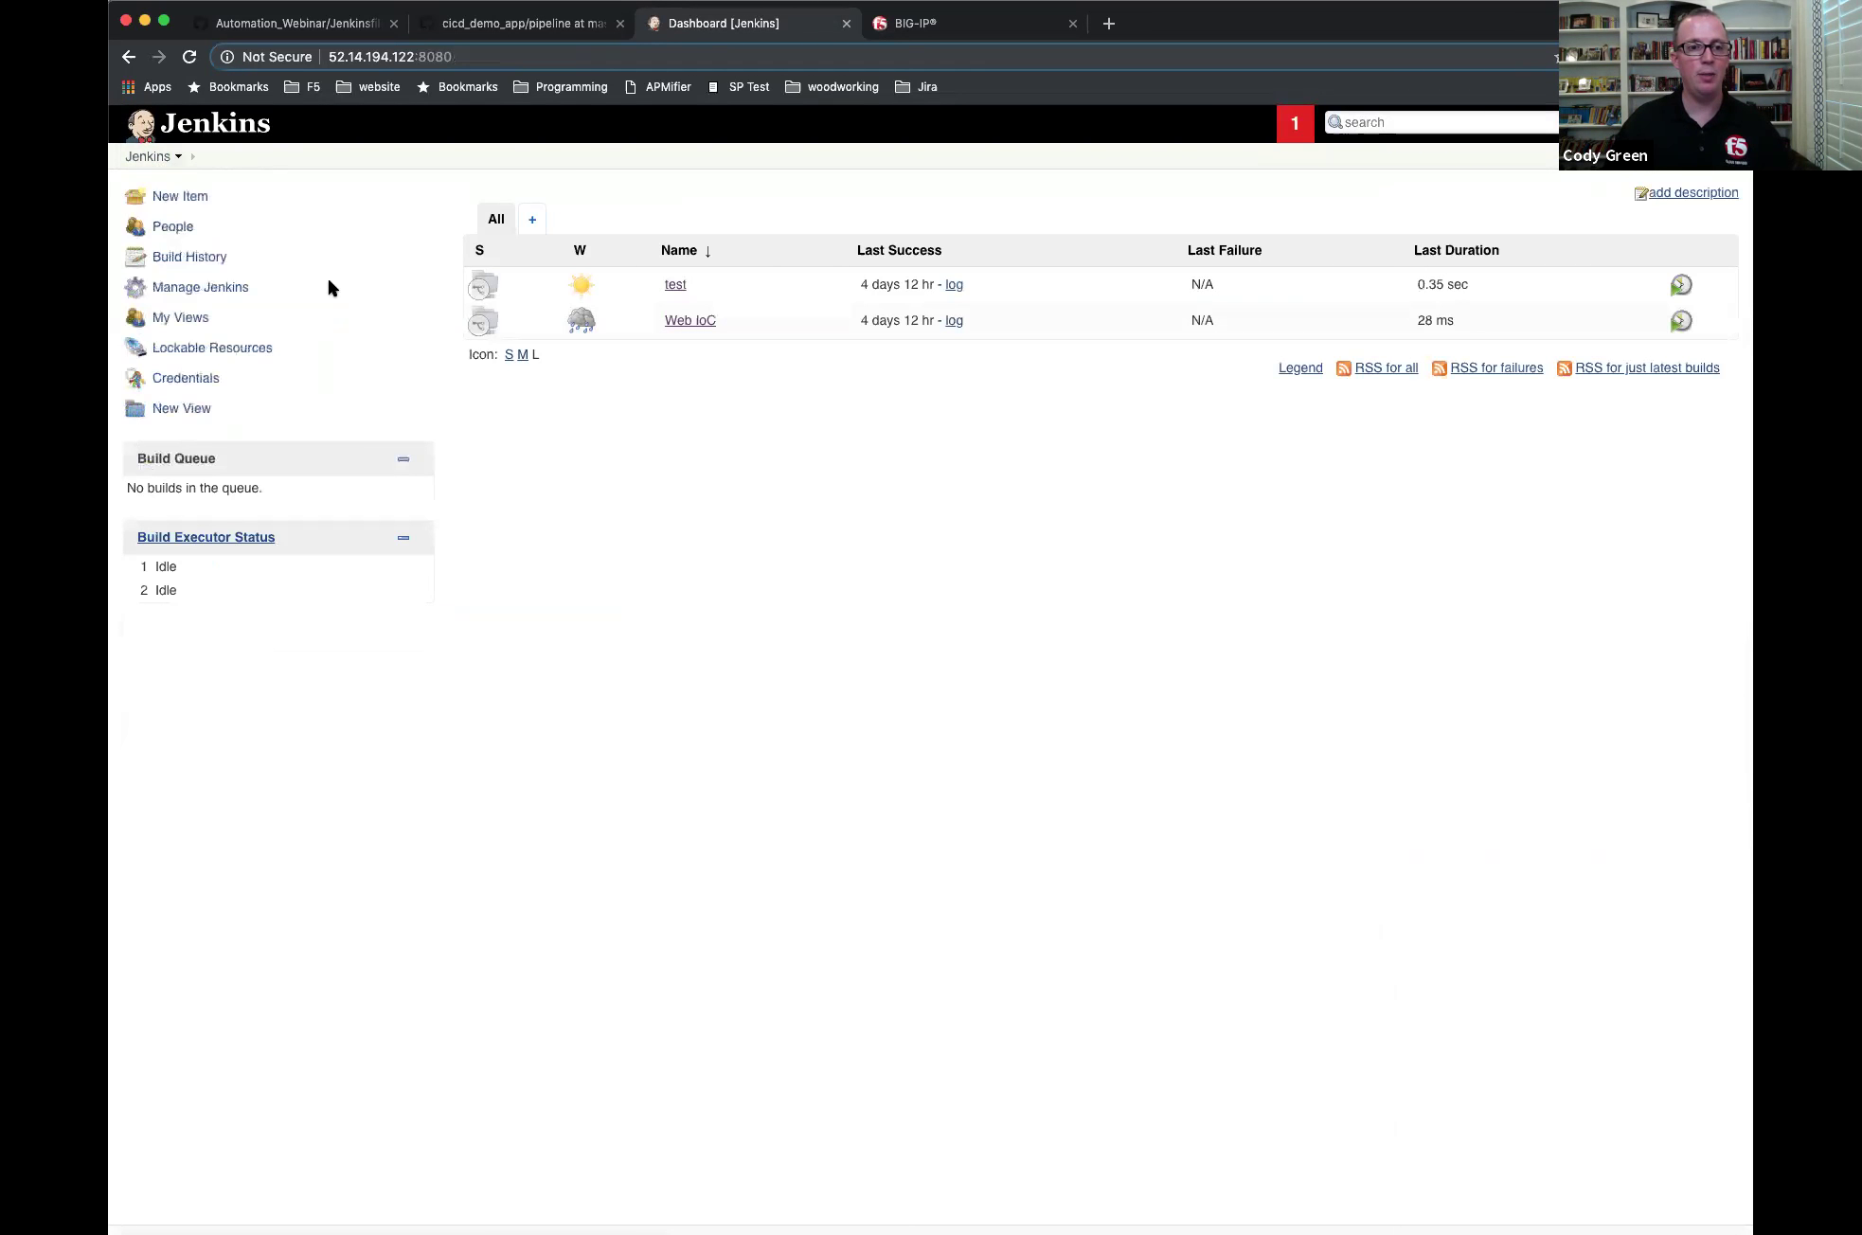
{"action": "left_click", "coordinate": [682, 320]}
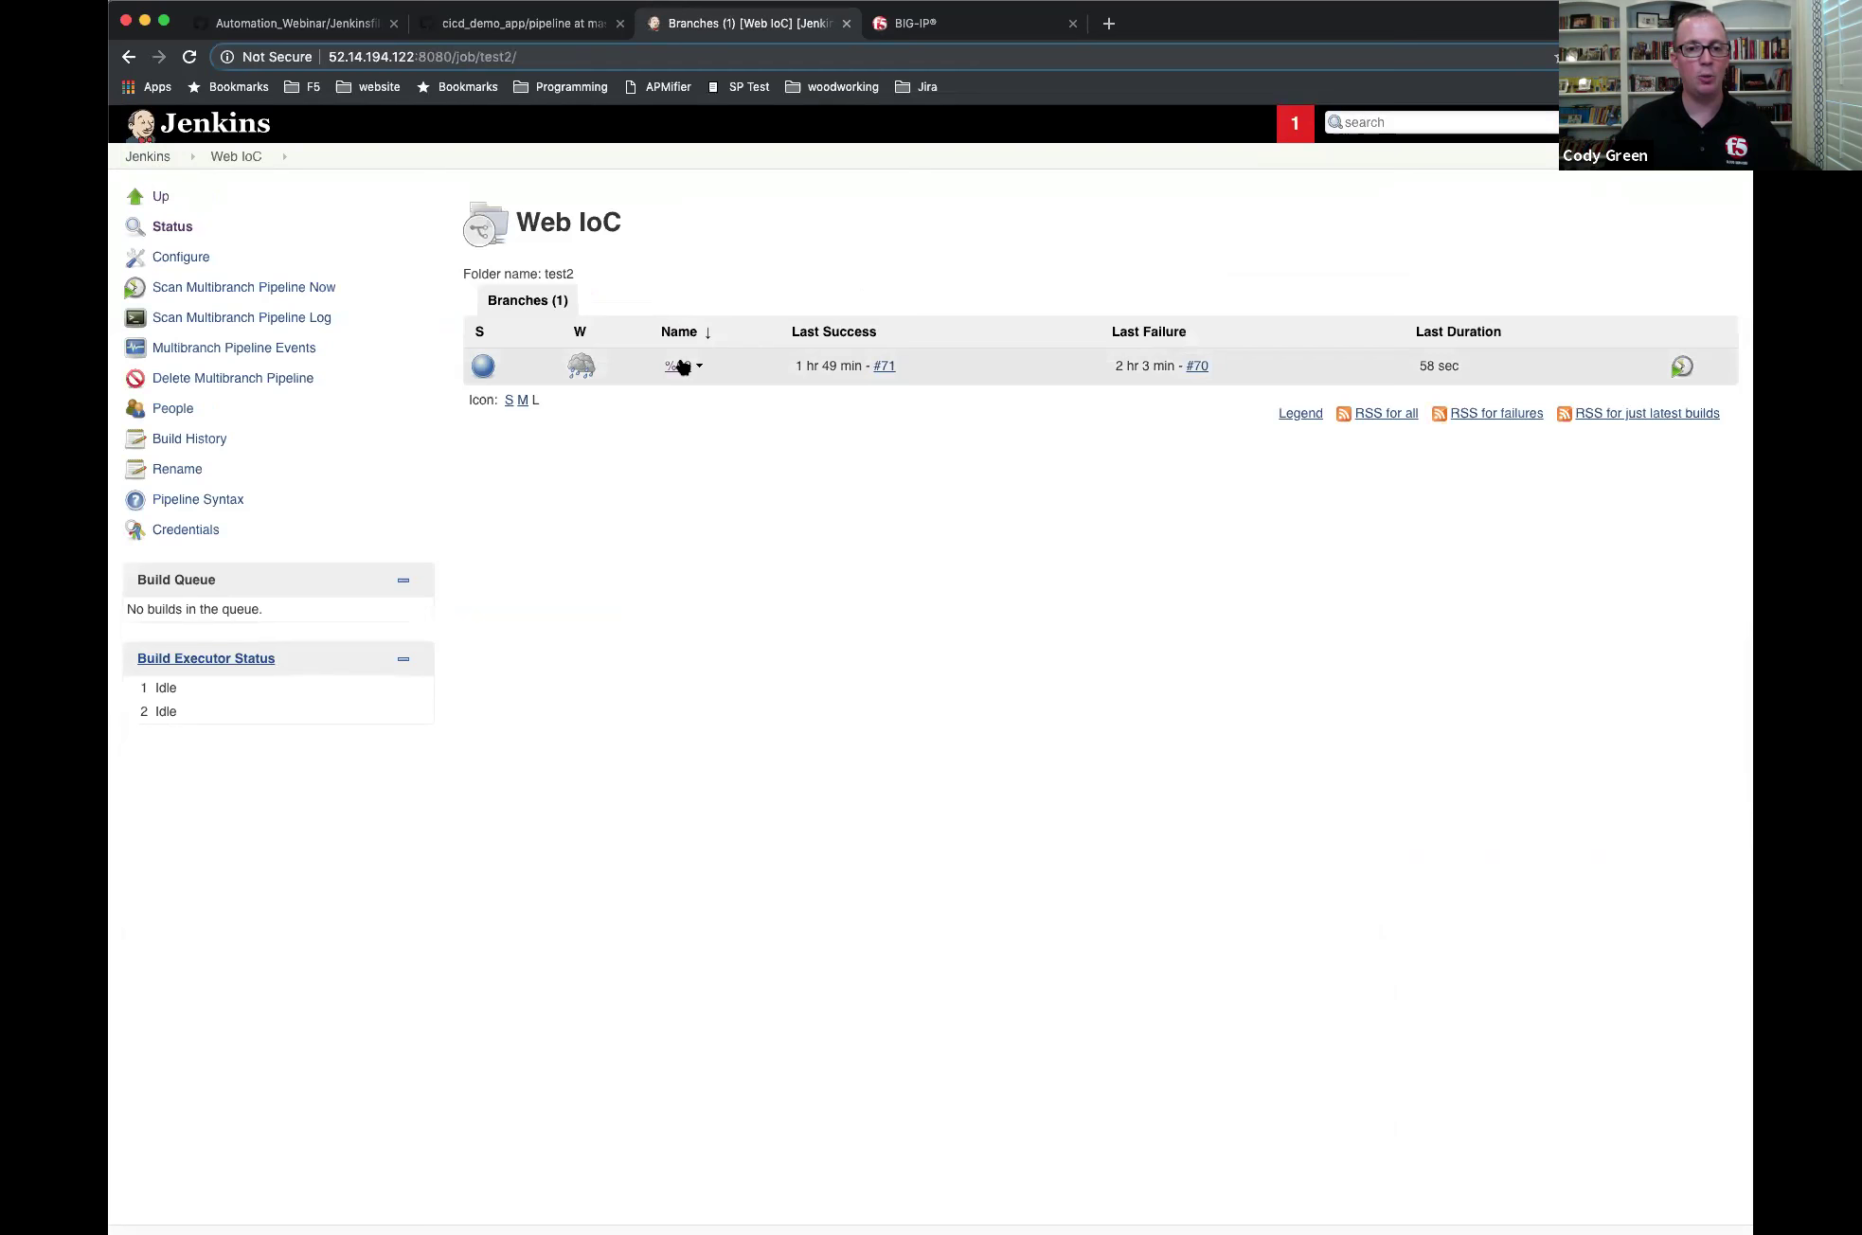
{"action": "left_click", "coordinate": [199, 260]}
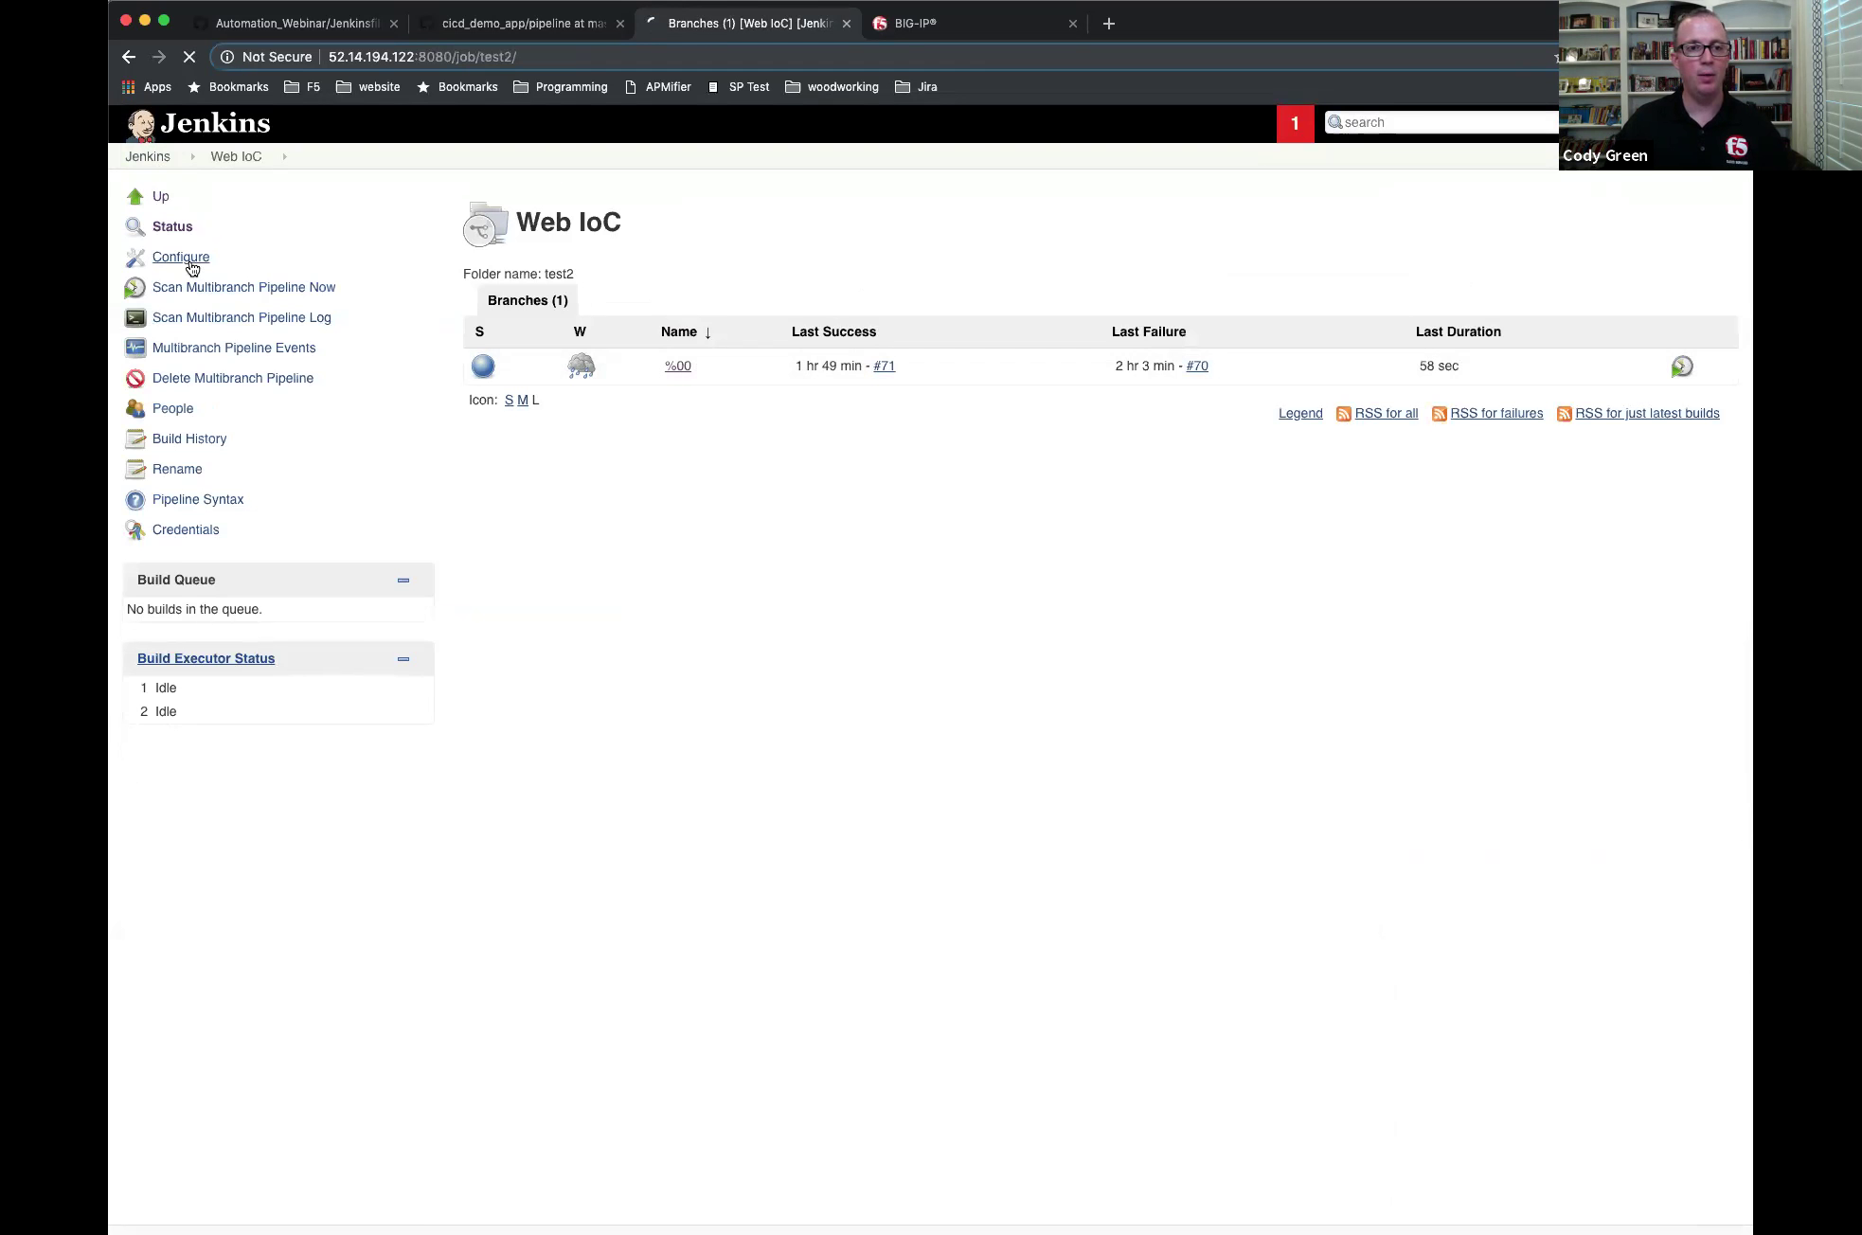
{"action": "scroll", "coordinate": [1048, 595], "scroll_direction": "down", "scroll_amount": 3}
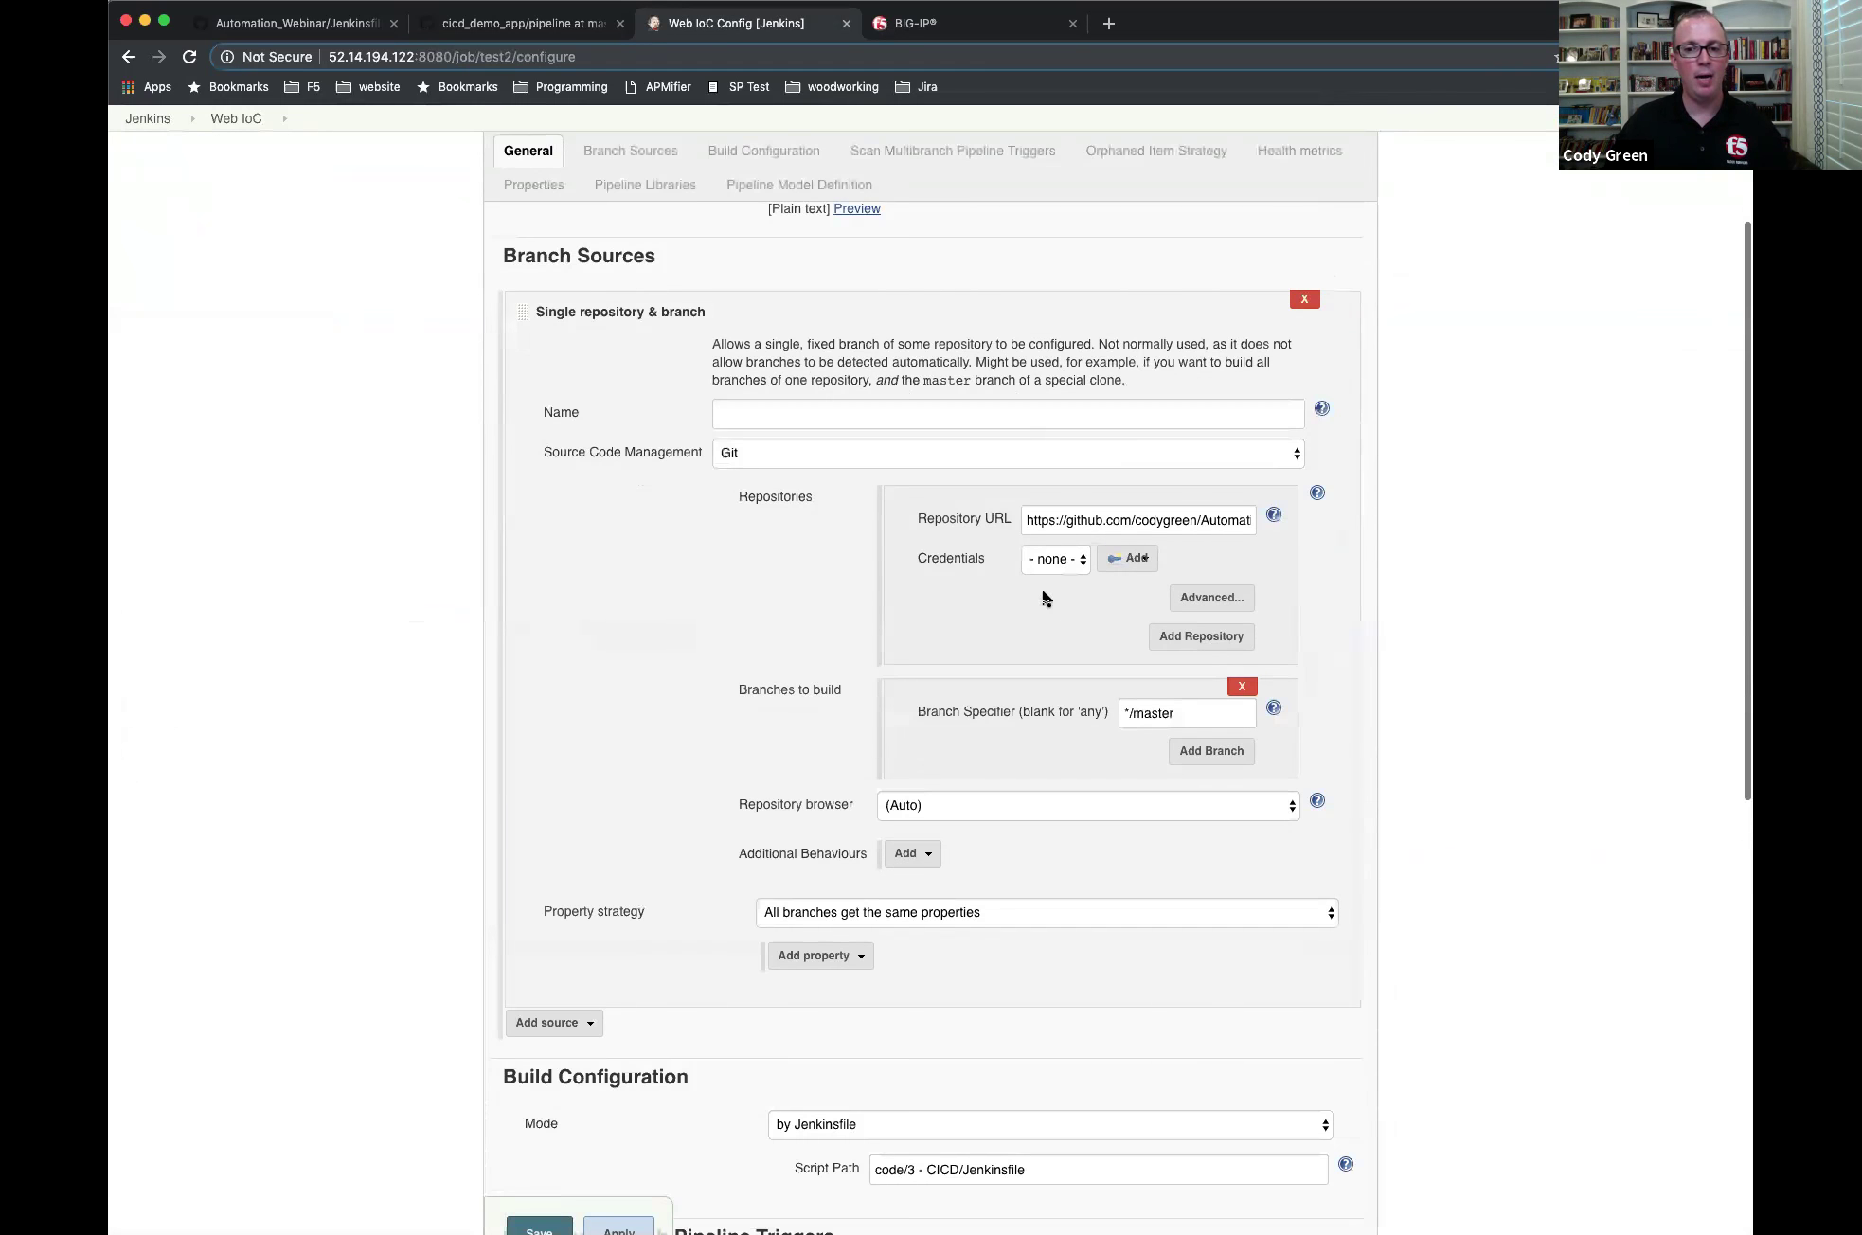
{"action": "triple_click", "coordinate": [1130, 516]}
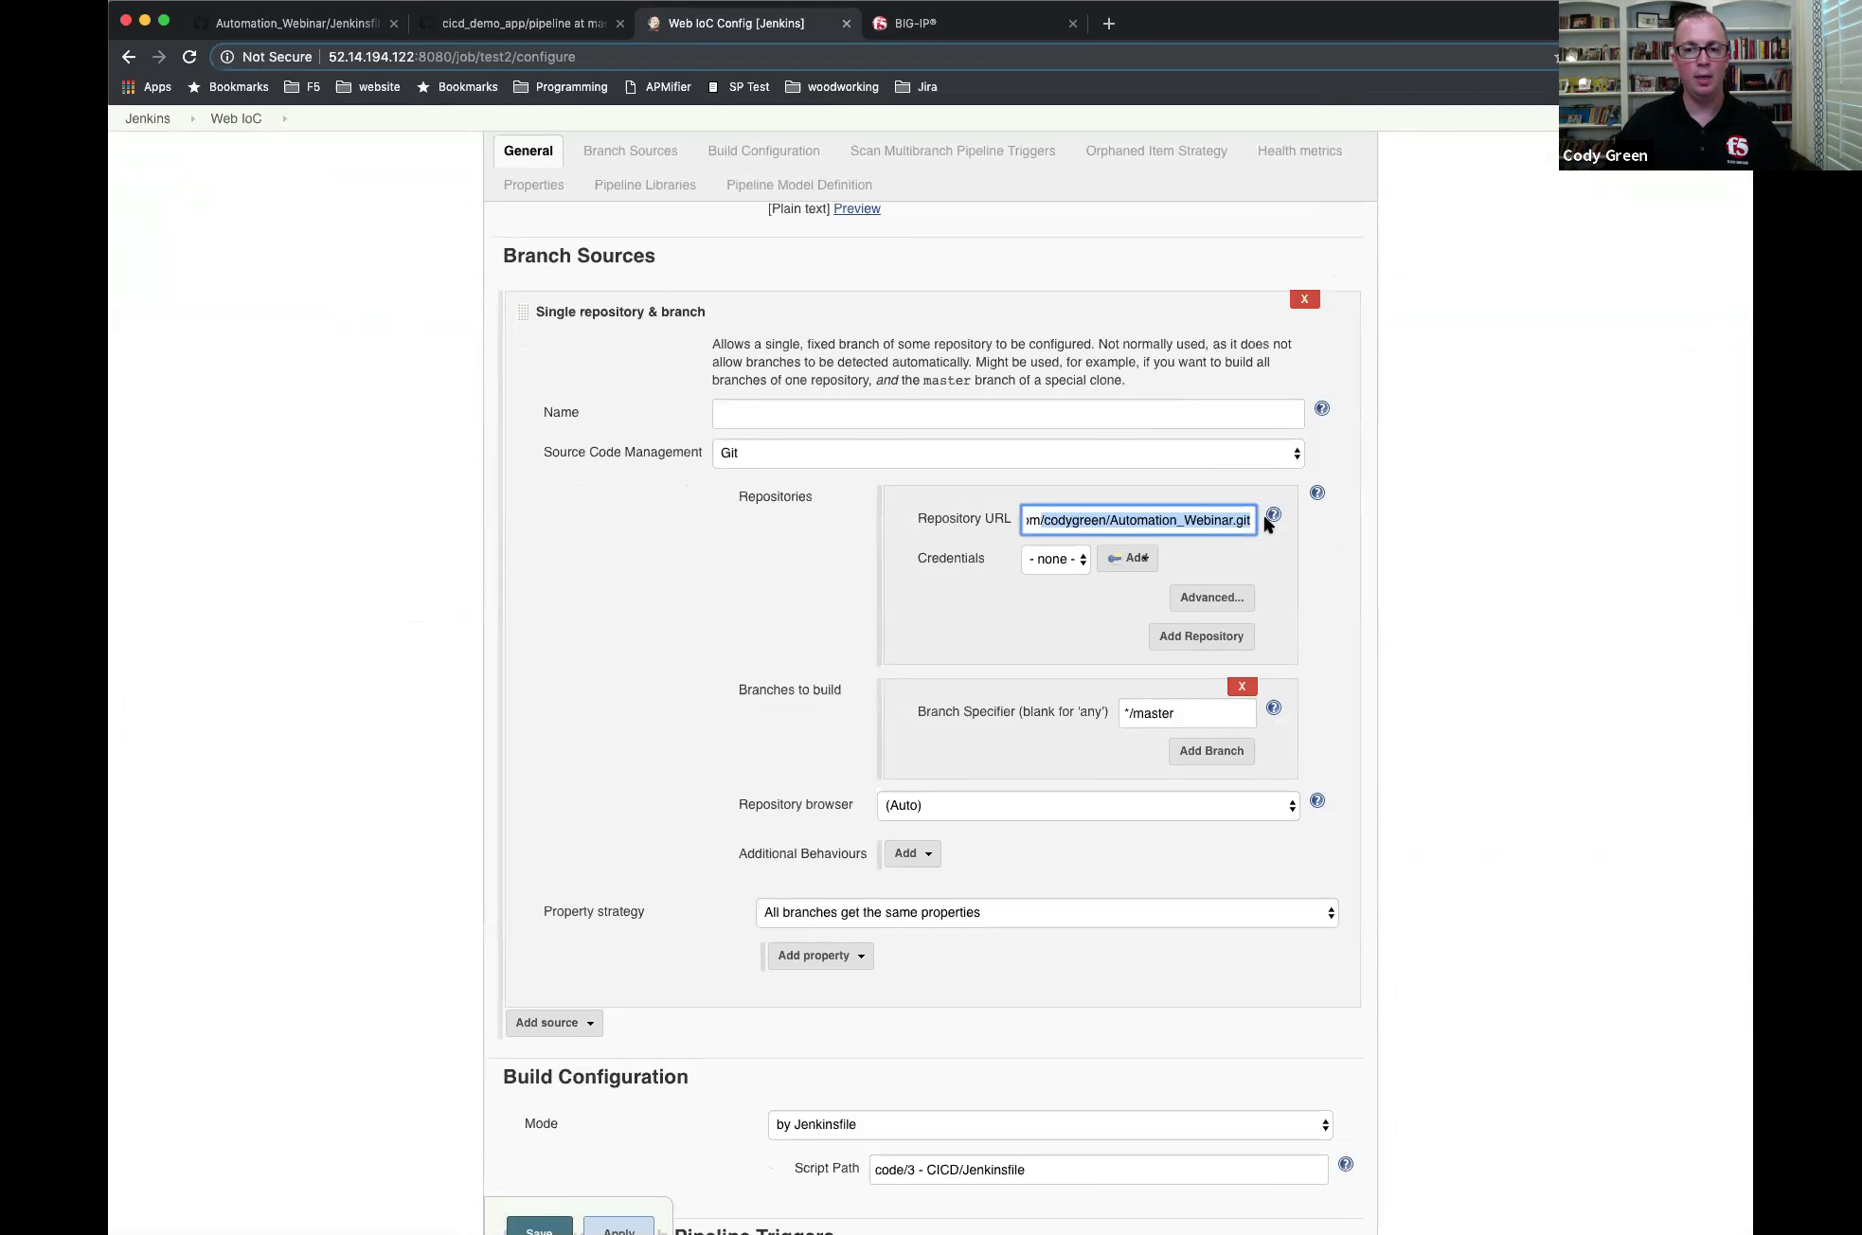
{"action": "left_click", "coordinate": [1176, 530]}
- Review the Web IoC build configuration, highlighting the script path code/3 - CICD/Jenkinsfile, then clear the selection
{"action": "scroll", "coordinate": [1177, 528], "scroll_direction": "down", "scroll_amount": 2}
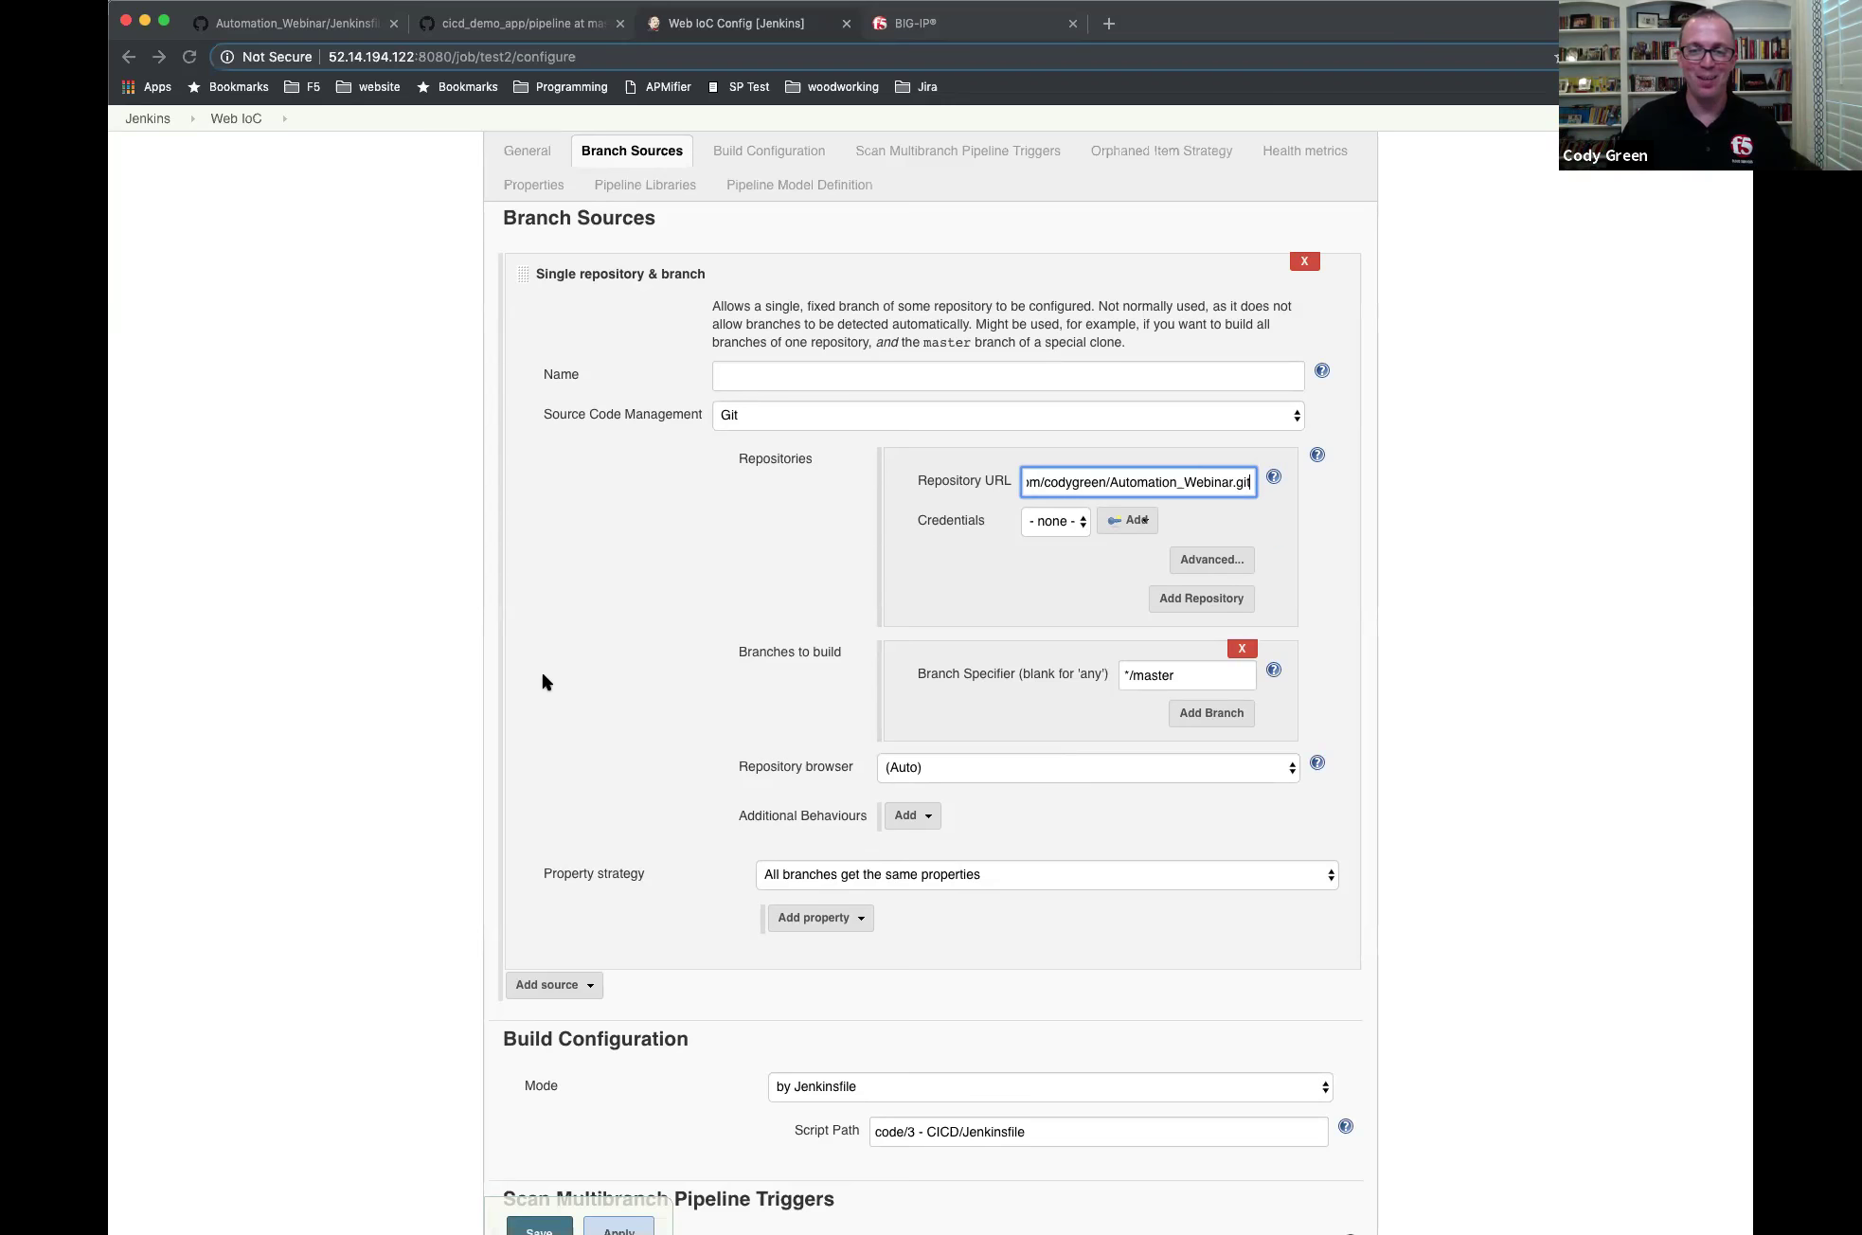
{"action": "scroll", "coordinate": [545, 680], "scroll_direction": "down", "scroll_amount": 3}
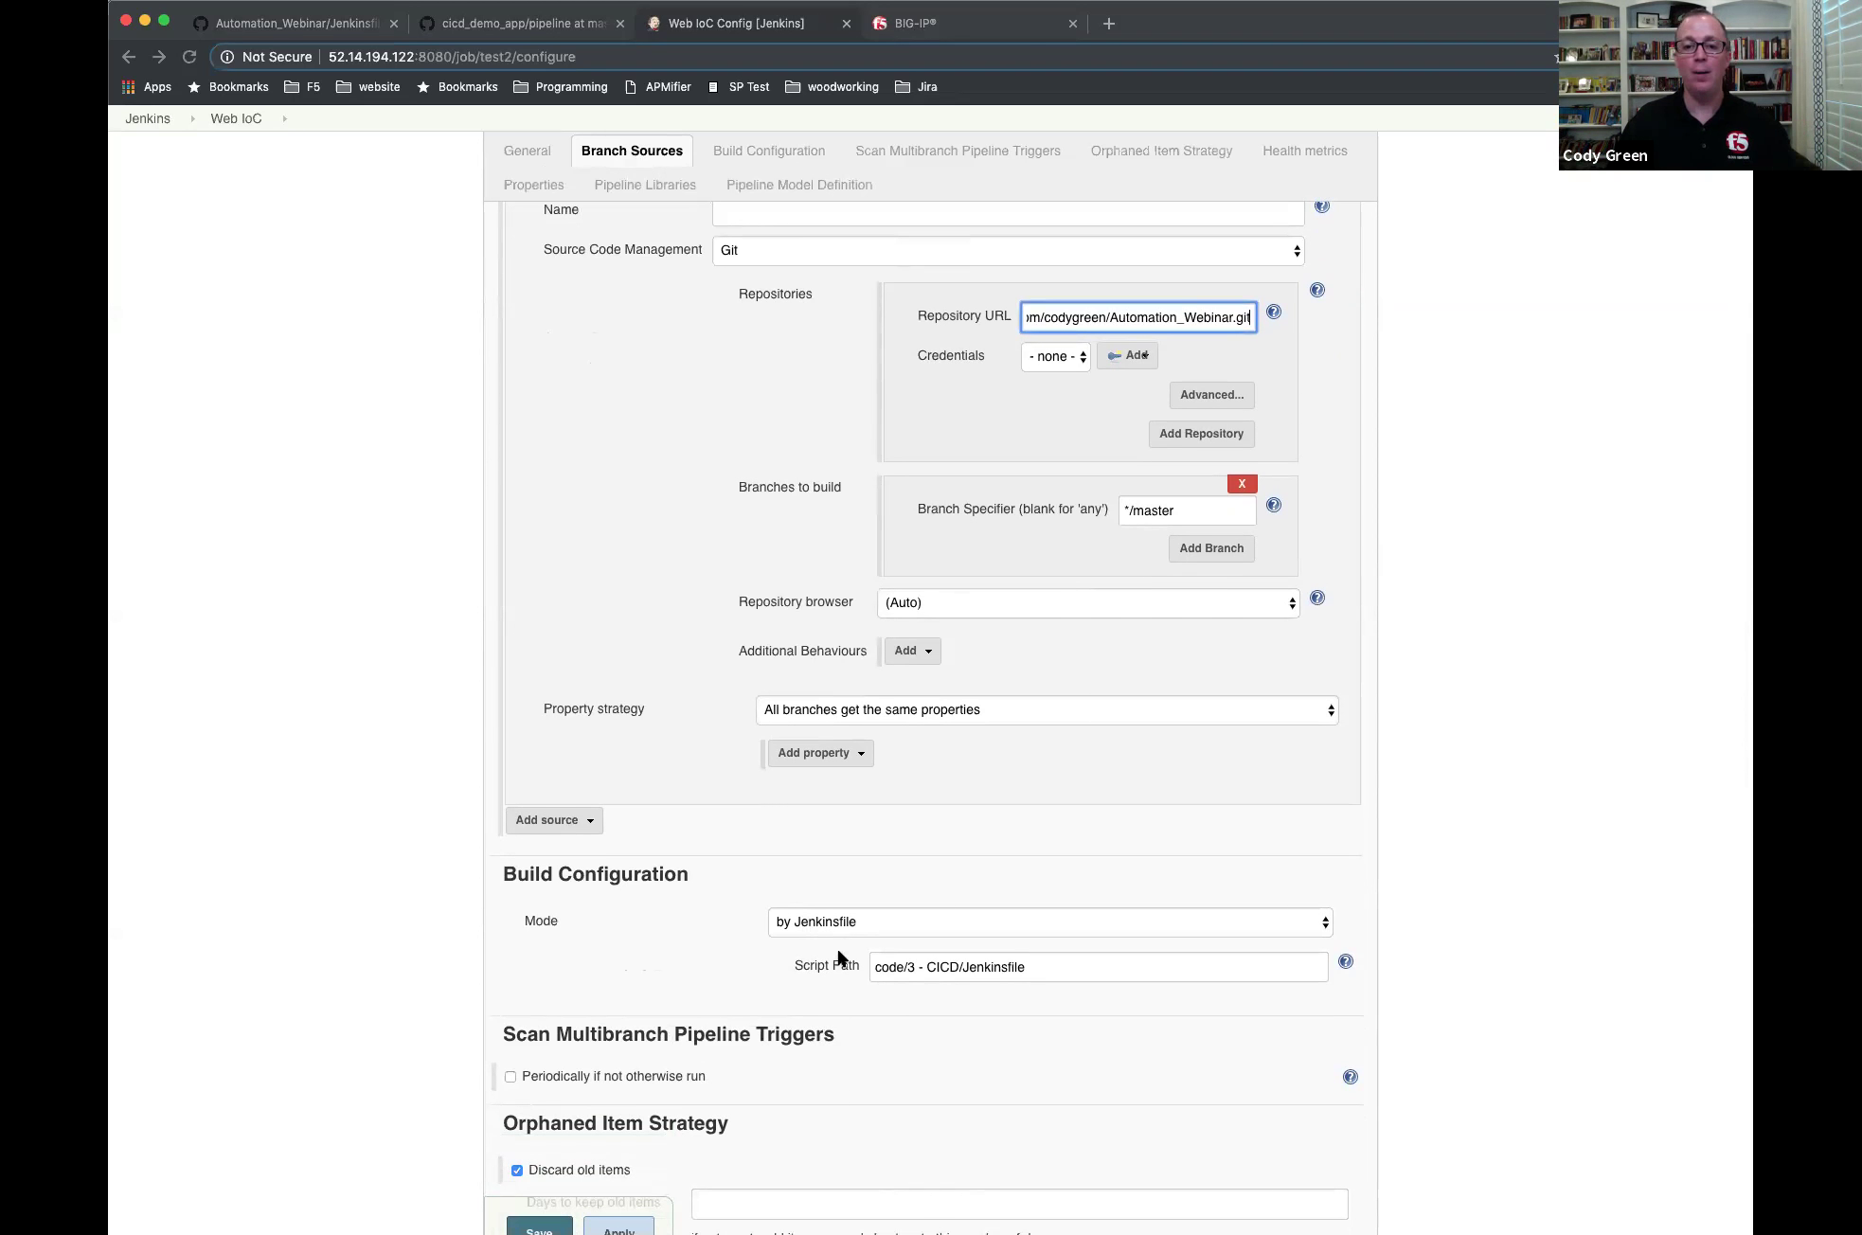
{"action": "left_click_drag", "start_coordinate": [878, 974], "coordinate": [1077, 973]}
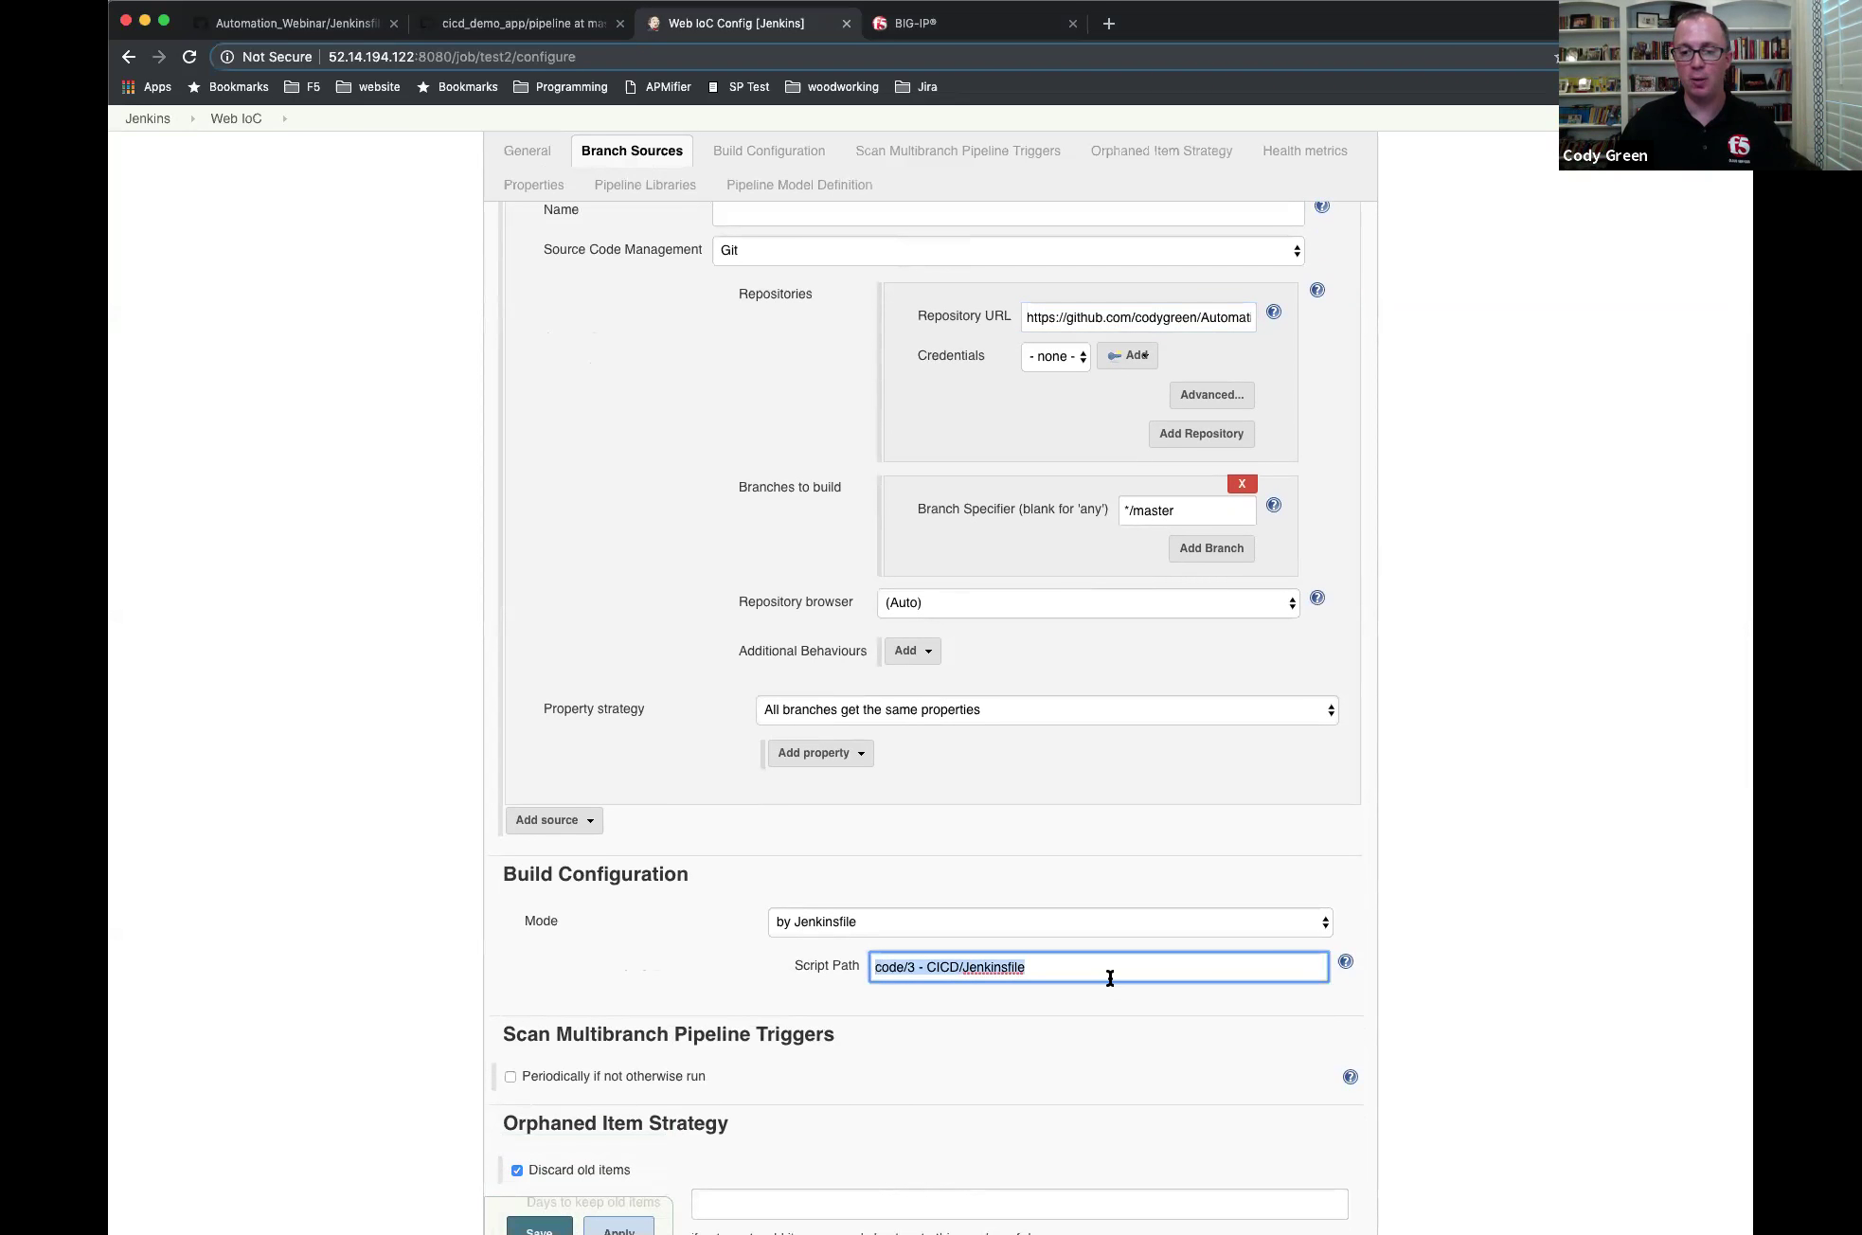
{"action": "scroll", "coordinate": [1110, 976], "scroll_direction": "down", "scroll_amount": 1}
{"action": "scroll", "coordinate": [1108, 970], "scroll_direction": "down", "scroll_amount": 1}
{"action": "scroll", "coordinate": [1107, 970], "scroll_direction": "up", "scroll_amount": 1}
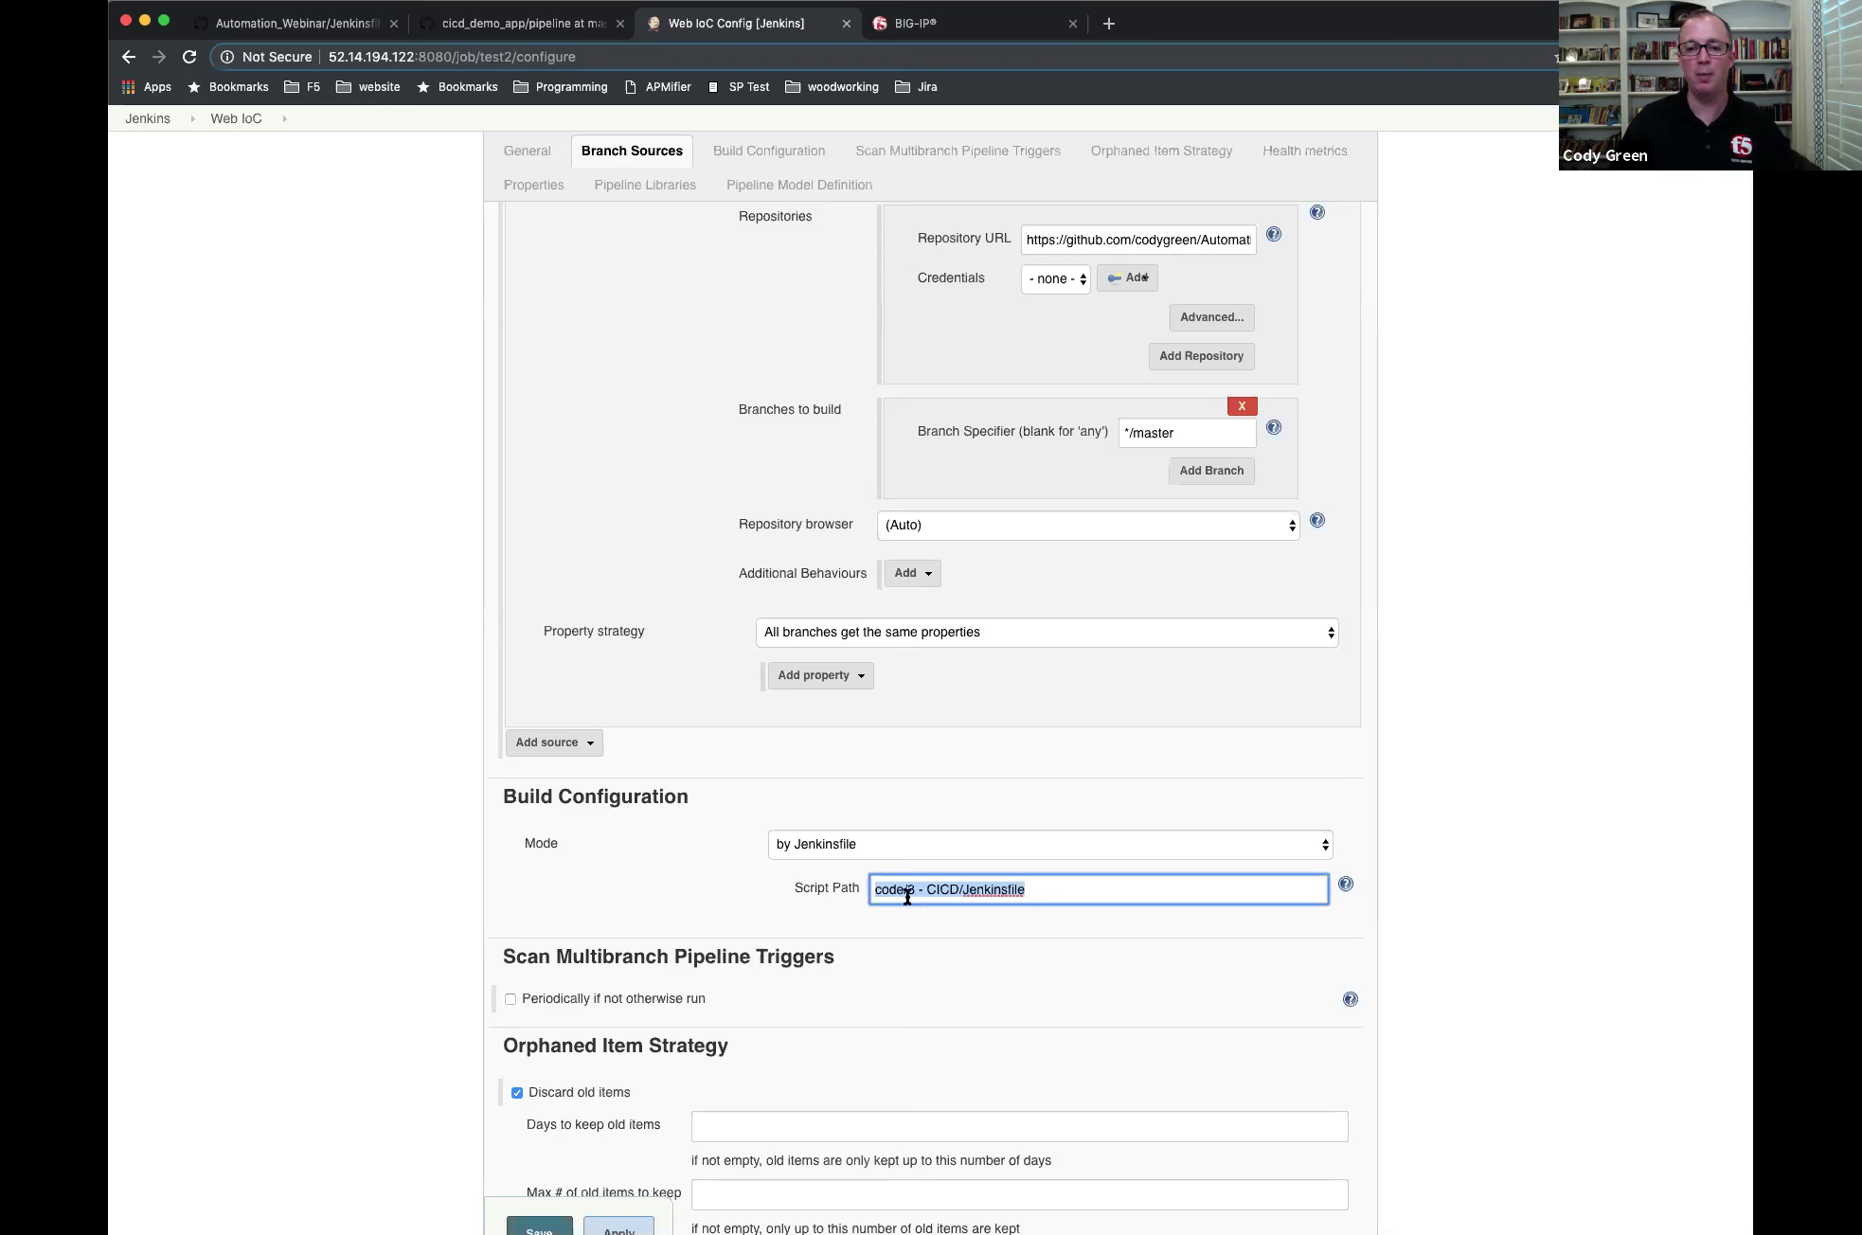
{"action": "left_click", "coordinate": [907, 890]}
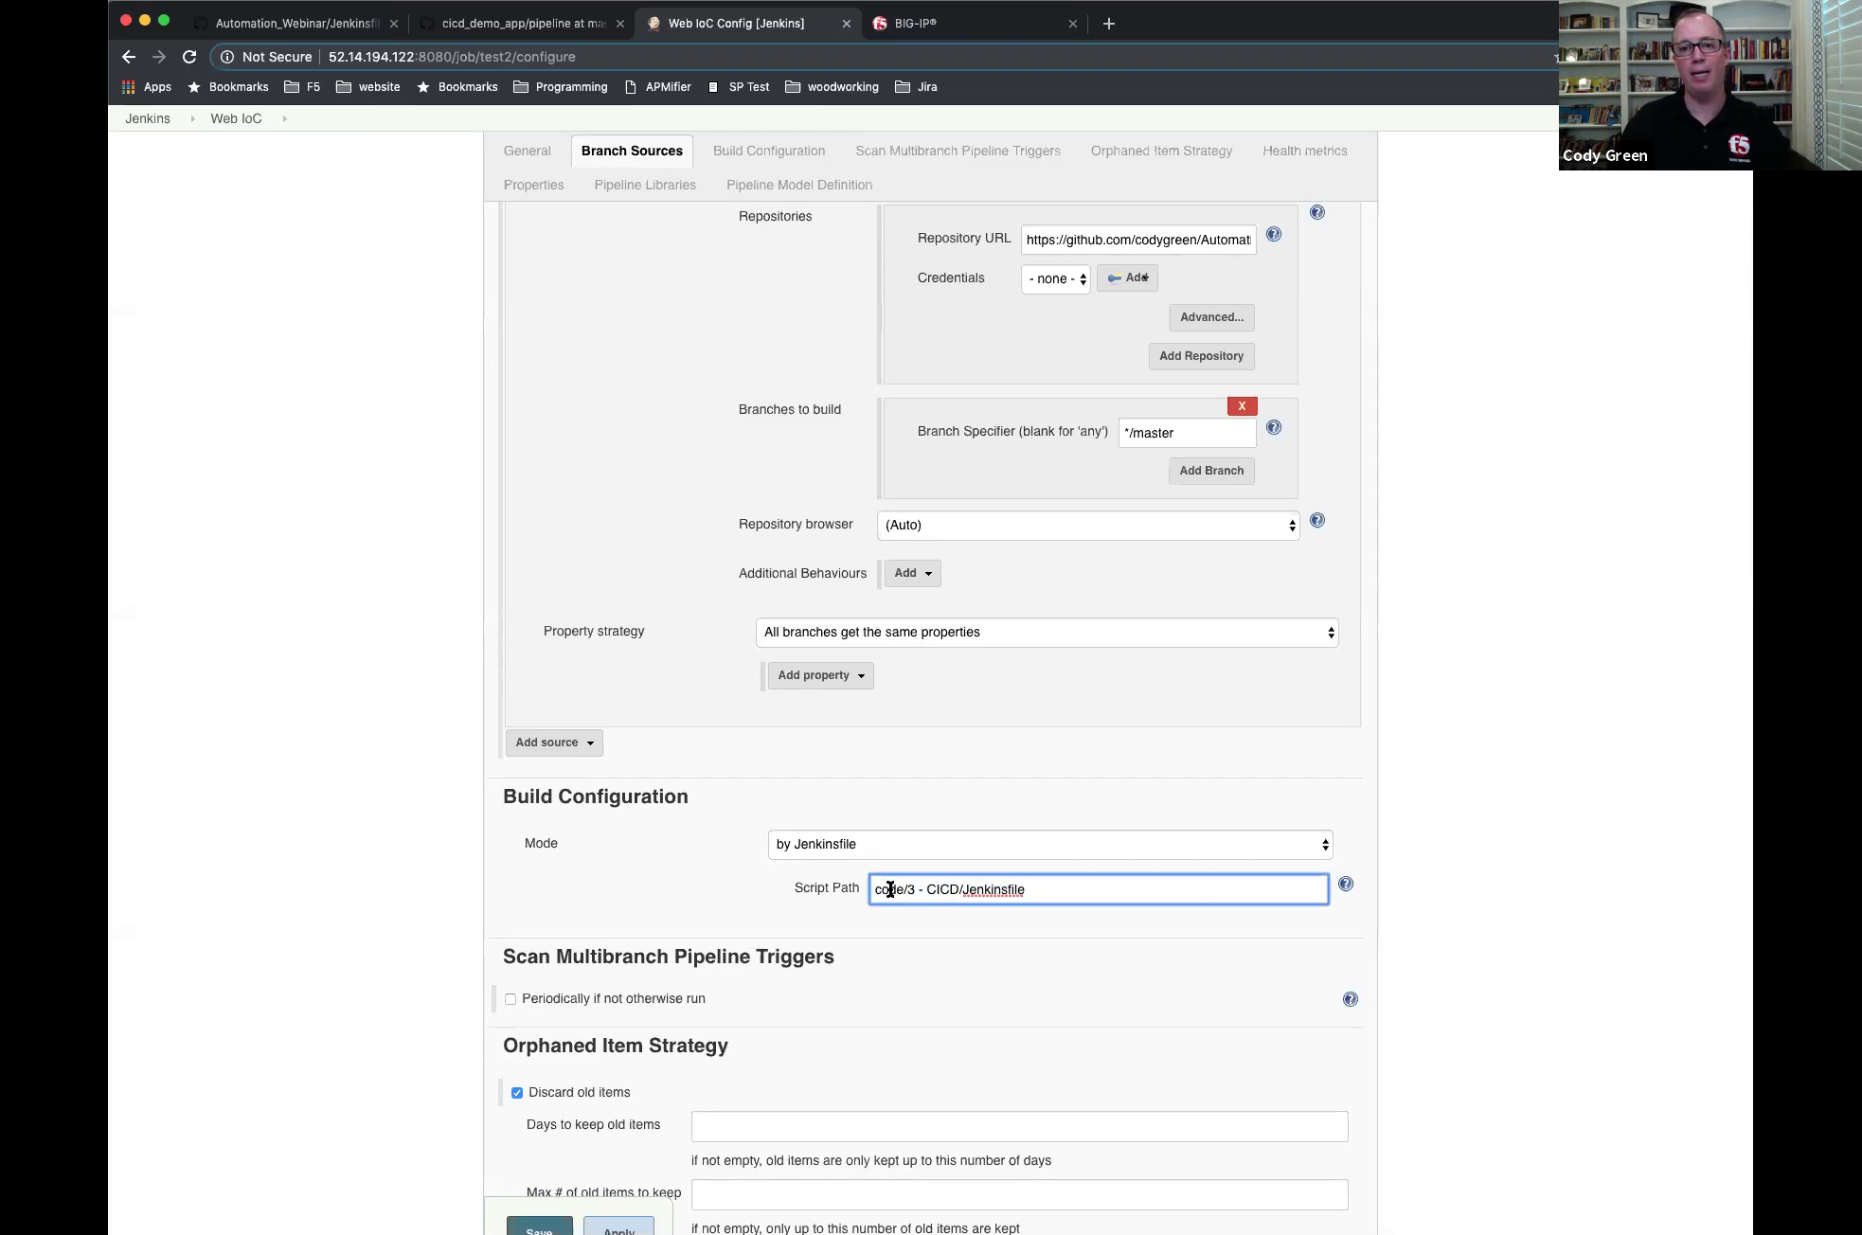
- Leave the configuration for the Web IoC project page and open its %00 pipeline to view the stages
{"action": "scroll", "coordinate": [891, 838], "scroll_direction": "up", "scroll_amount": 3}
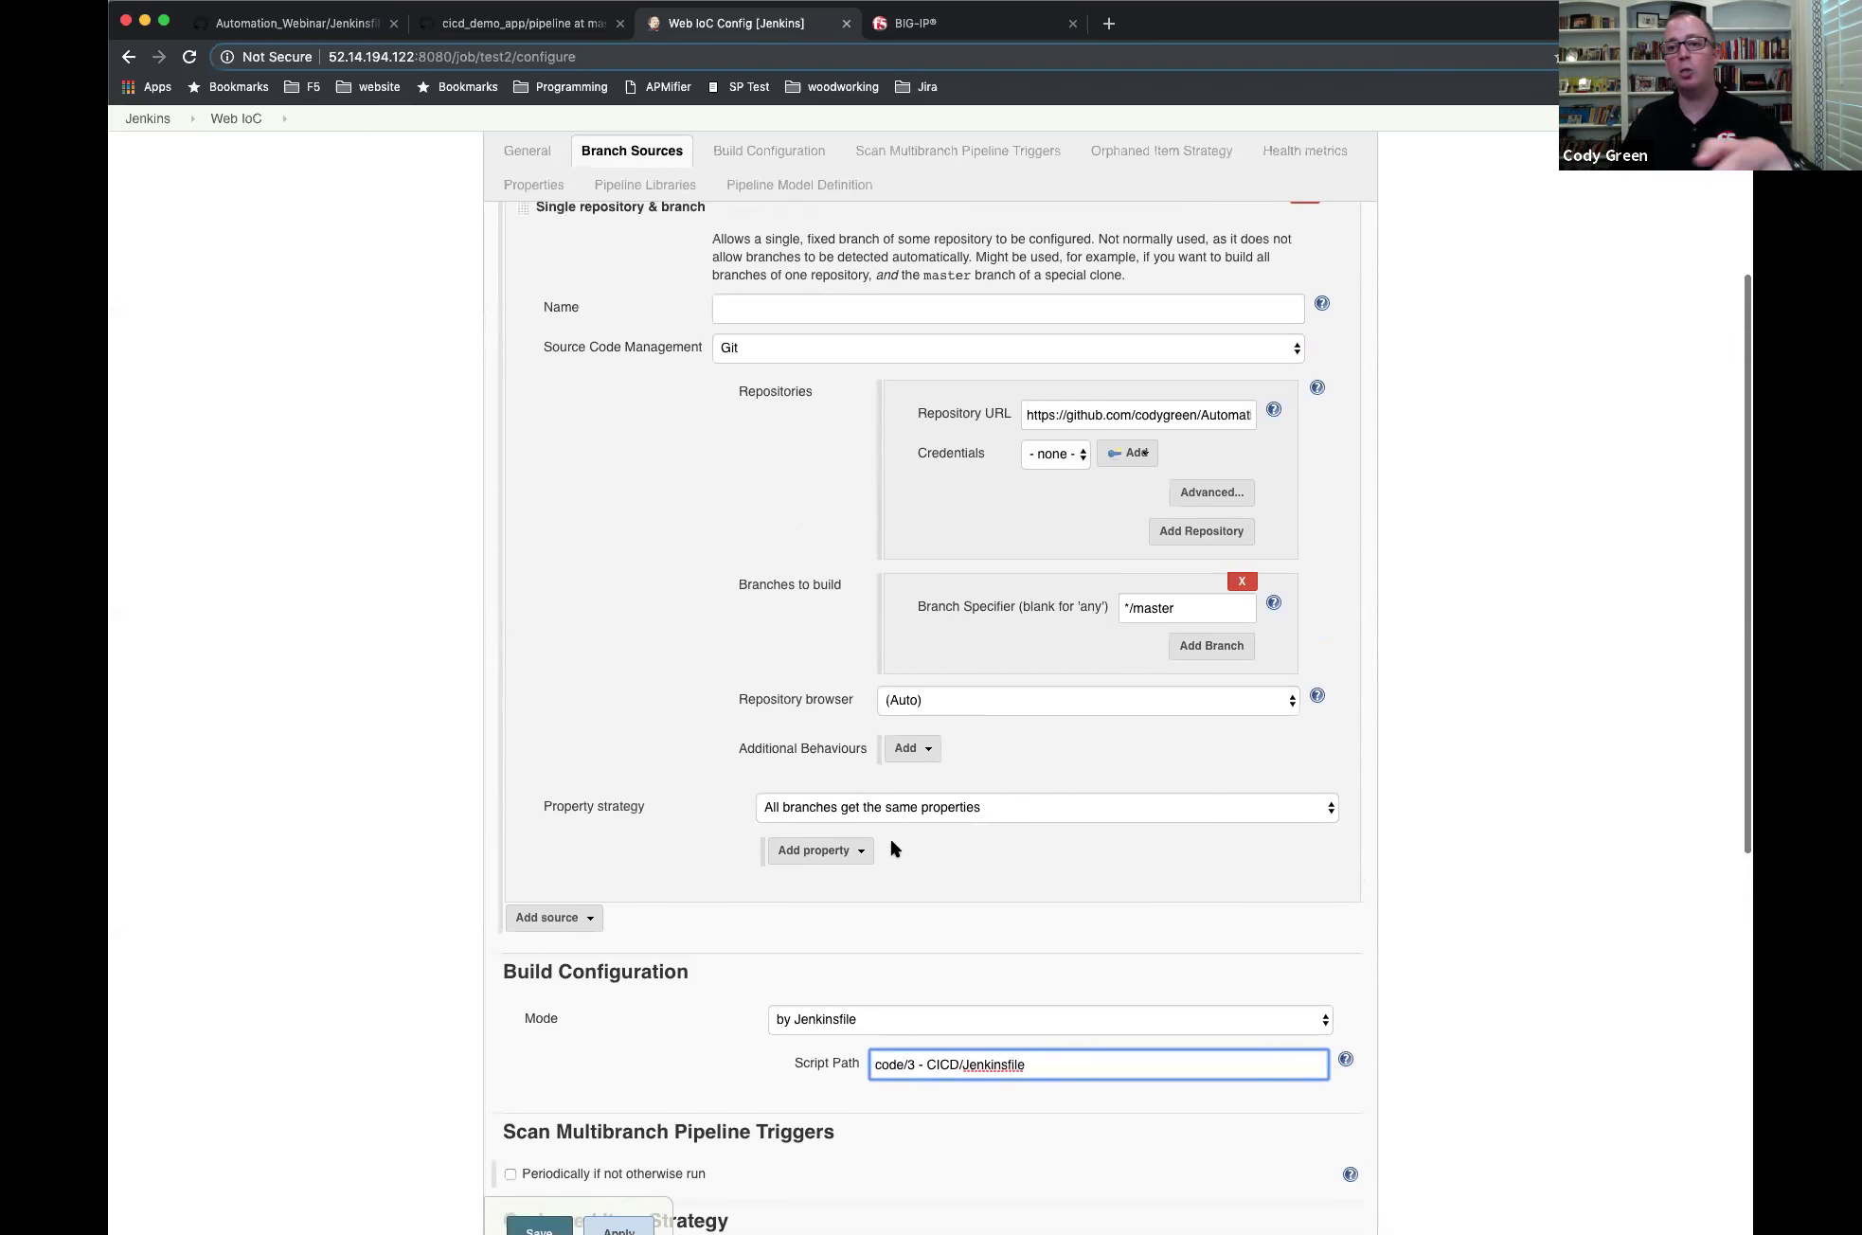
{"action": "scroll", "coordinate": [890, 848], "scroll_direction": "up", "scroll_amount": 5}
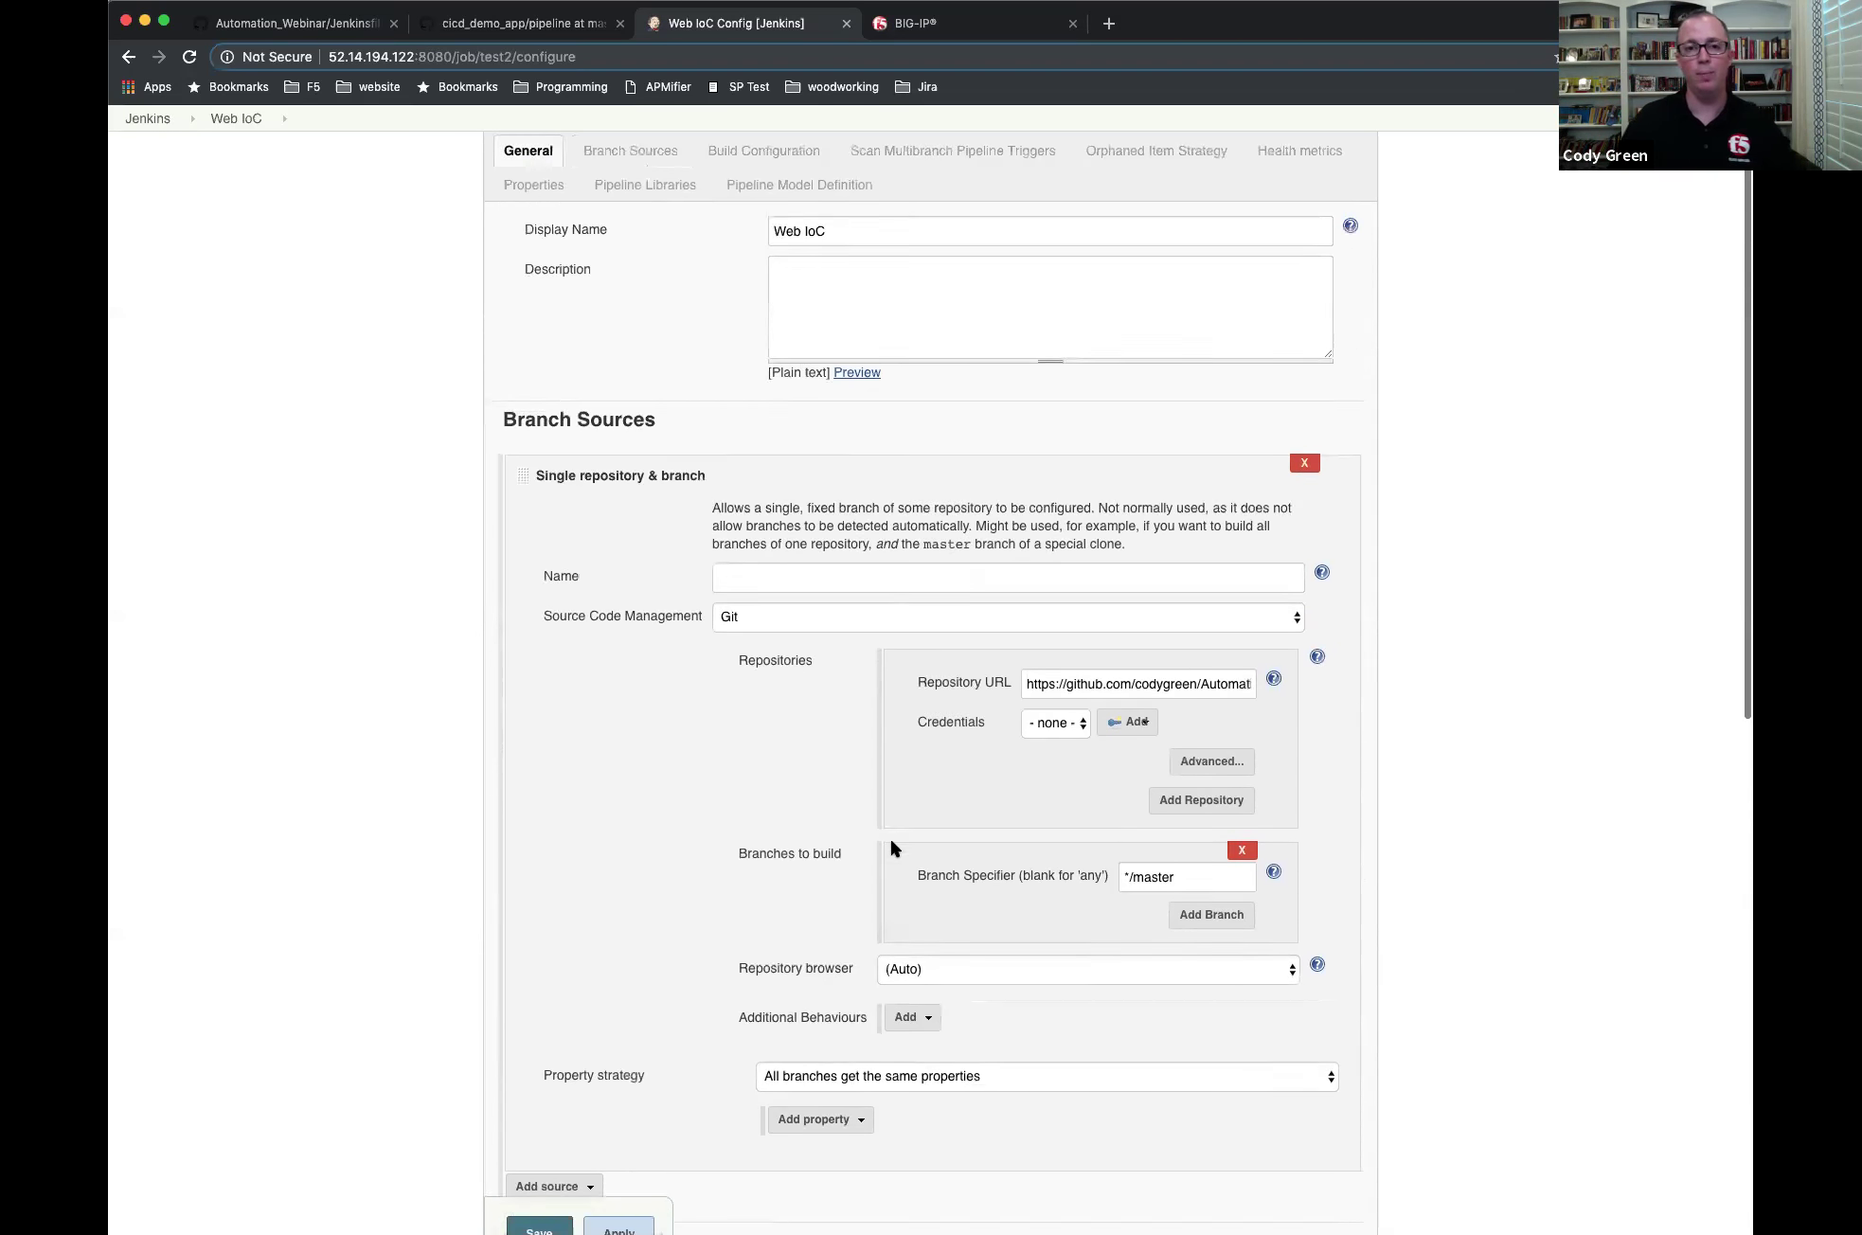
{"action": "left_click", "coordinate": [237, 158]}
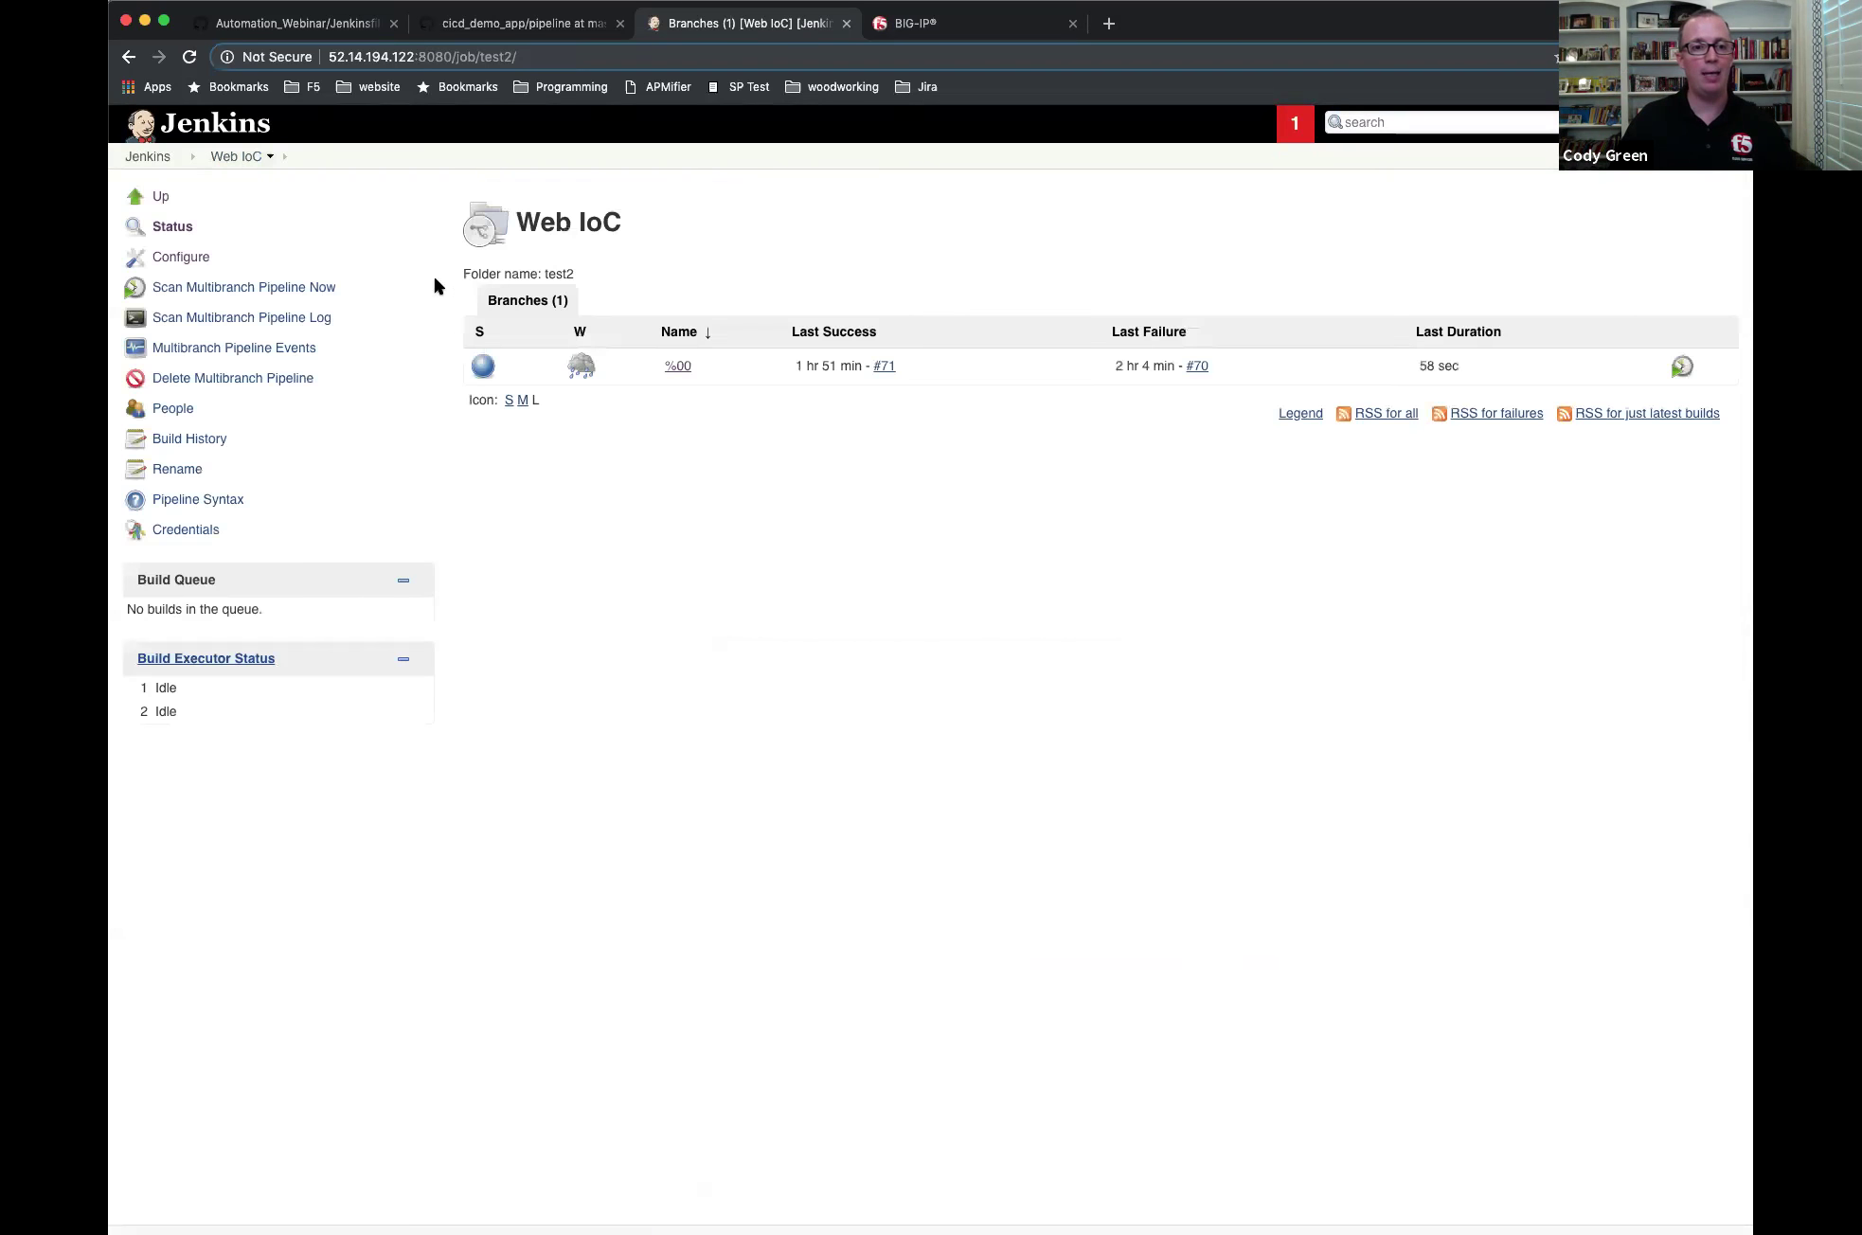
{"action": "left_click", "coordinate": [671, 372]}
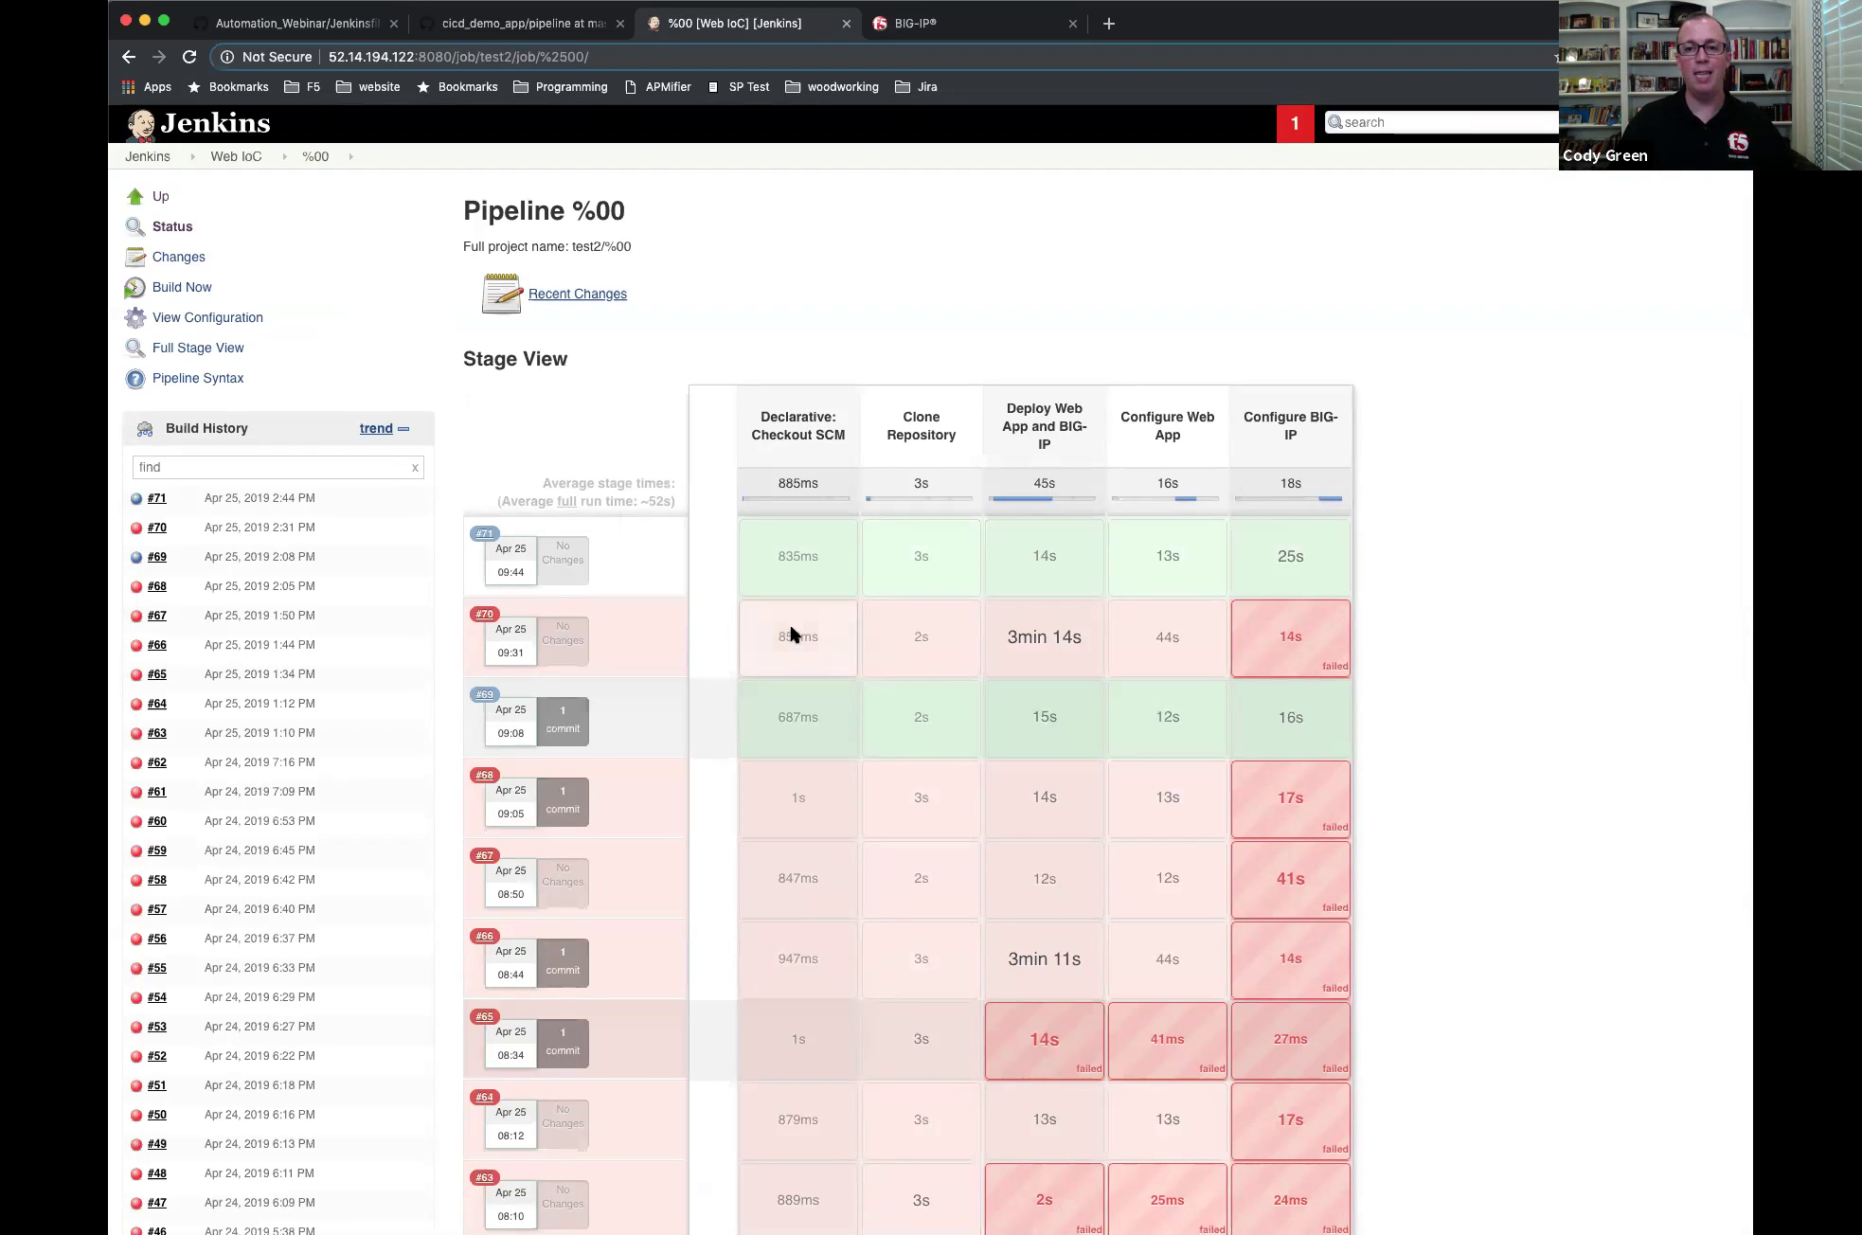
- Compare the stages defined in the Automation_Webinar Jenkinsfile on GitHub with the stage columns of the Jenkins %00 pipeline
{"action": "mouse_move", "coordinate": [1317, 645]}
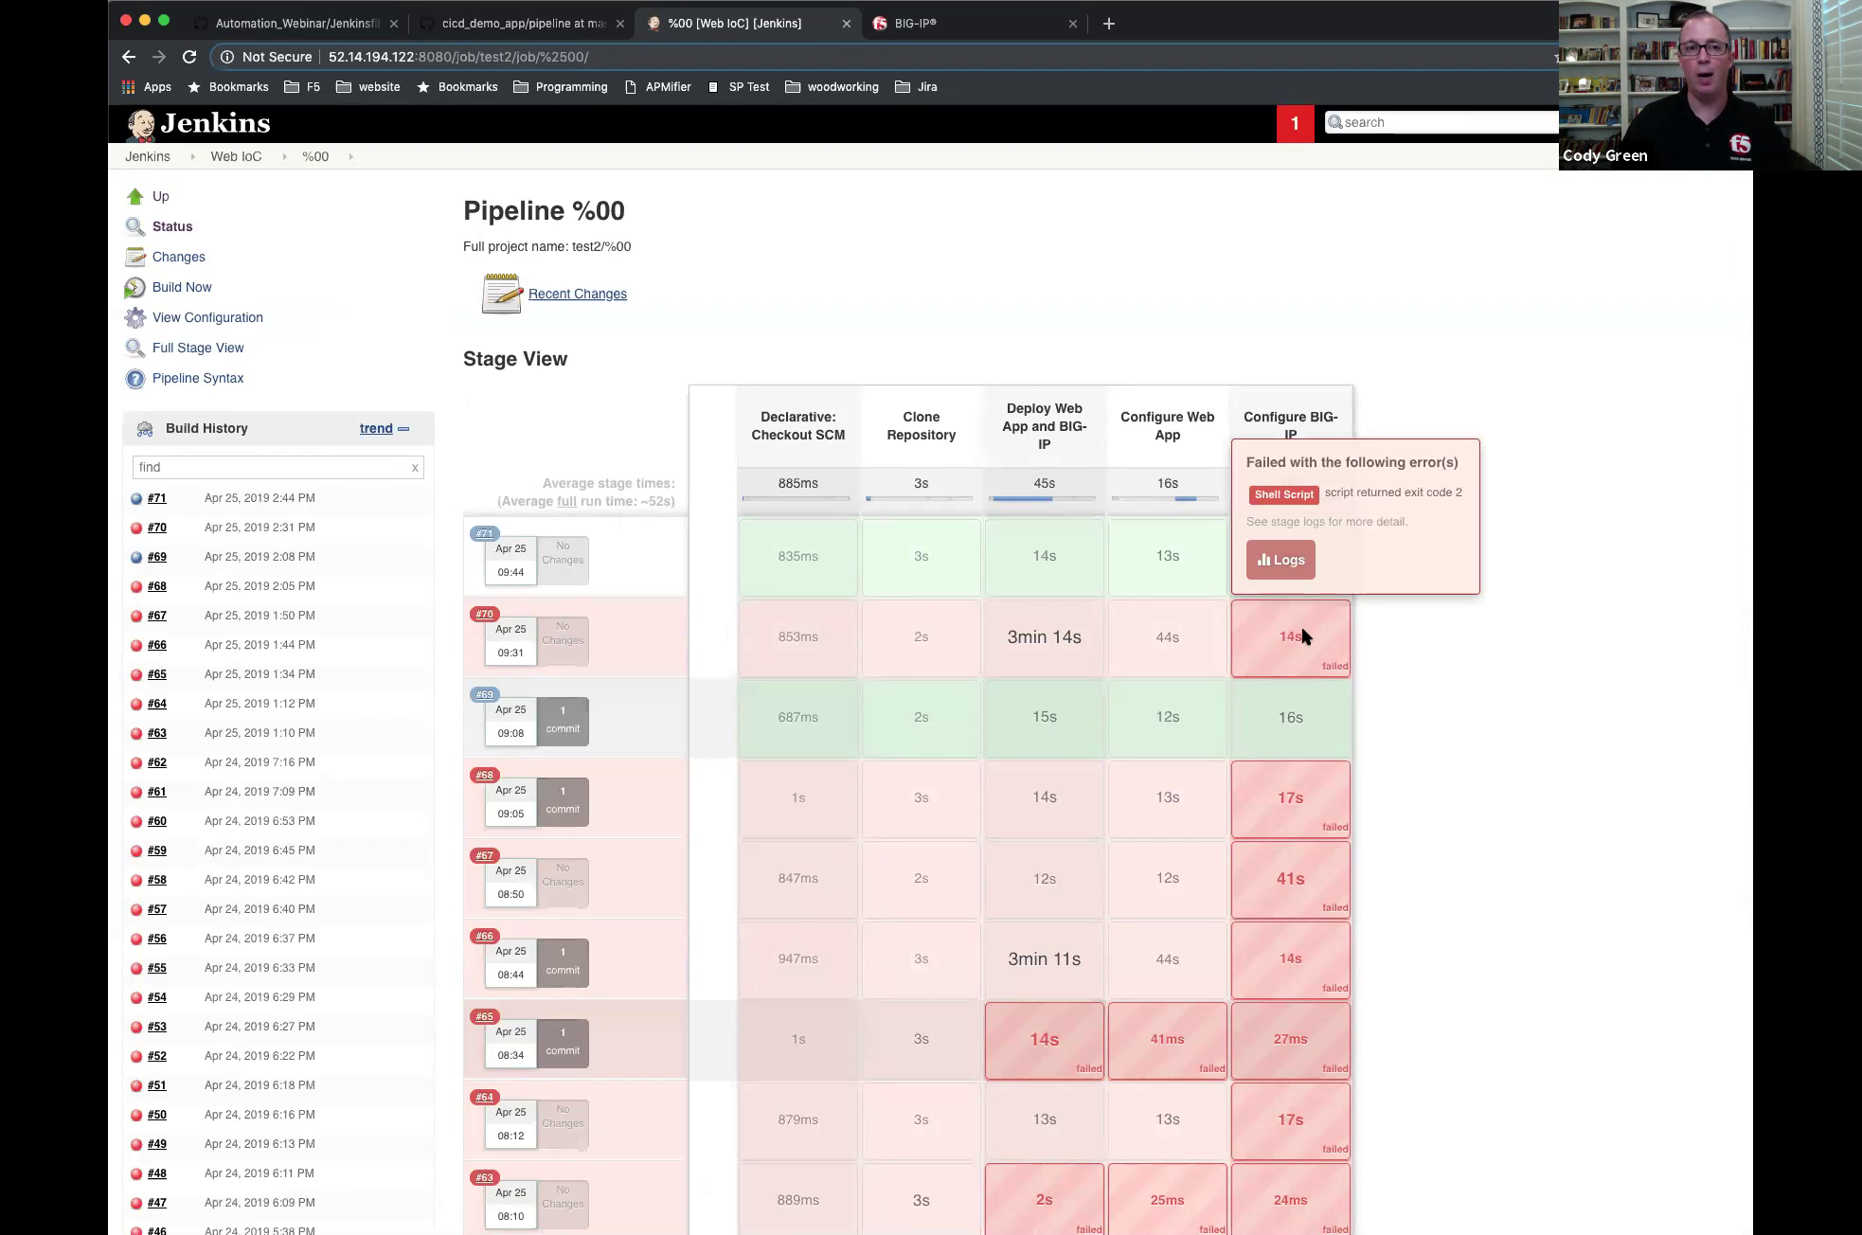
{"action": "left_click", "coordinate": [534, 28]}
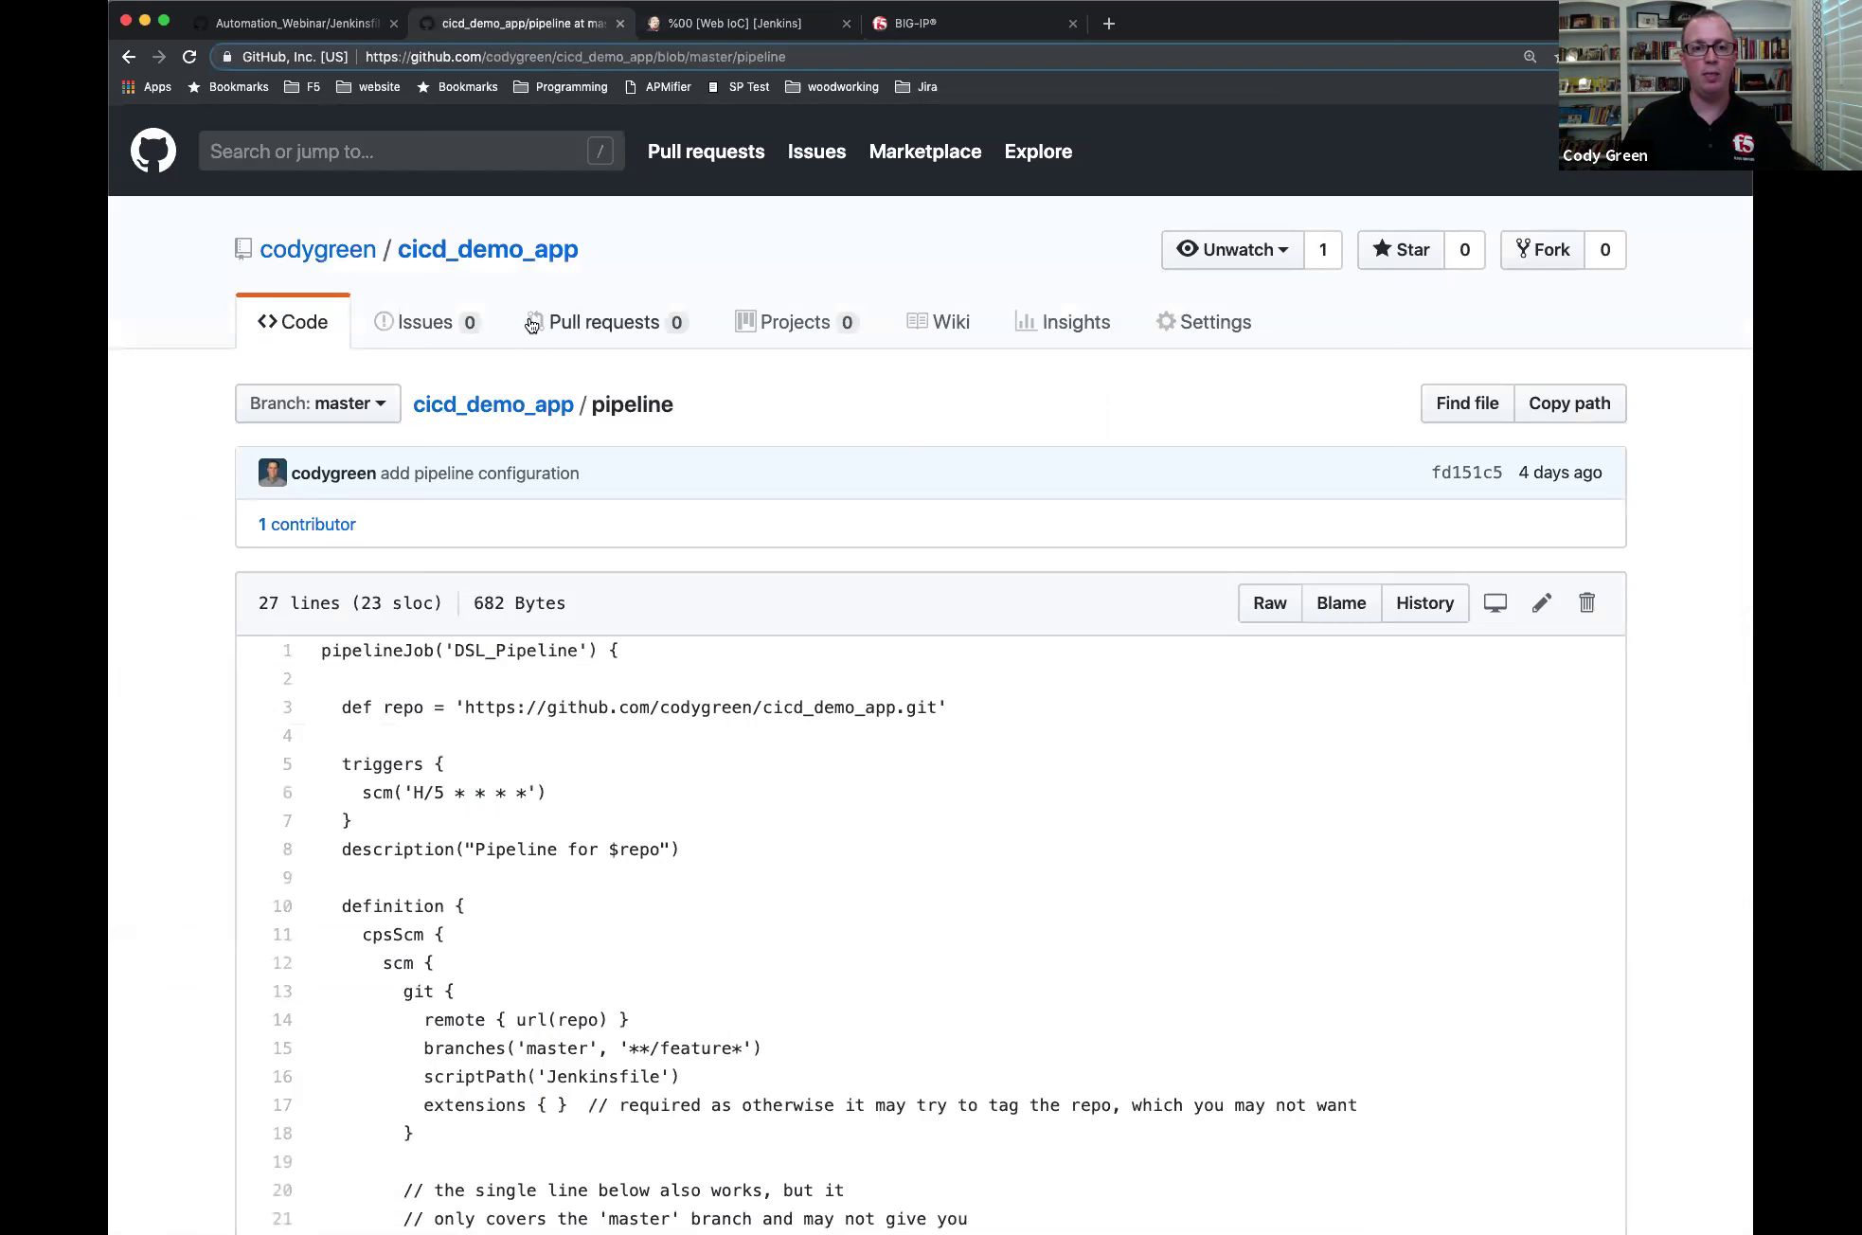
{"action": "left_click", "coordinate": [306, 38]}
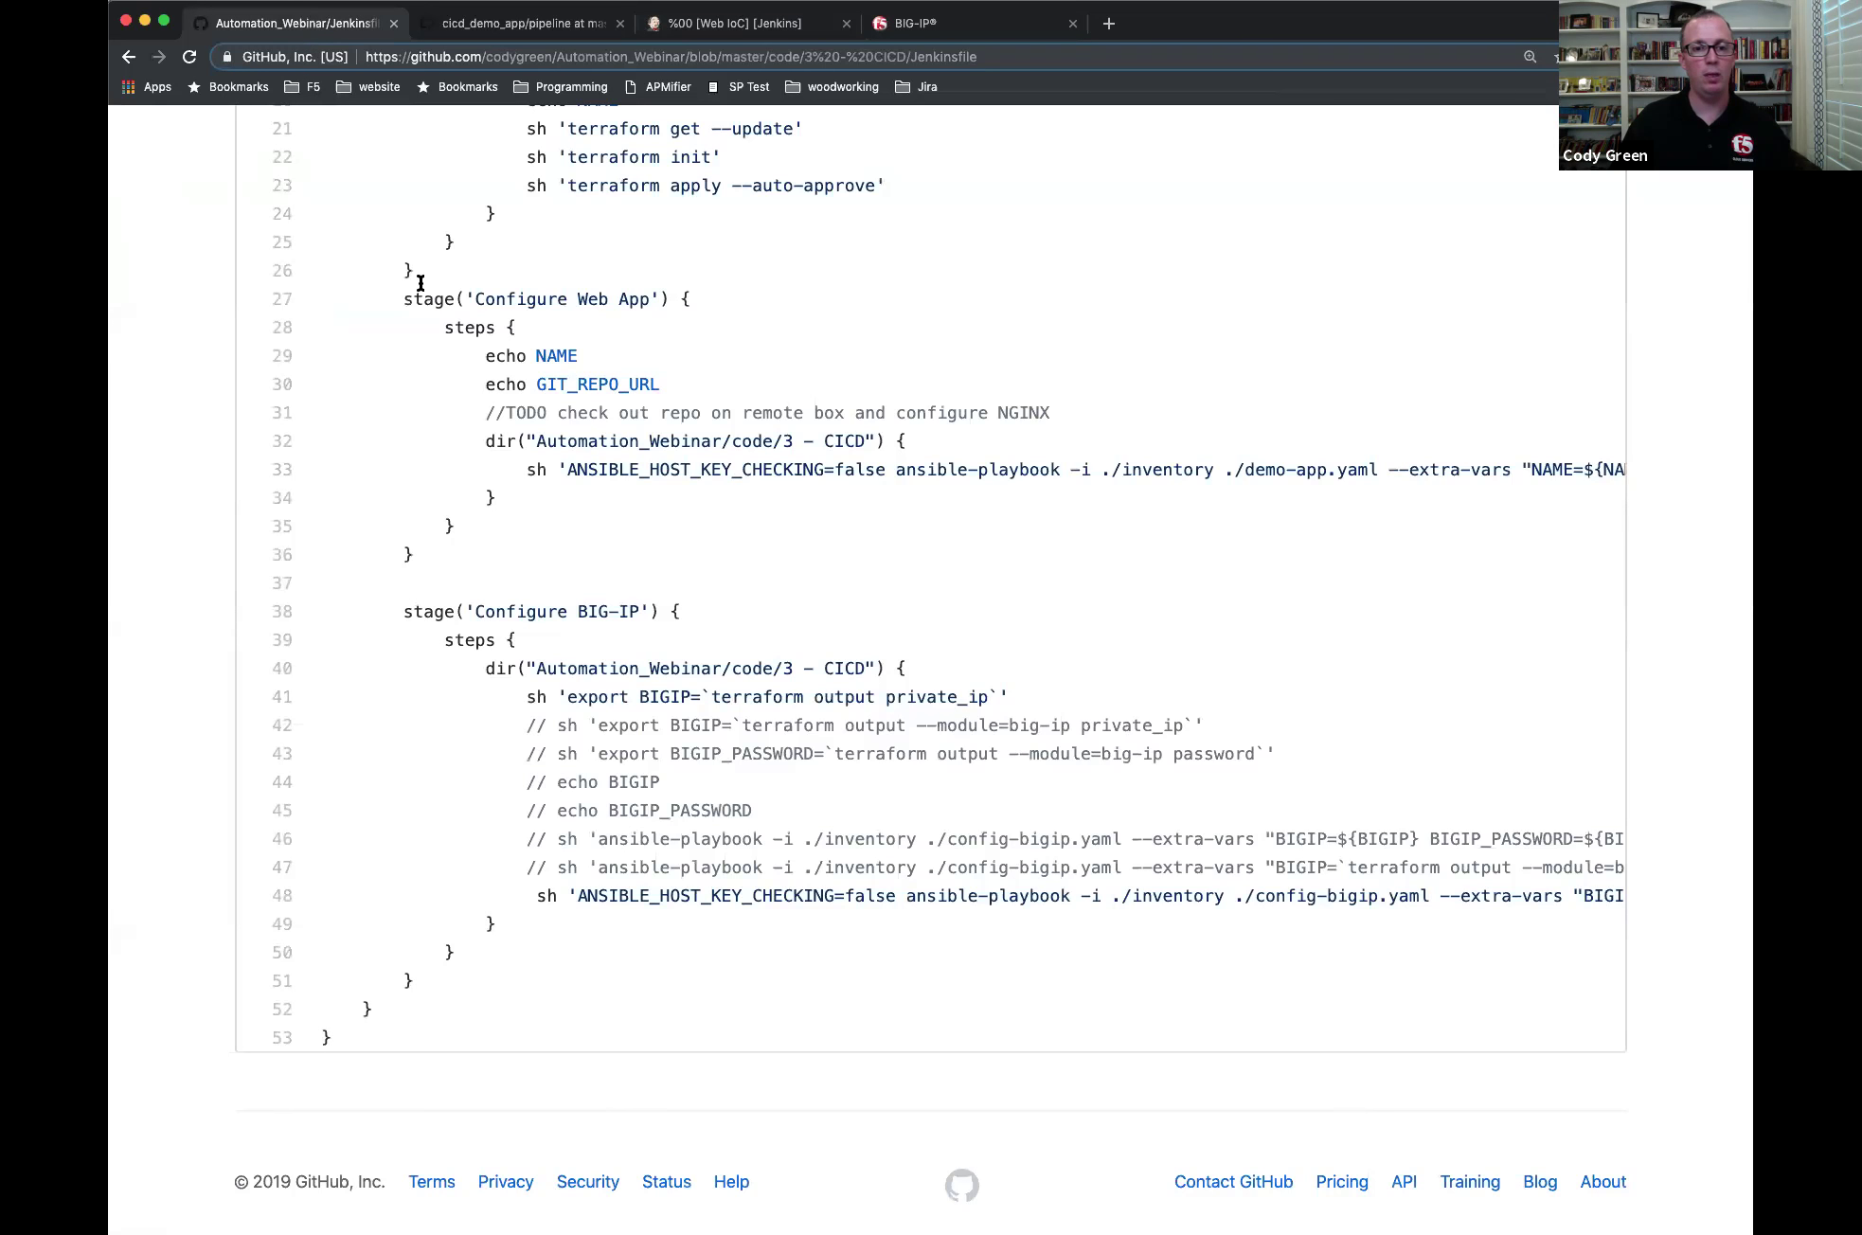
{"action": "scroll", "coordinate": [421, 283], "scroll_direction": "up", "scroll_amount": 5}
{"action": "scroll", "coordinate": [421, 284], "scroll_direction": "down", "scroll_amount": 2}
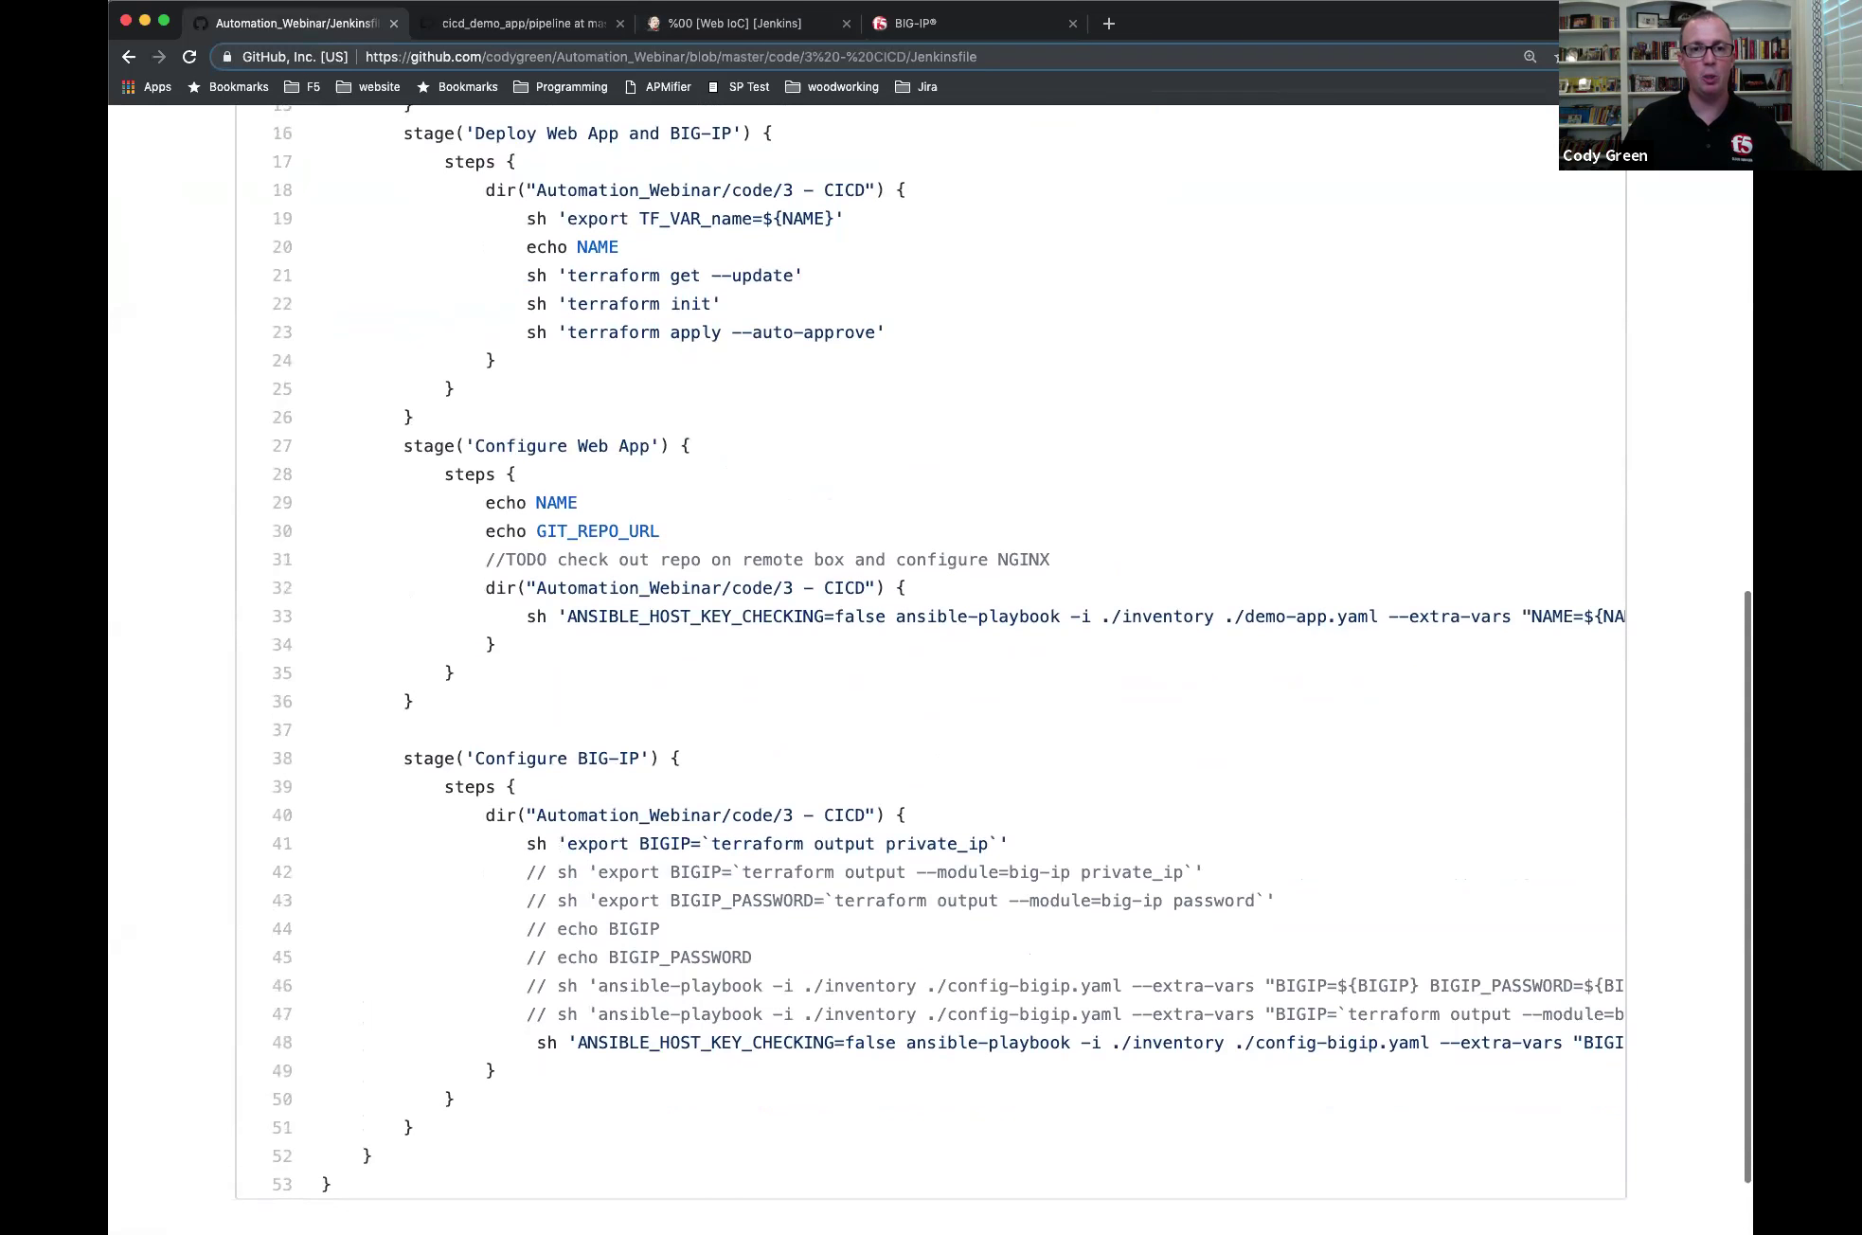
{"action": "scroll", "coordinate": [520, 416], "scroll_direction": "up", "scroll_amount": 4}
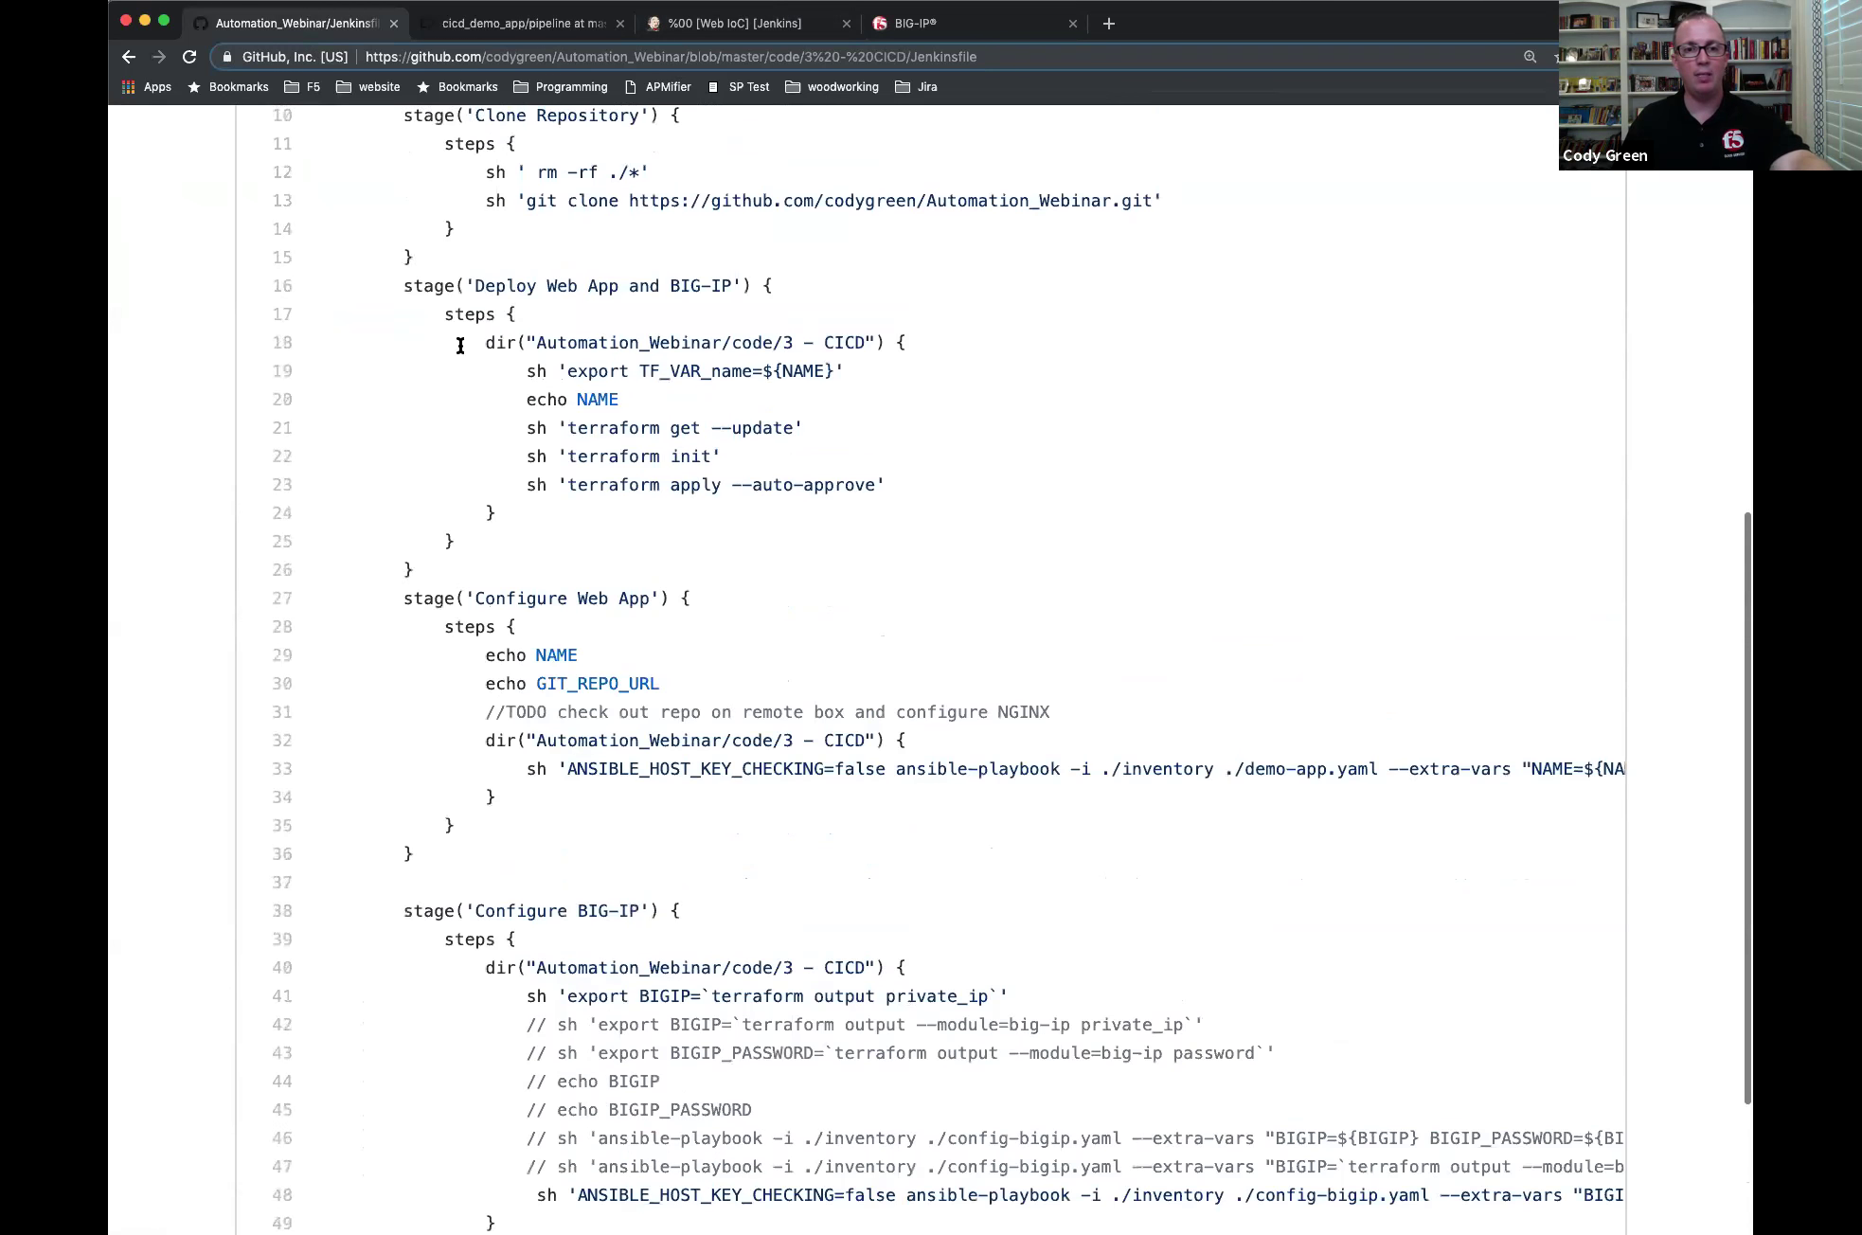
{"action": "left_click", "coordinate": [700, 23]}
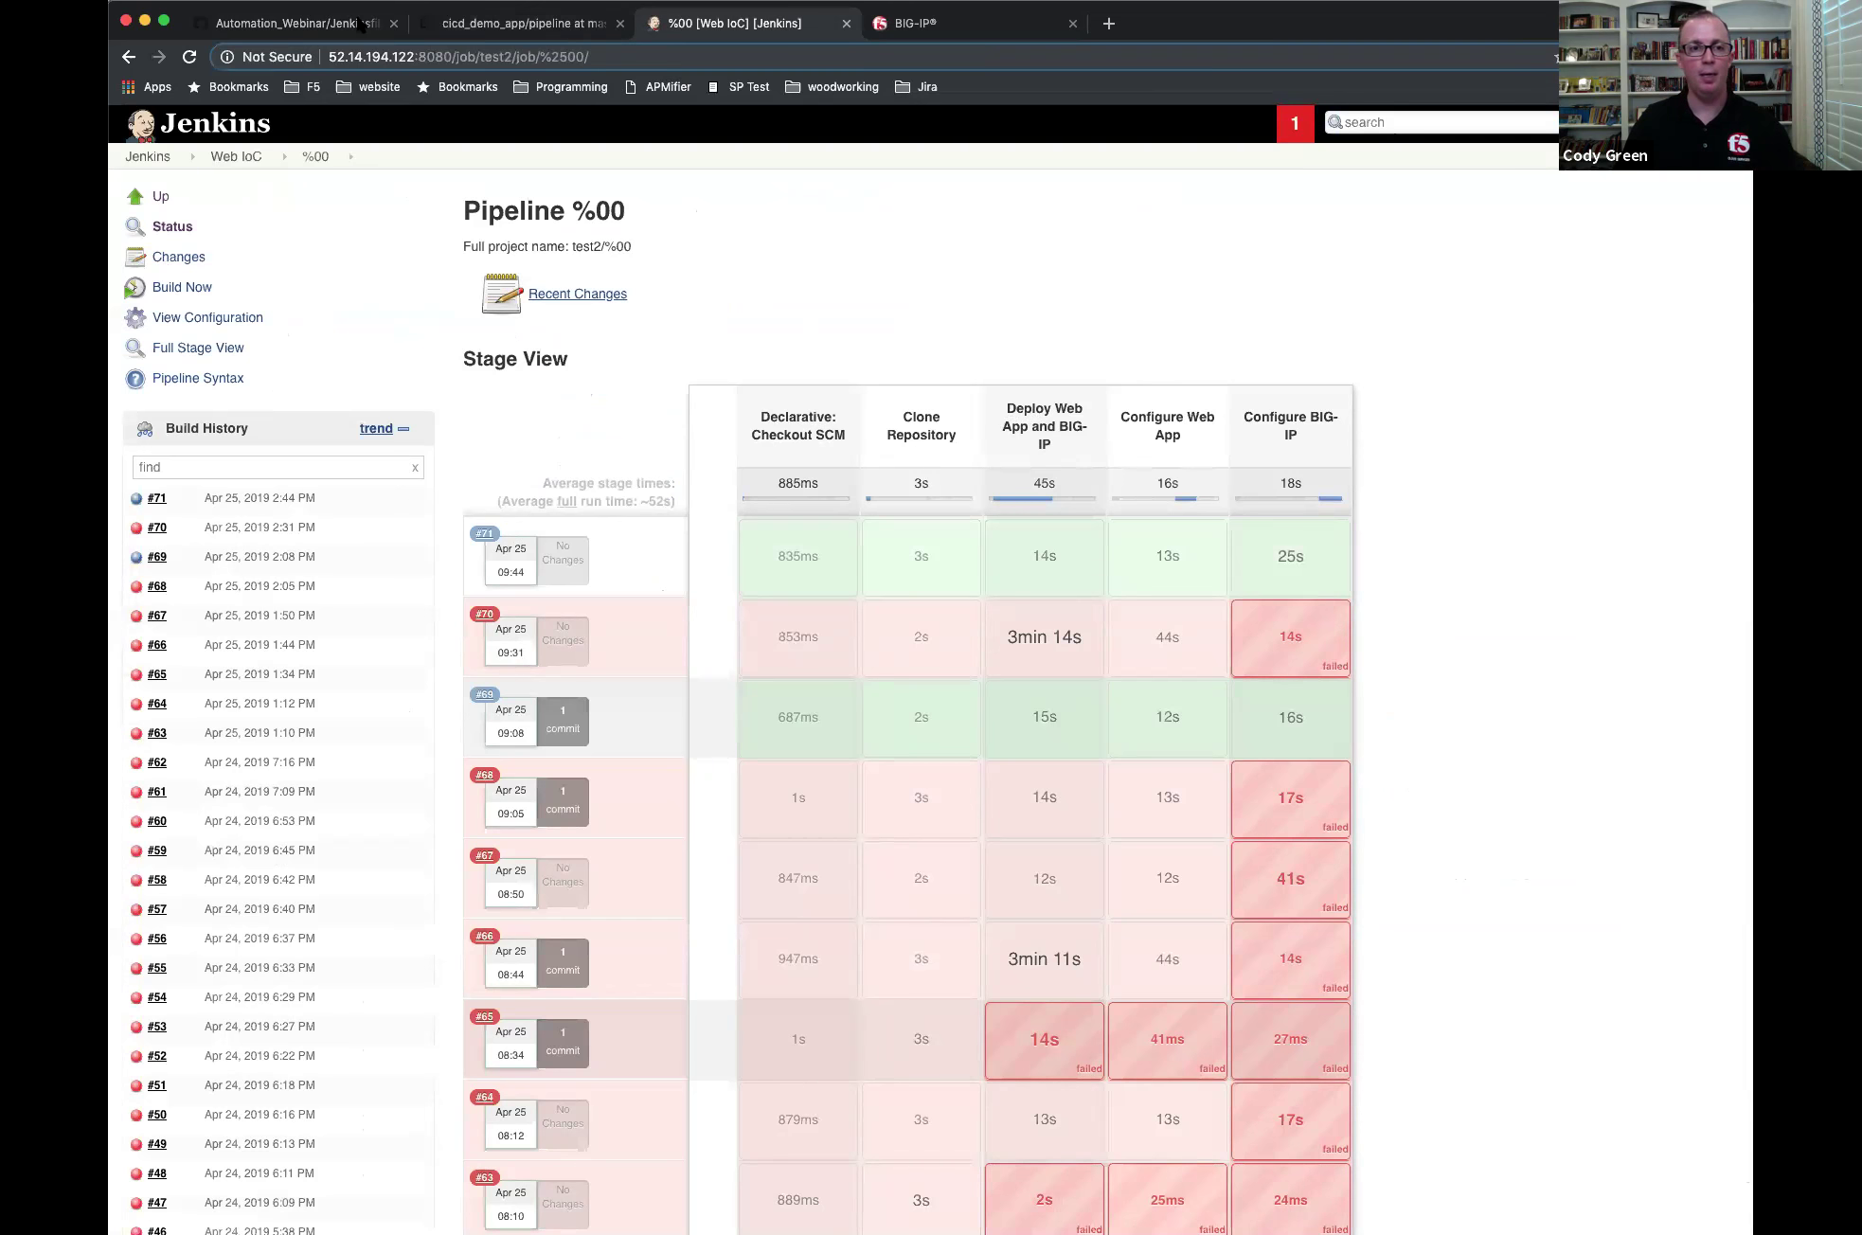
{"action": "left_click", "coordinate": [303, 23]}
{"action": "scroll", "coordinate": [517, 402], "scroll_direction": "down", "scroll_amount": 2}
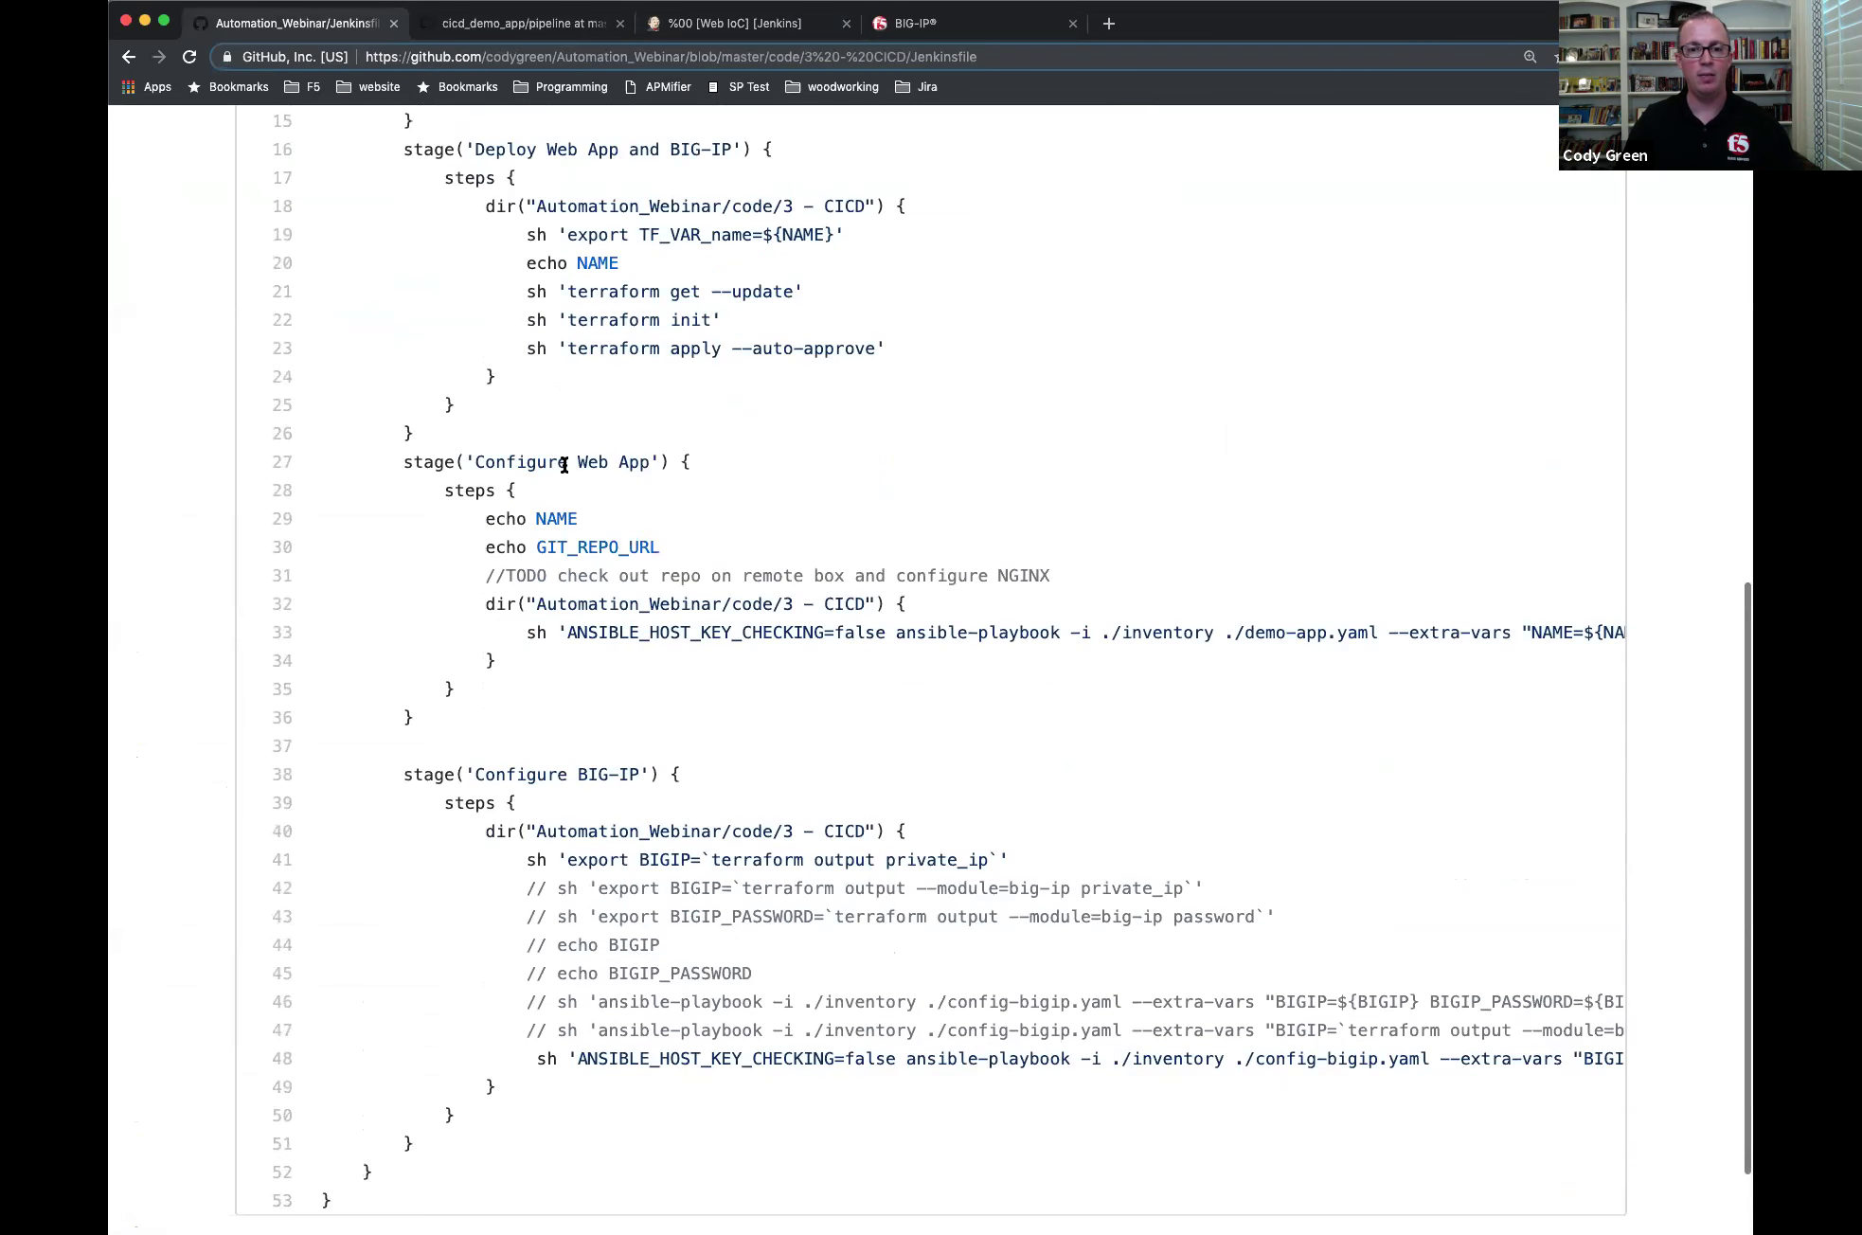
- Switch back to the Jenkins %00 pipeline and view the Configure Web App stage logs of build #71, closing them again
{"action": "left_click", "coordinate": [734, 26]}
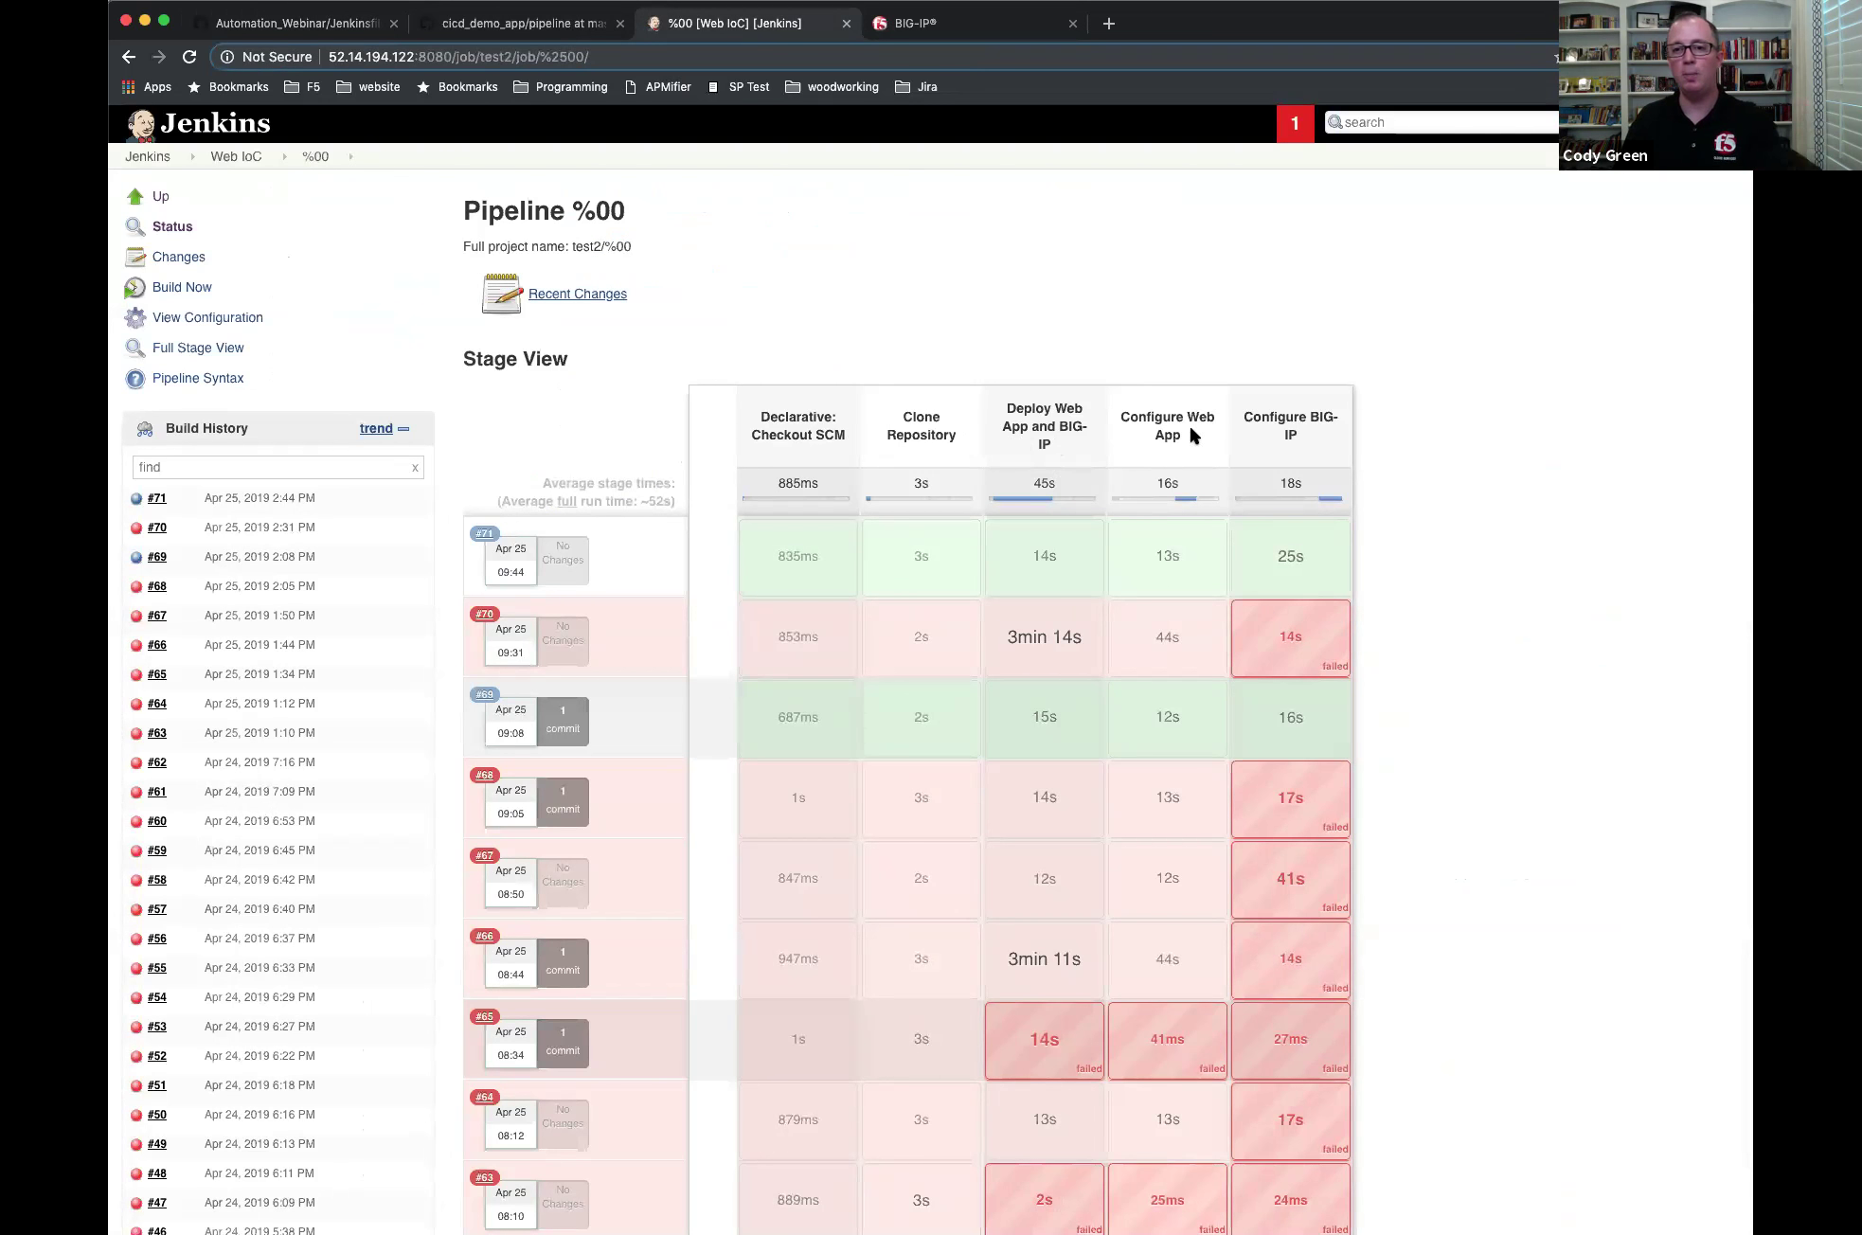
{"action": "mouse_move", "coordinate": [1157, 566]}
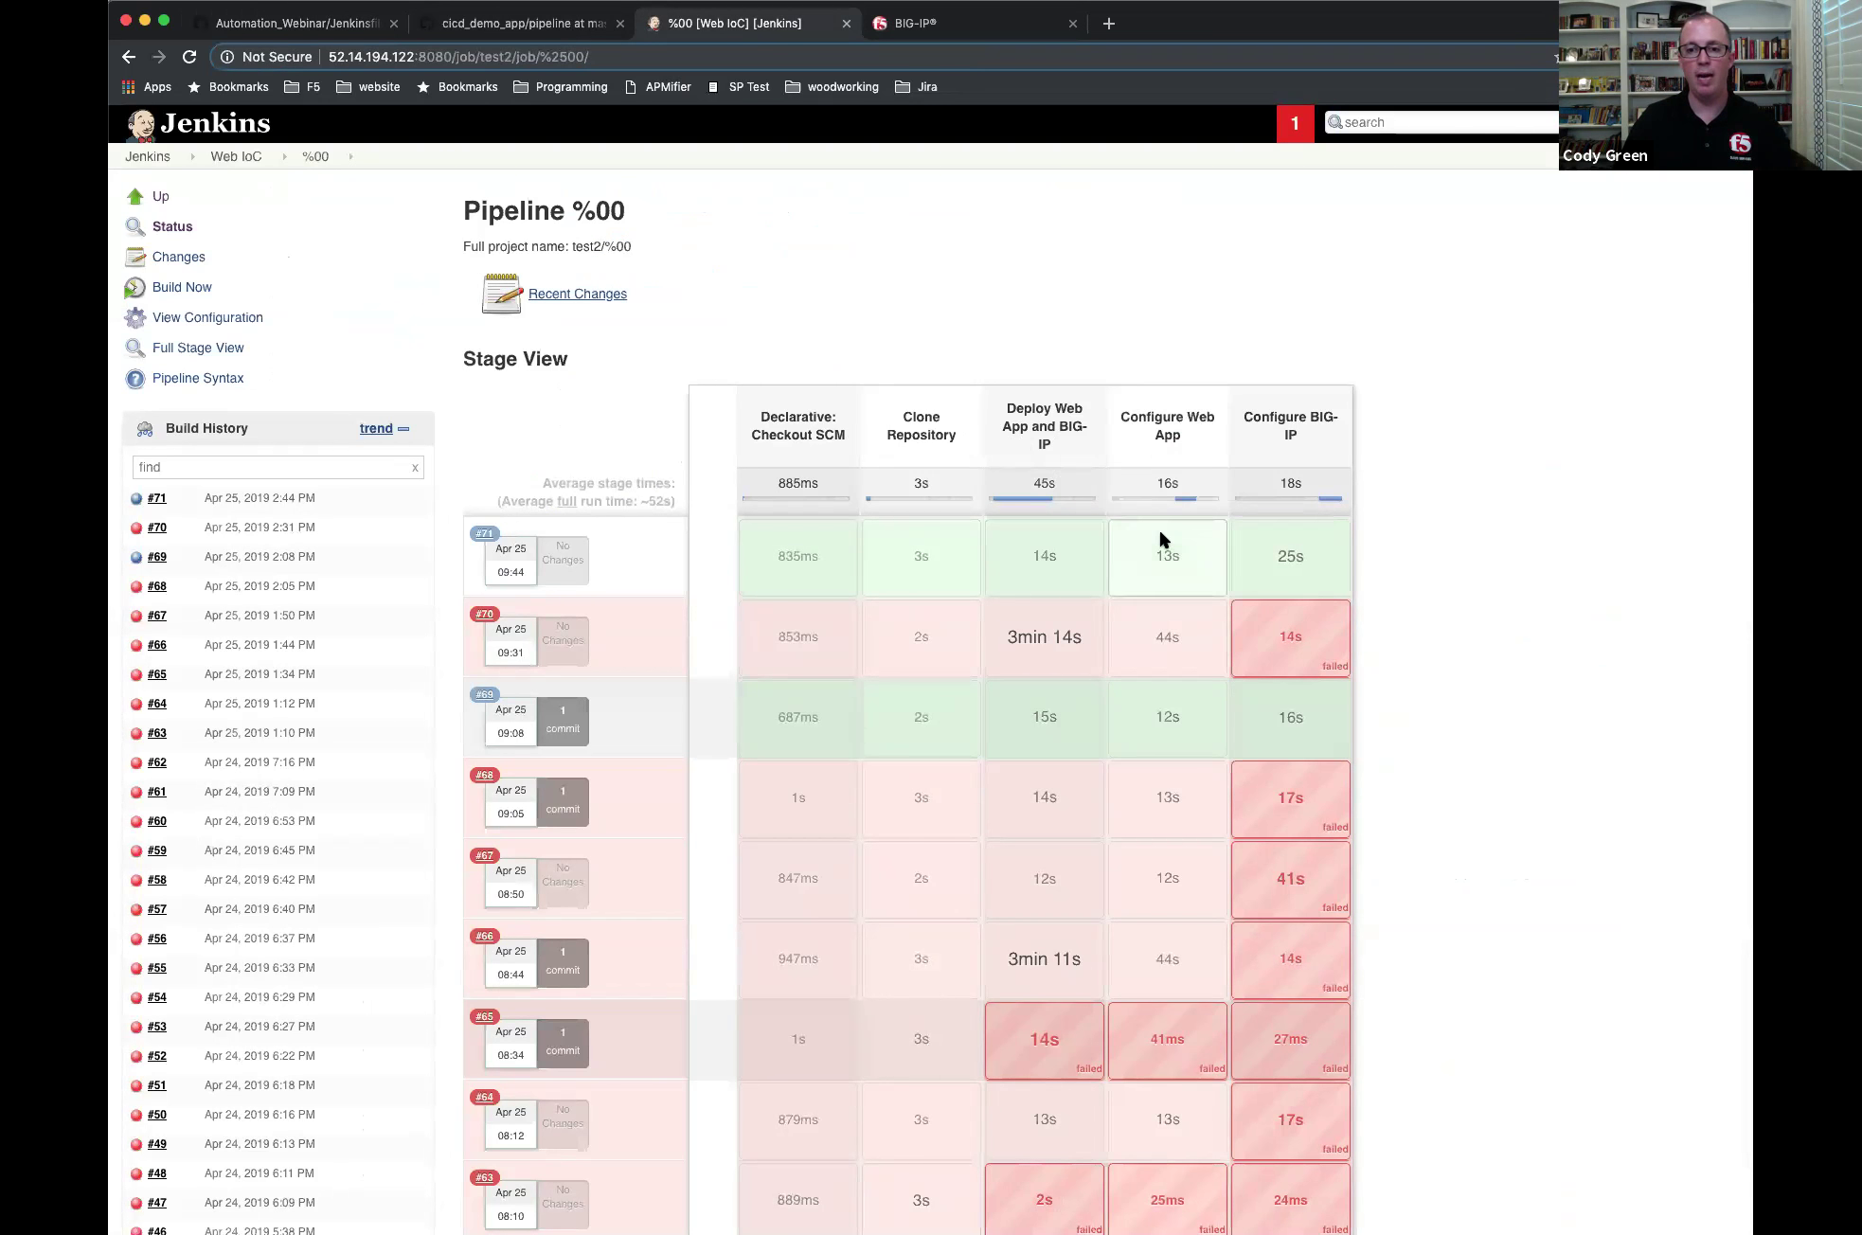
{"action": "left_click", "coordinate": [1158, 480]}
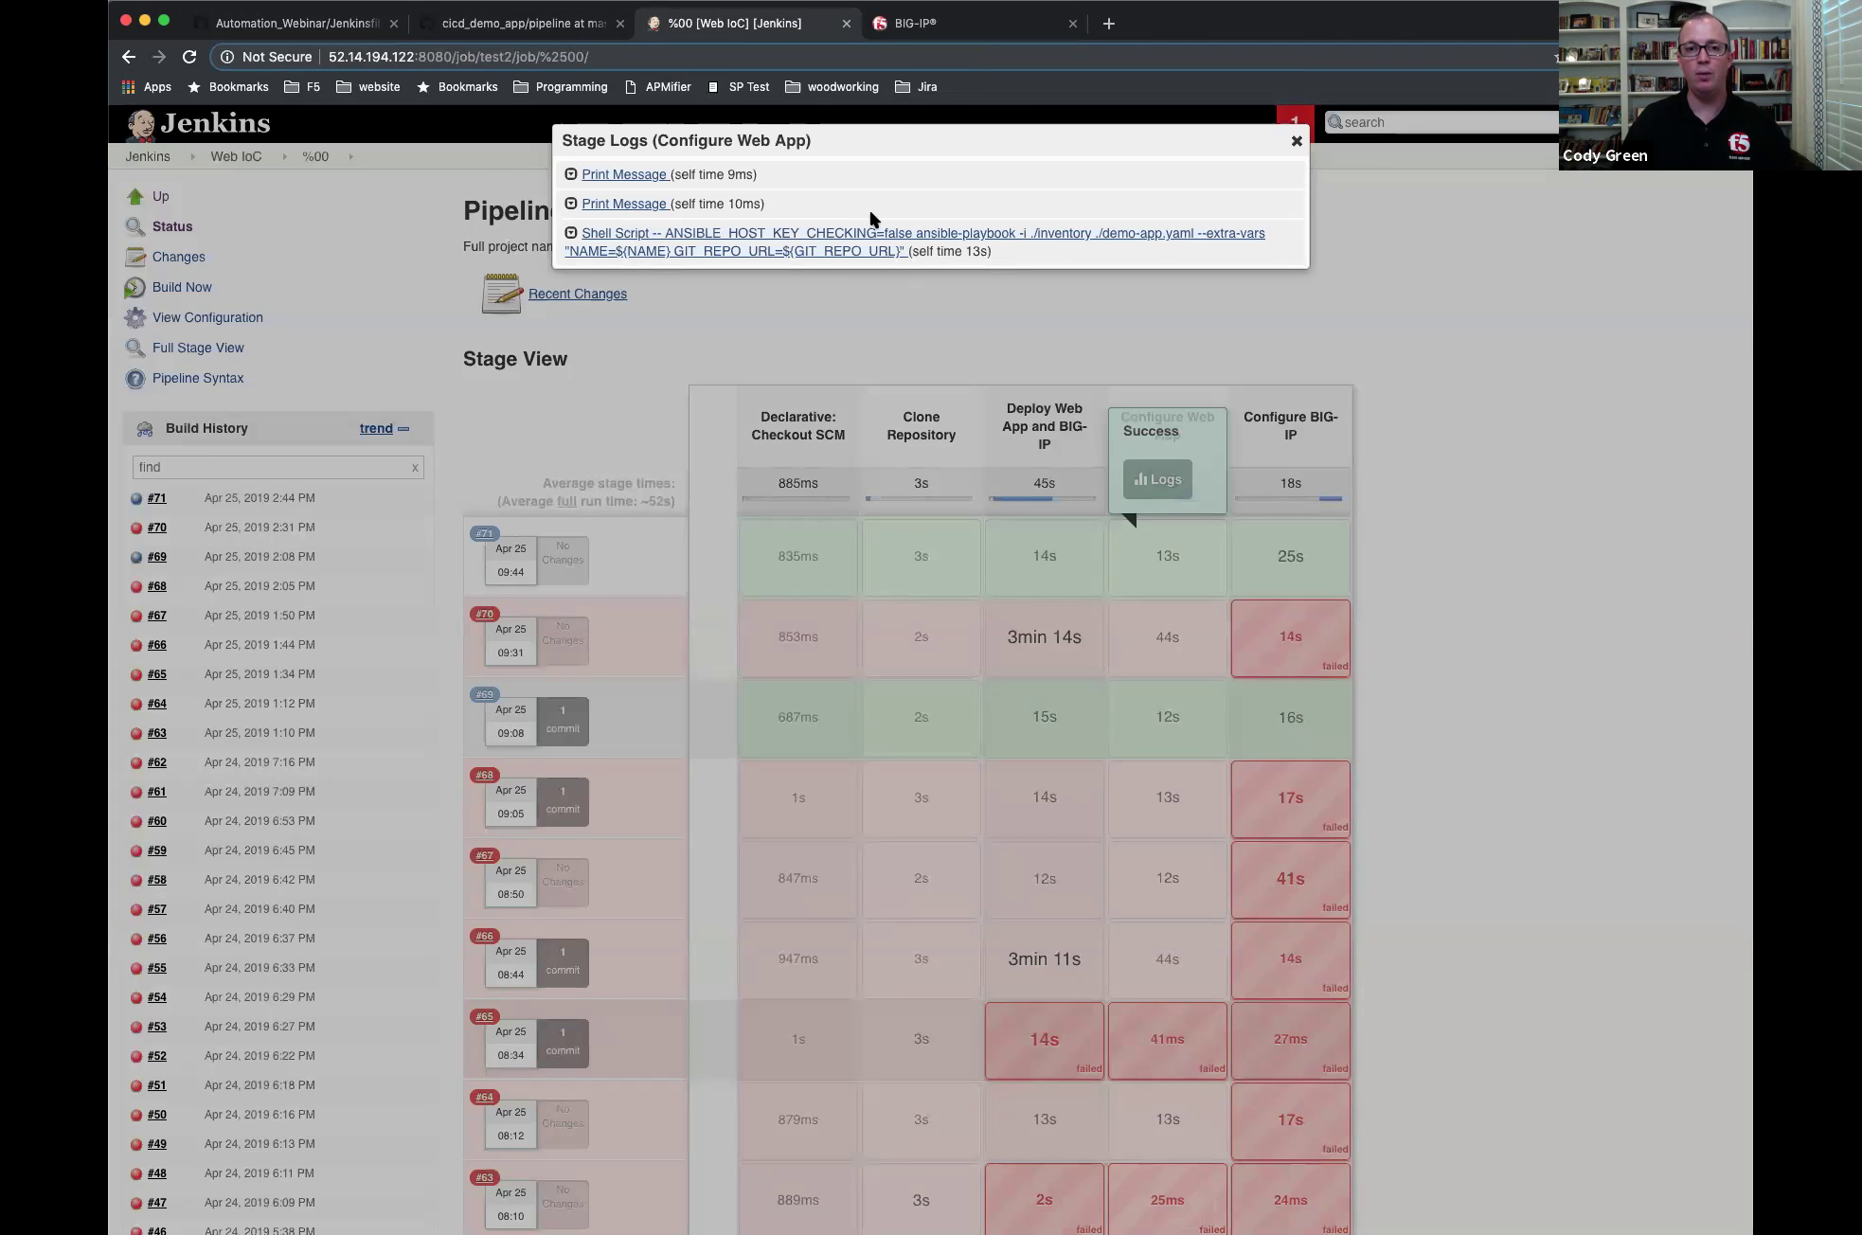
{"action": "left_click", "coordinate": [1297, 141]}
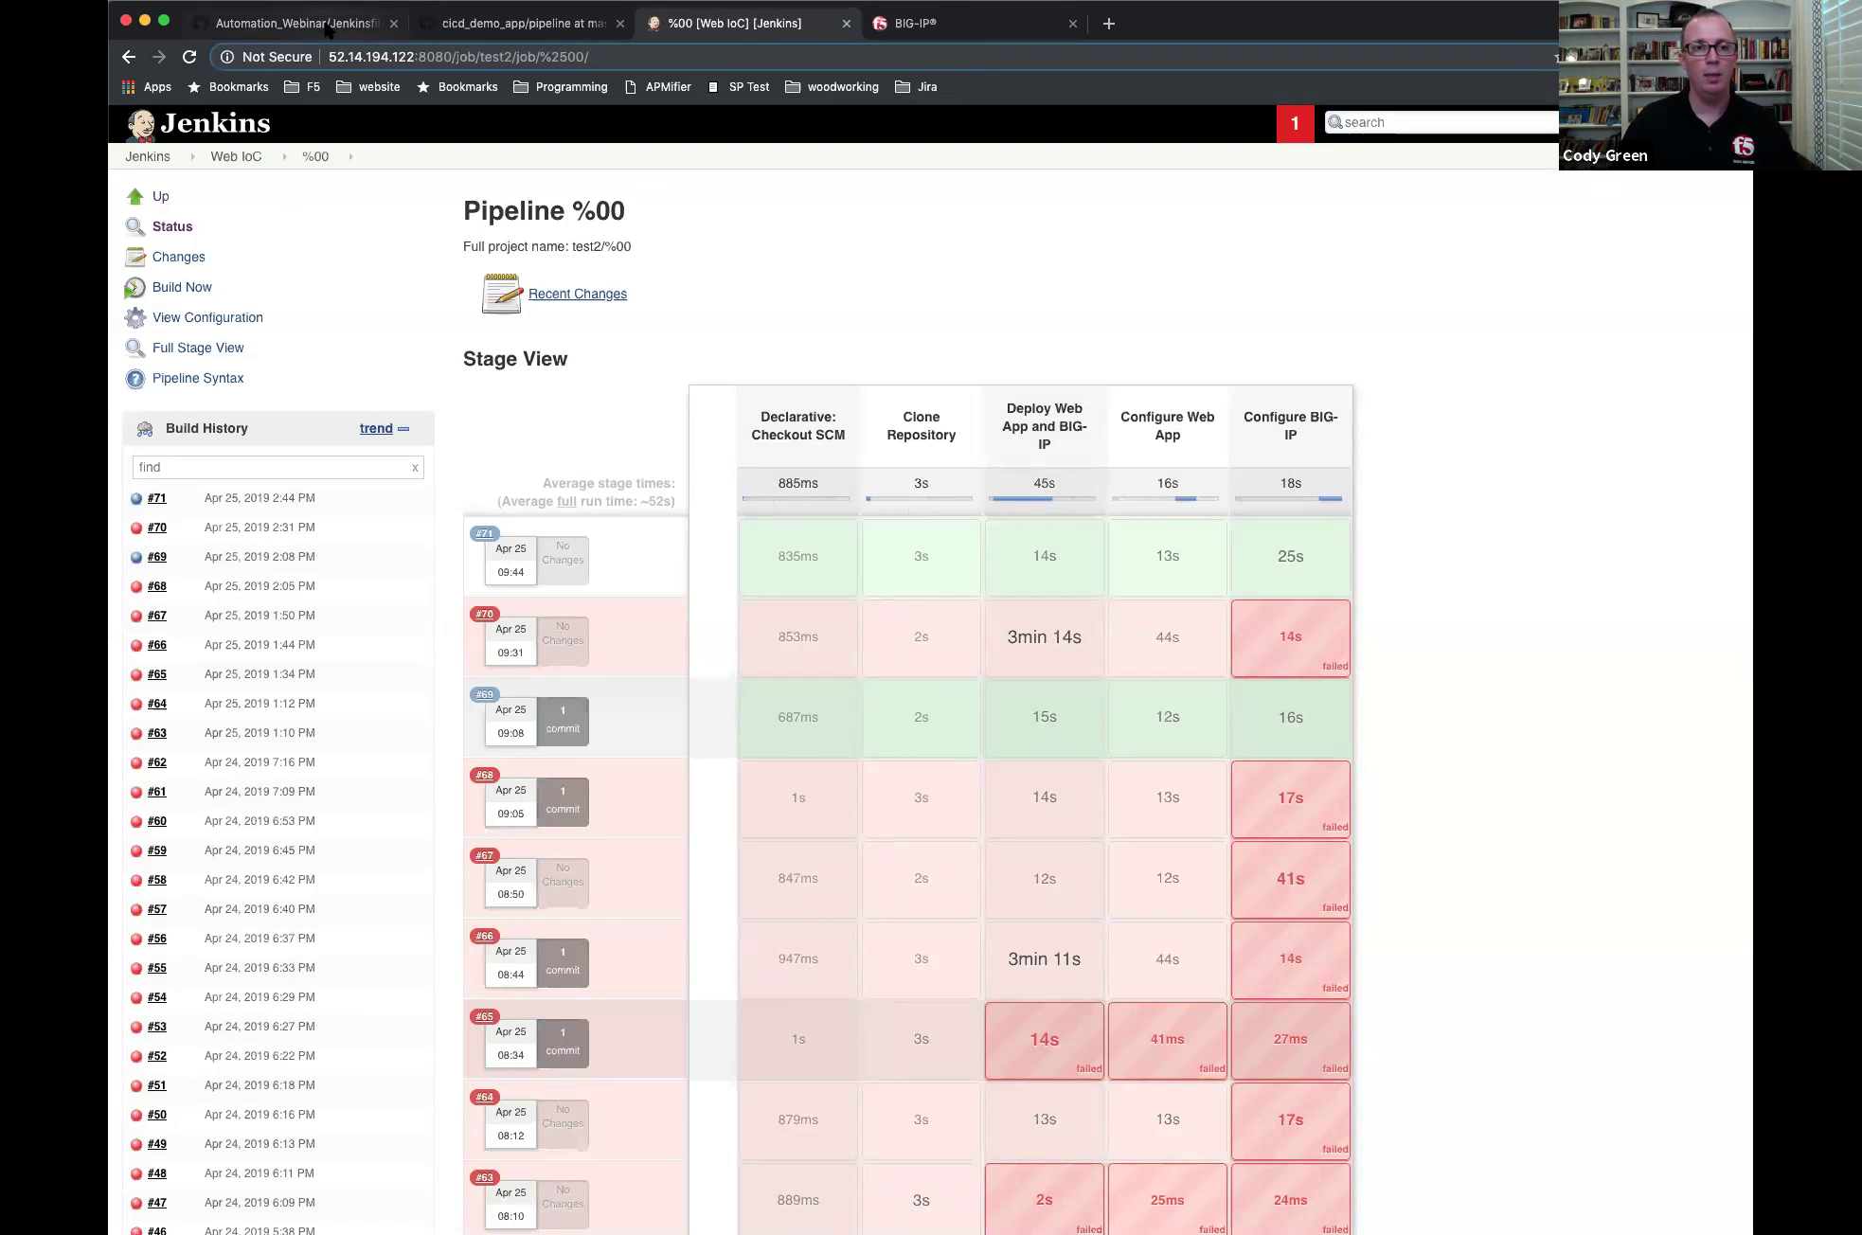
- Return to the Jenkinsfile on GitHub, go up to its 3 - CICD folder and open main.tf
{"action": "left_click", "coordinate": [289, 23]}
{"action": "scroll", "coordinate": [518, 420], "scroll_direction": "up", "scroll_amount": 10}
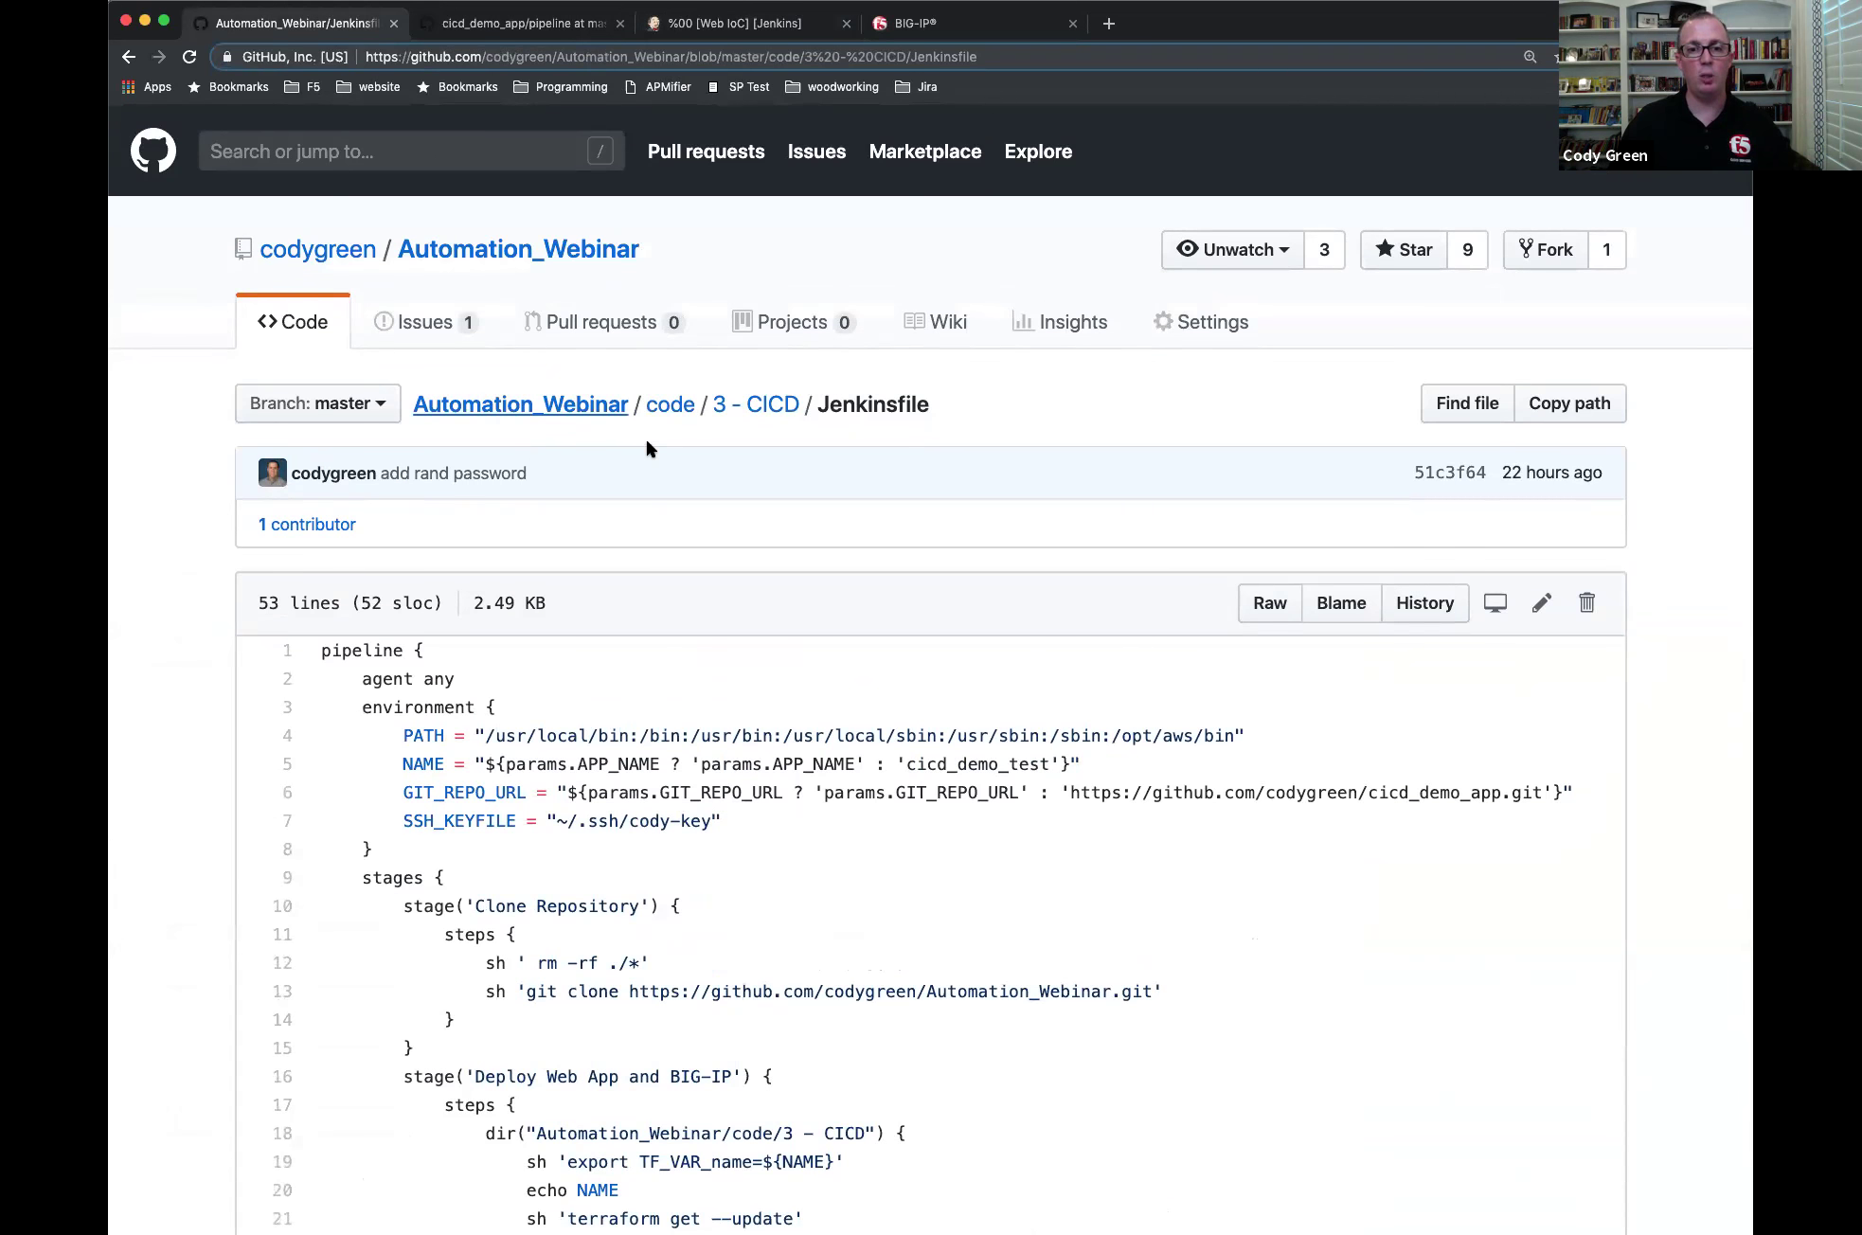
{"action": "left_click", "coordinate": [744, 409]}
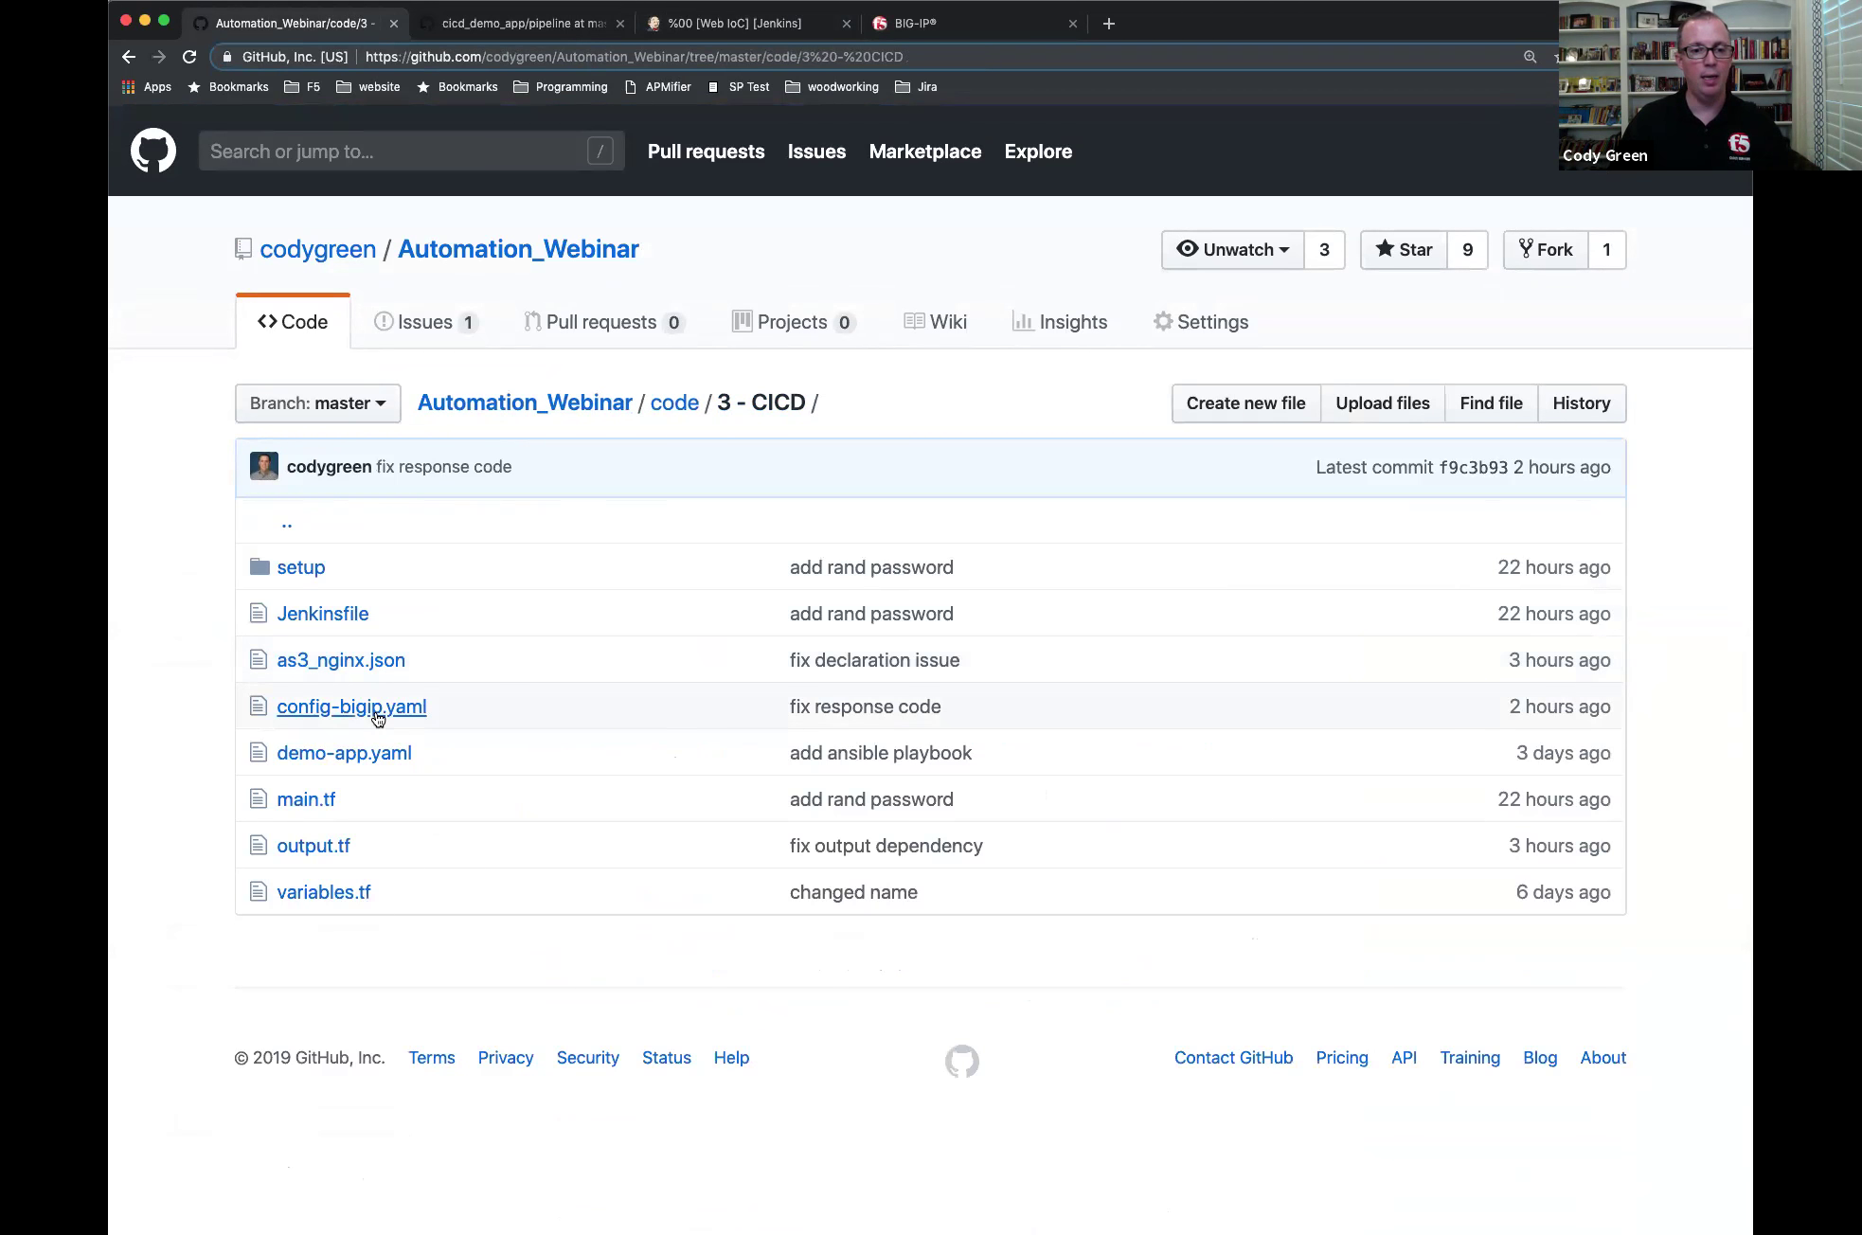
{"action": "left_click", "coordinate": [306, 800]}
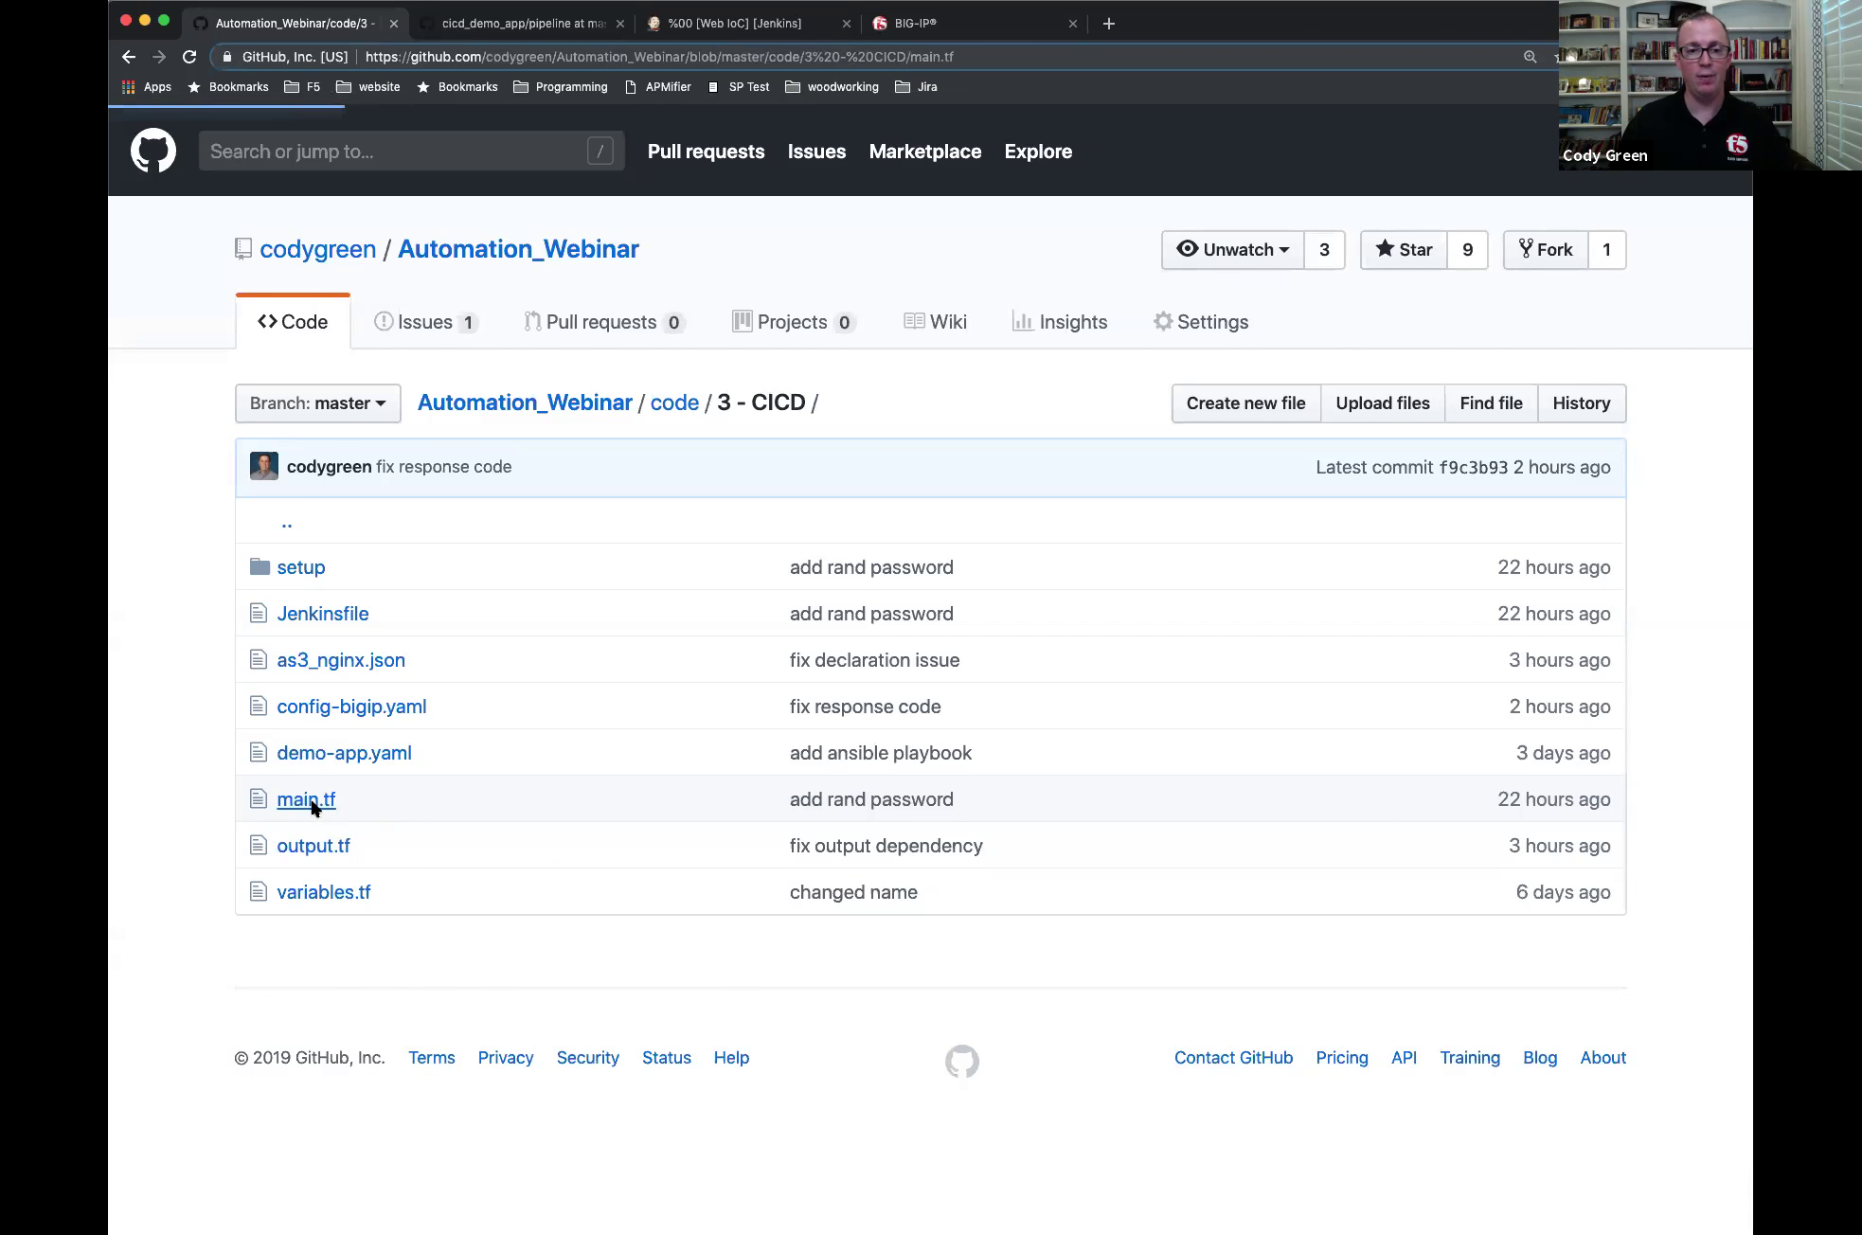
- Highlight the s3 backend settings in the terraform block of main.tf, then clear the selection
{"action": "scroll", "coordinate": [820, 697], "scroll_direction": "down", "scroll_amount": 5}
{"action": "scroll", "coordinate": [822, 701], "scroll_direction": "down", "scroll_amount": 1}
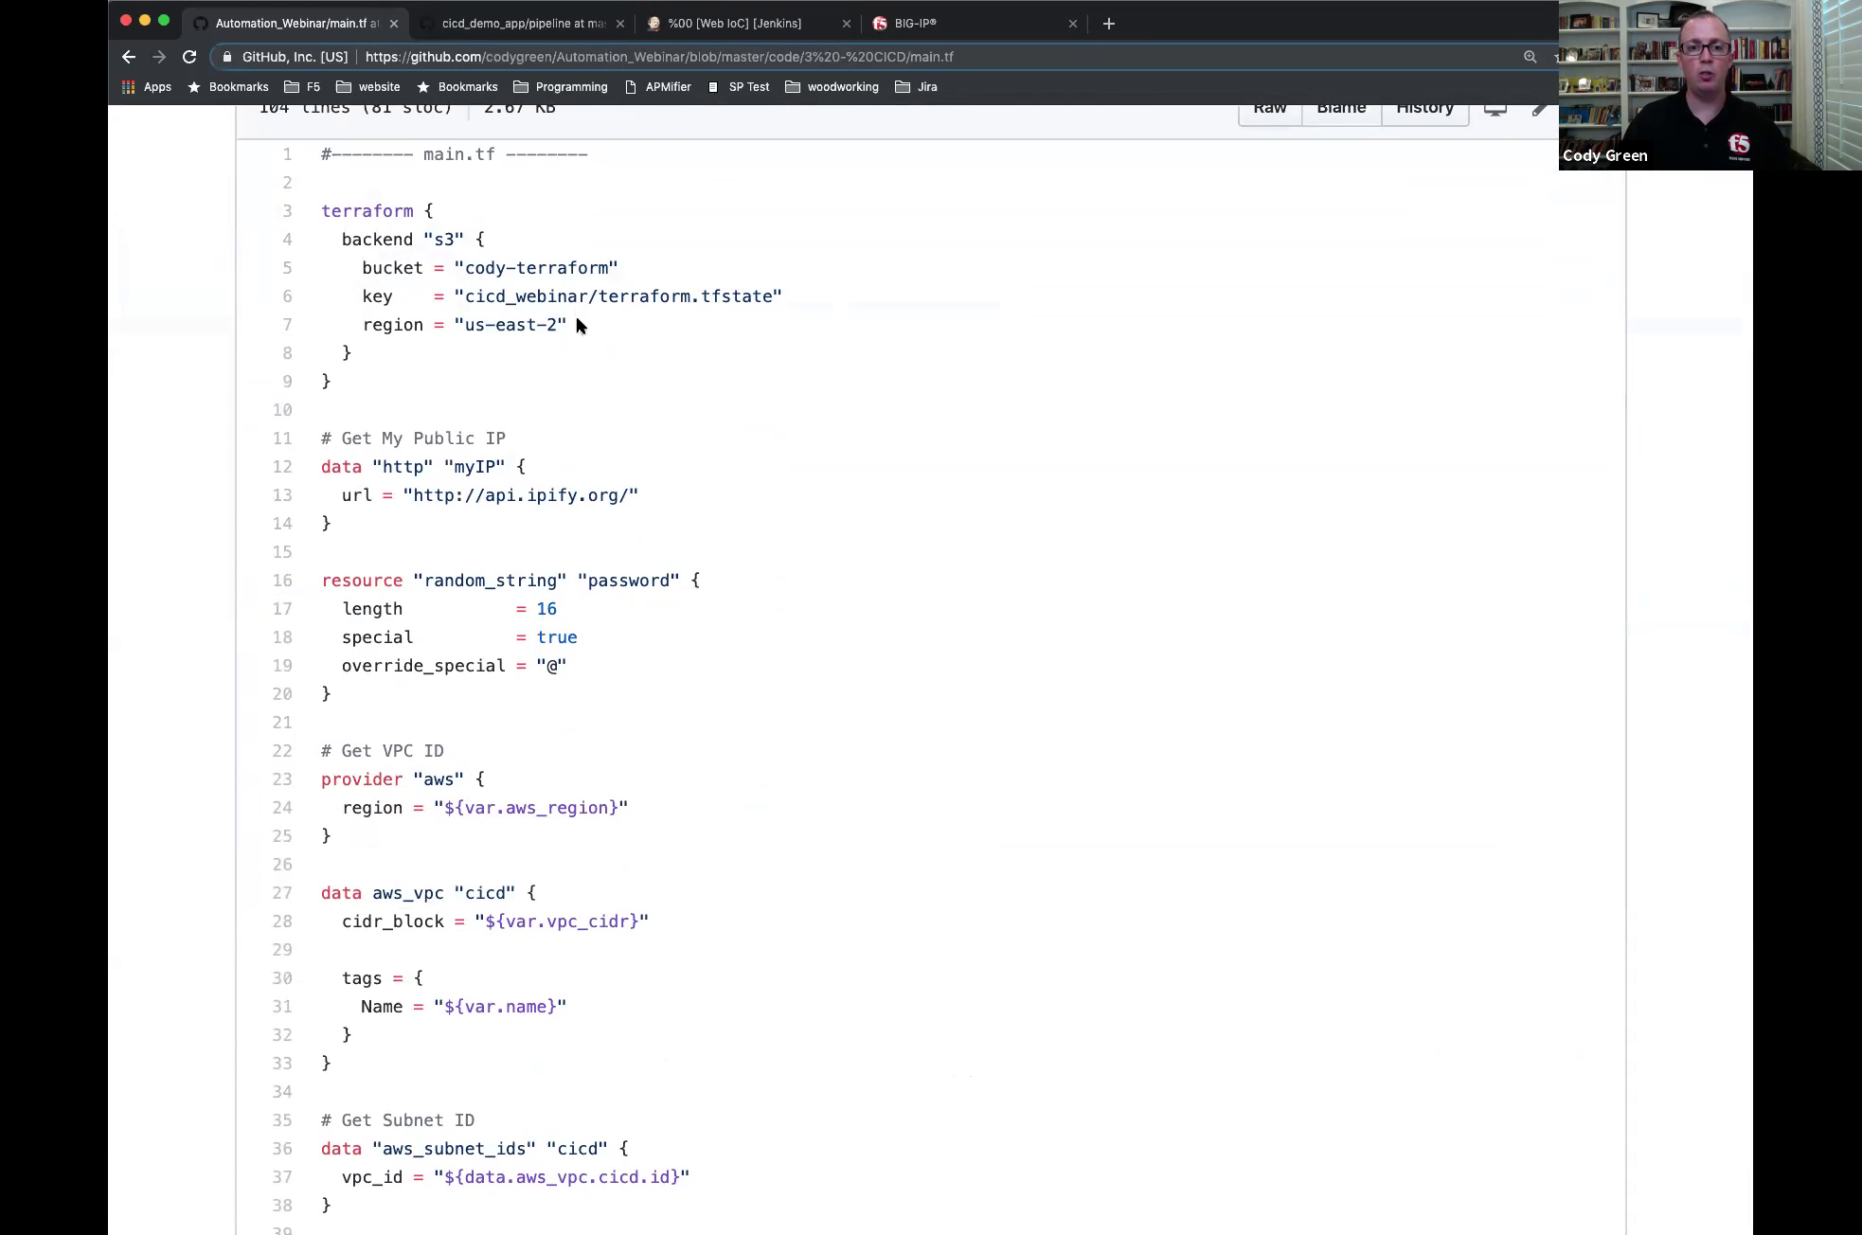
{"action": "left_click_drag", "start_coordinate": [573, 325], "coordinate": [340, 237]}
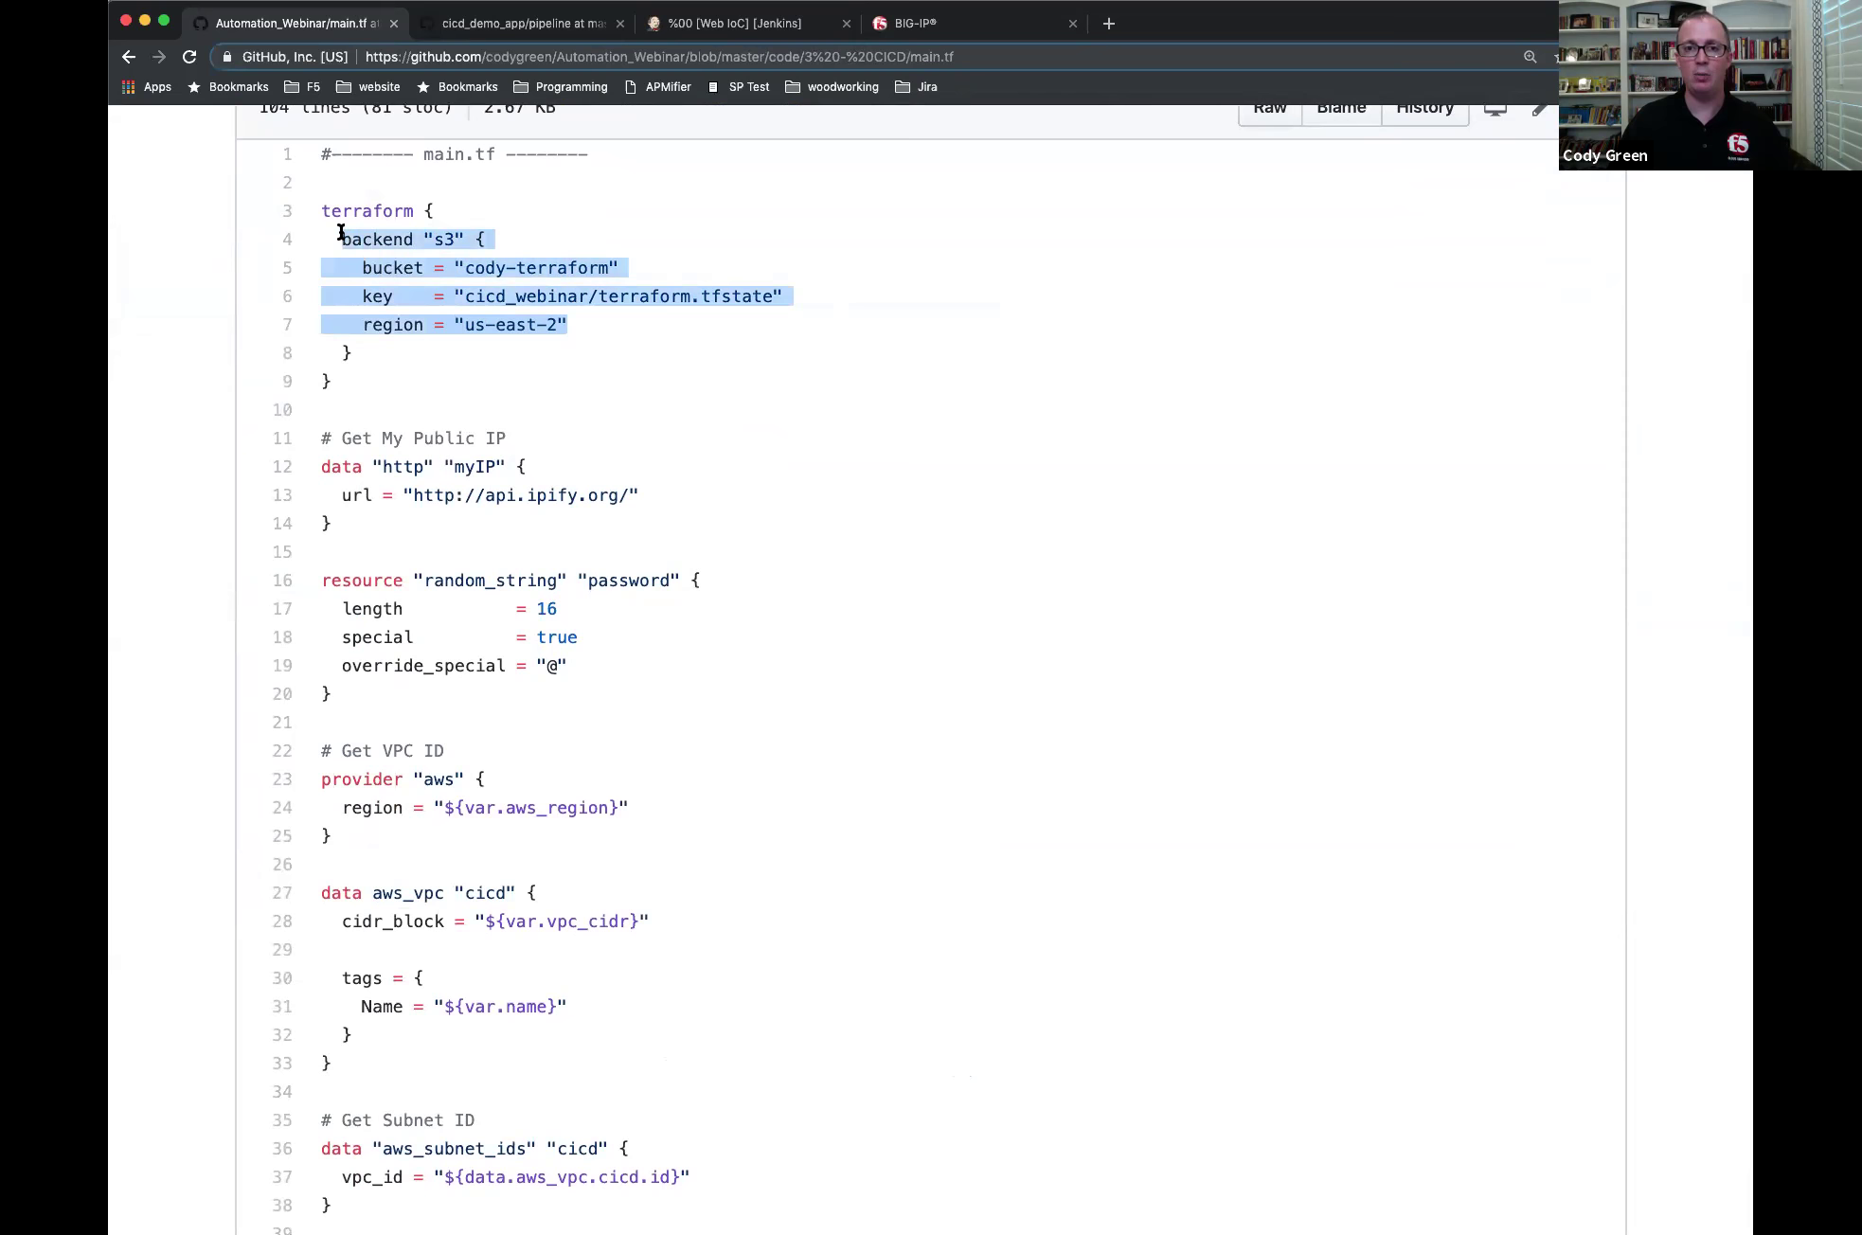
{"action": "scroll", "coordinate": [618, 378], "scroll_direction": "down", "scroll_amount": 2}
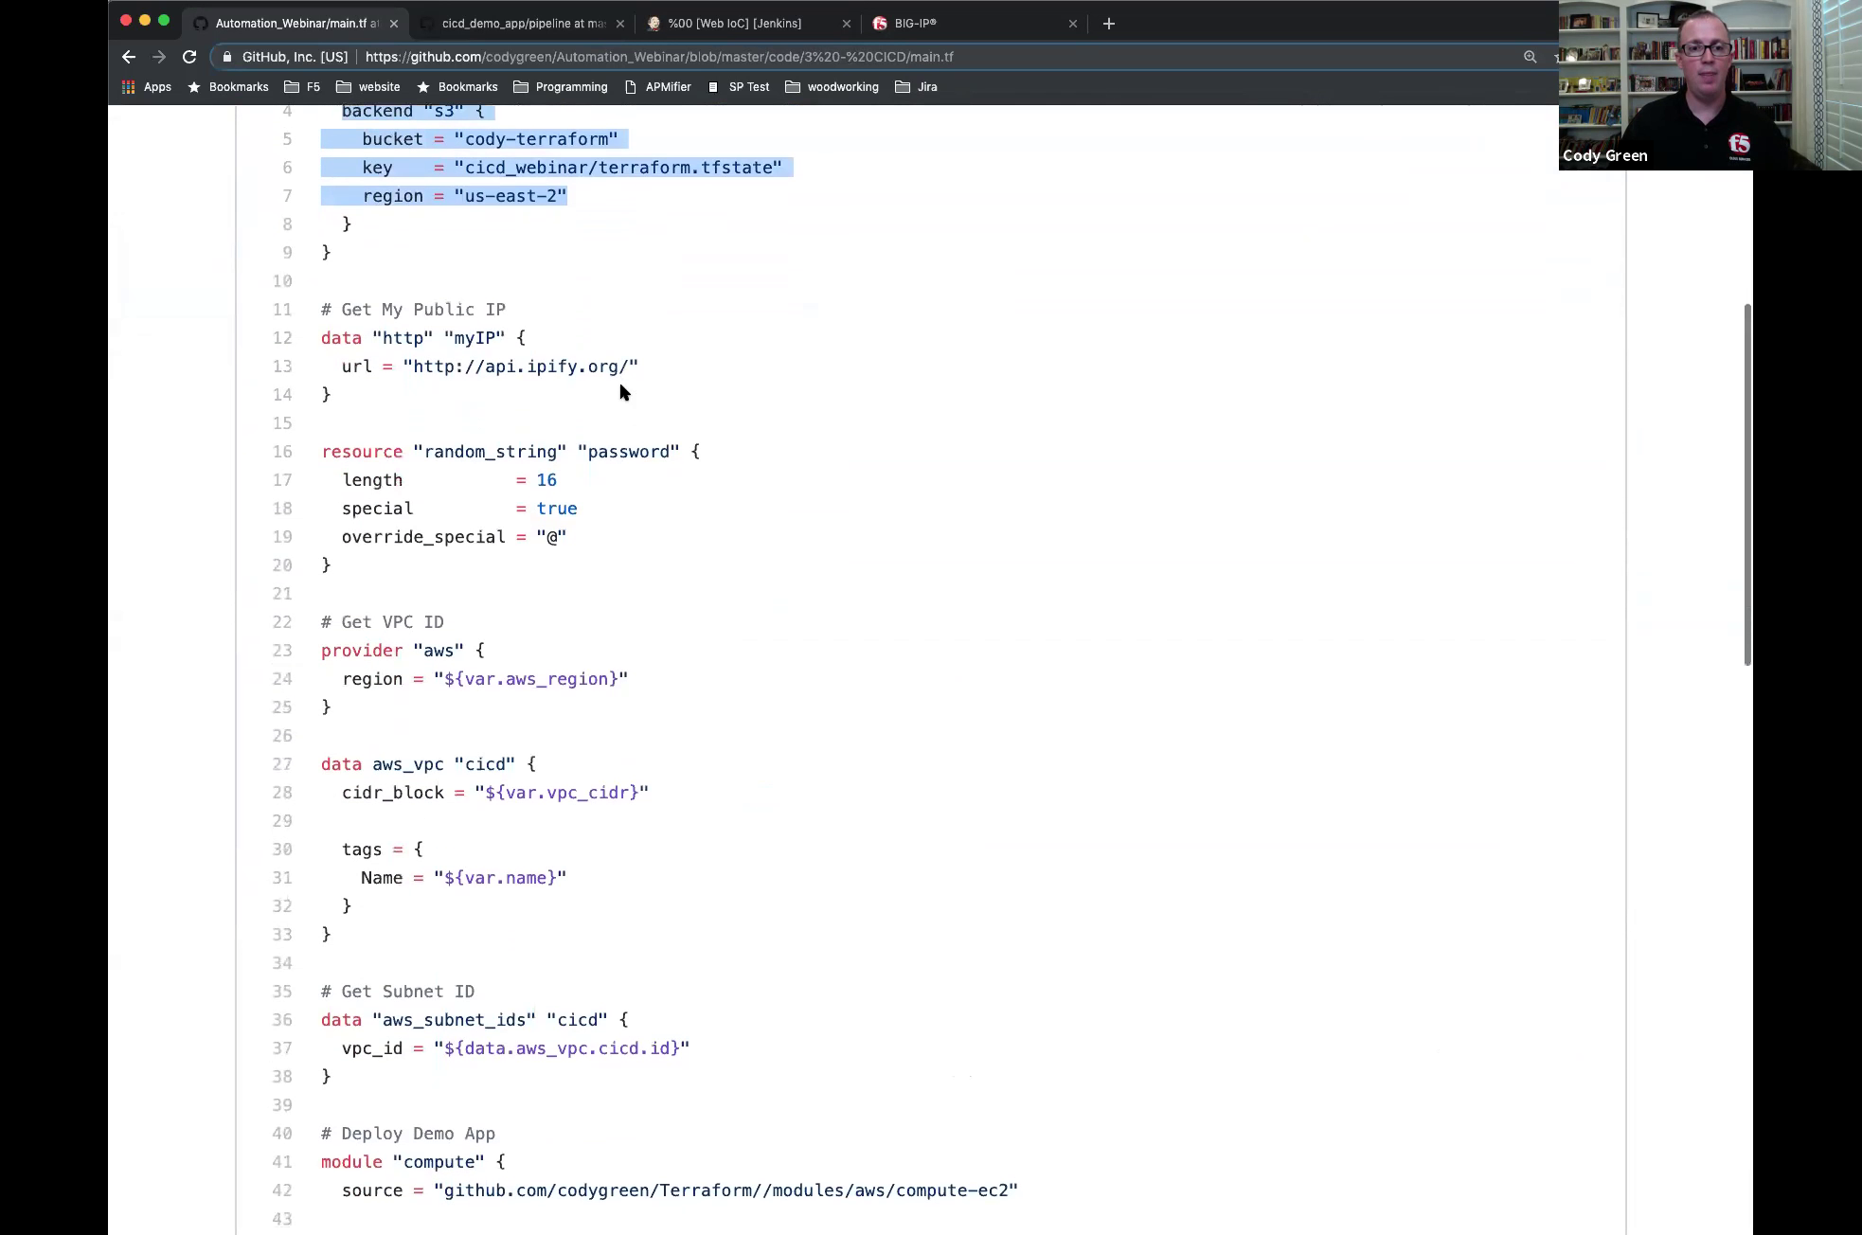
{"action": "left_click", "coordinate": [400, 330]}
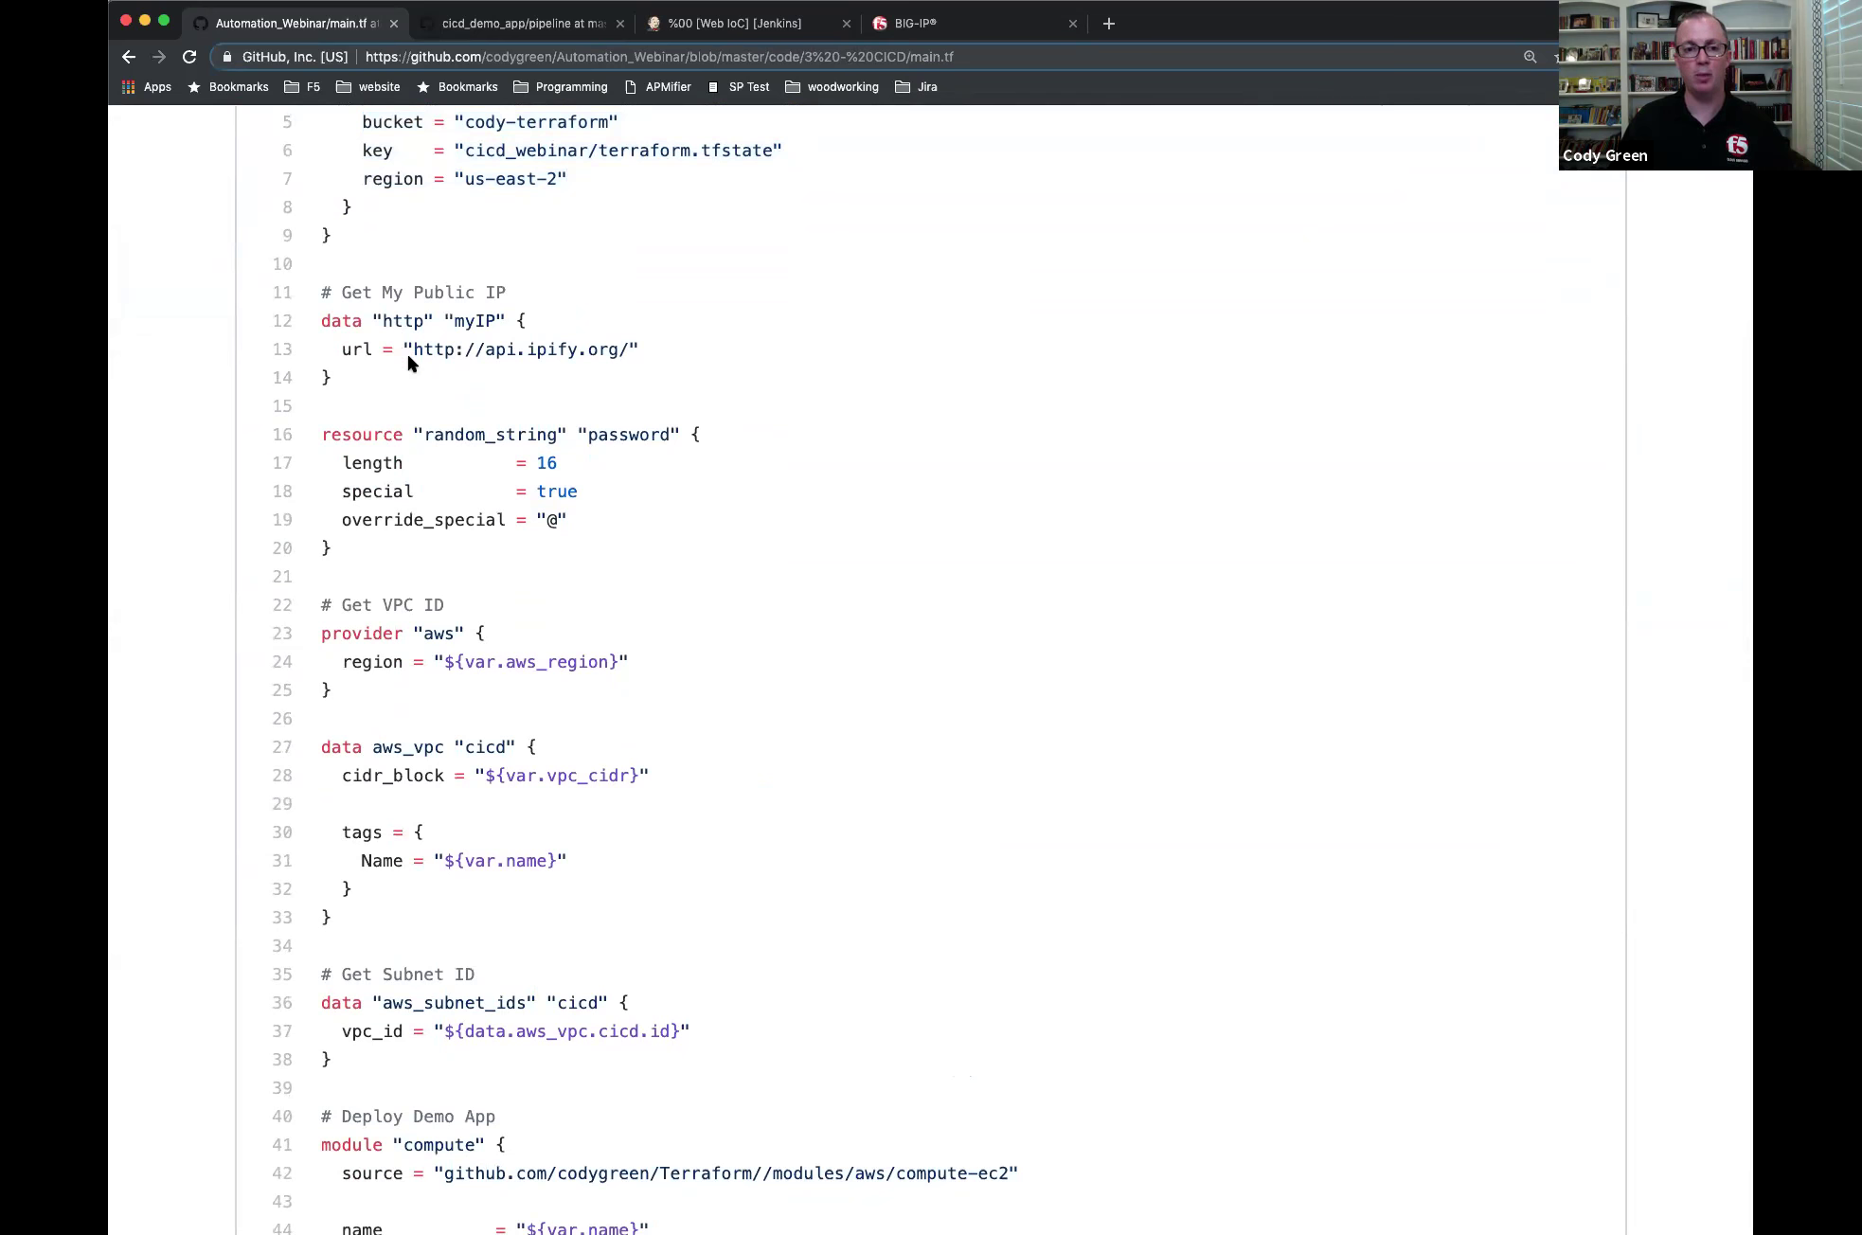
- Highlight the random_string "password" resource in main.tf, followed by the aws provider block under the Get VPC ID comment
{"action": "scroll", "coordinate": [496, 409], "scroll_direction": "down", "scroll_amount": 1}
{"action": "left_click_drag", "start_coordinate": [321, 344], "coordinate": [429, 456]}
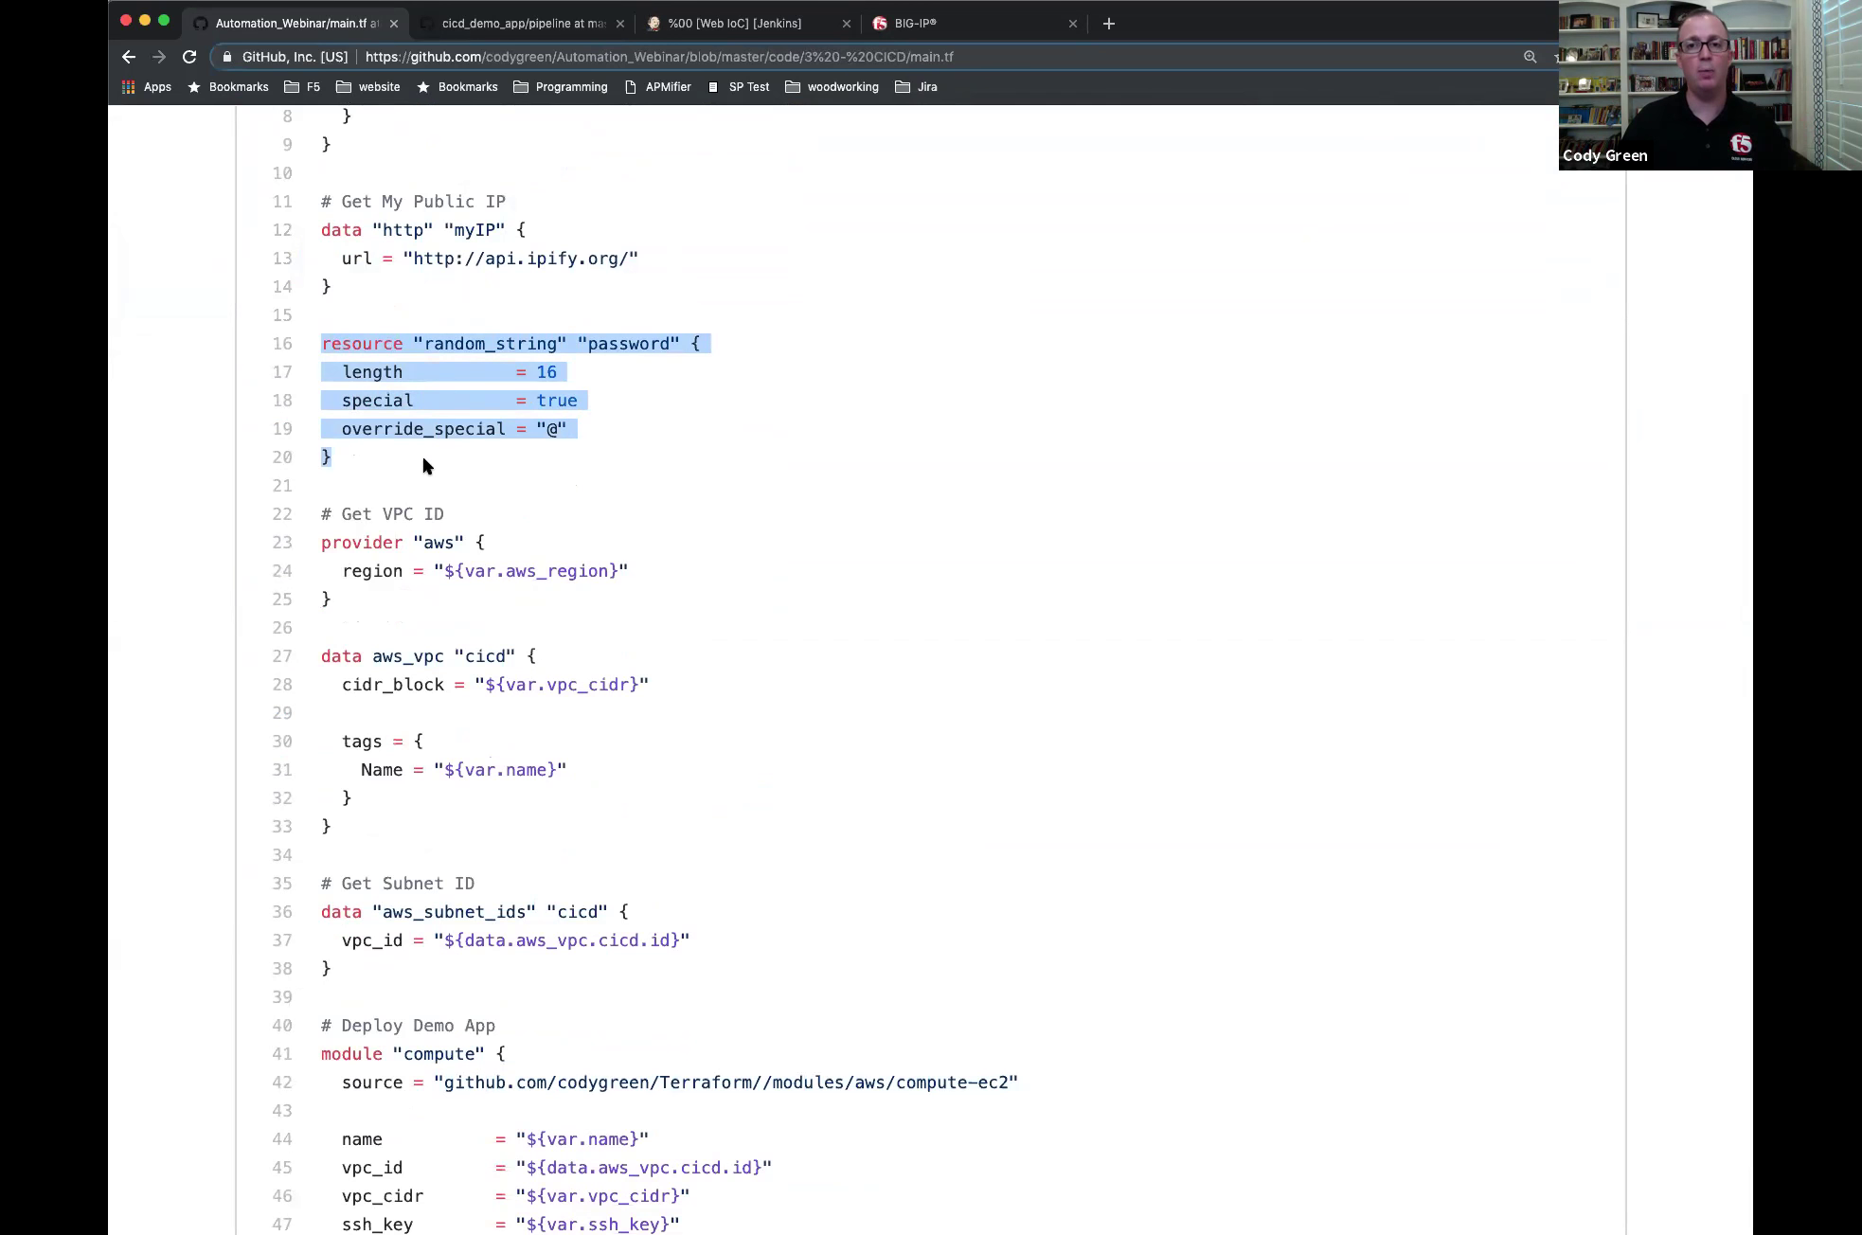
{"action": "scroll", "coordinate": [422, 464], "scroll_direction": "down", "scroll_amount": 3}
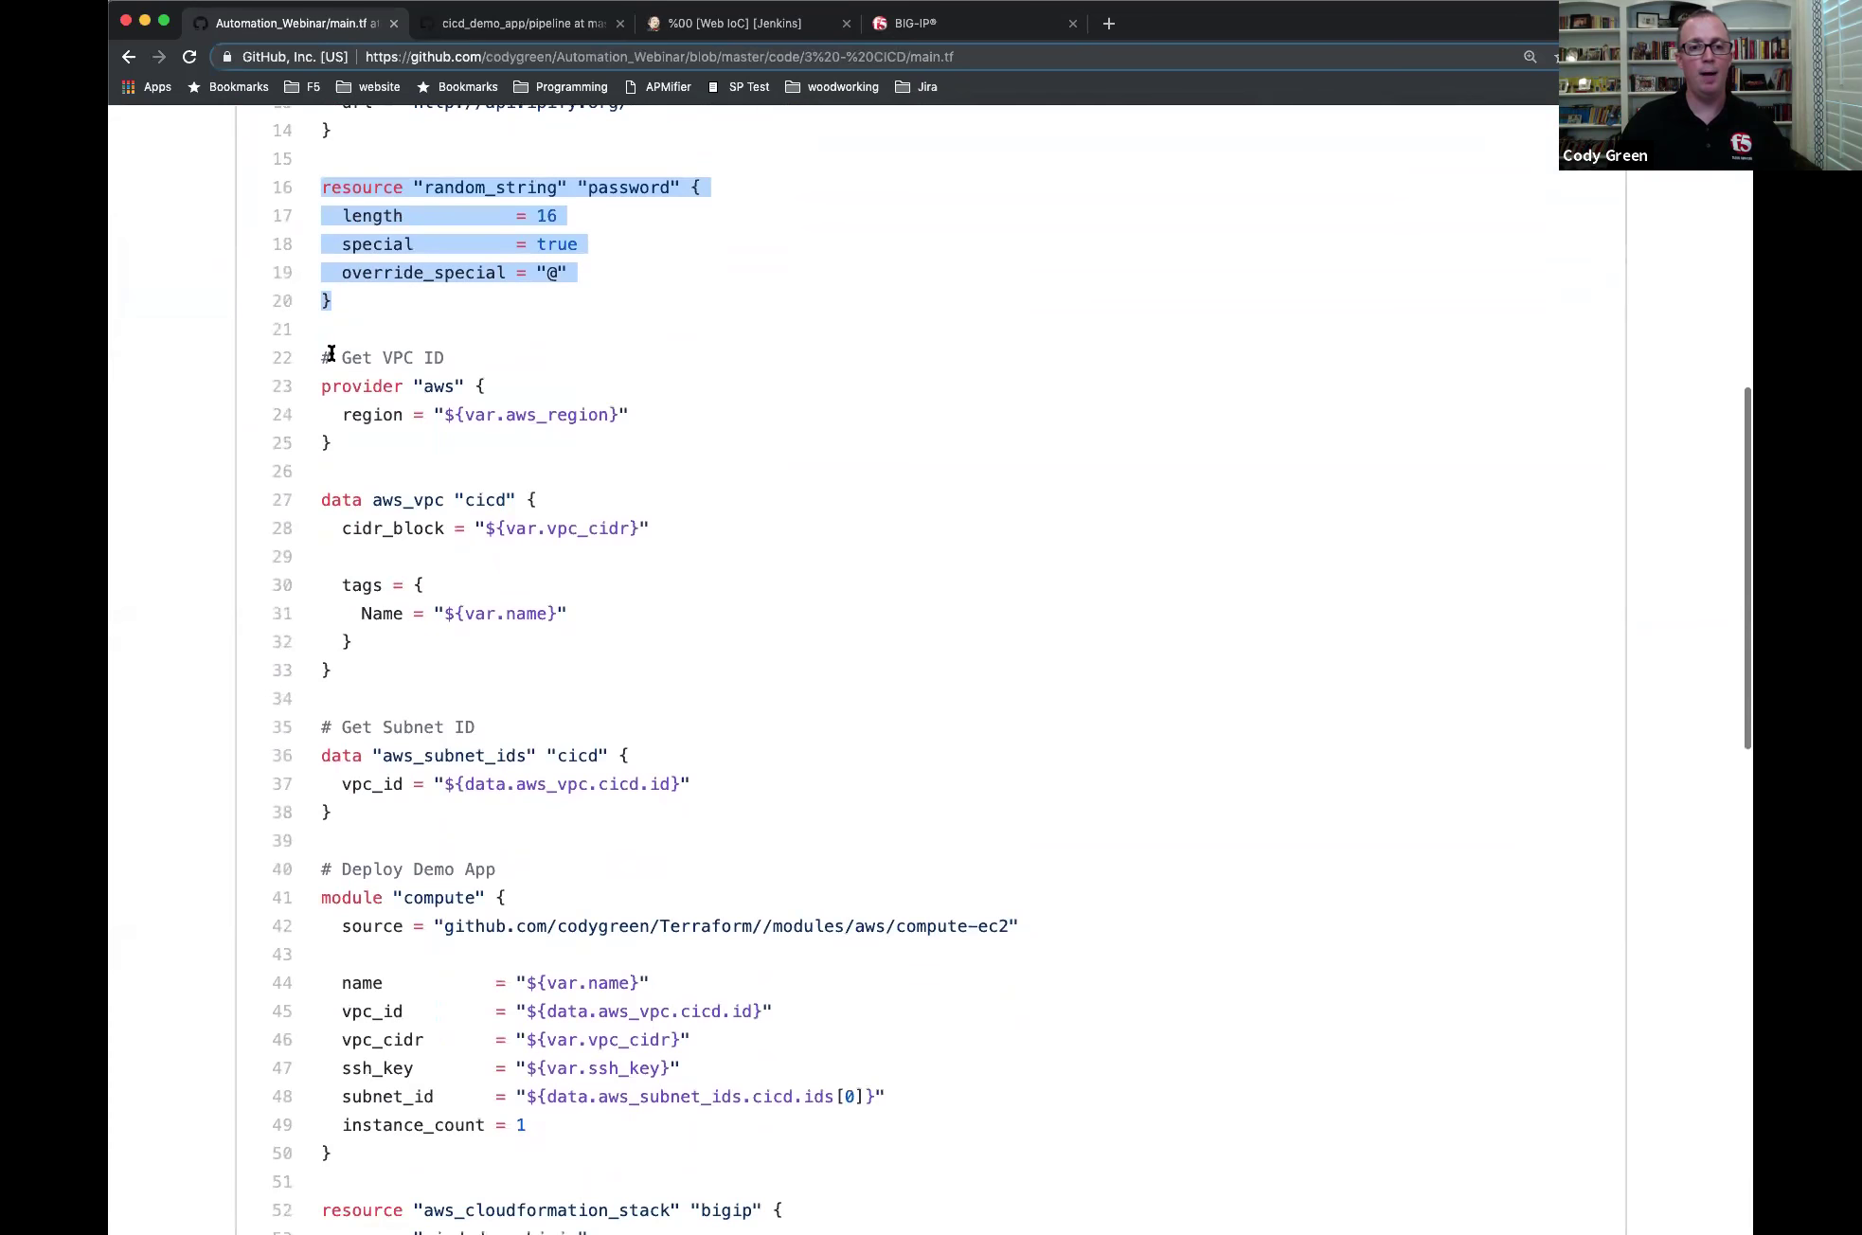
{"action": "left_click_drag", "start_coordinate": [325, 357], "coordinate": [374, 426]}
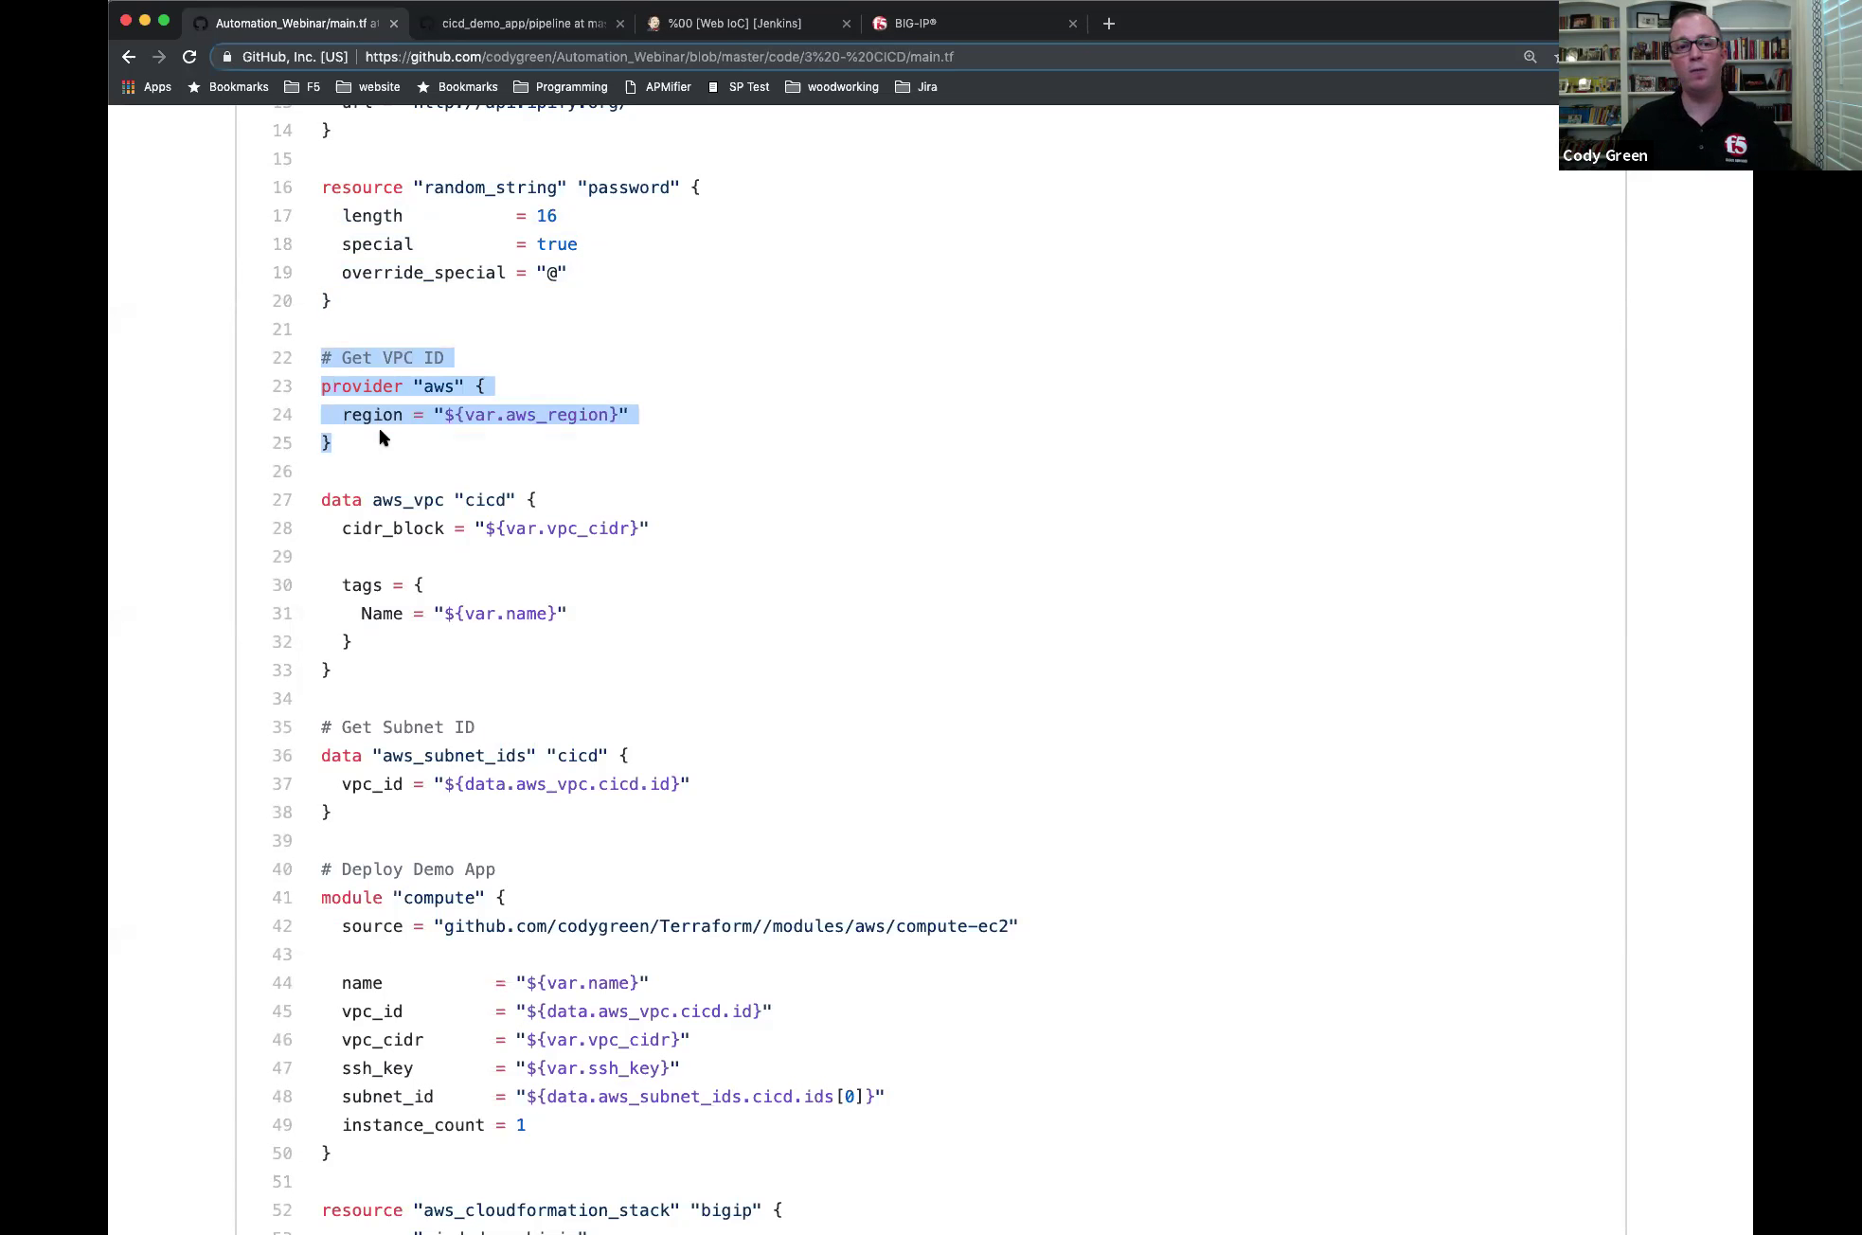
{"action": "scroll", "coordinate": [382, 436], "scroll_direction": "down", "scroll_amount": 5}
{"action": "scroll", "coordinate": [322, 248], "scroll_direction": "up", "scroll_amount": 2}
{"action": "left_click_drag", "start_coordinate": [321, 161], "coordinate": [324, 177]}
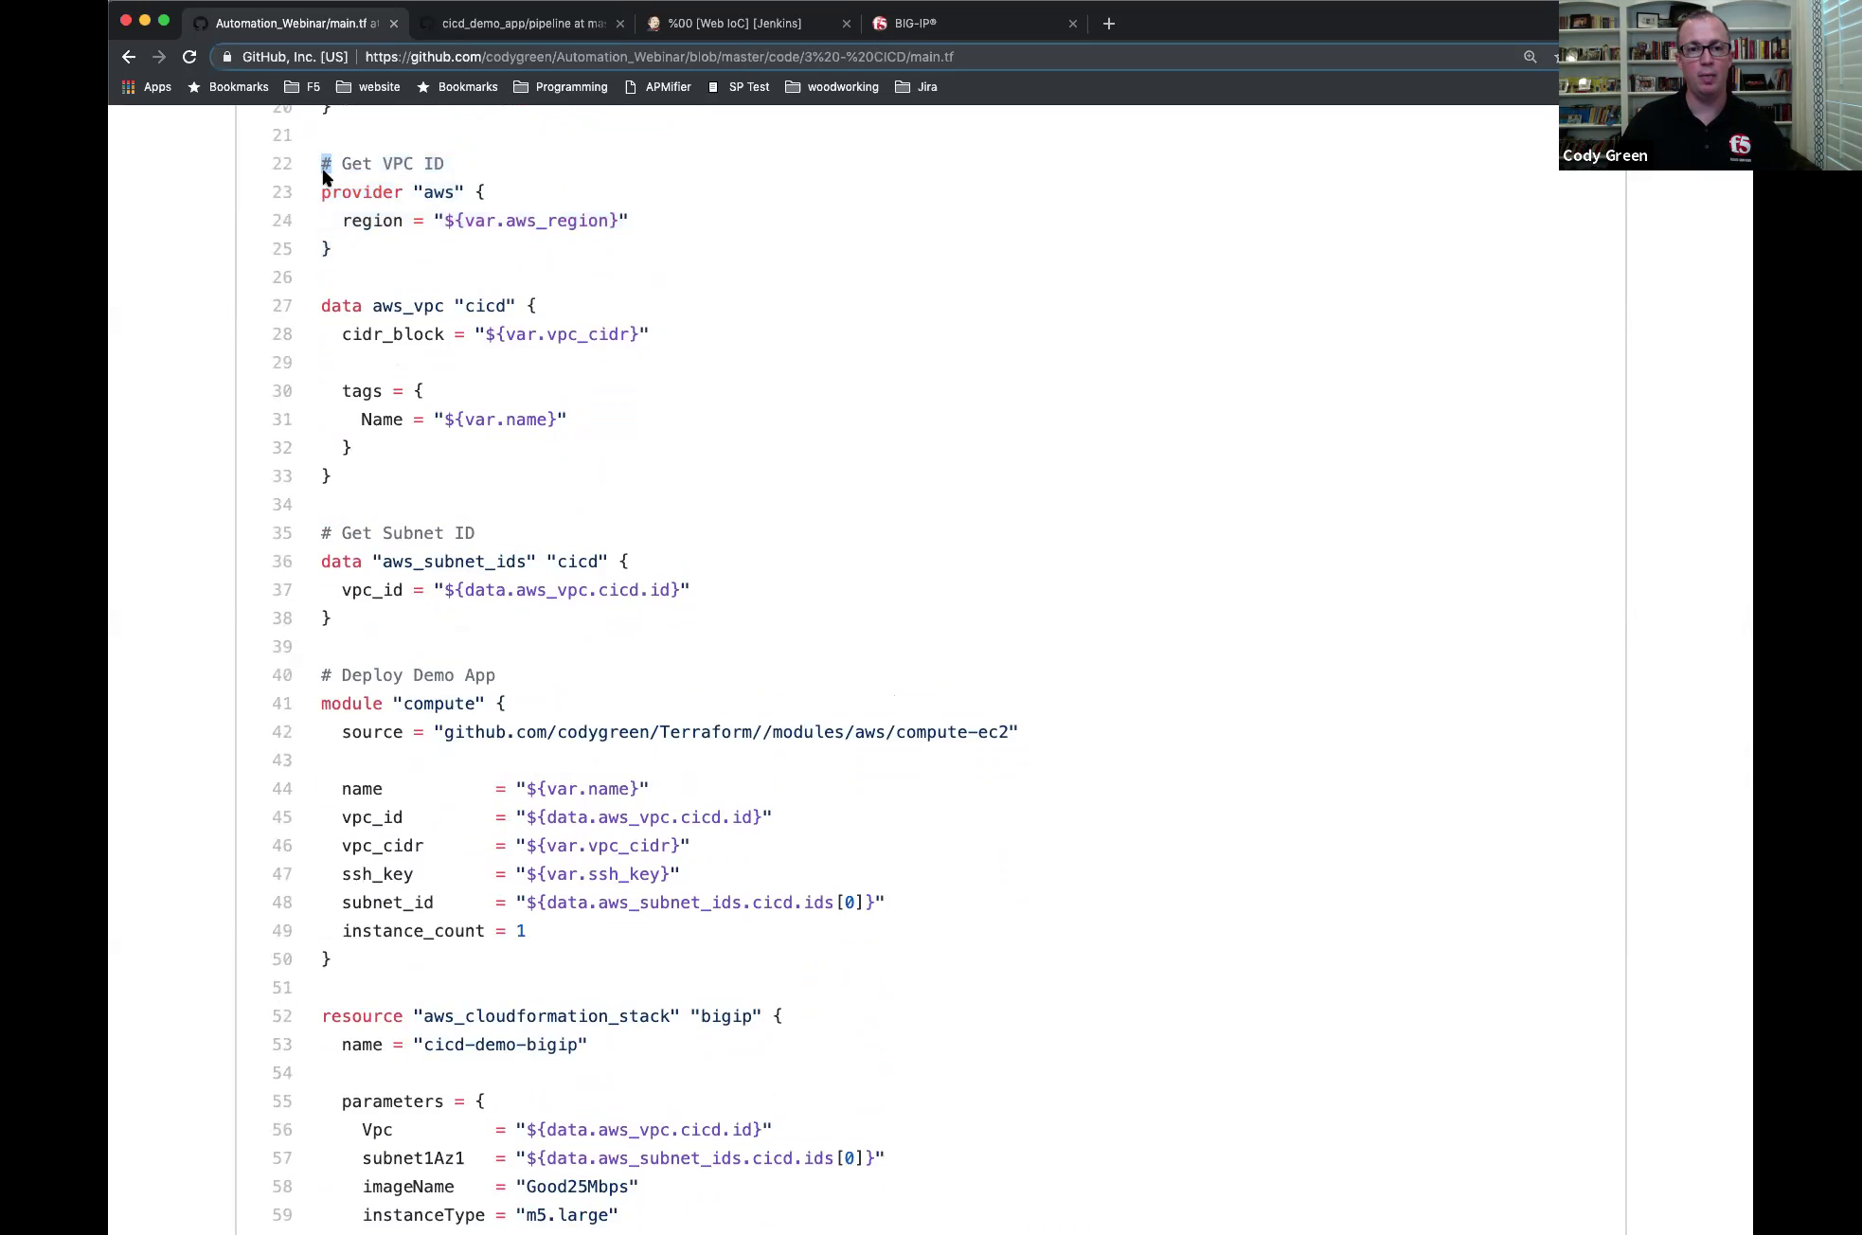
- Highlight the aws_vpc "cicd" data block and single out the name variable in its tags
{"action": "left_click_drag", "start_coordinate": [322, 305], "coordinate": [495, 447]}
{"action": "left_click", "coordinate": [500, 420]}
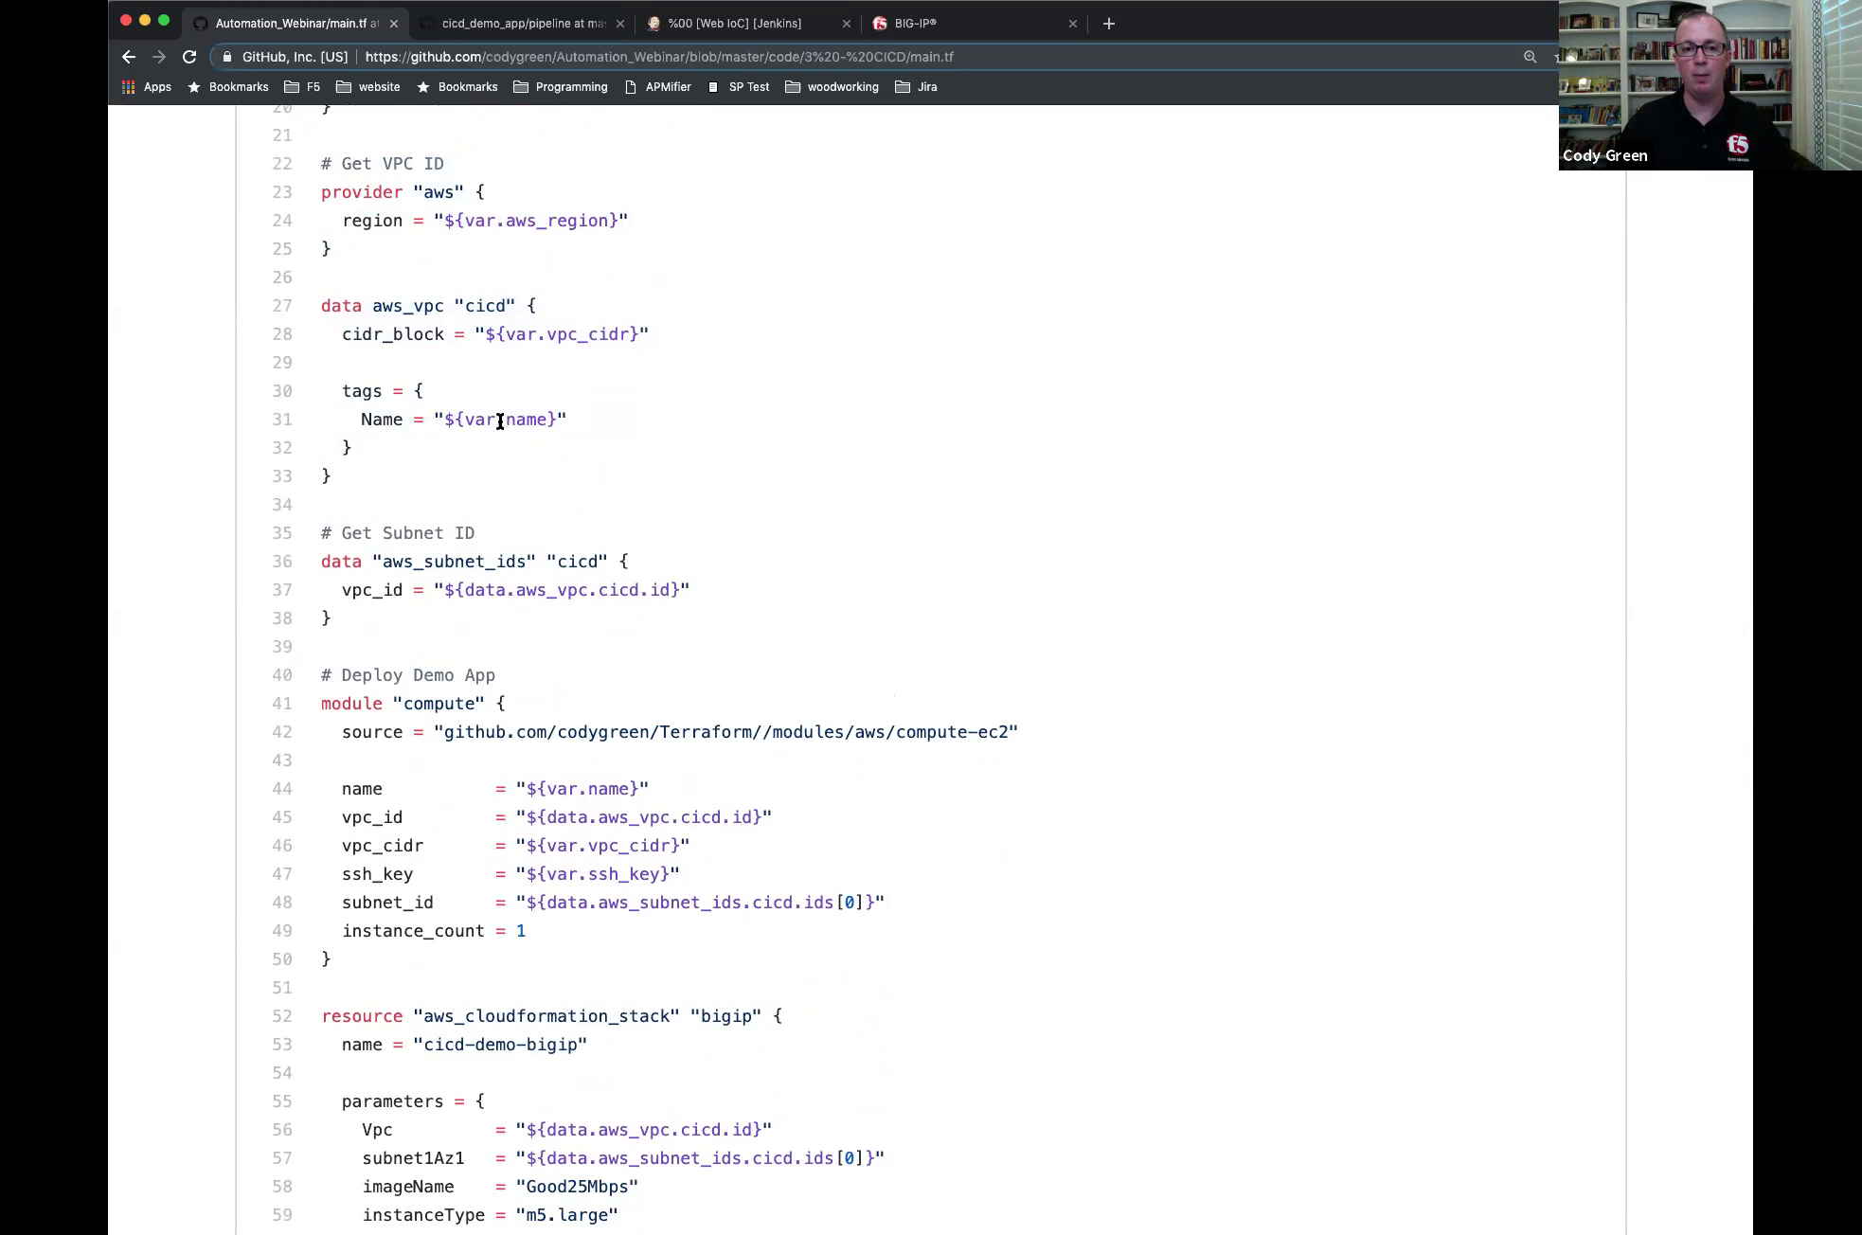
{"action": "scroll", "coordinate": [508, 509], "scroll_direction": "down", "scroll_amount": 1}
{"action": "double_click", "coordinate": [481, 391]}
{"action": "double_click", "coordinate": [513, 391]}
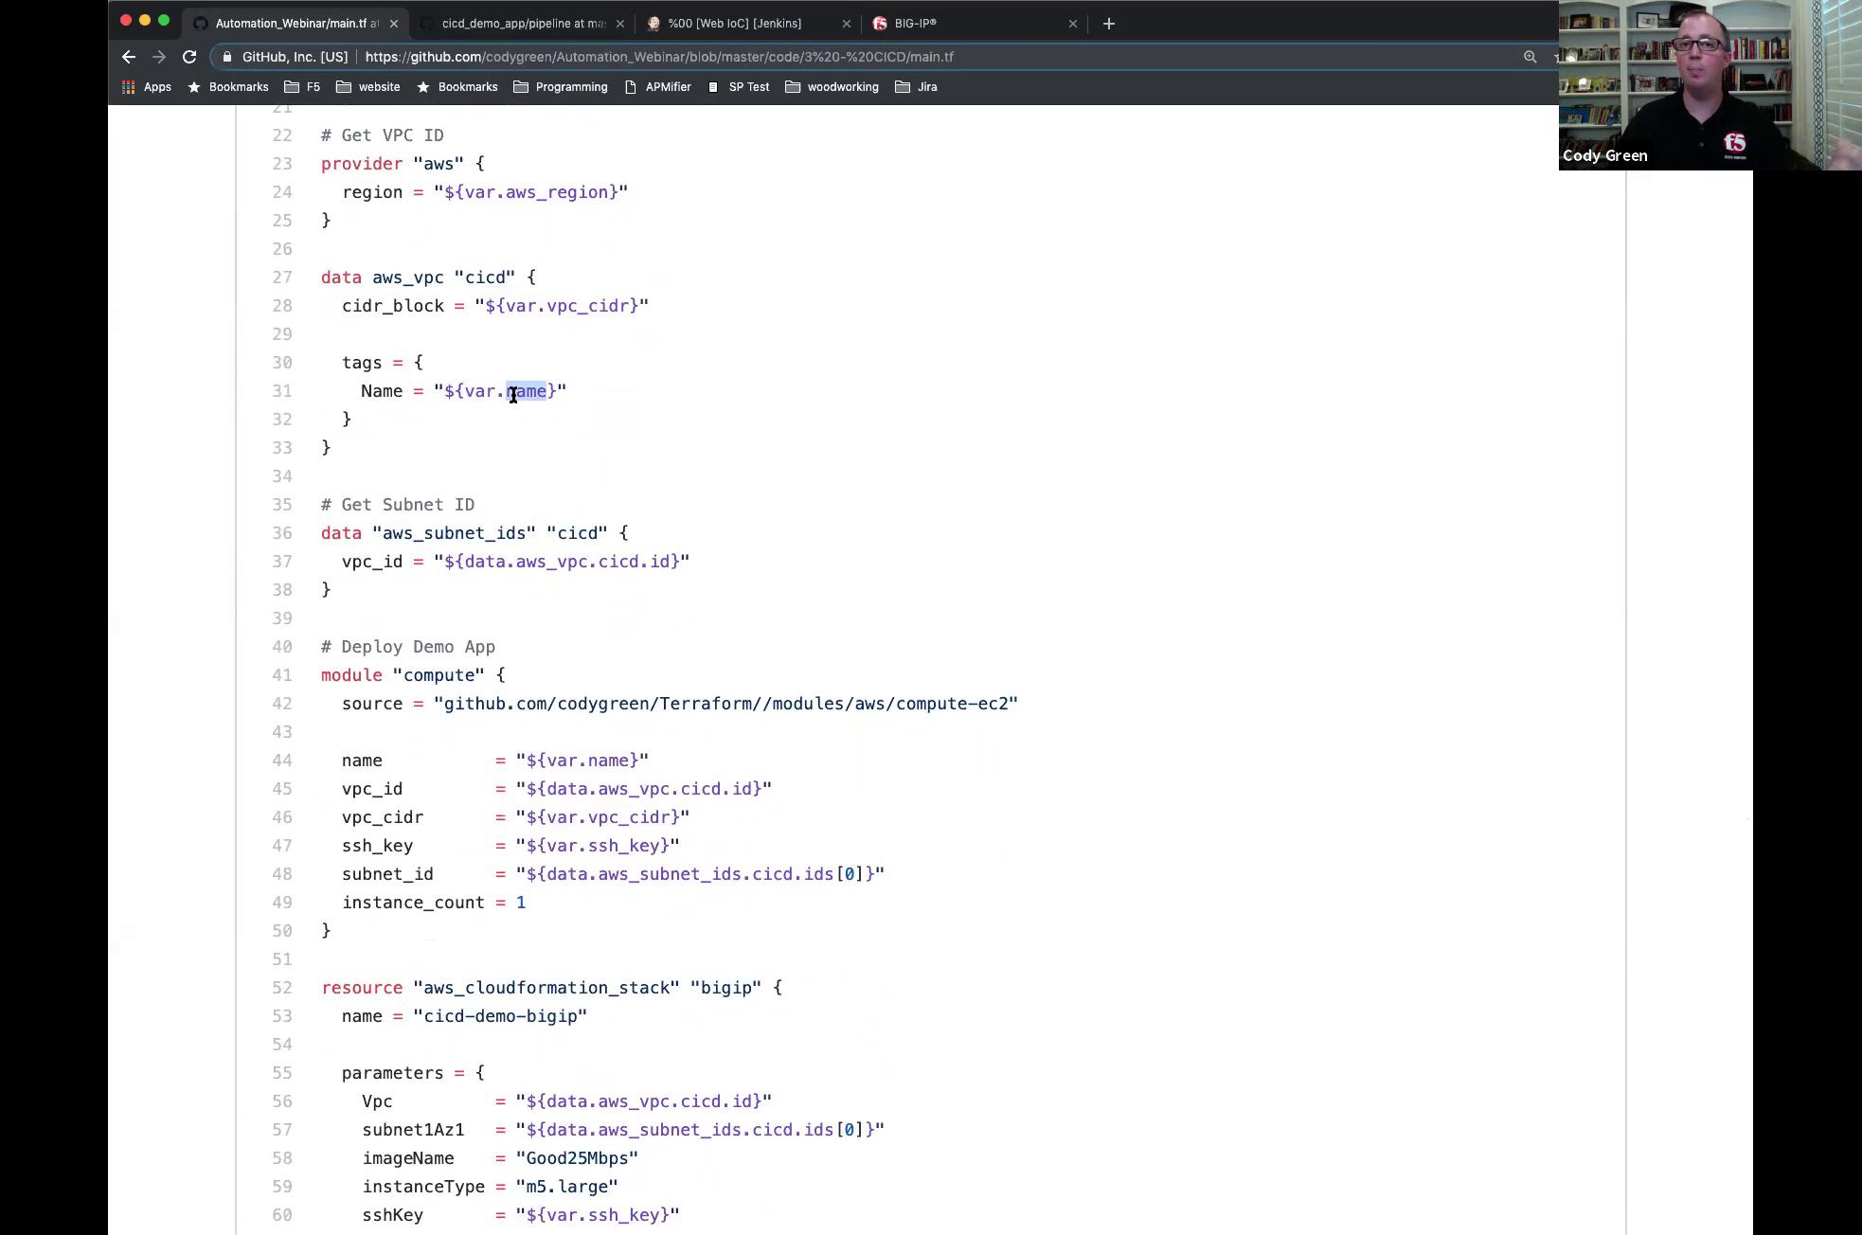
- Highlight the compute module's source URL and its parts: the Terraform repository, the /modules/aws/compute-ec2 path and the word compute
{"action": "scroll", "coordinate": [514, 395], "scroll_direction": "down", "scroll_amount": 10}
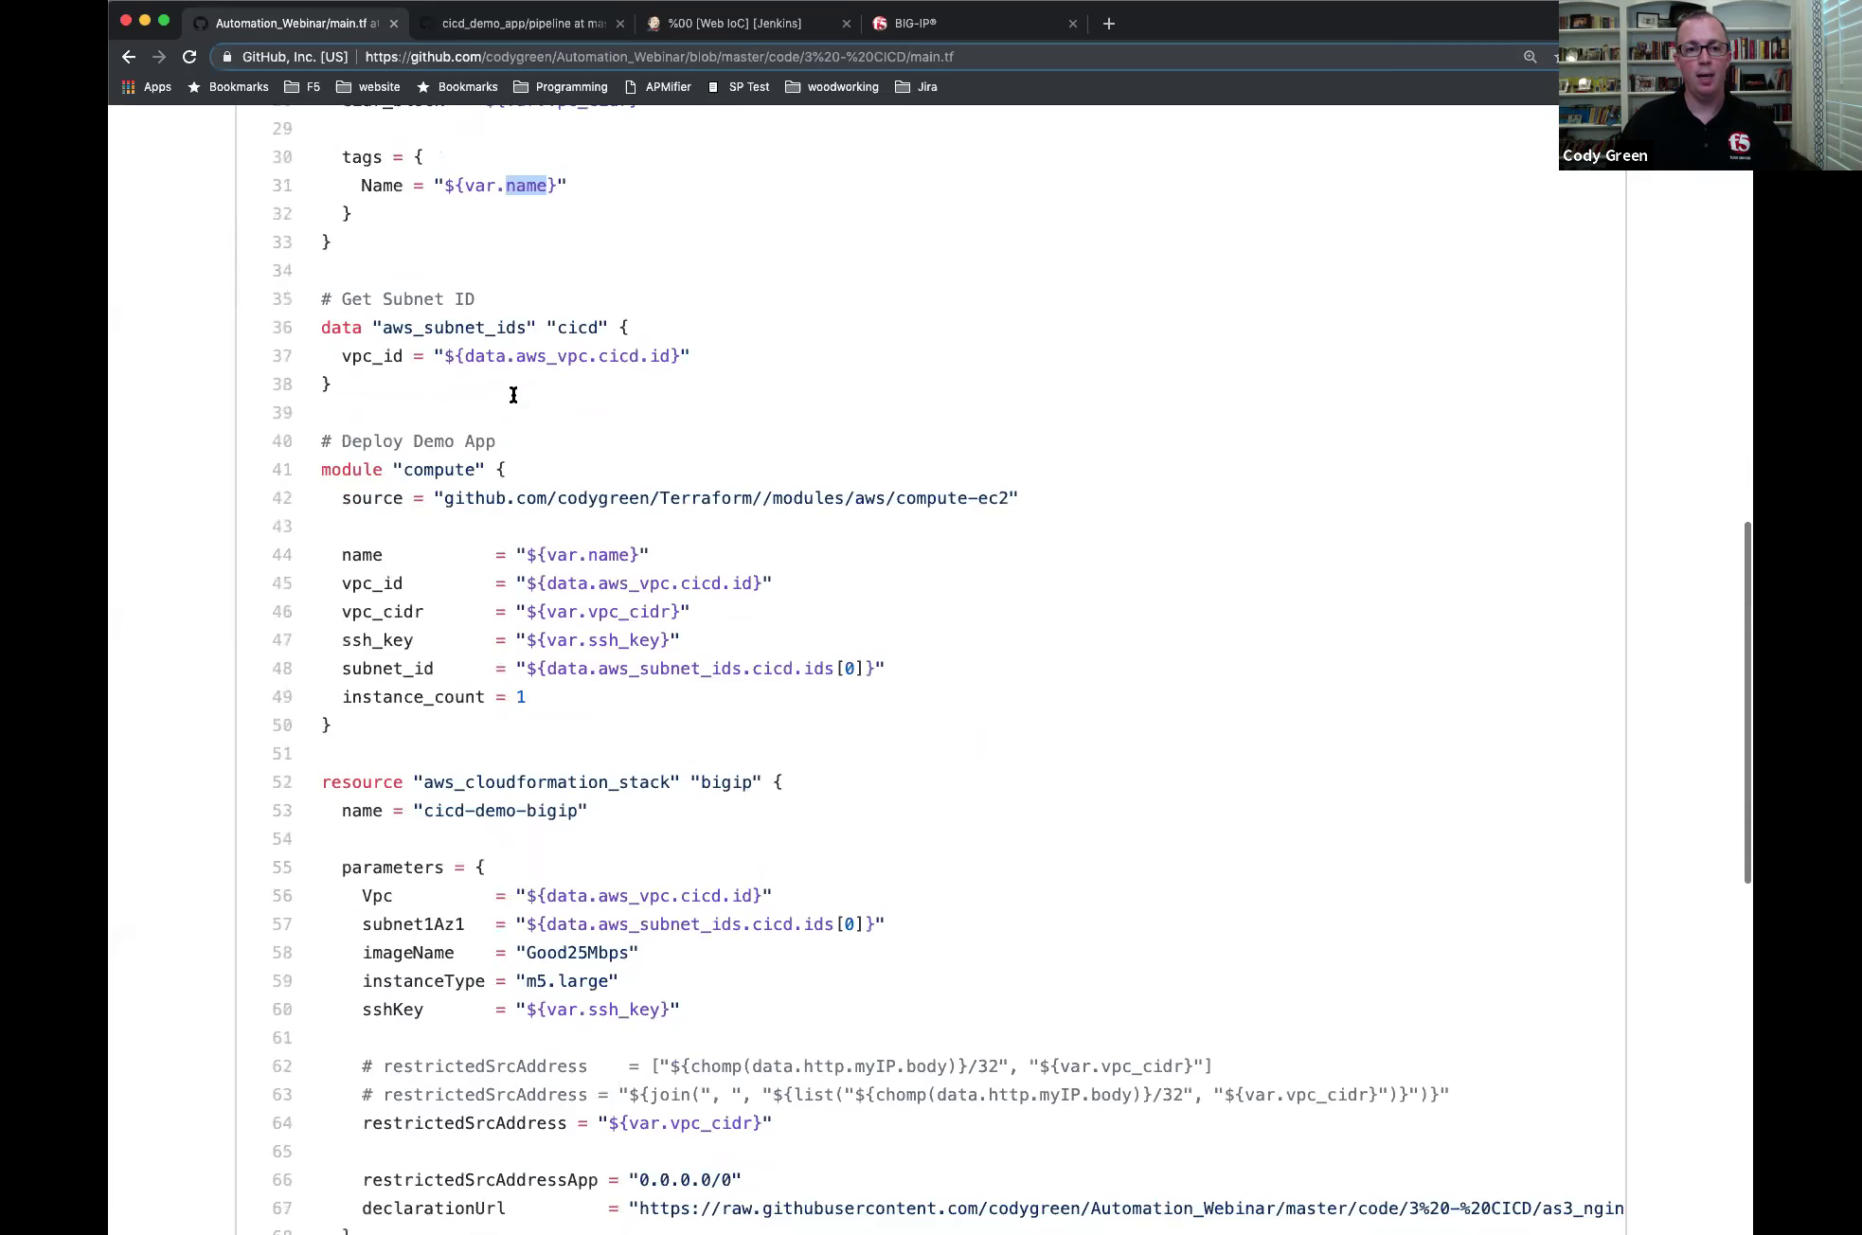
{"action": "scroll", "coordinate": [484, 323], "scroll_direction": "up", "scroll_amount": 1}
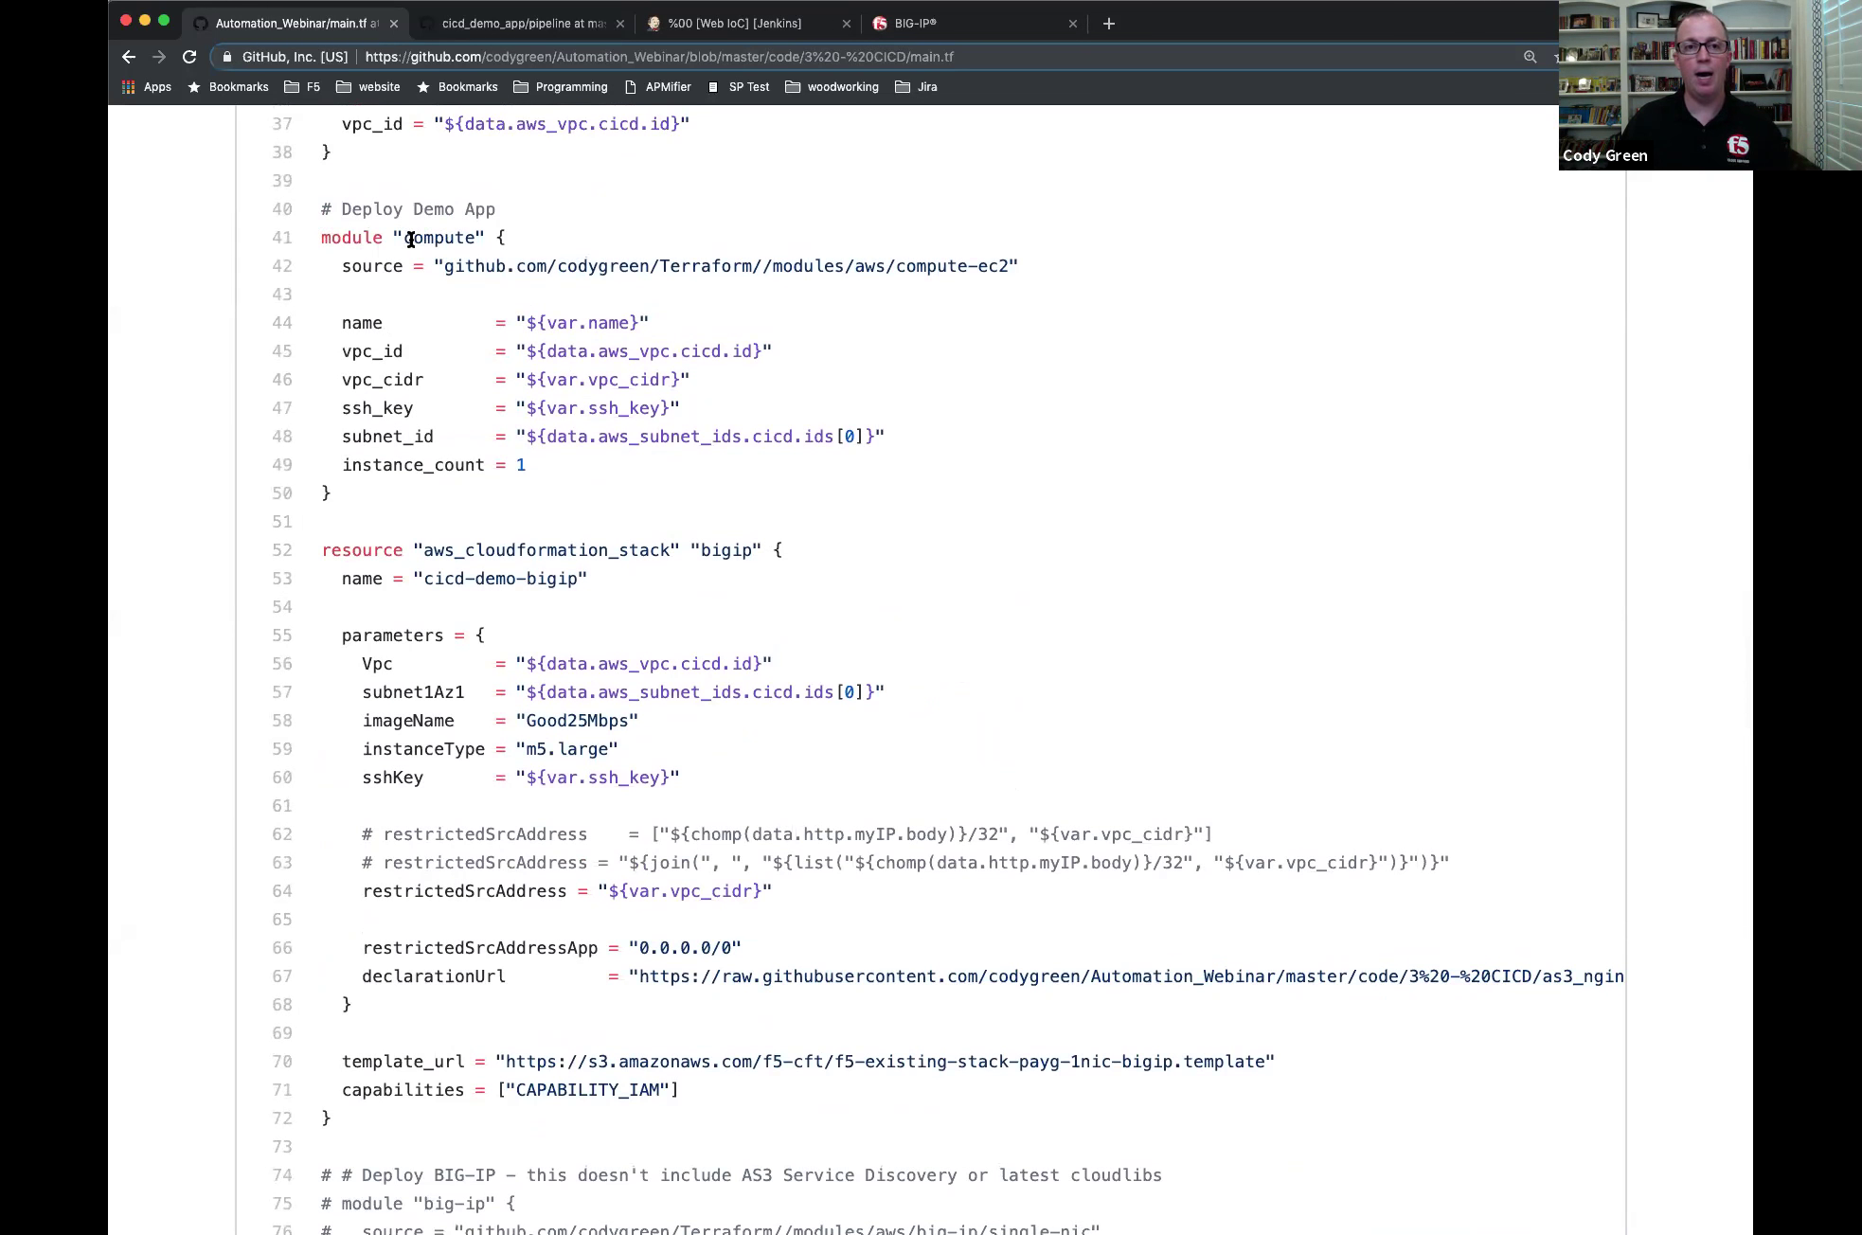
{"action": "left_click_drag", "start_coordinate": [445, 268], "coordinate": [1008, 272]}
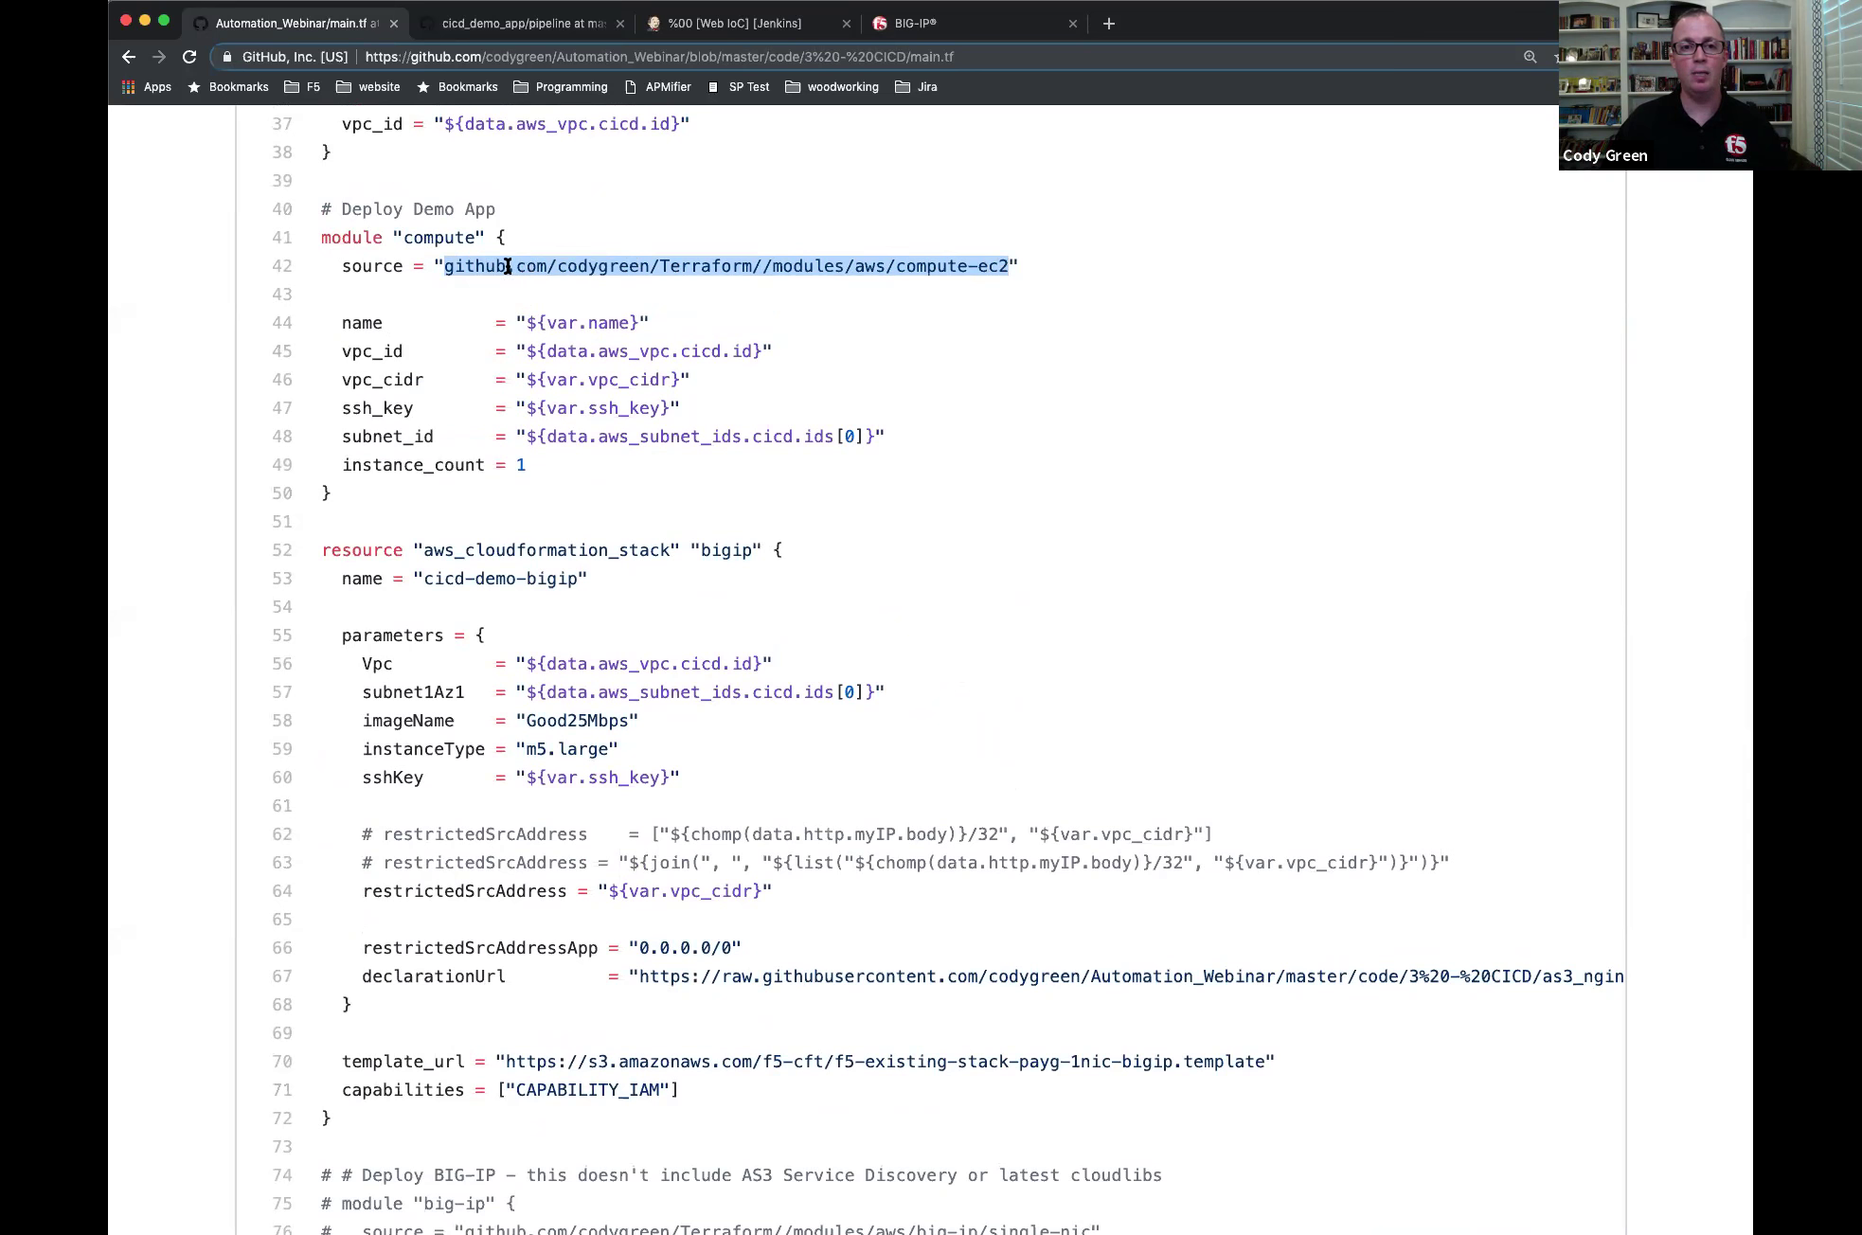
{"action": "double_click", "coordinate": [703, 270]}
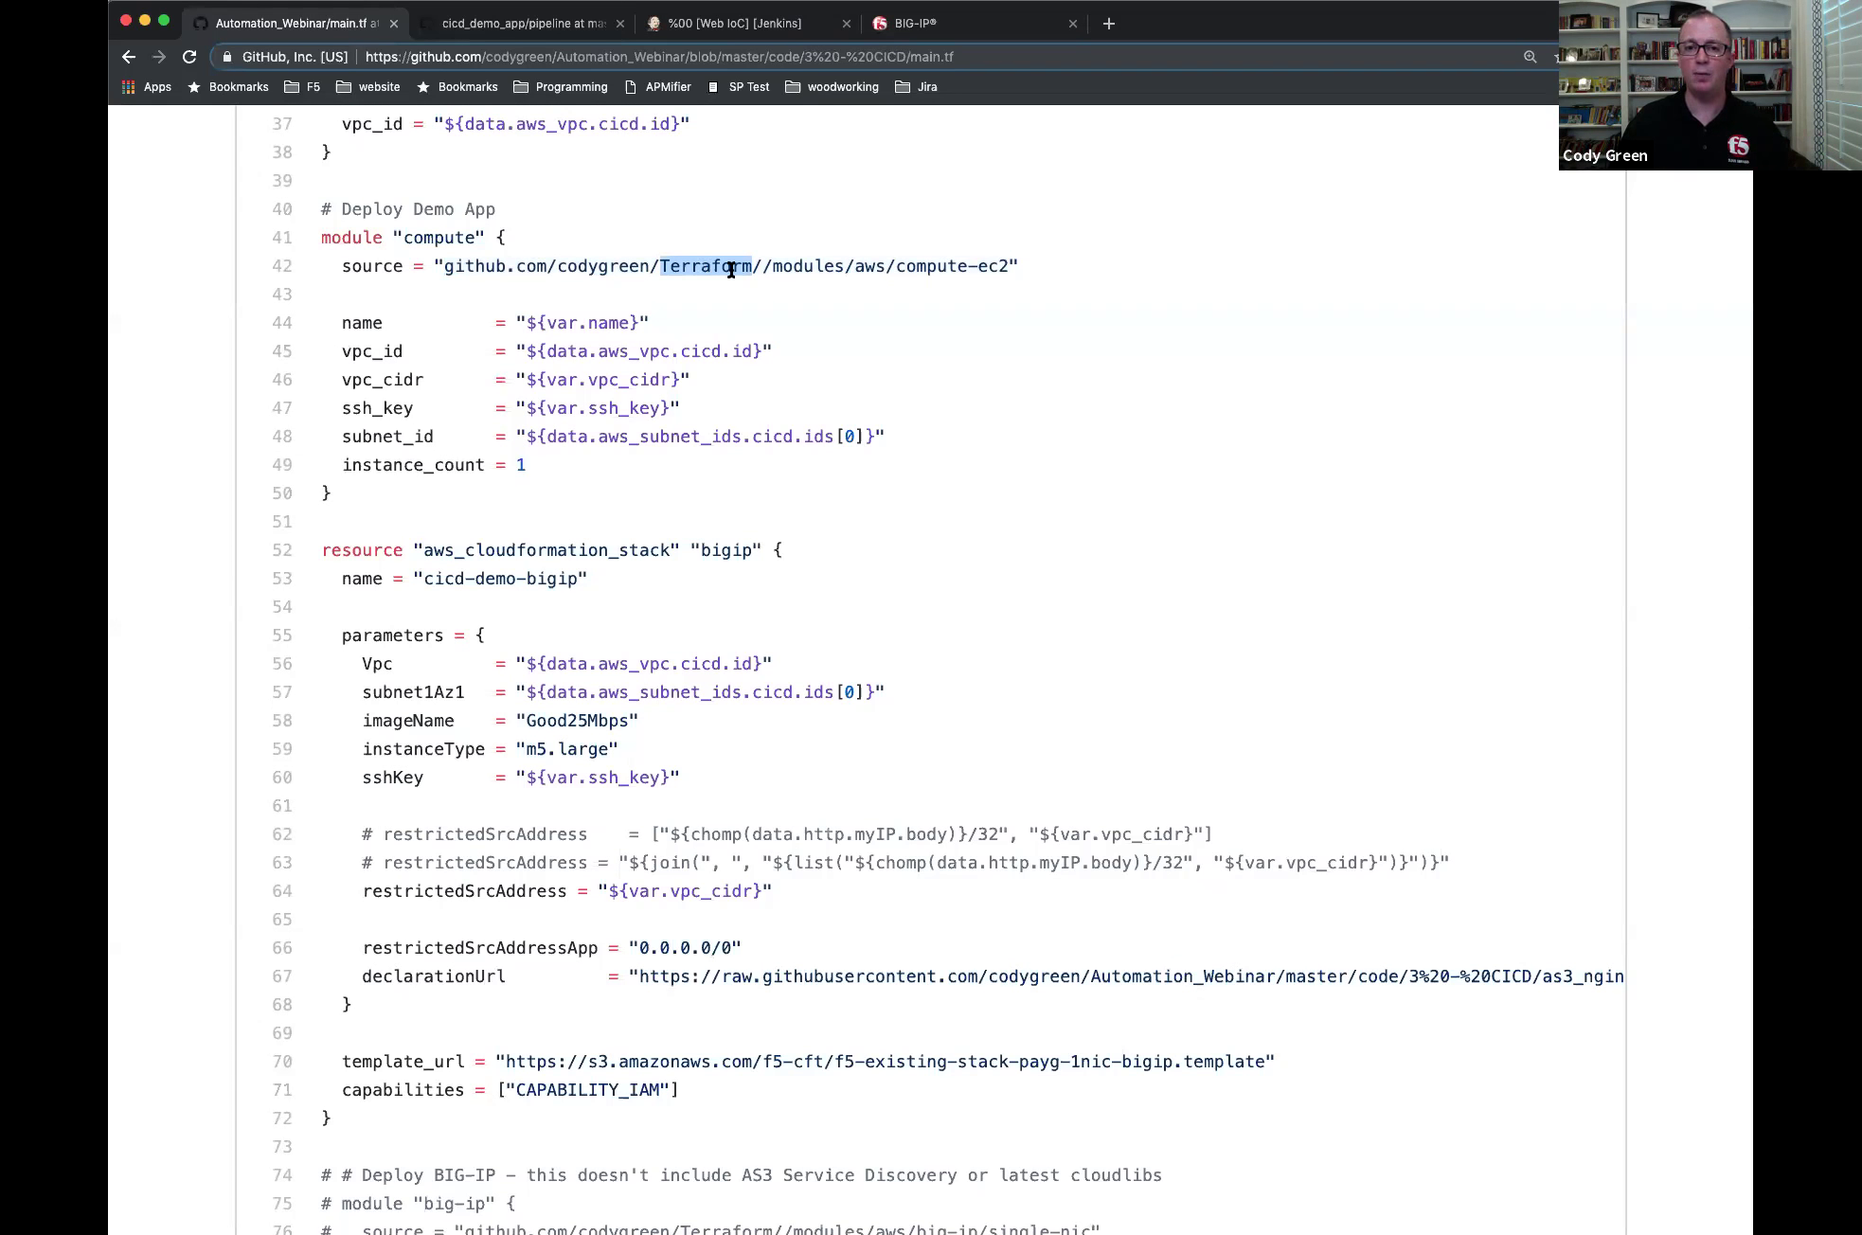
{"action": "left_click", "coordinate": [766, 268]}
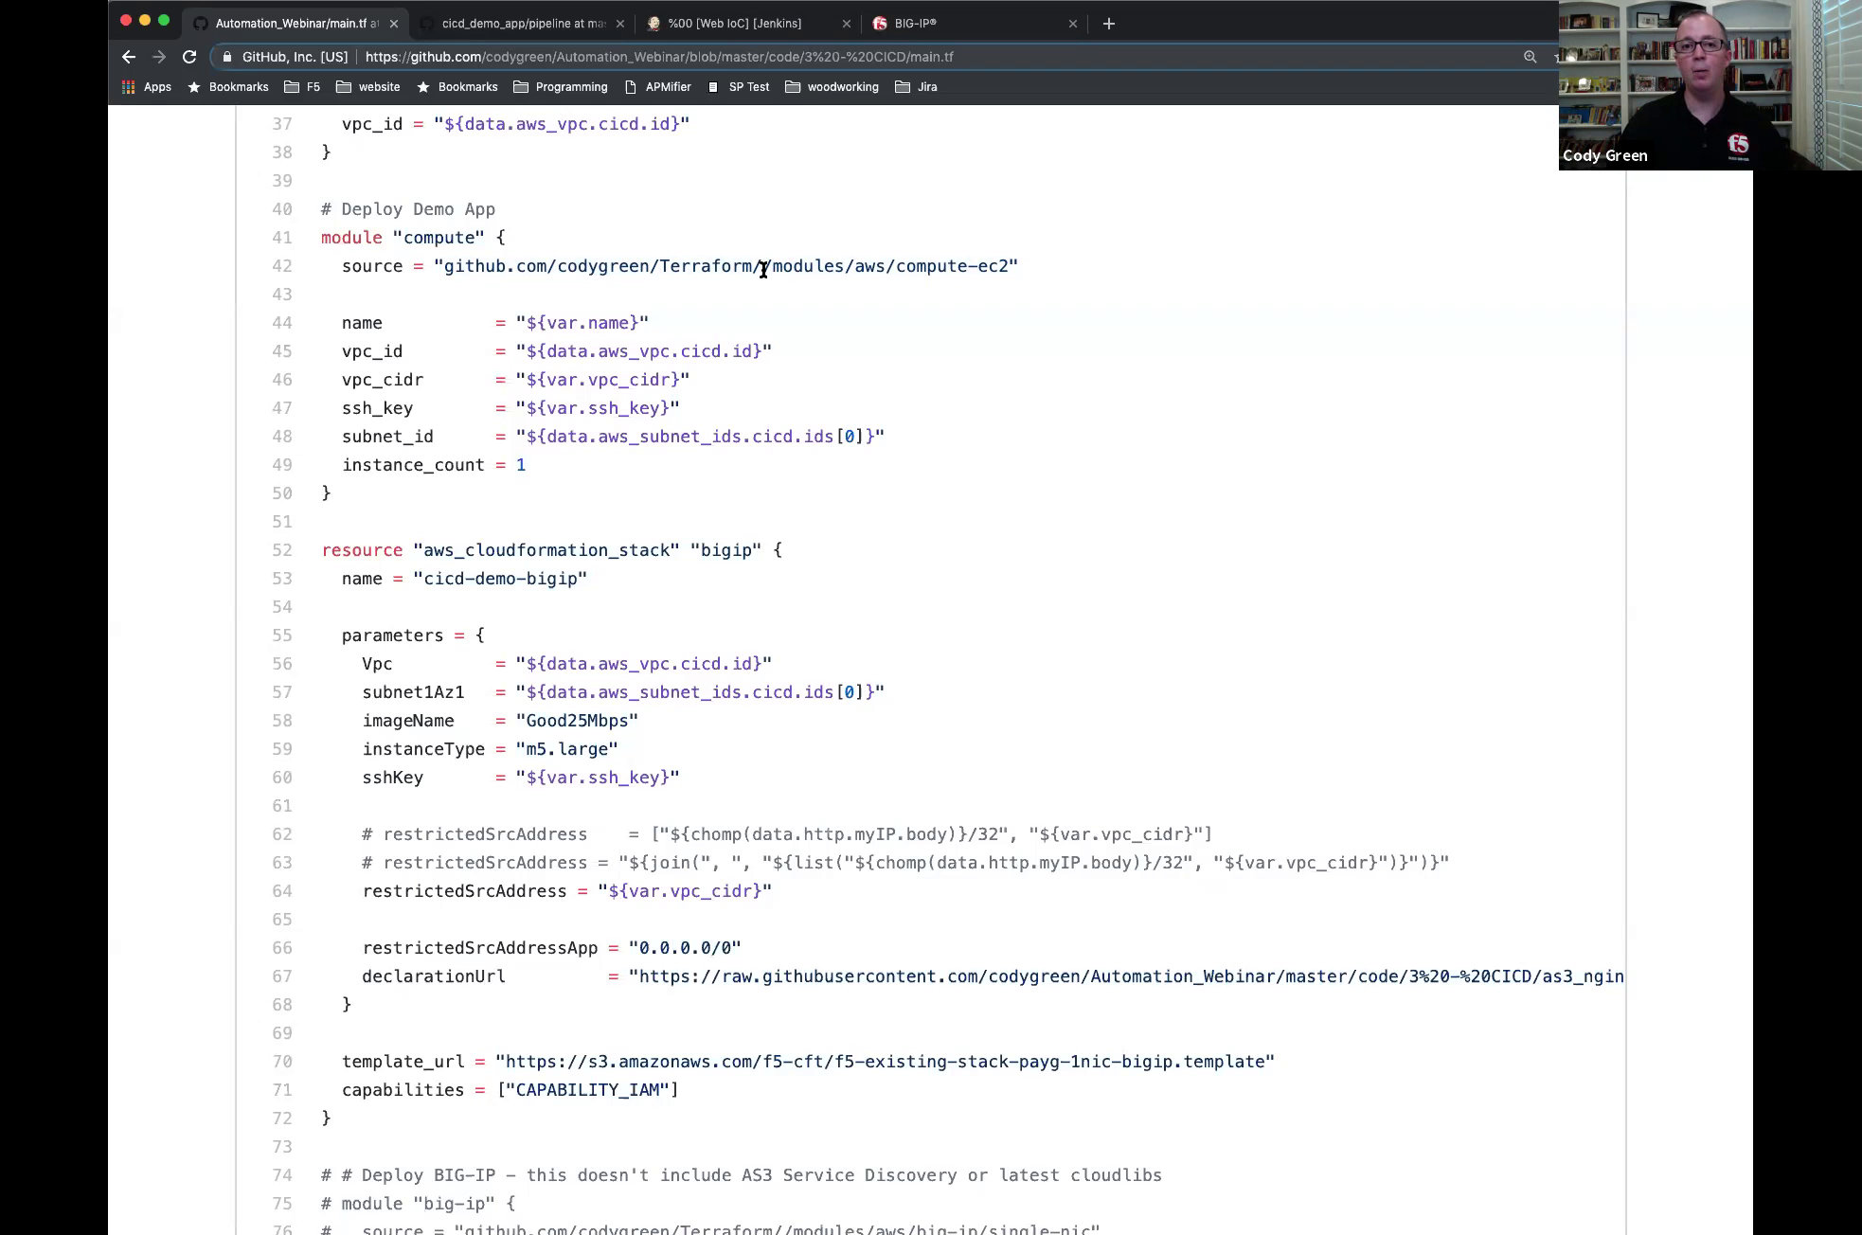
{"action": "left_click_drag", "start_coordinate": [764, 270], "coordinate": [1008, 272]}
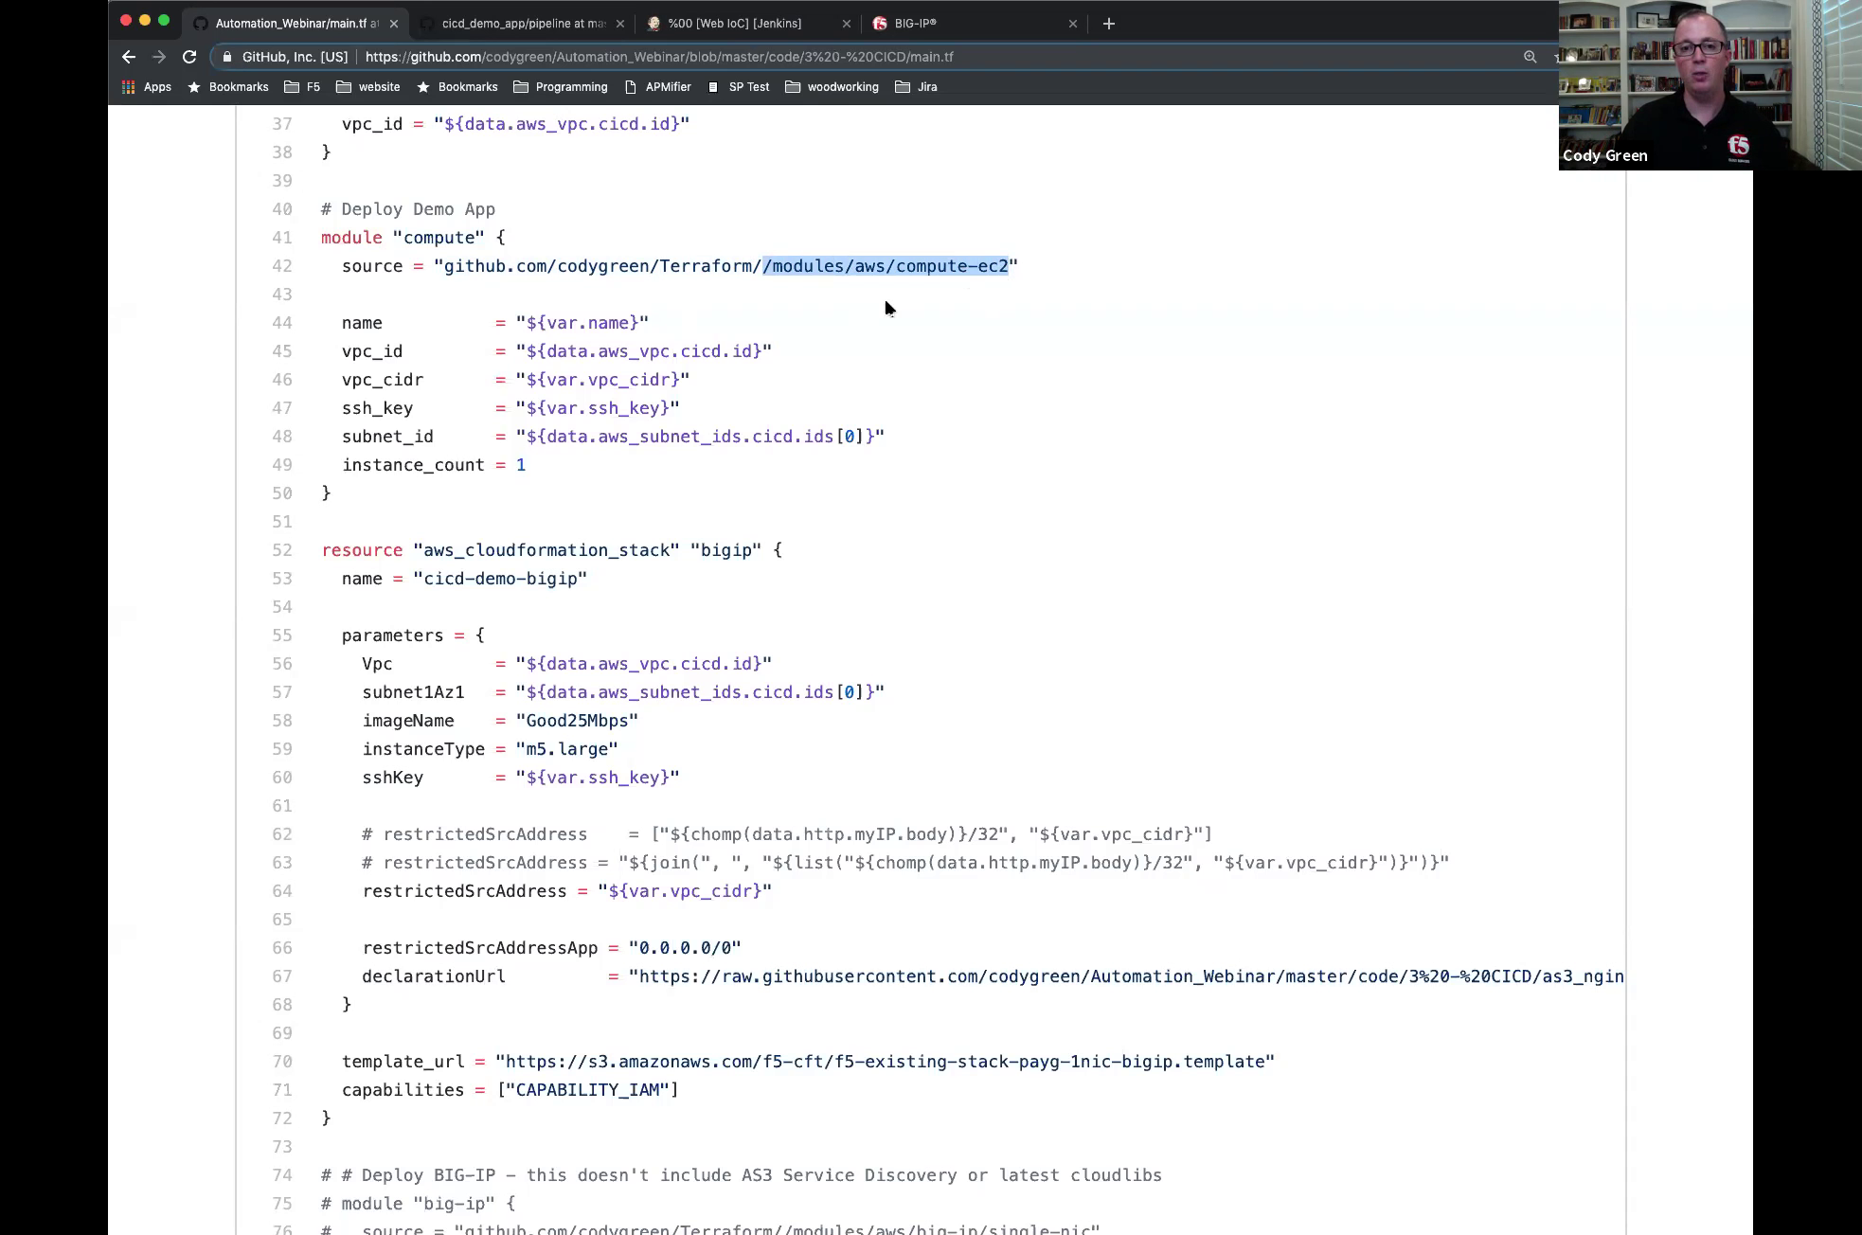
{"action": "double_click", "coordinate": [959, 265]}
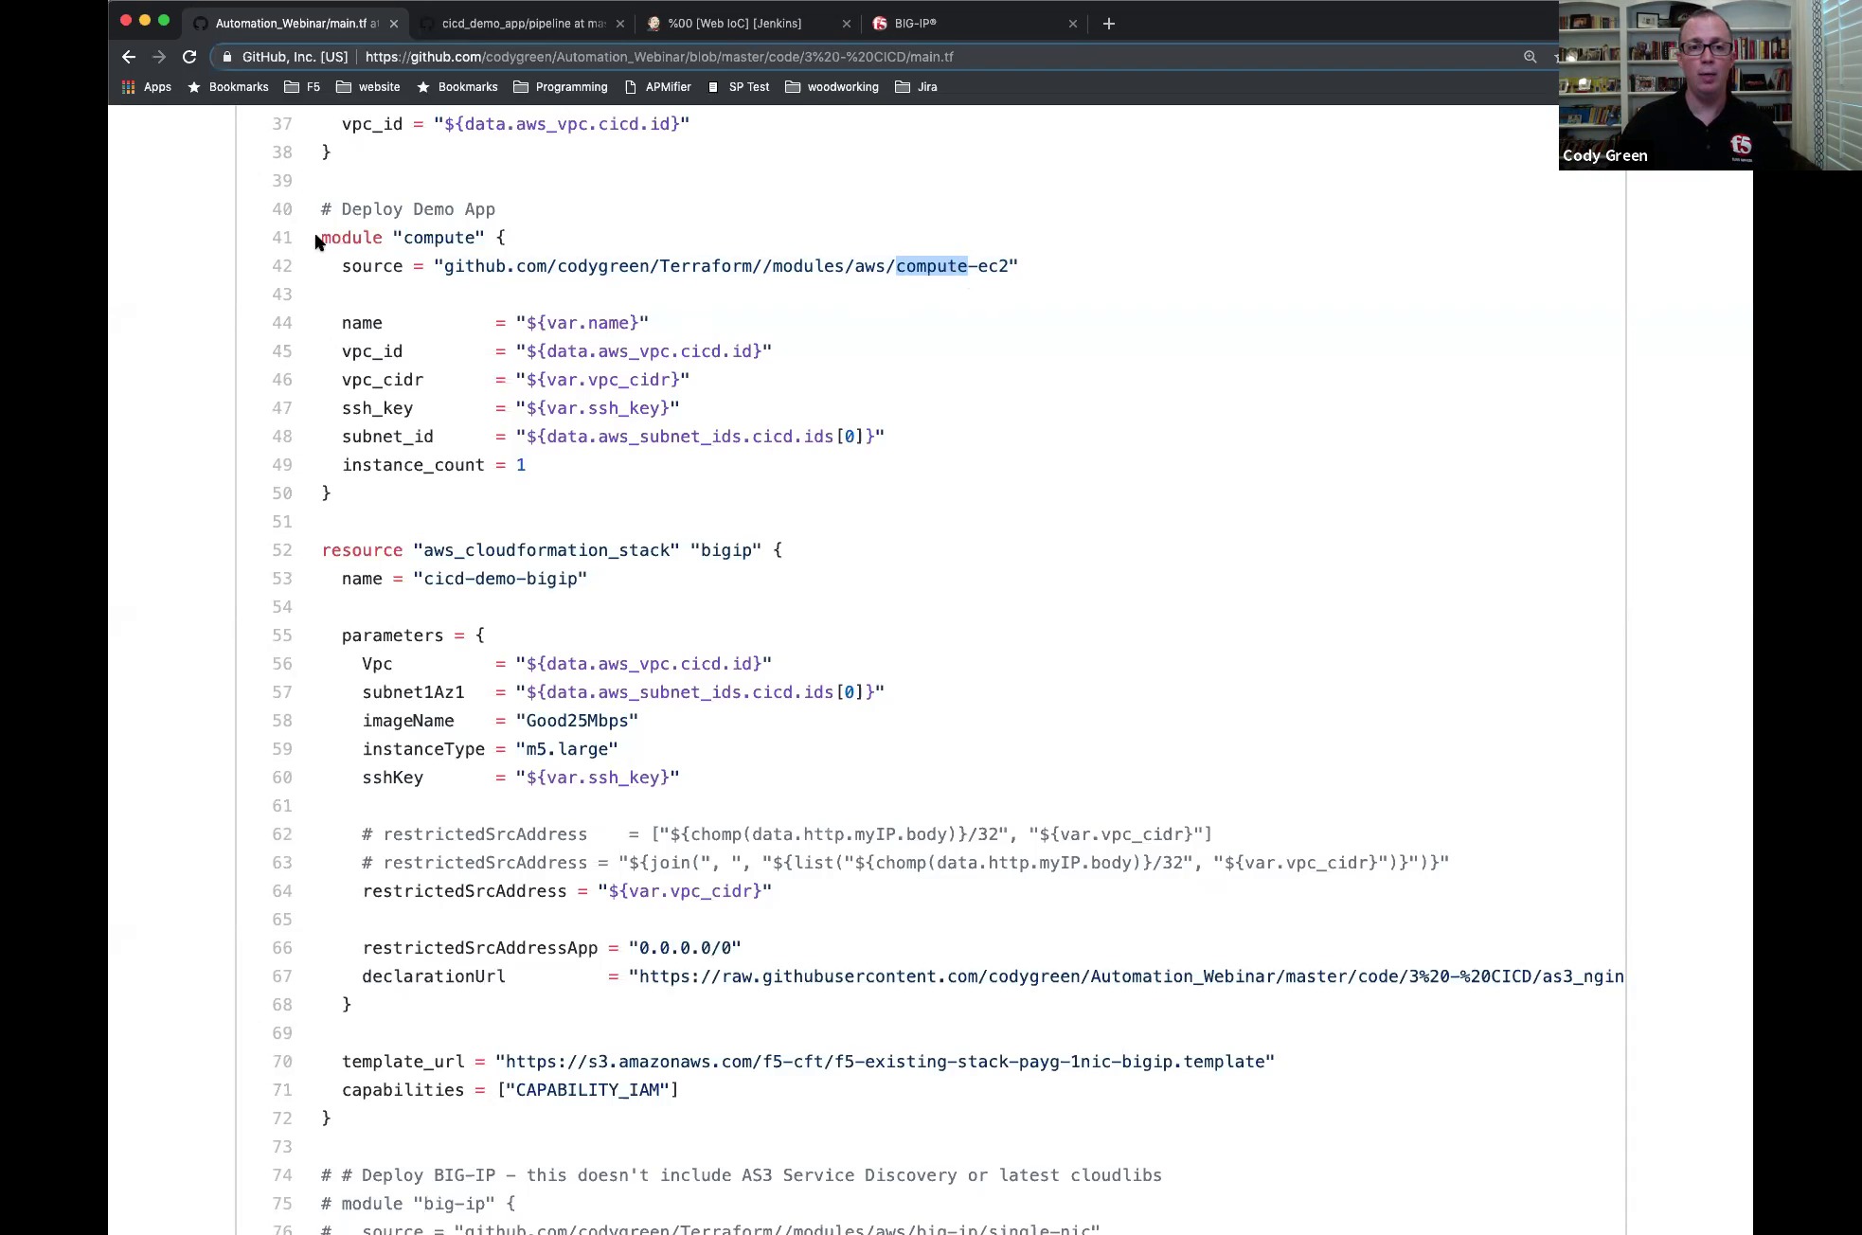
- Highlight the whole Deploy Demo App module block, then only its instance_count line
{"action": "left_click_drag", "start_coordinate": [324, 206], "coordinate": [428, 495]}
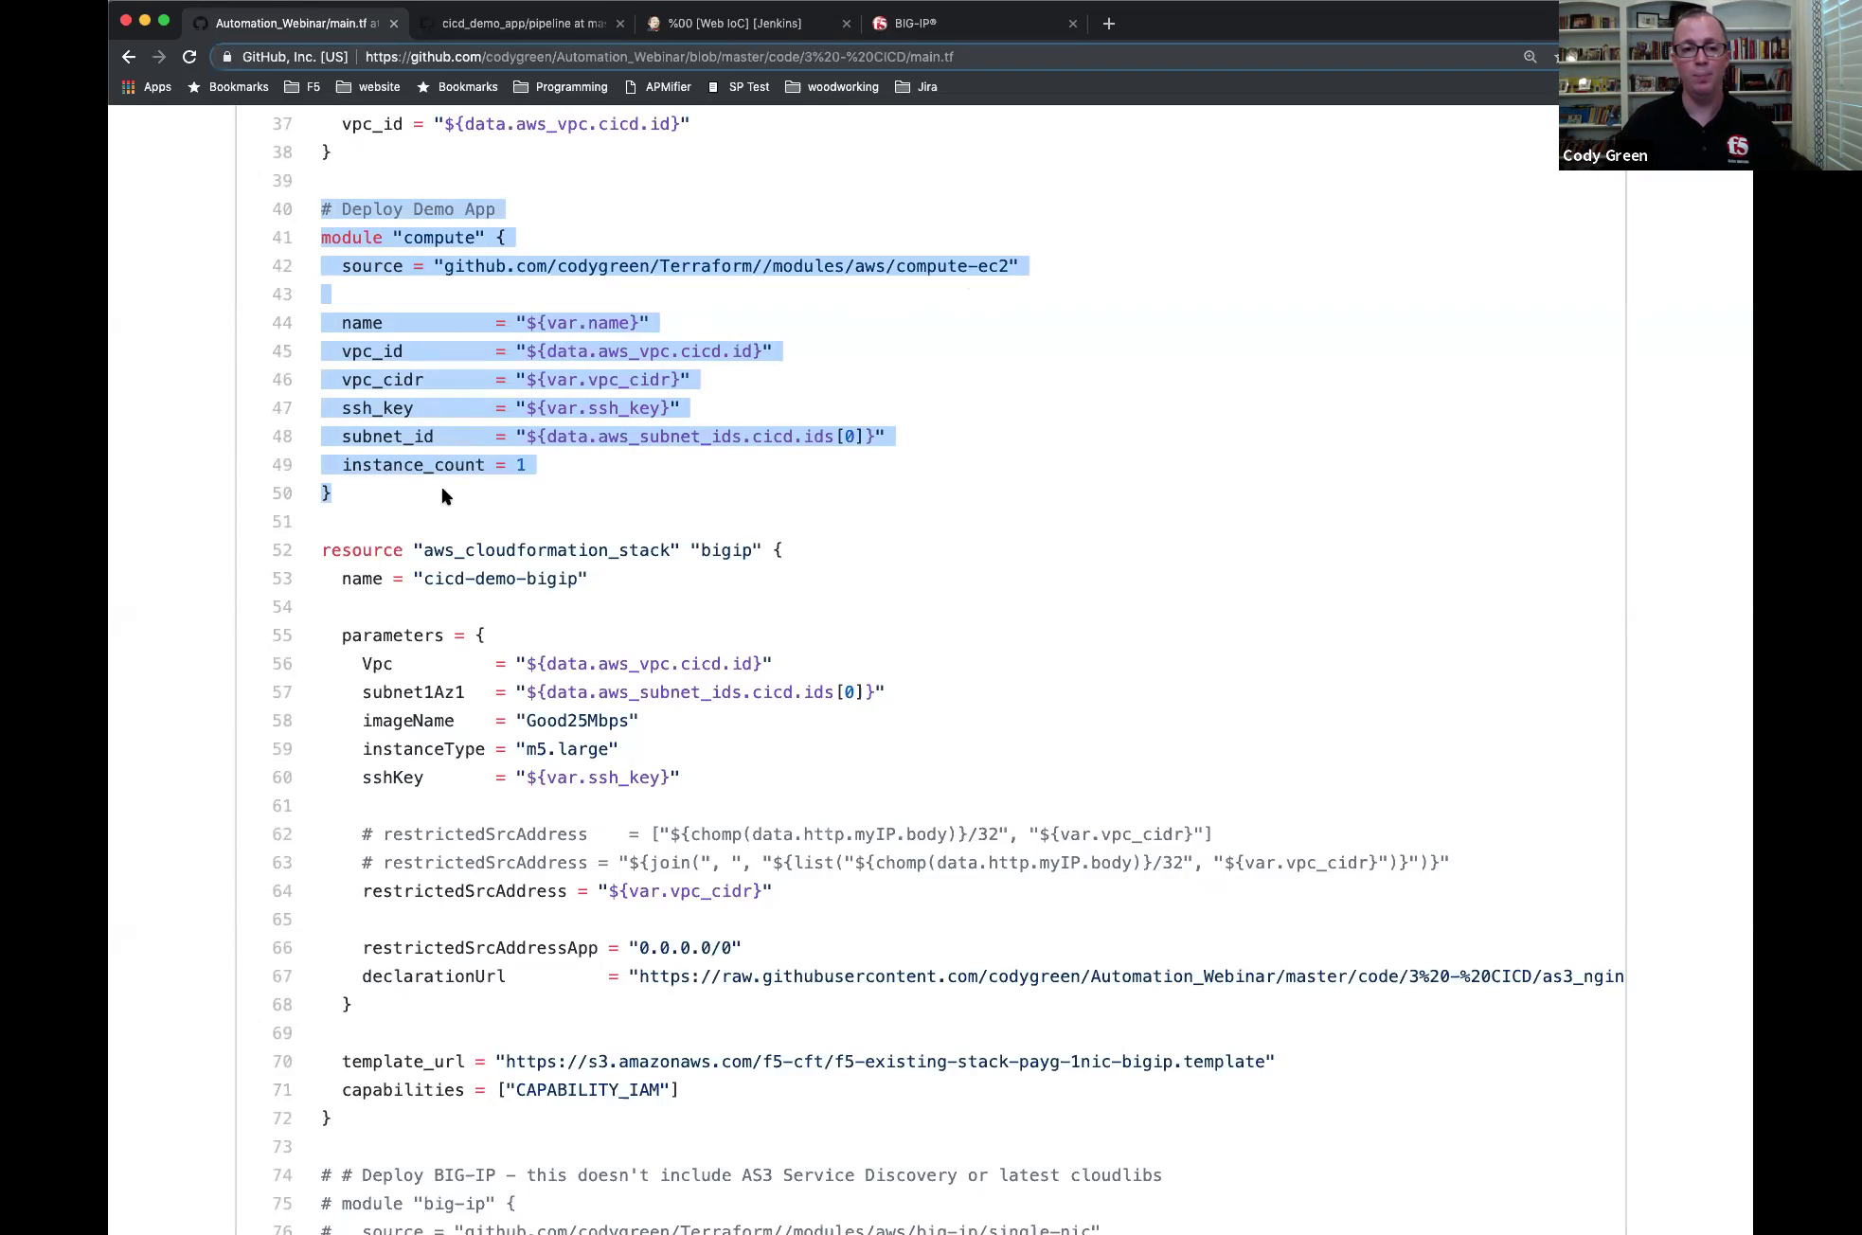
{"action": "left_click", "coordinate": [481, 463]}
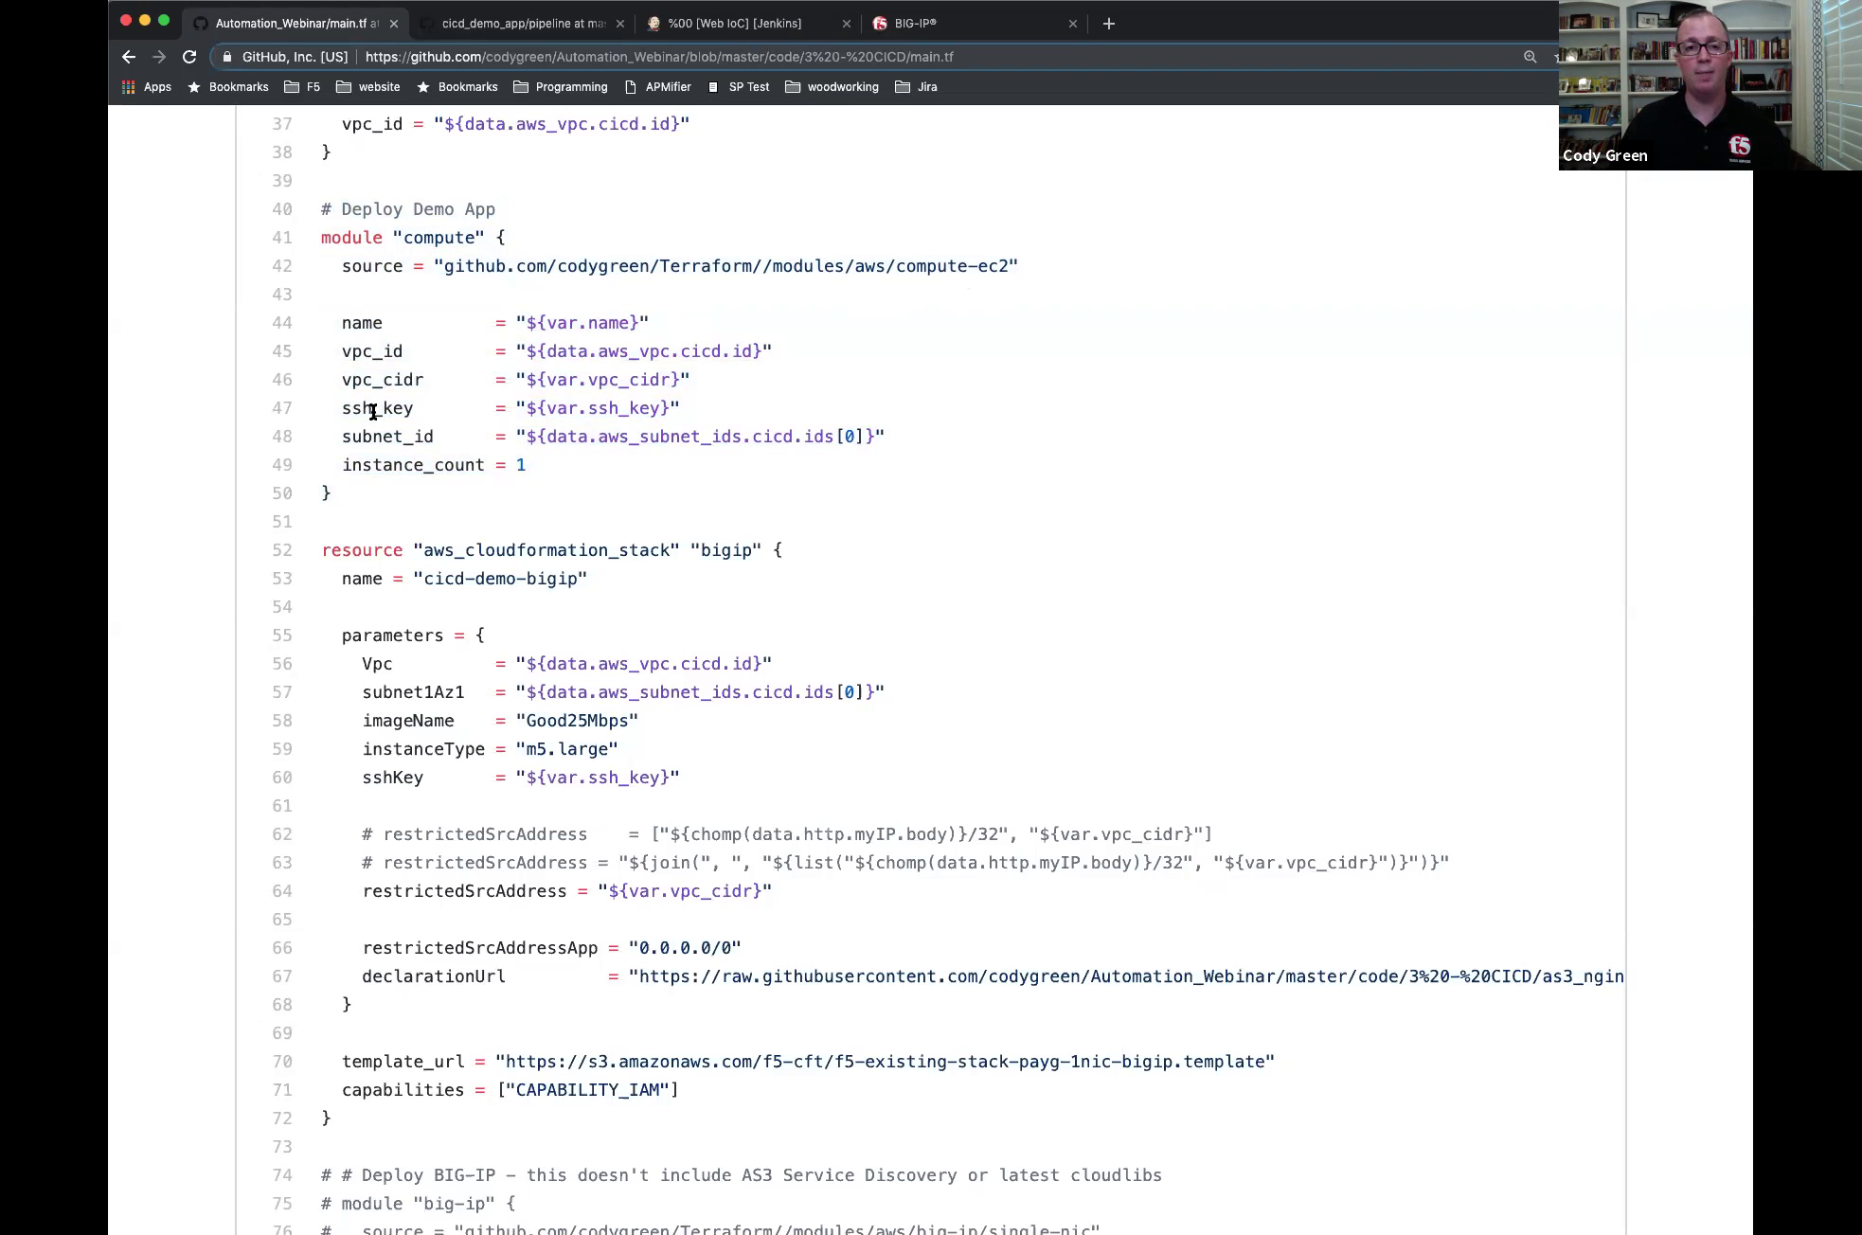
{"action": "scroll", "coordinate": [374, 410], "scroll_direction": "down", "scroll_amount": 1}
{"action": "triple_click", "coordinate": [417, 460]}
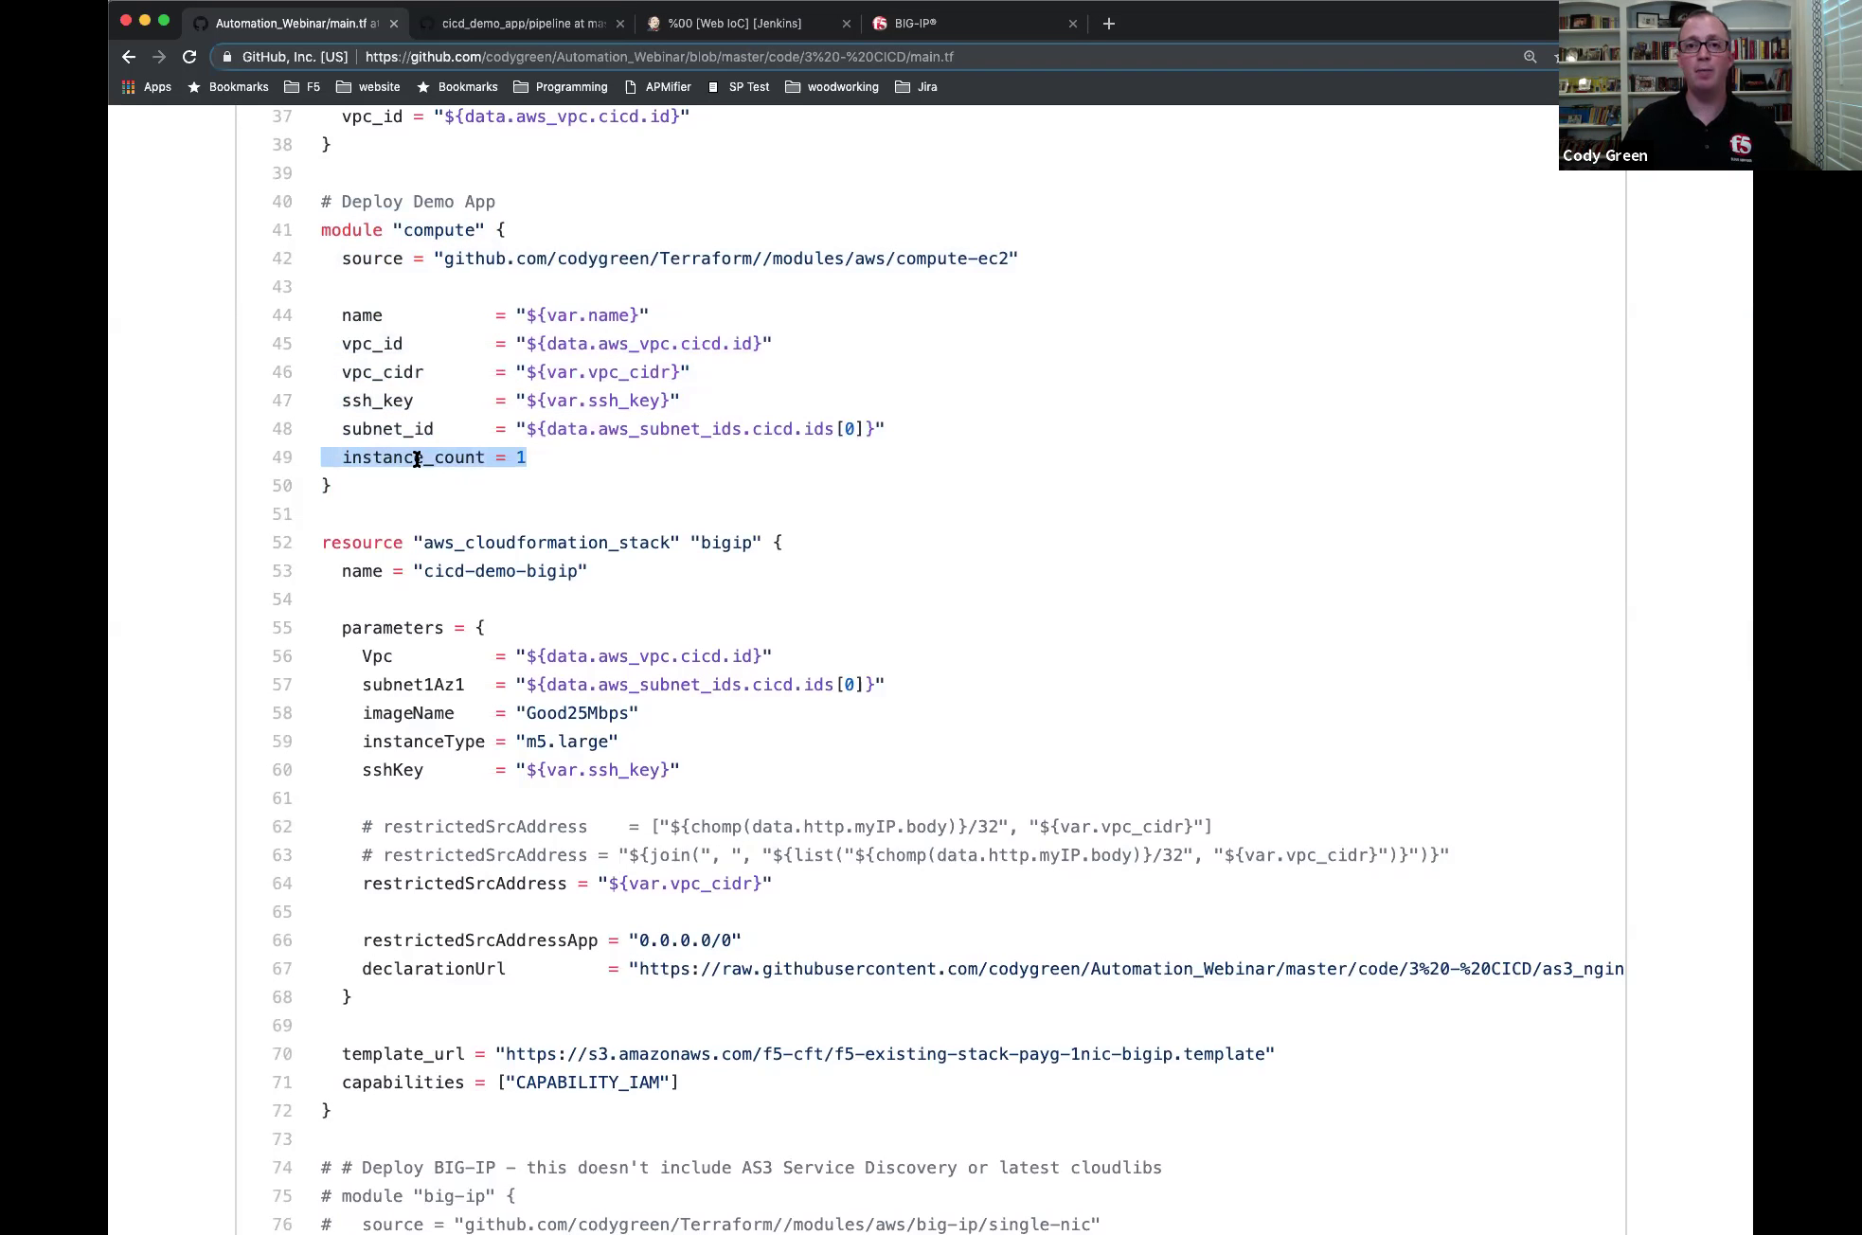
{"action": "scroll", "coordinate": [417, 460], "scroll_direction": "down", "scroll_amount": 5}
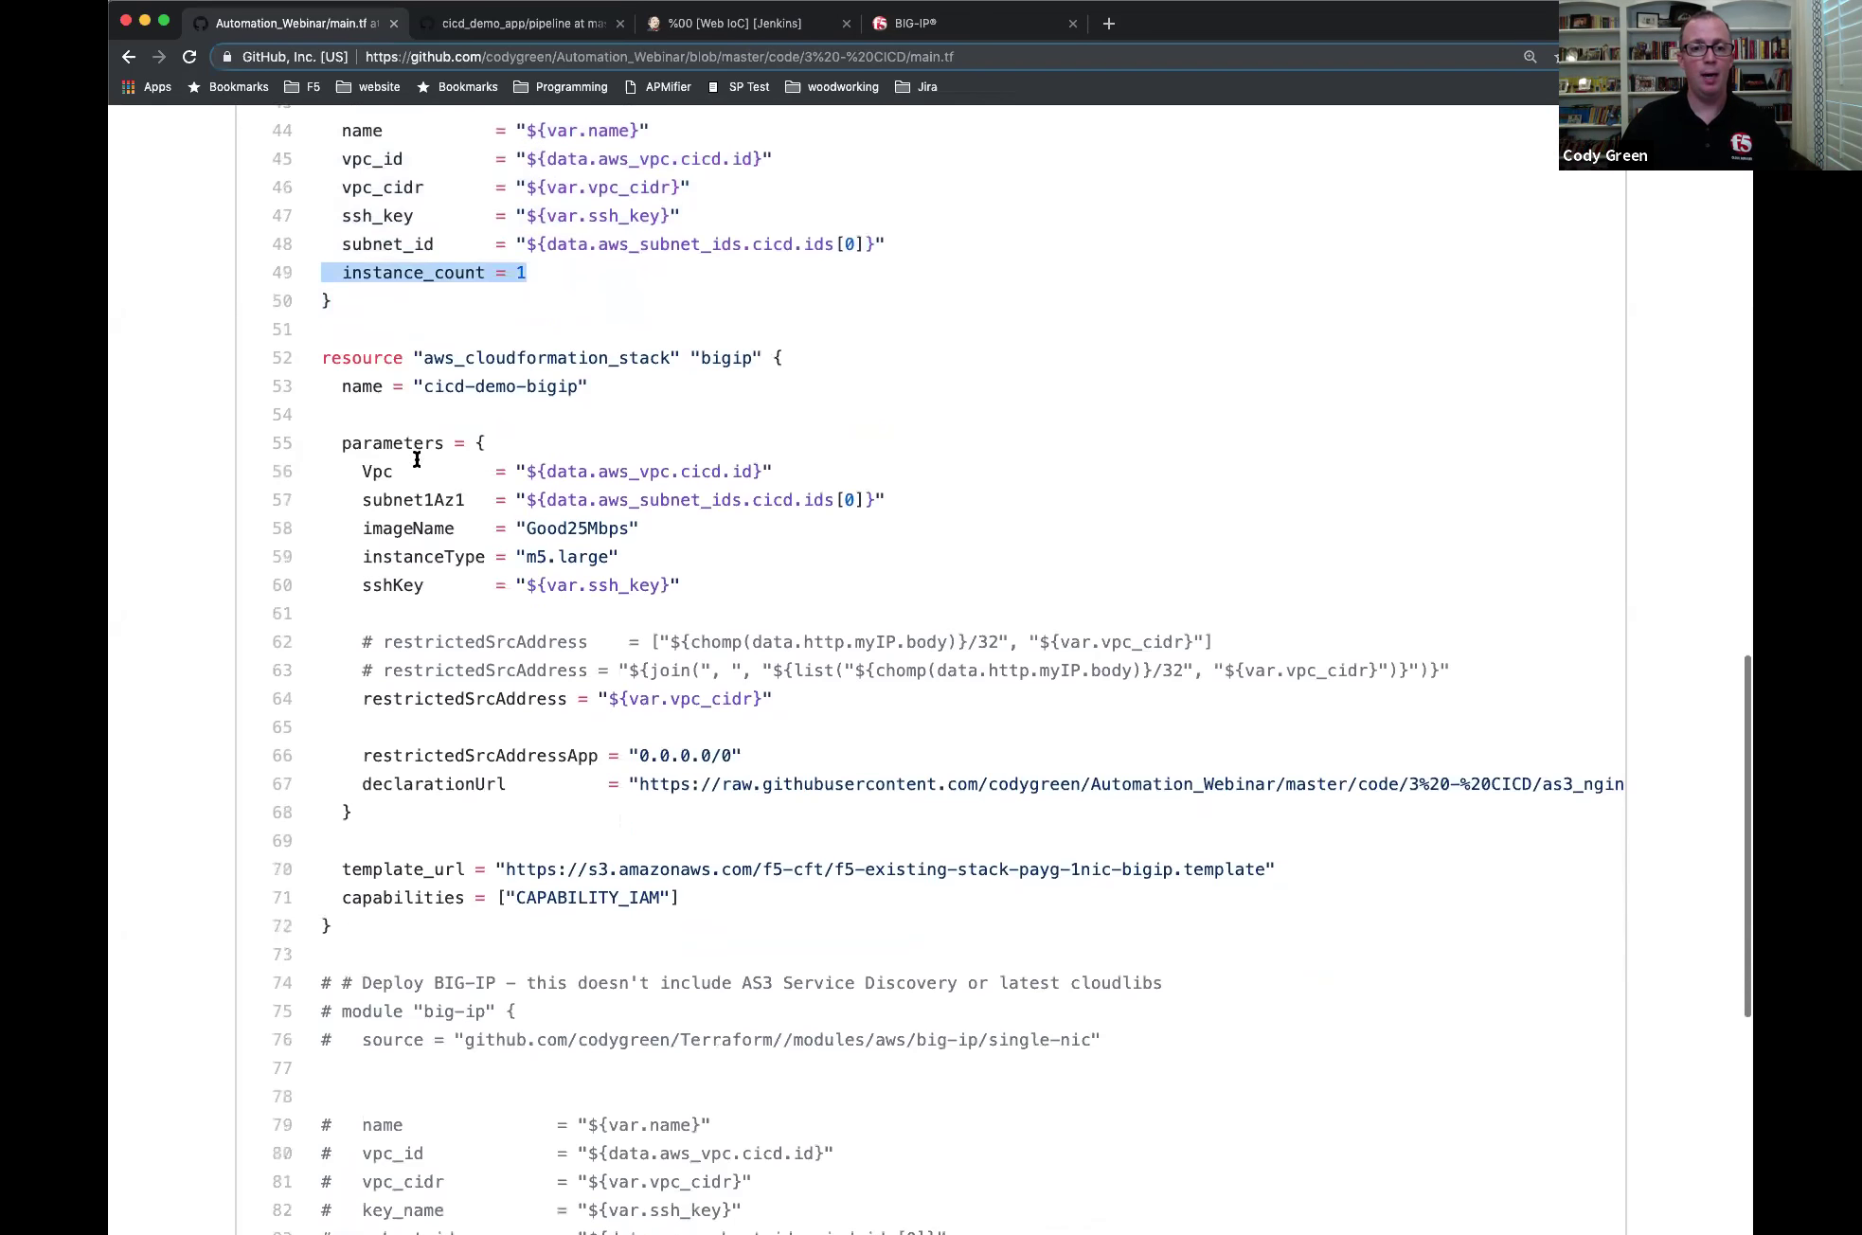
- Highlight the aws_cloudformation_stack resource type in main.tf, followed by its imageName value Good25Mbps and the word large in instanceType
{"action": "scroll", "coordinate": [417, 464], "scroll_direction": "down", "scroll_amount": 1}
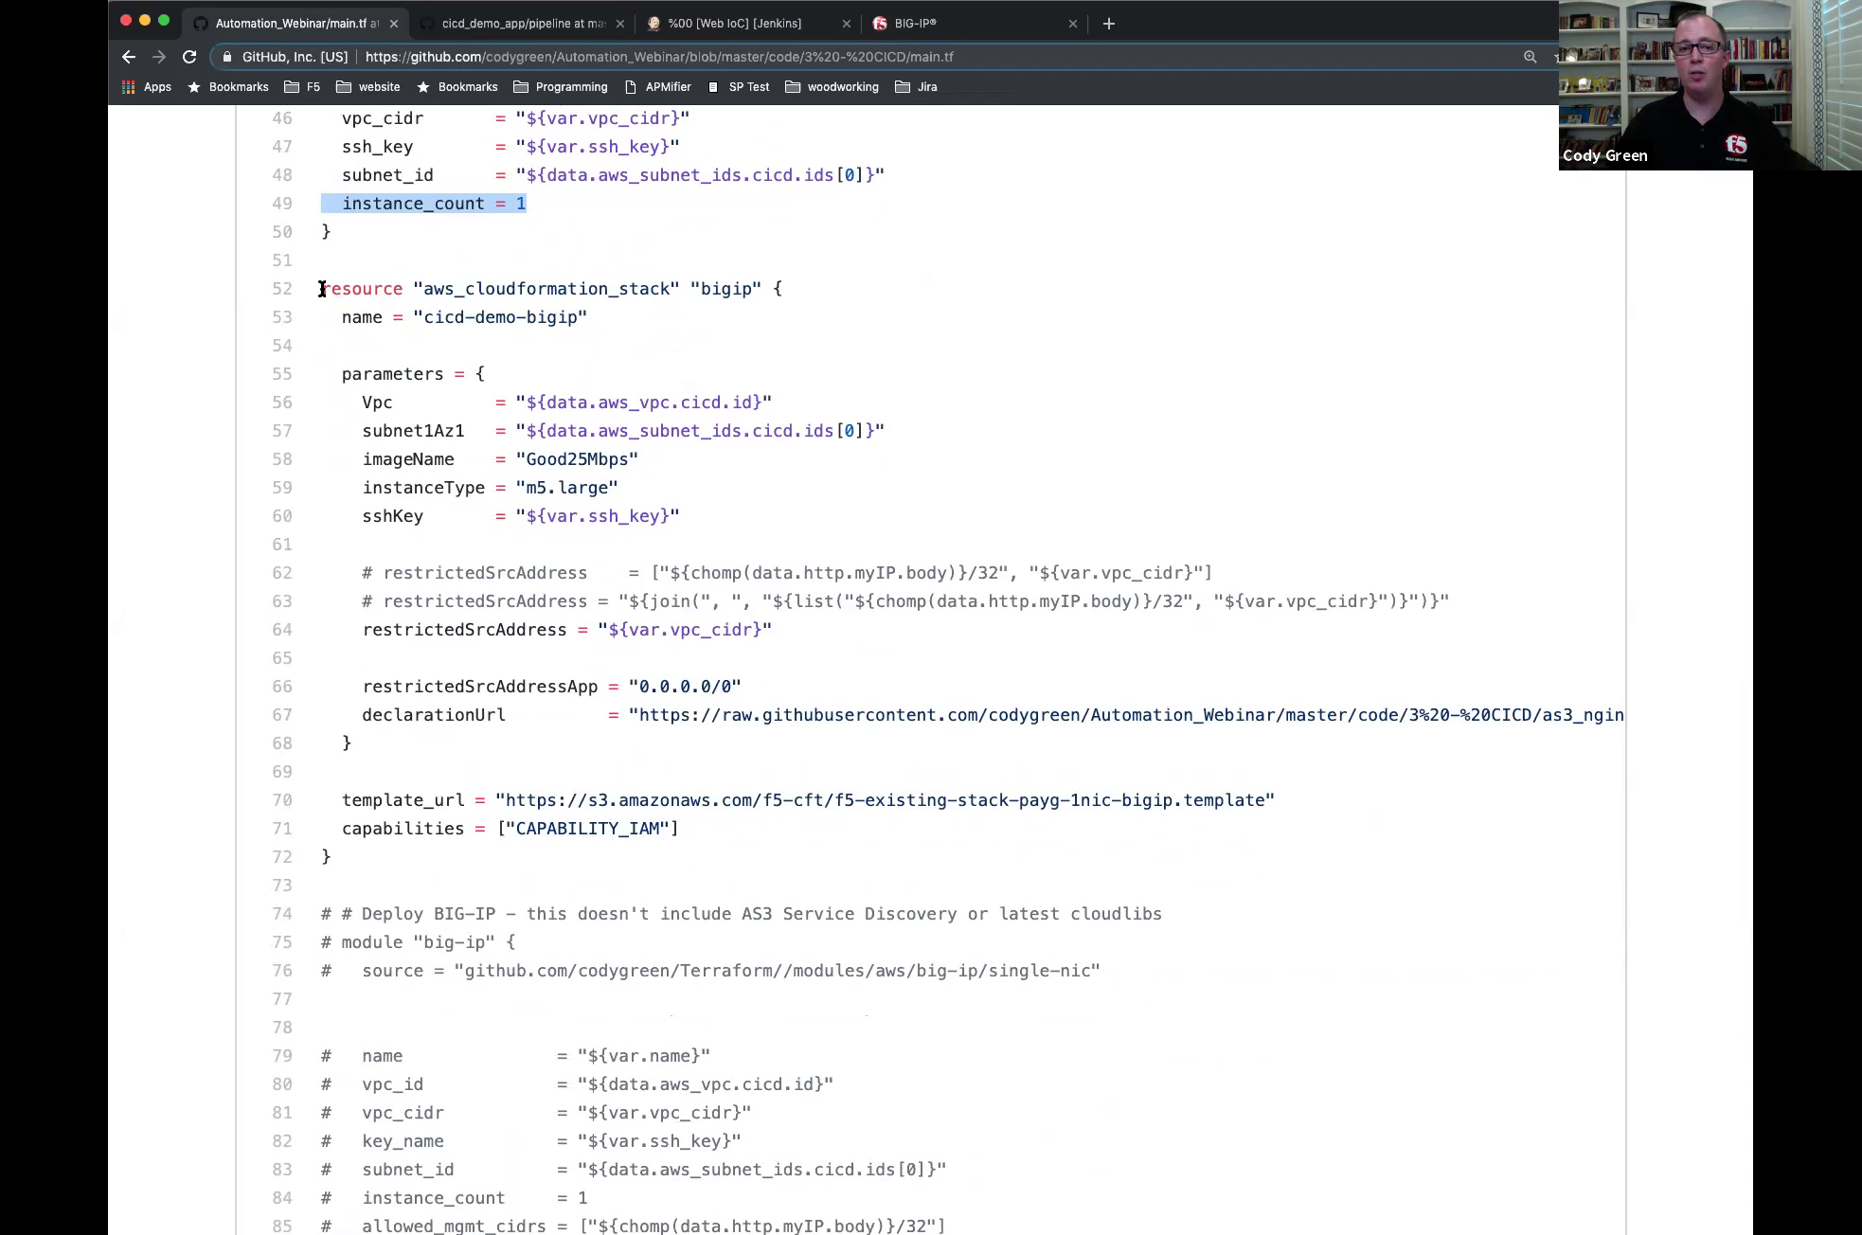
{"action": "scroll", "coordinate": [339, 495], "scroll_direction": "down", "scroll_amount": 6}
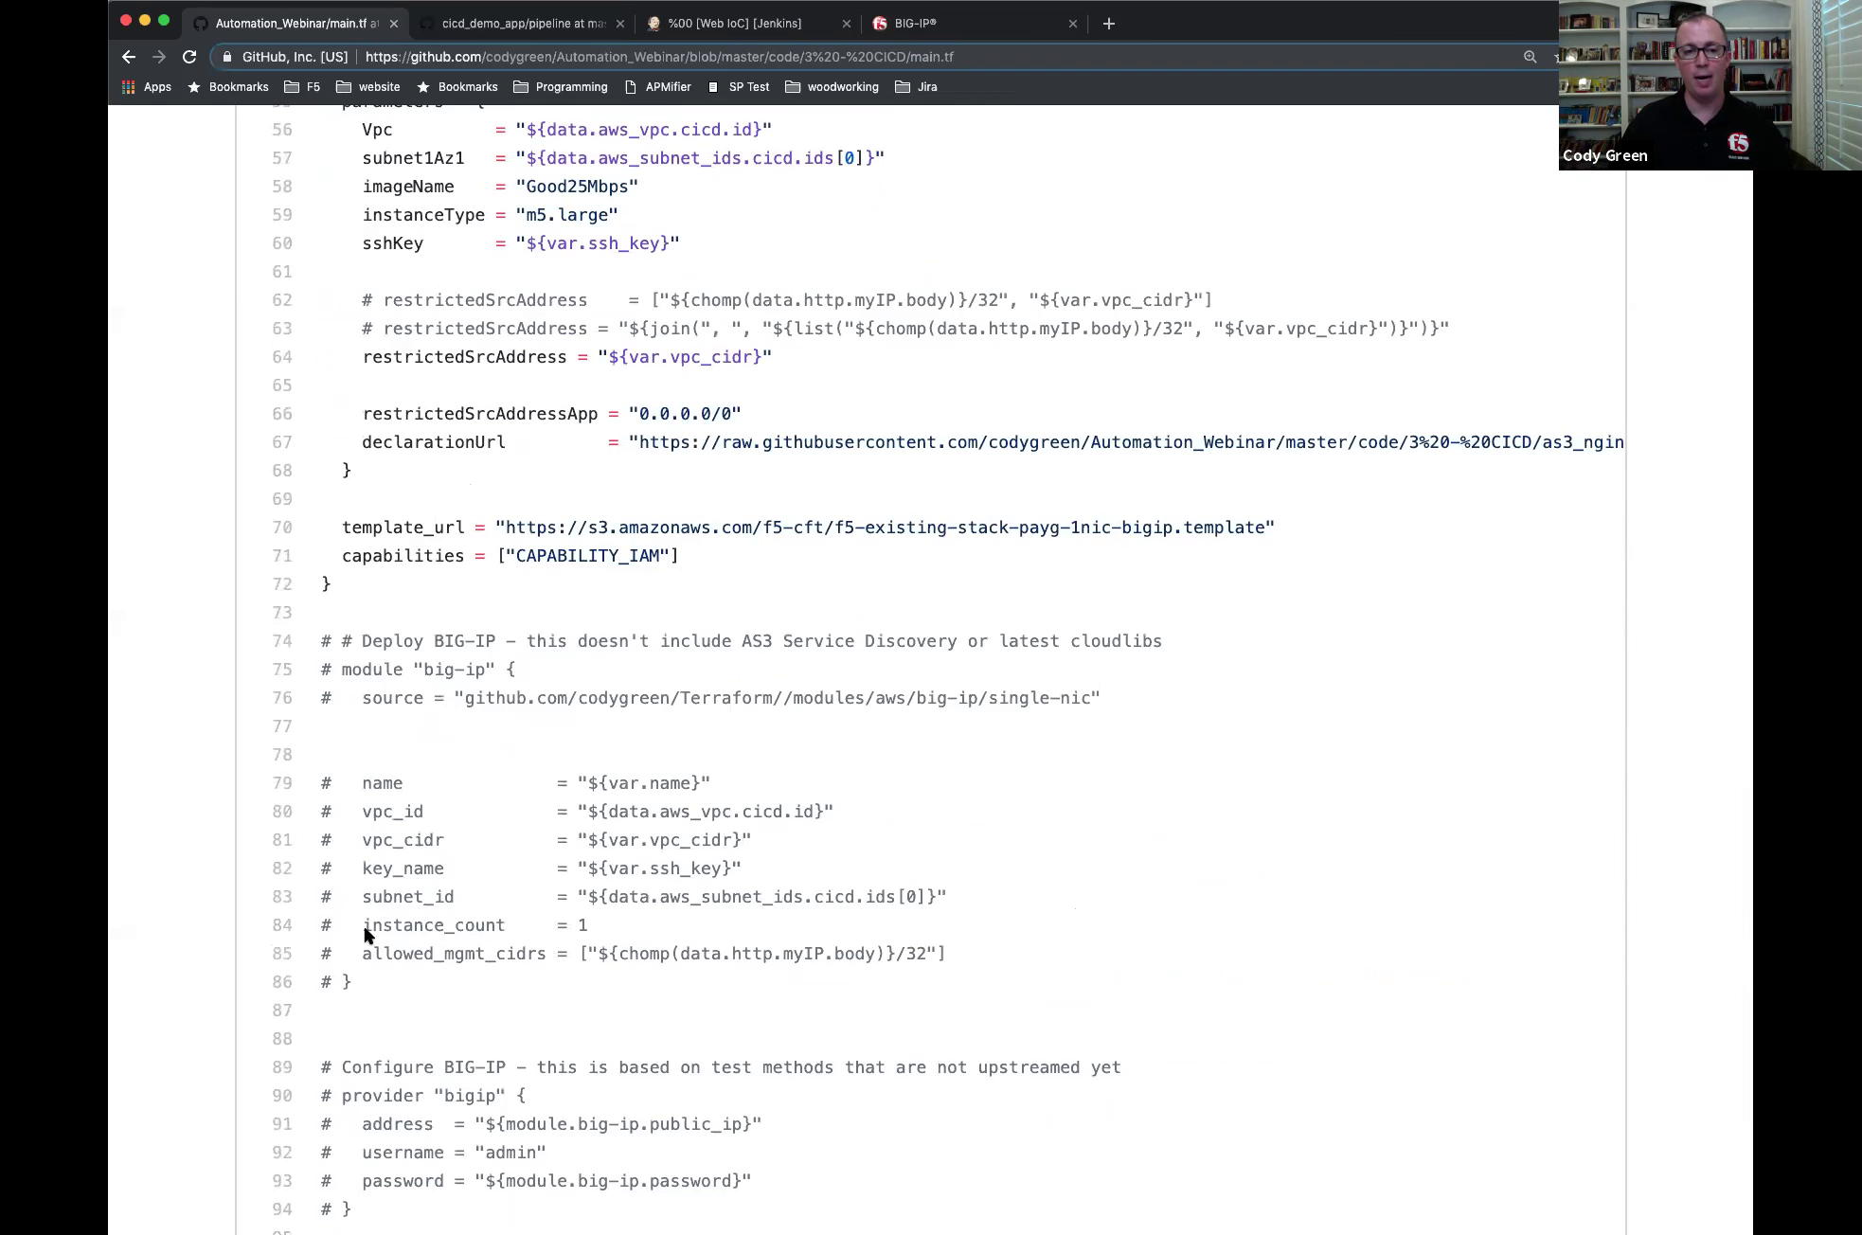
{"action": "scroll", "coordinate": [329, 702], "scroll_direction": "up", "scroll_amount": 1}
{"action": "scroll", "coordinate": [326, 520], "scroll_direction": "up", "scroll_amount": 1}
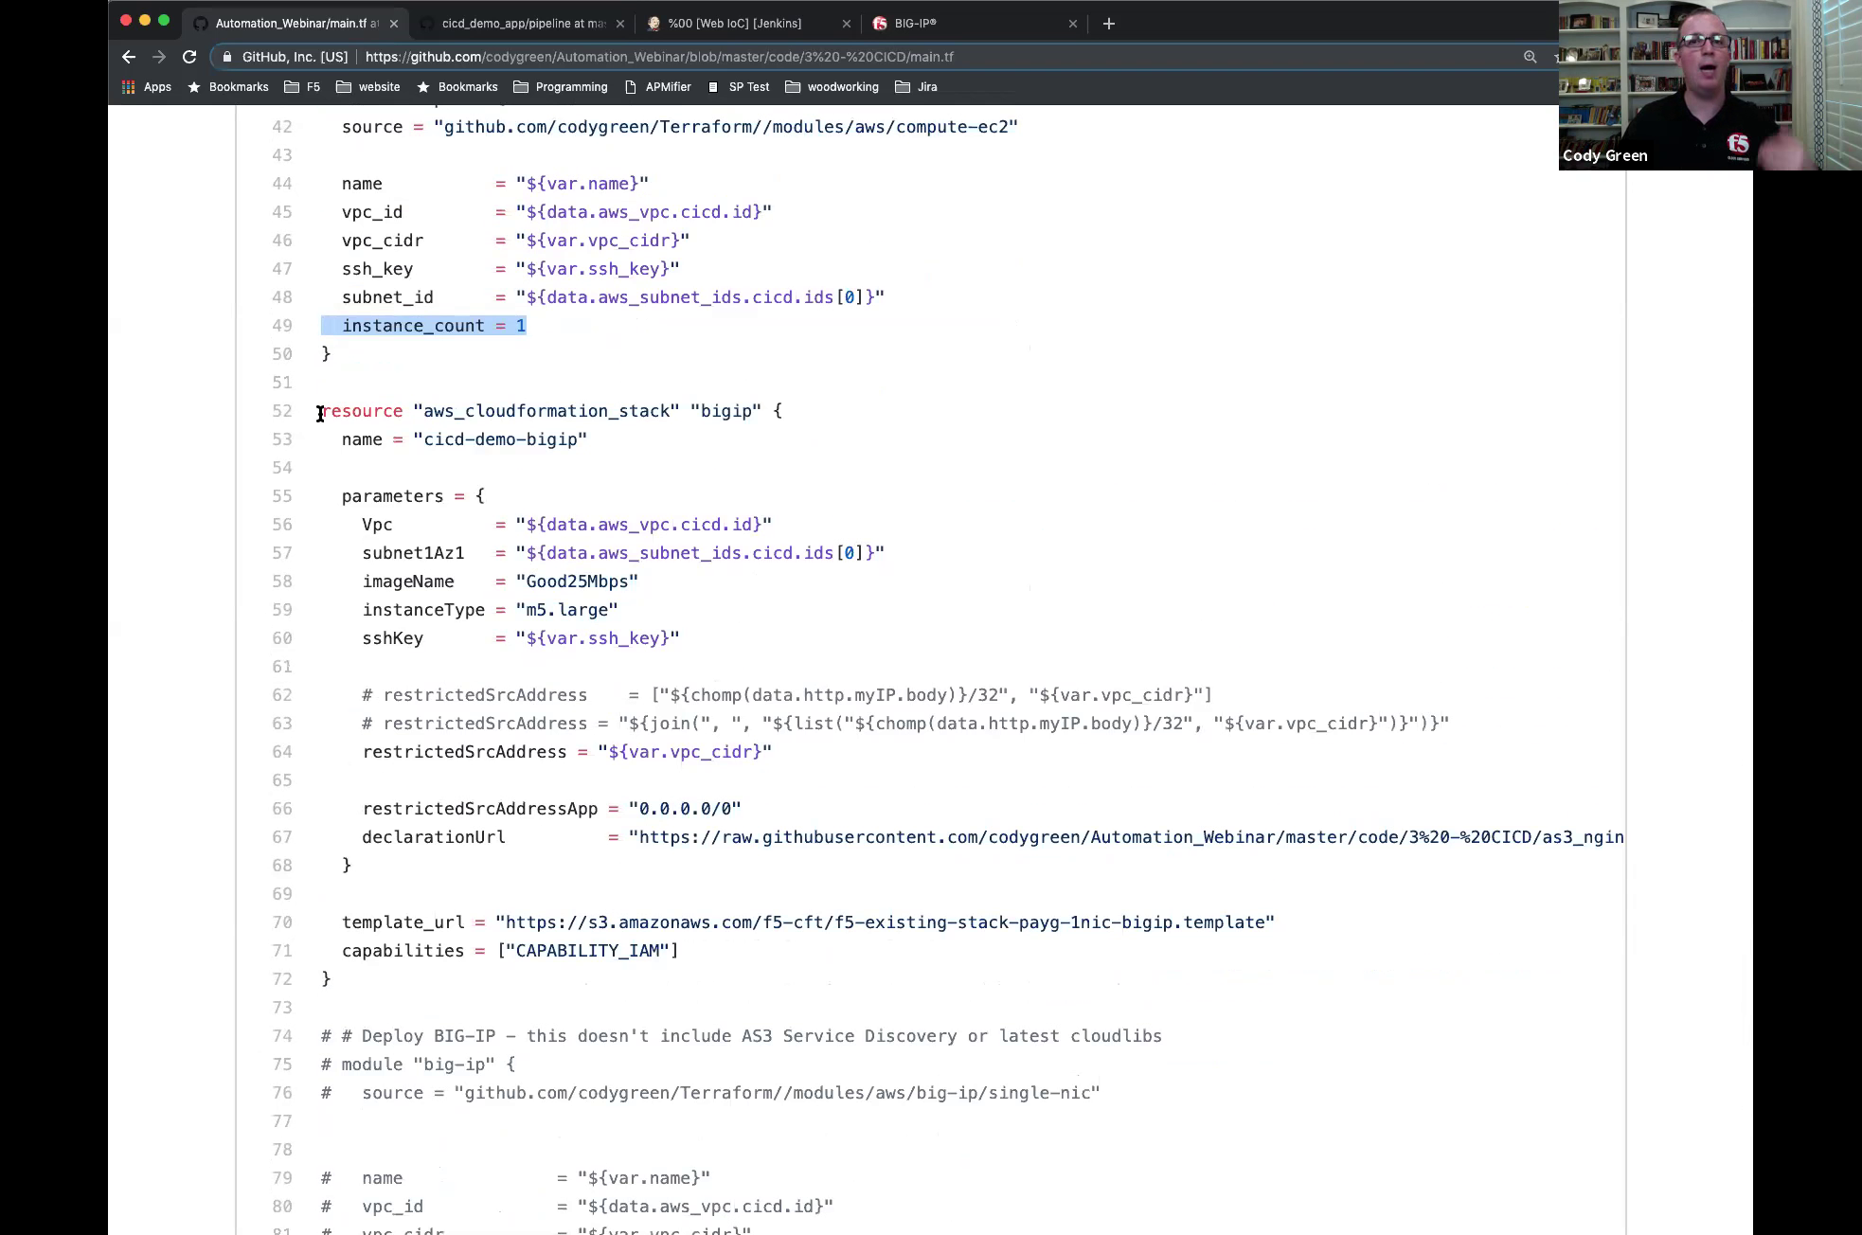
{"action": "double_click", "coordinate": [536, 410]}
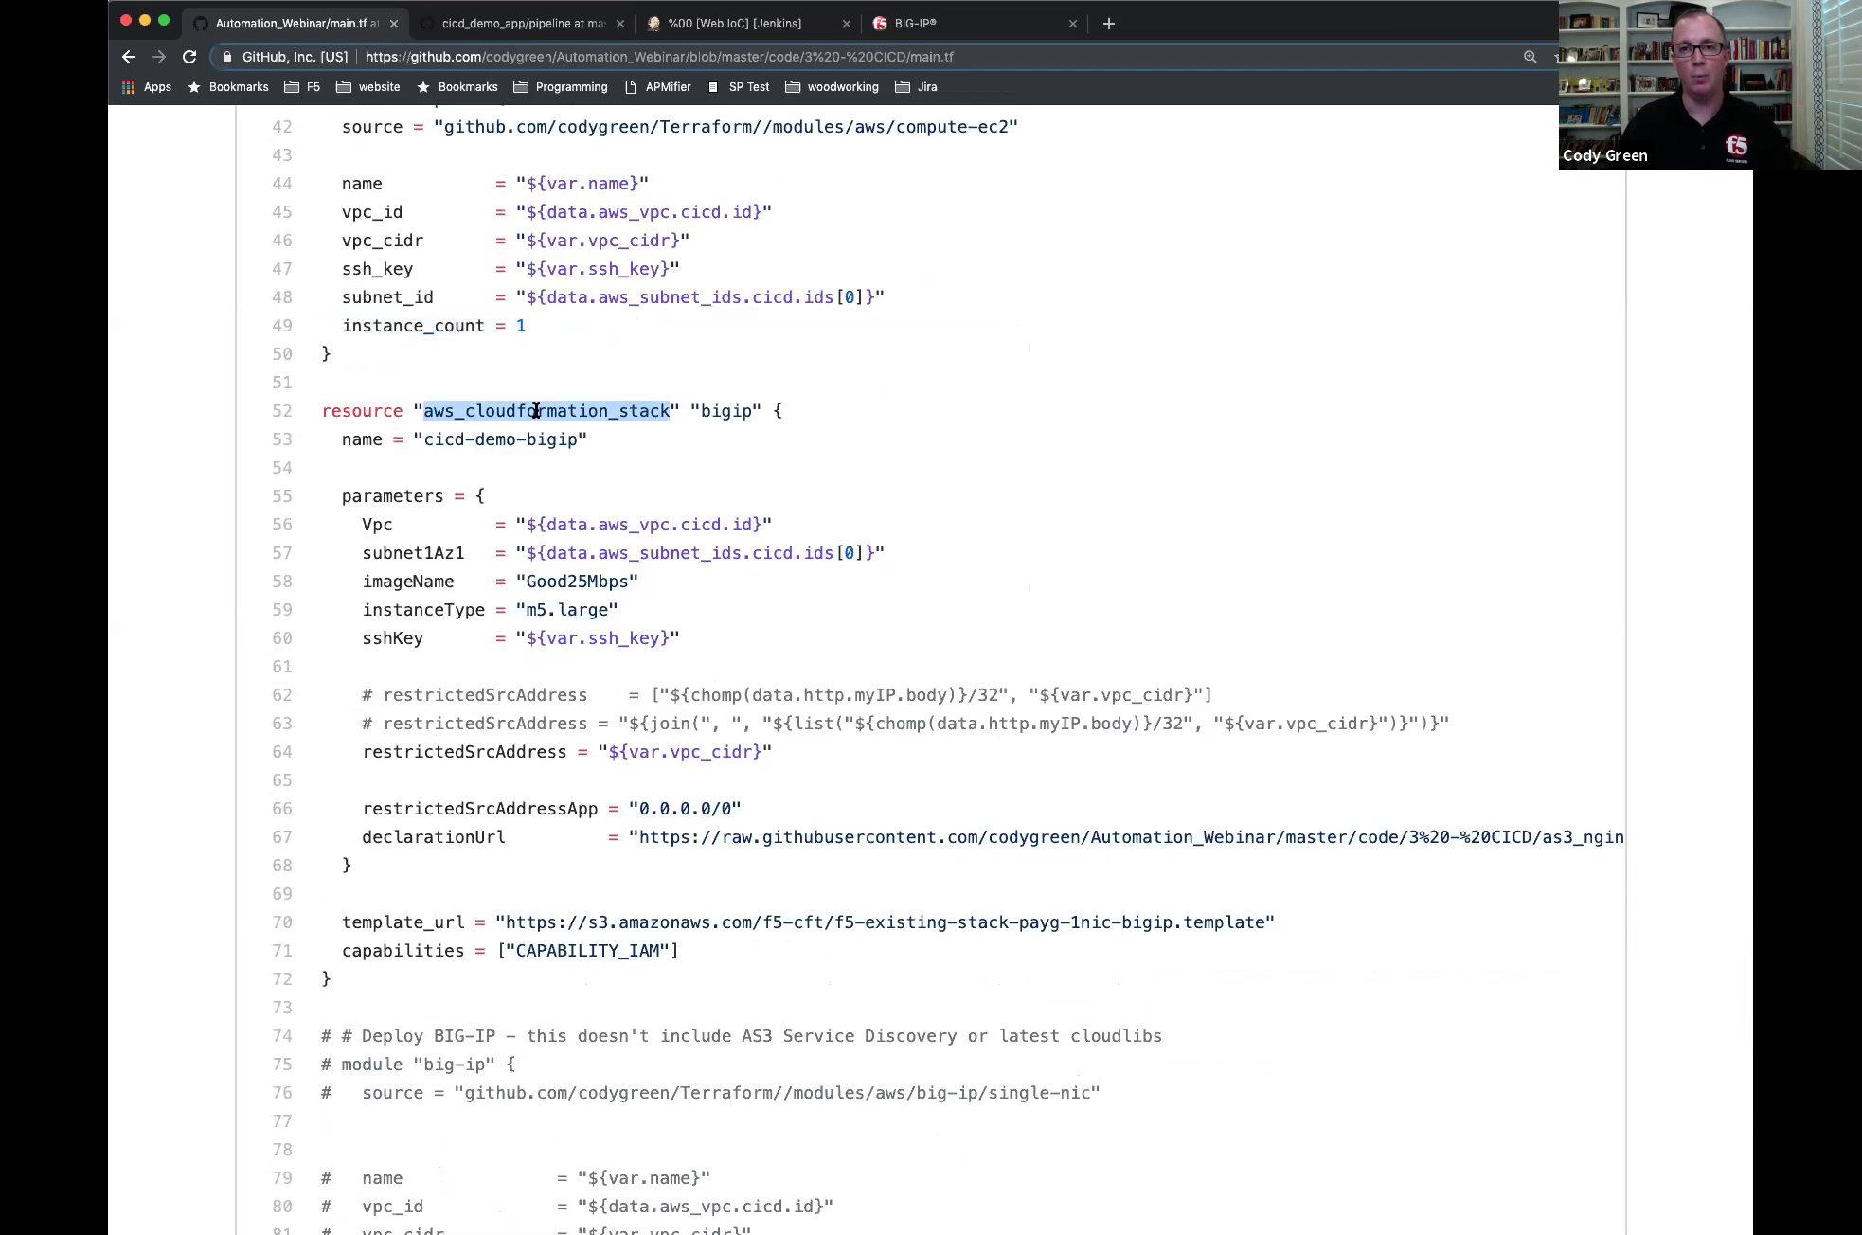
{"action": "scroll", "coordinate": [533, 408], "scroll_direction": "down", "scroll_amount": 3}
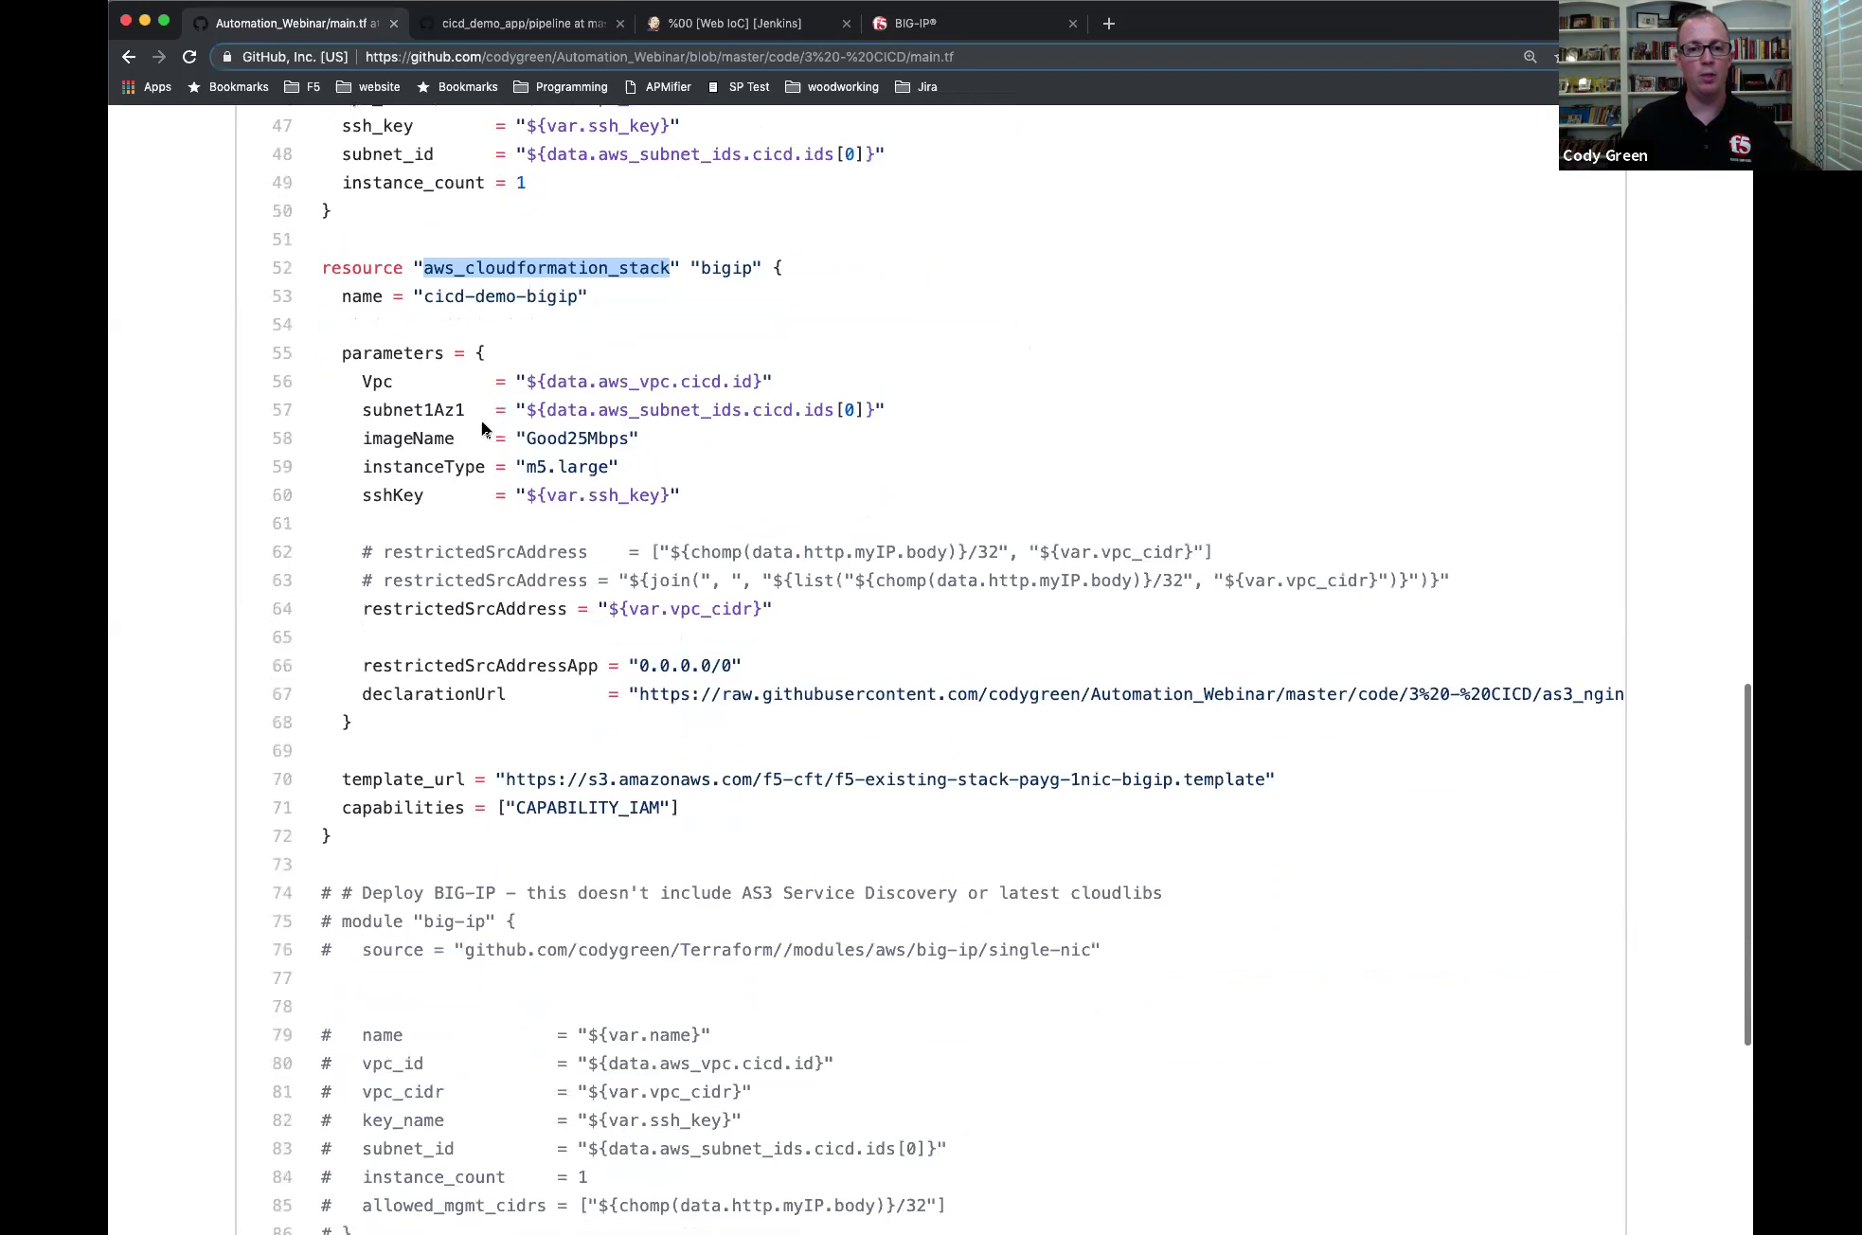
{"action": "double_click", "coordinate": [551, 441]}
{"action": "double_click", "coordinate": [580, 467]}
{"action": "scroll", "coordinate": [557, 467], "scroll_direction": "down", "scroll_amount": 2}
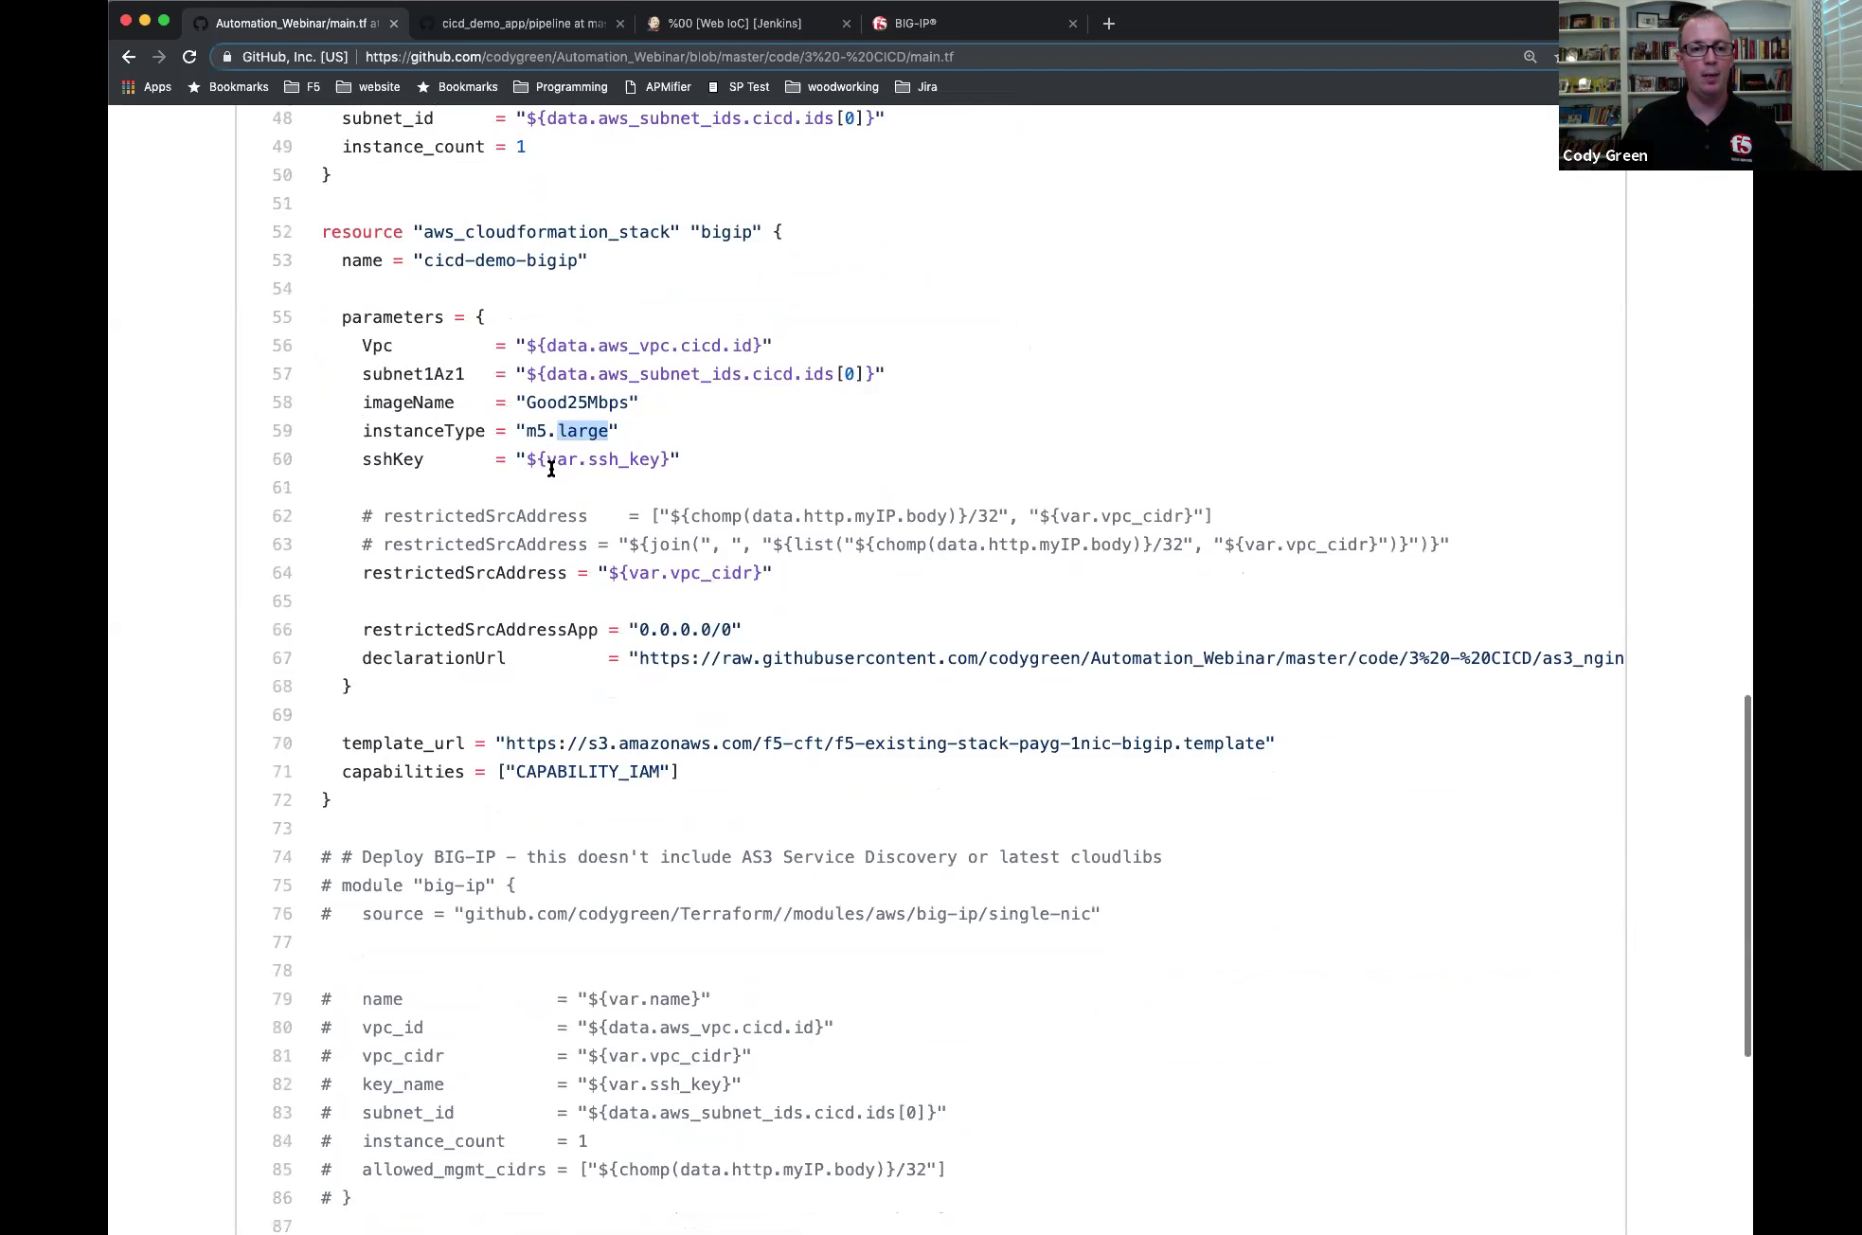
- Highlight the restrictedSrcAddress value, the restrictedSrcAddressApp value "0.0.0.0/0" and the declarationUrl line in the stack parameters
{"action": "left_click", "coordinate": [400, 584]}
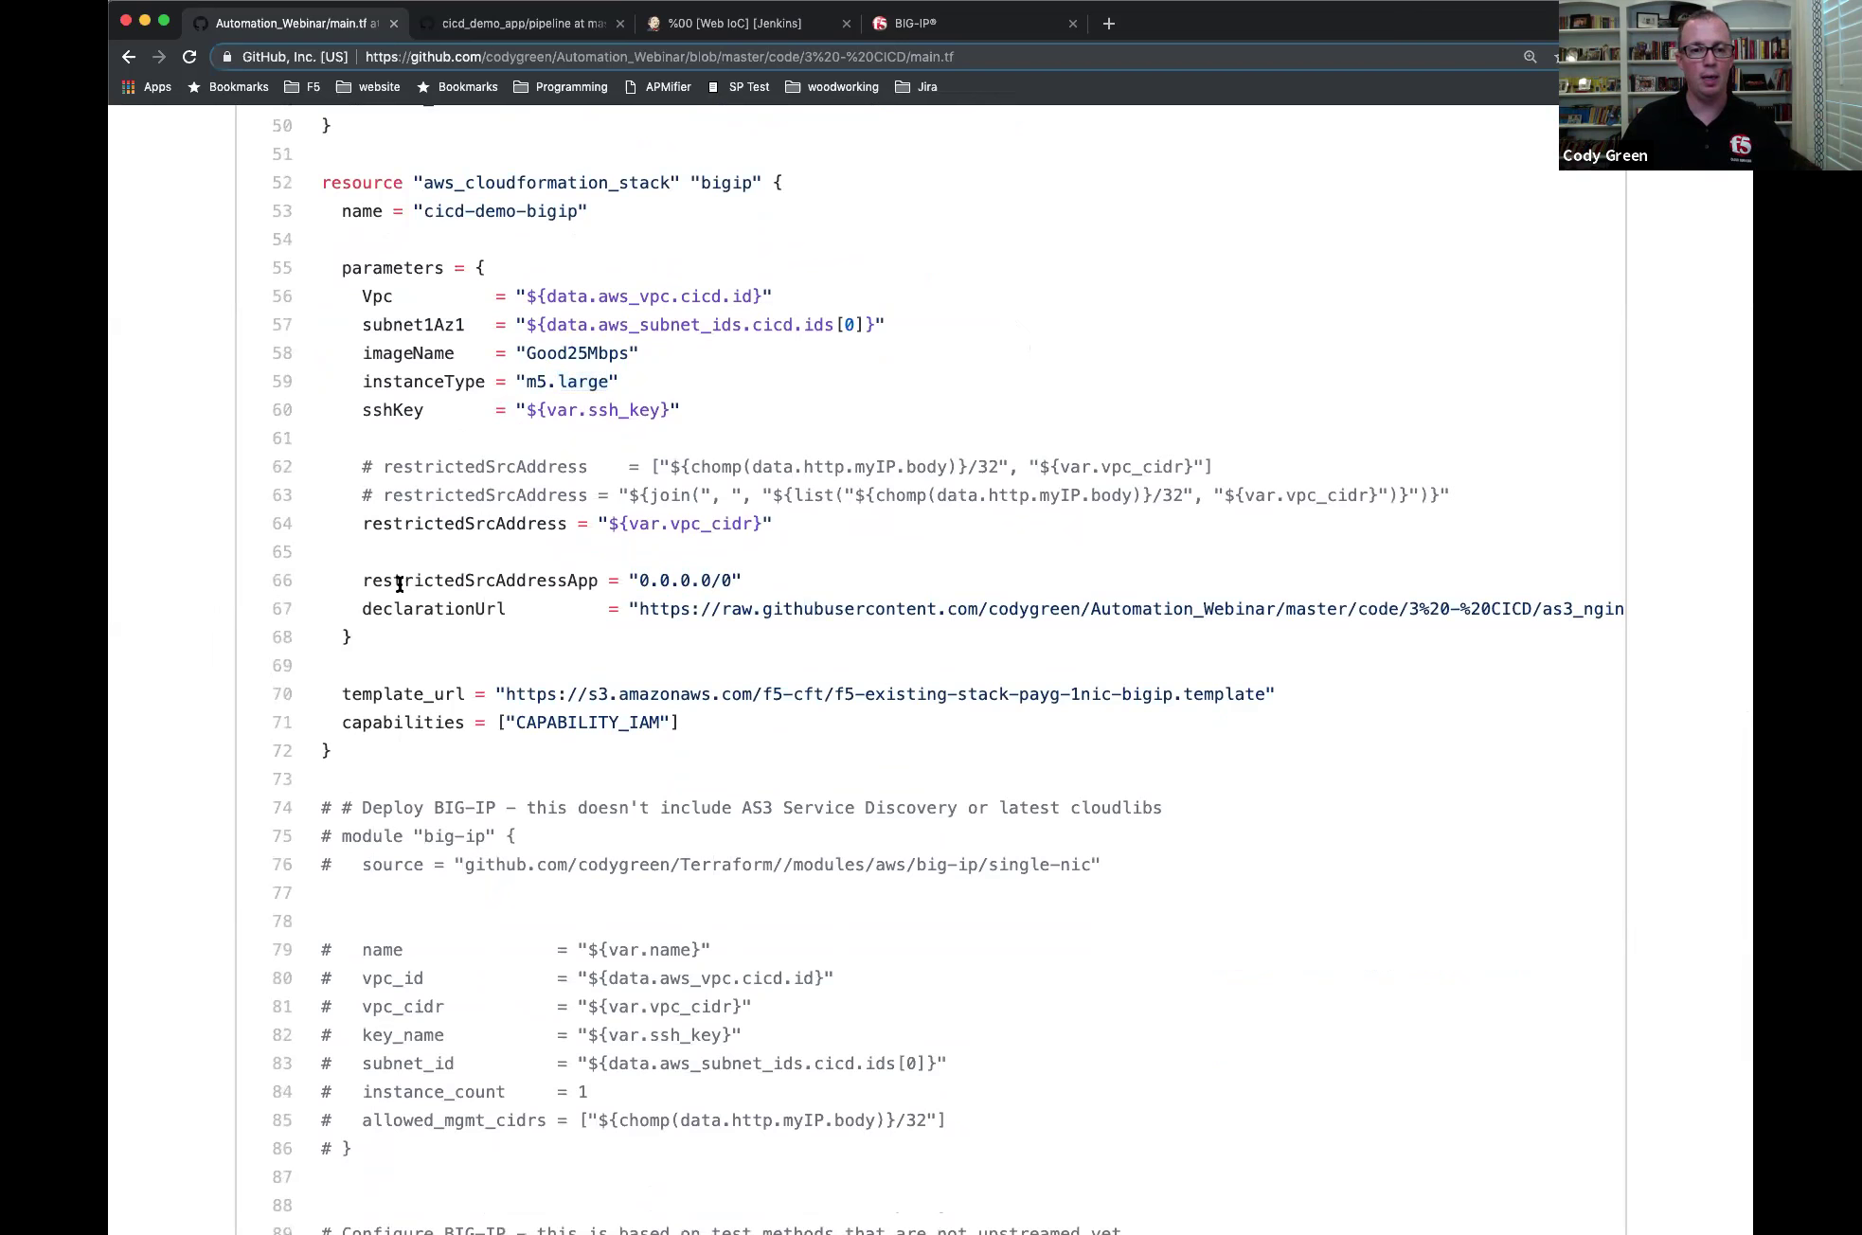
{"action": "scroll", "coordinate": [441, 570], "scroll_direction": "down", "scroll_amount": 1}
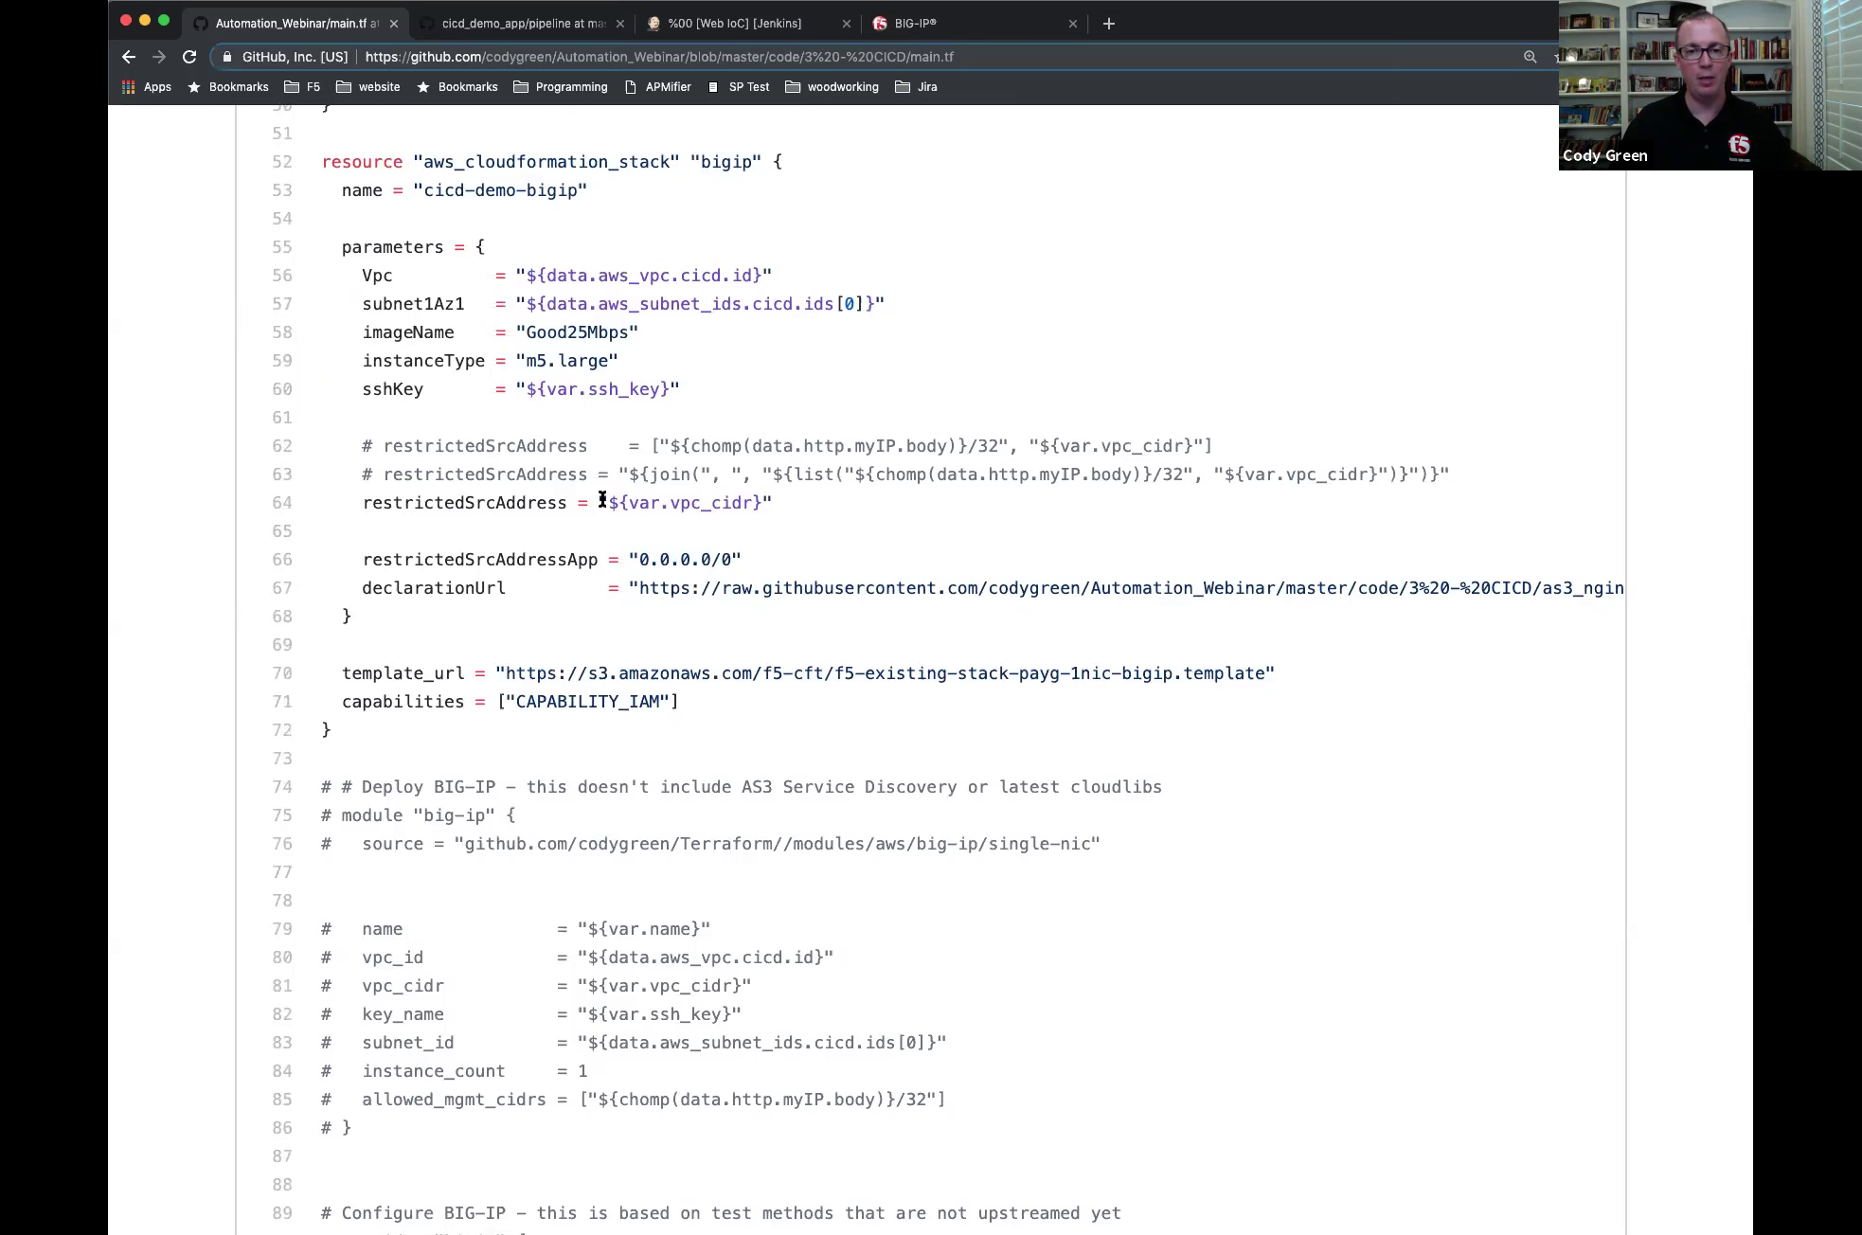
{"action": "left_click_drag", "start_coordinate": [602, 500], "coordinate": [807, 505]}
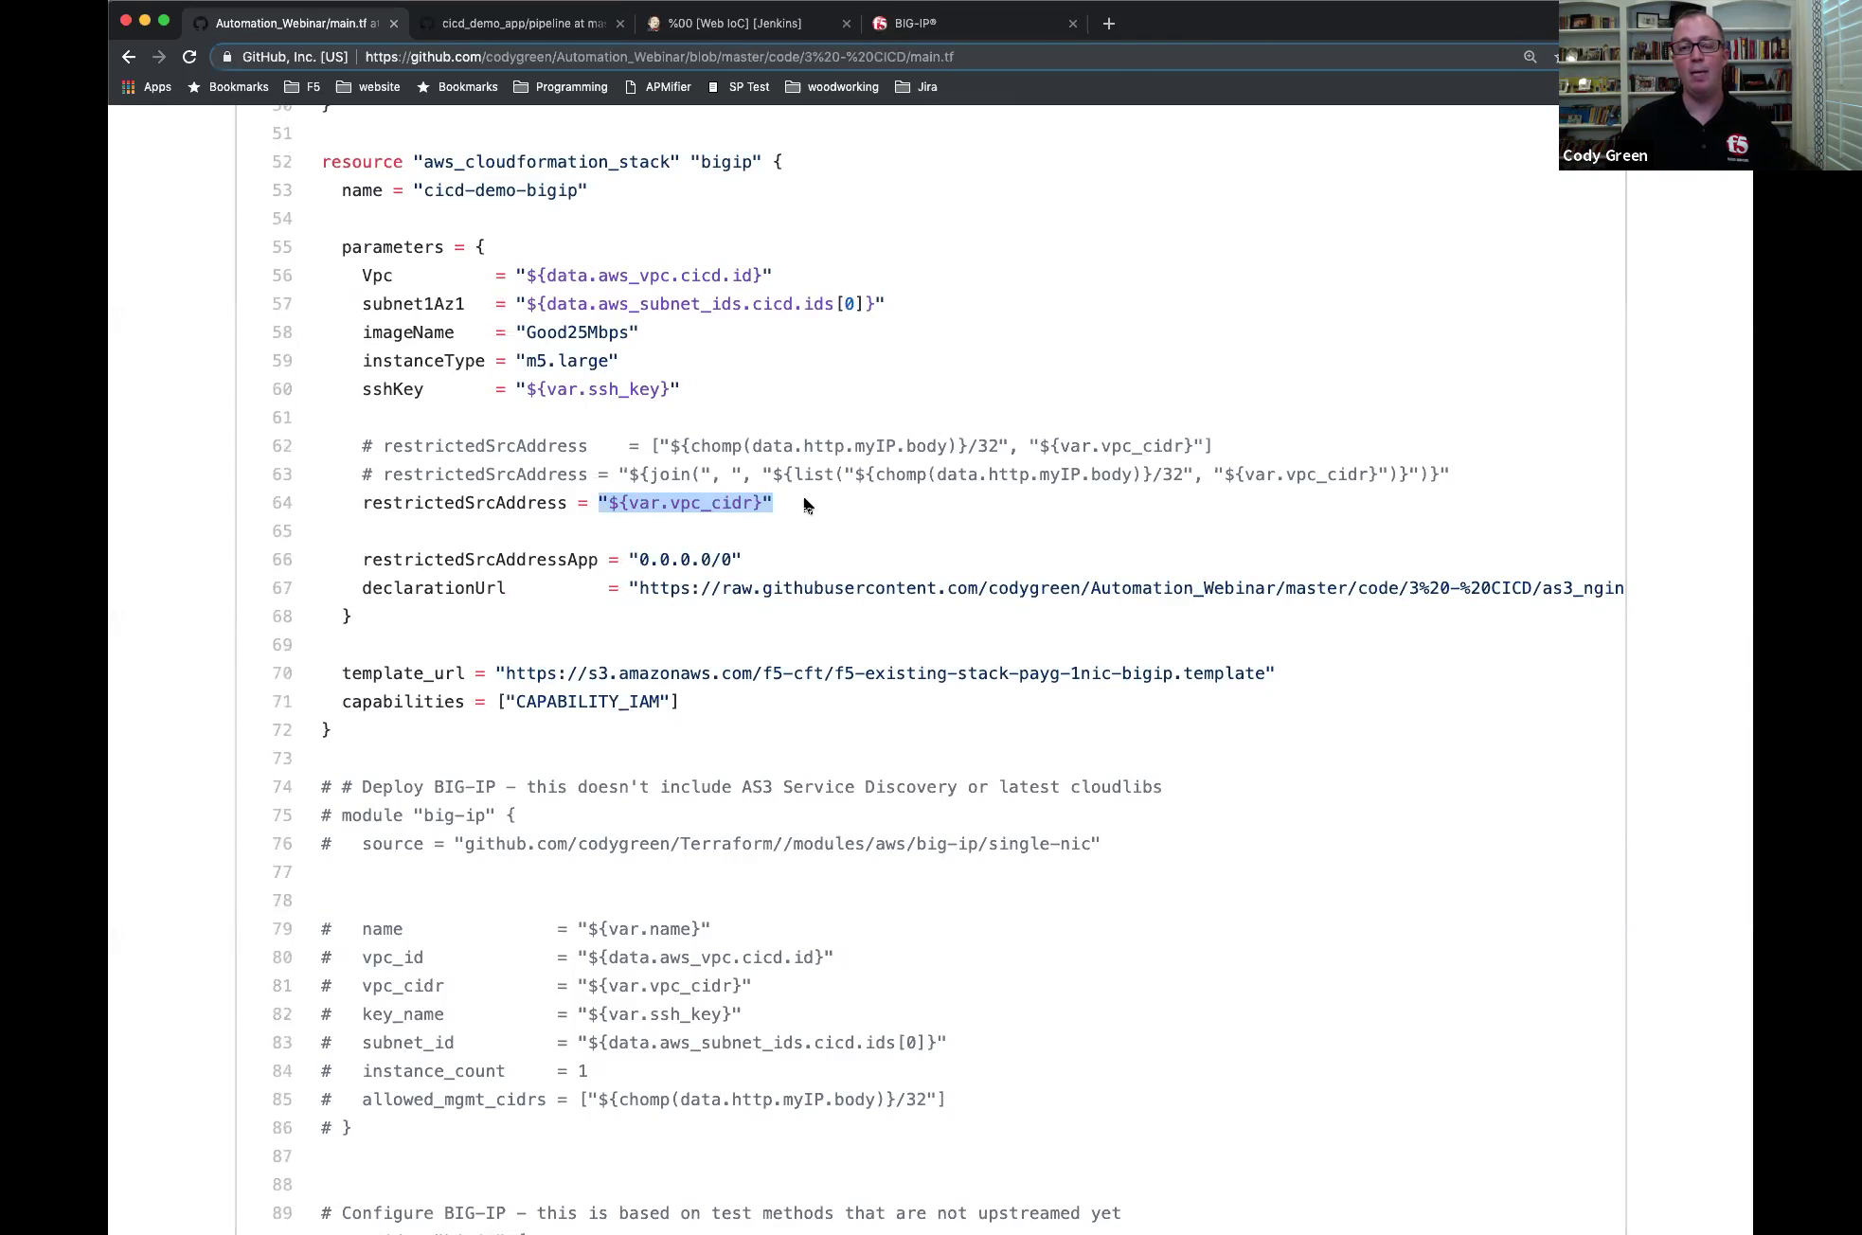
{"action": "left_click_drag", "start_coordinate": [755, 558], "coordinate": [606, 576]}
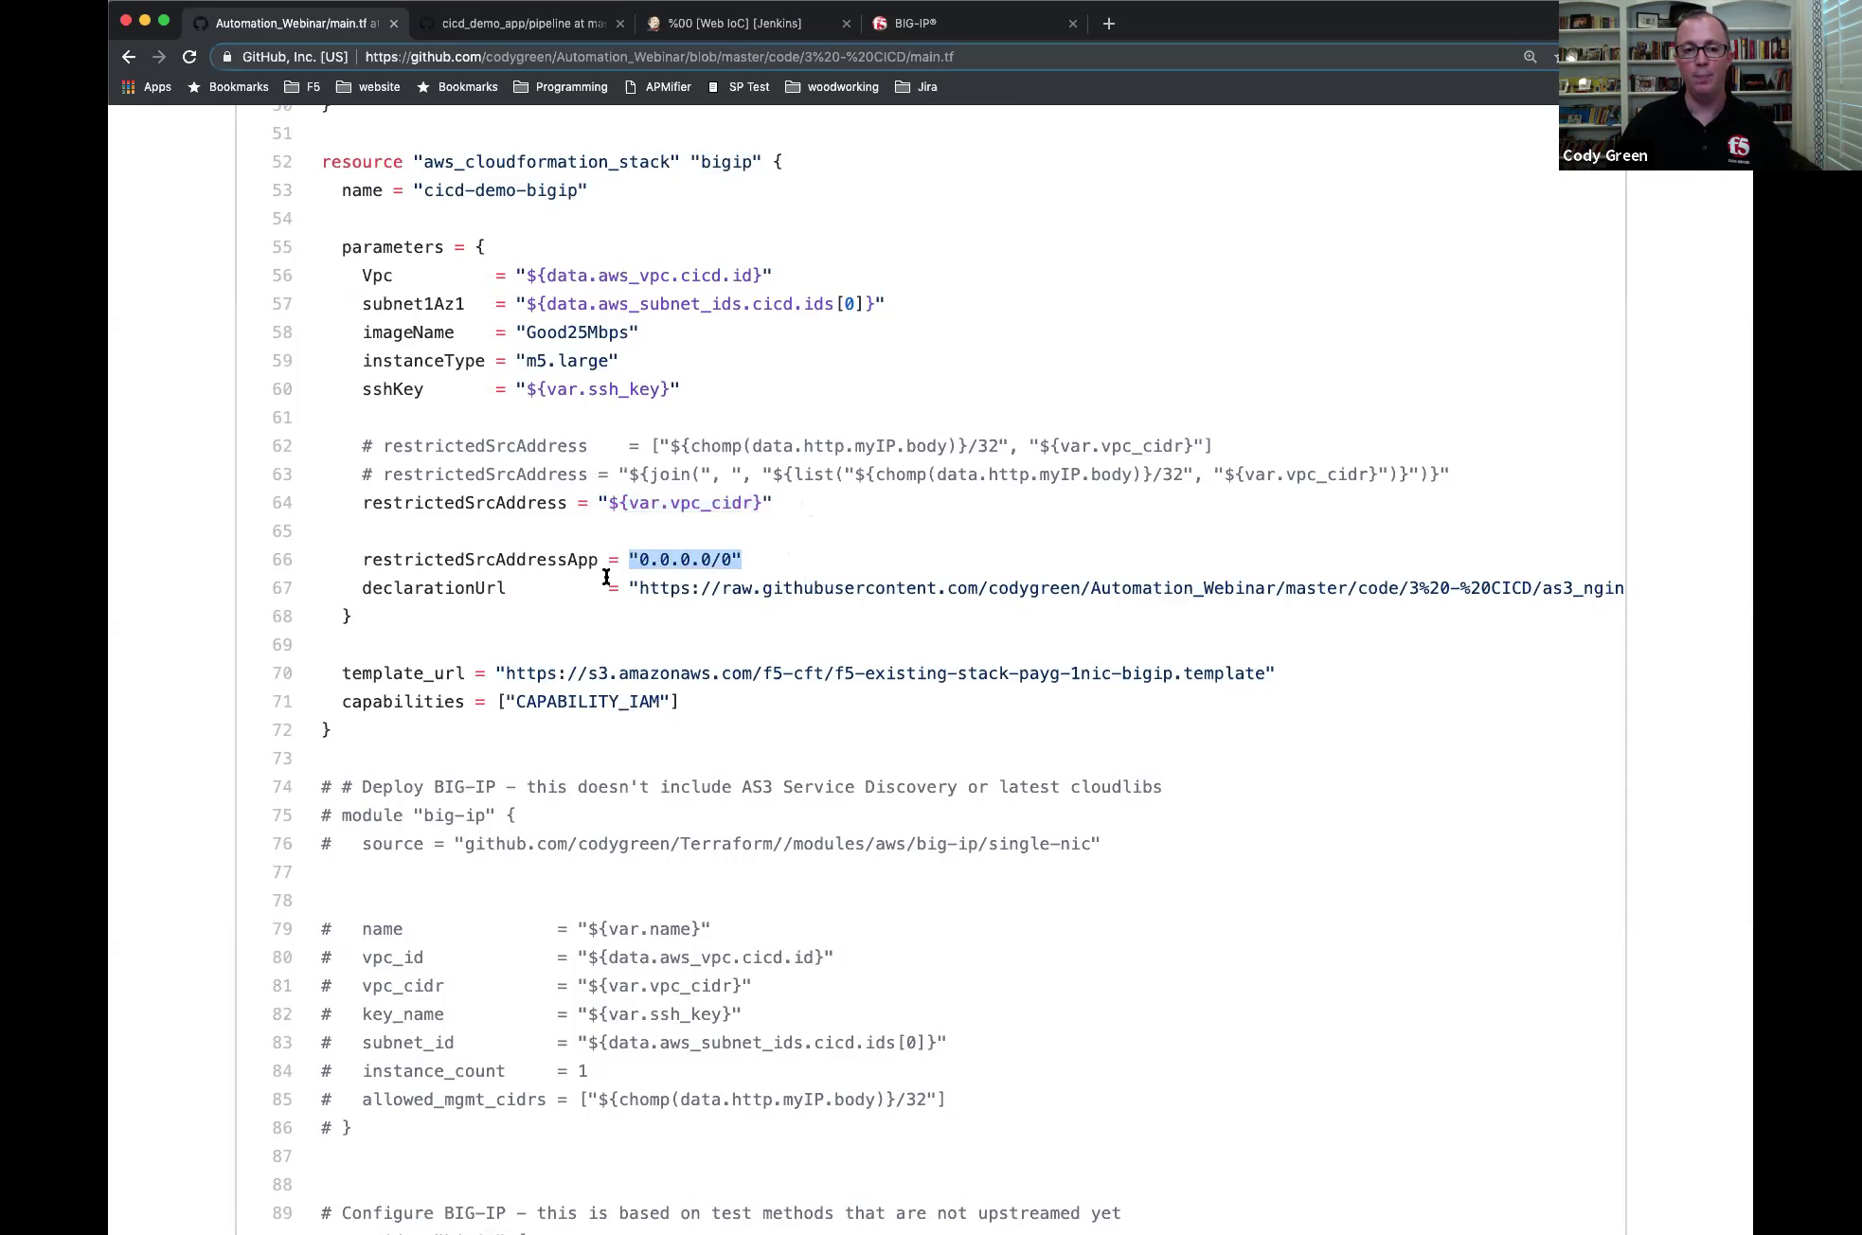
{"action": "triple_click", "coordinate": [637, 589]}
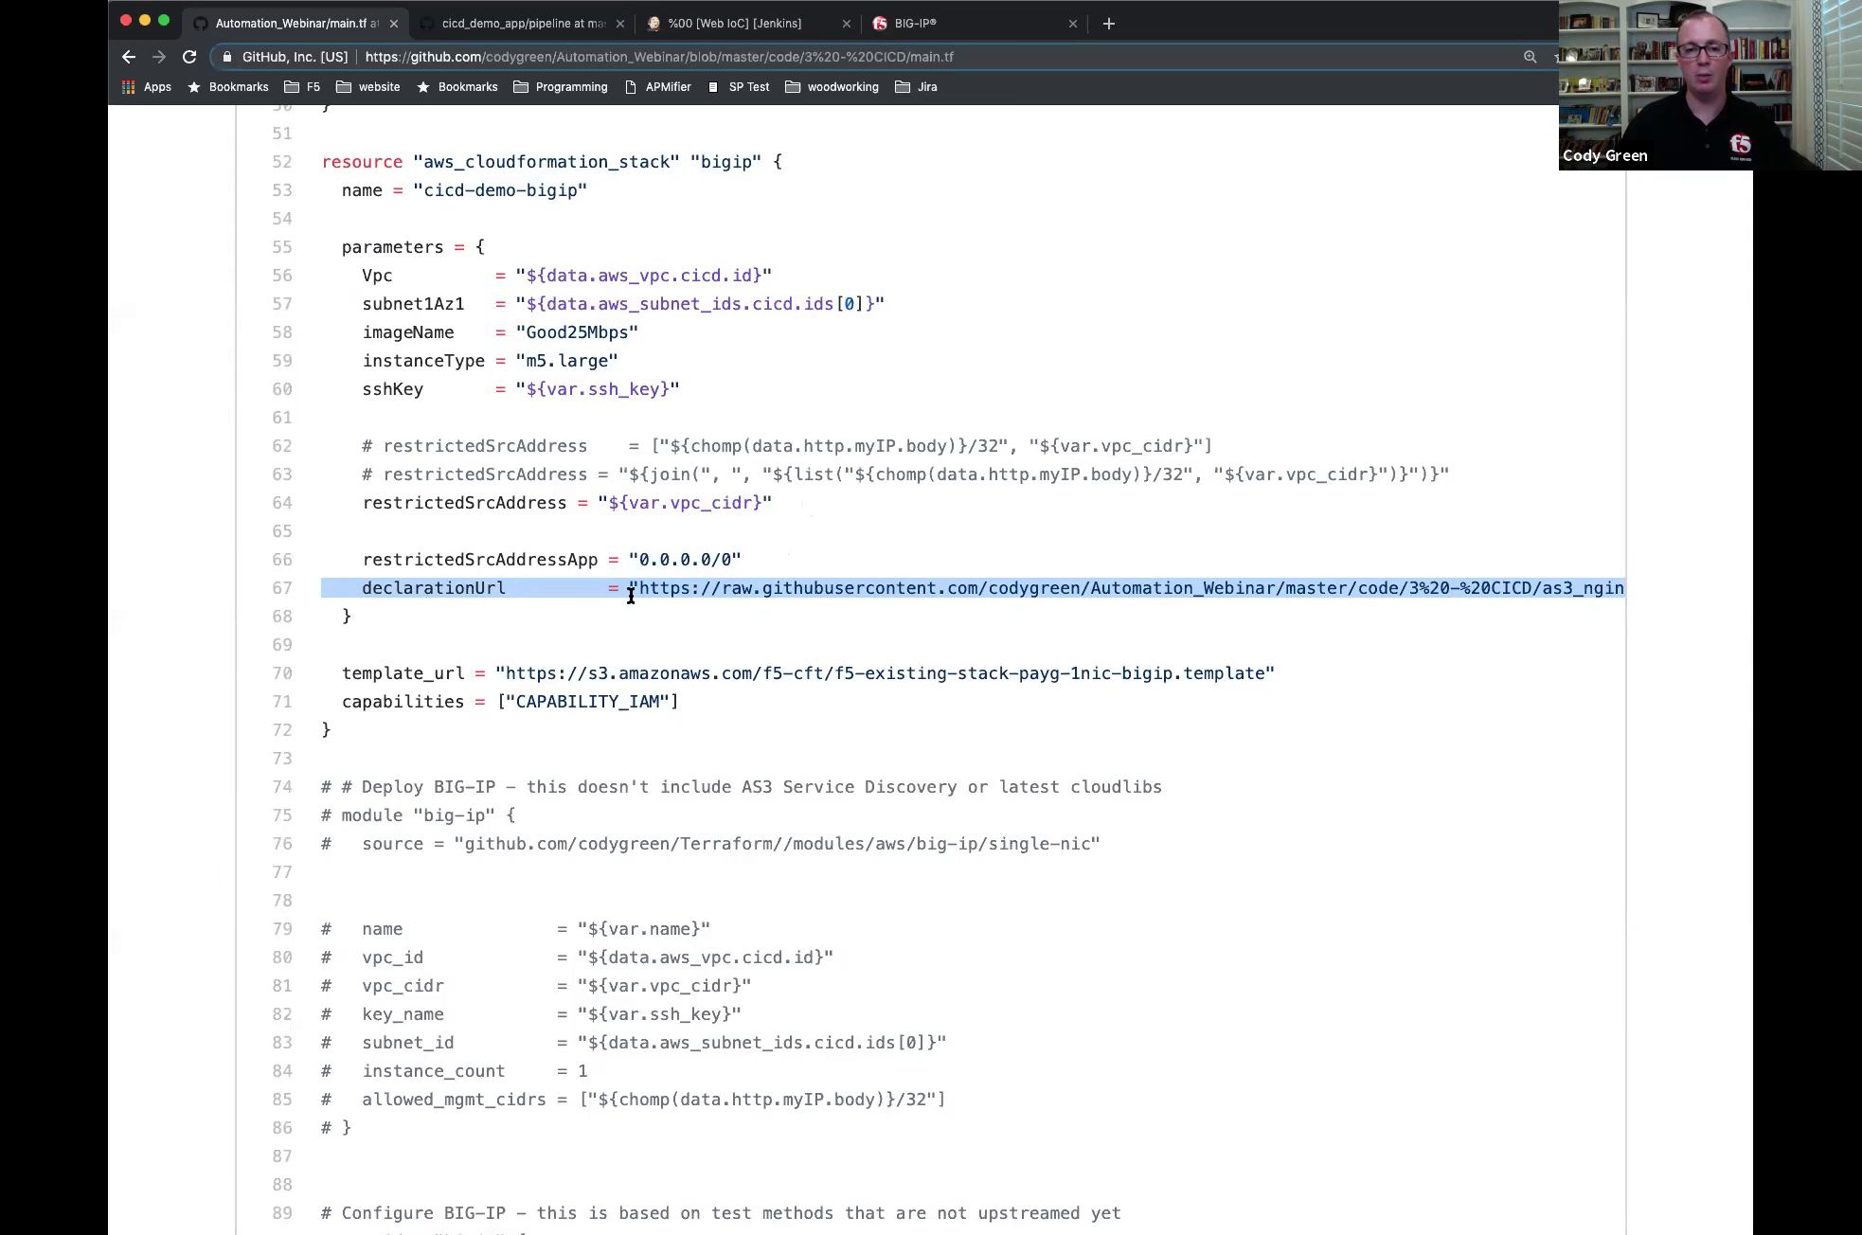
- Highlight the commented-out Deploy BIG-IP module block, followed by the commented-out bigip_app_as3 resource at the end of main.tf
{"action": "scroll", "coordinate": [631, 595], "scroll_direction": "down", "scroll_amount": 5}
{"action": "scroll", "coordinate": [630, 593], "scroll_direction": "down", "scroll_amount": 4}
{"action": "left_click_drag", "start_coordinate": [322, 267], "coordinate": [368, 623]}
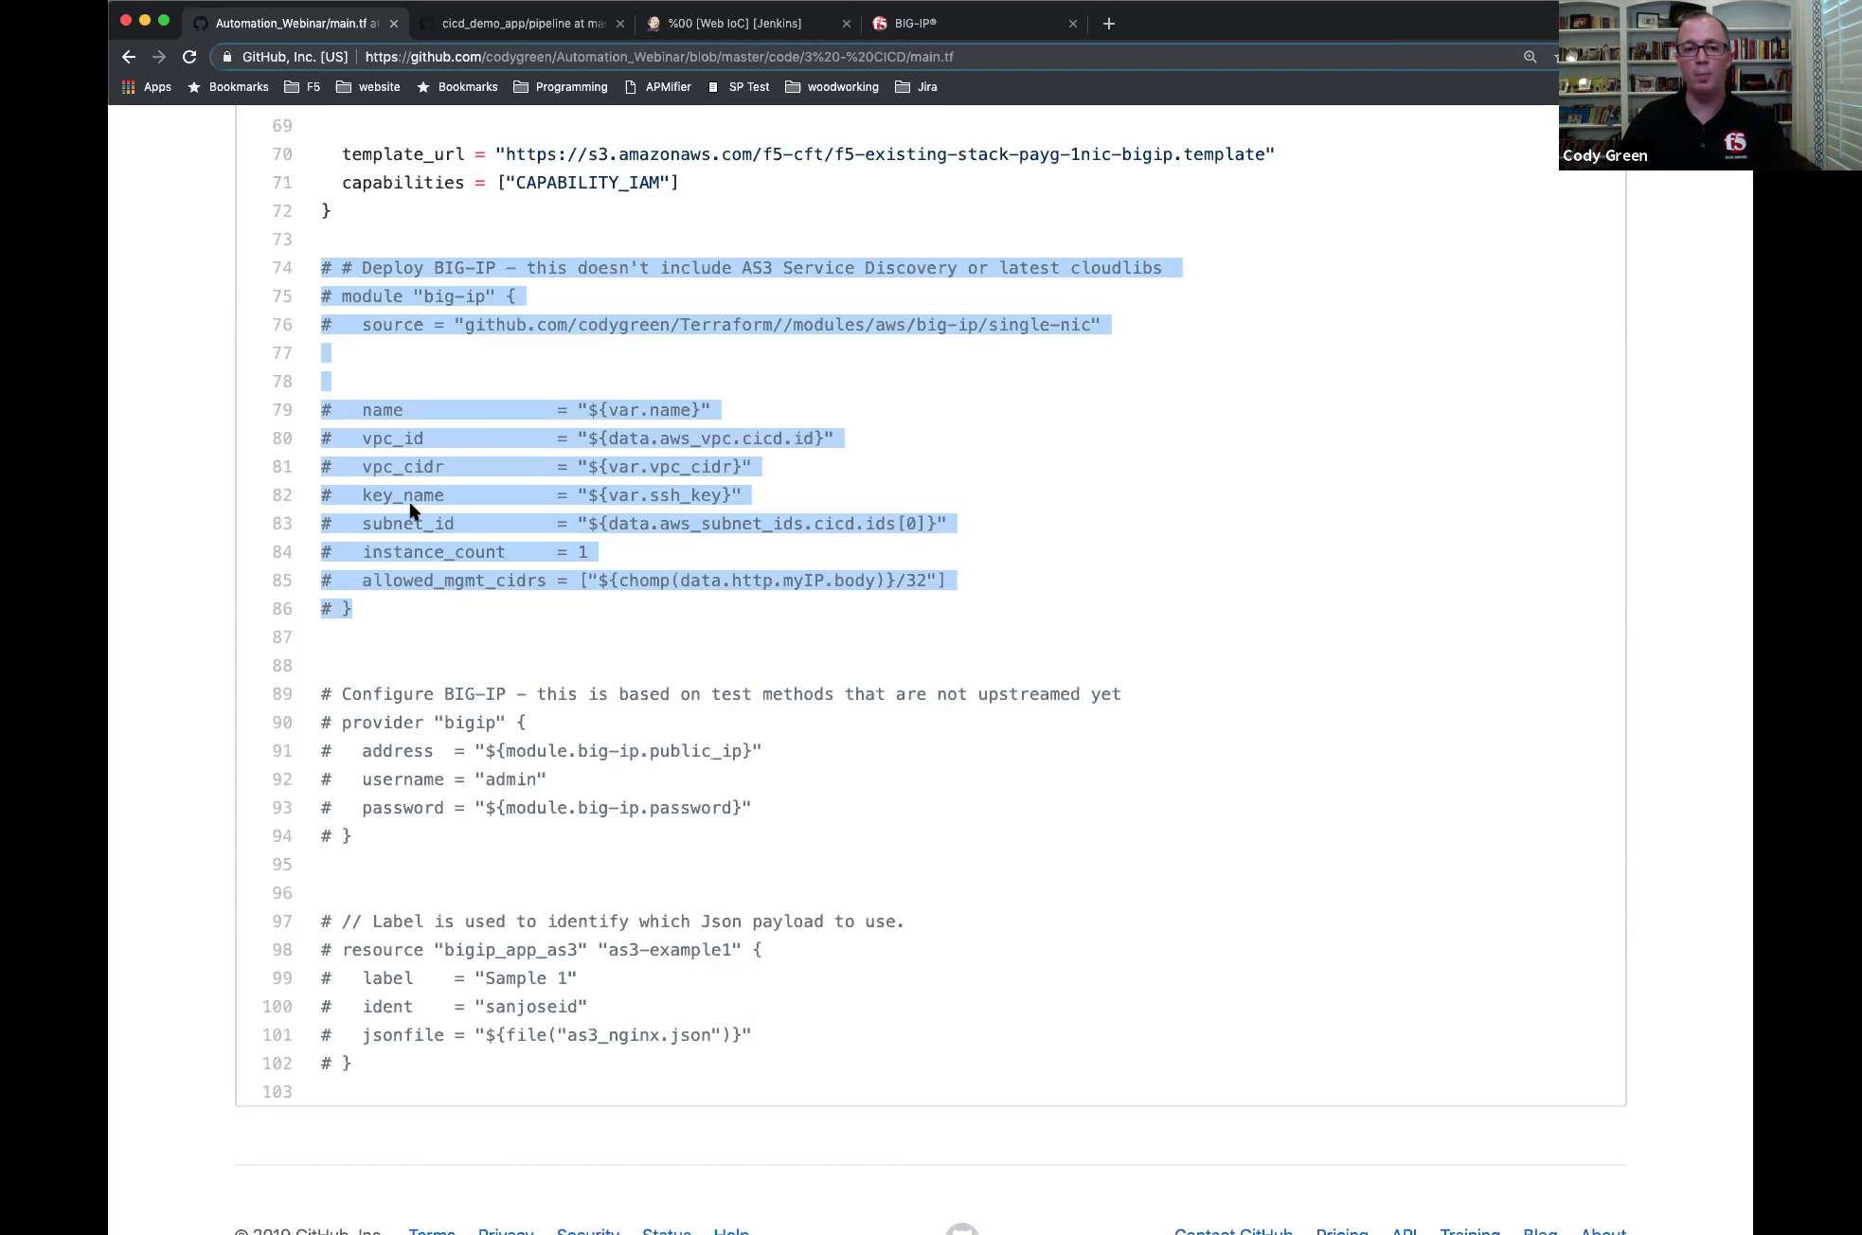
{"action": "scroll", "coordinate": [409, 512], "scroll_direction": "down", "scroll_amount": 2}
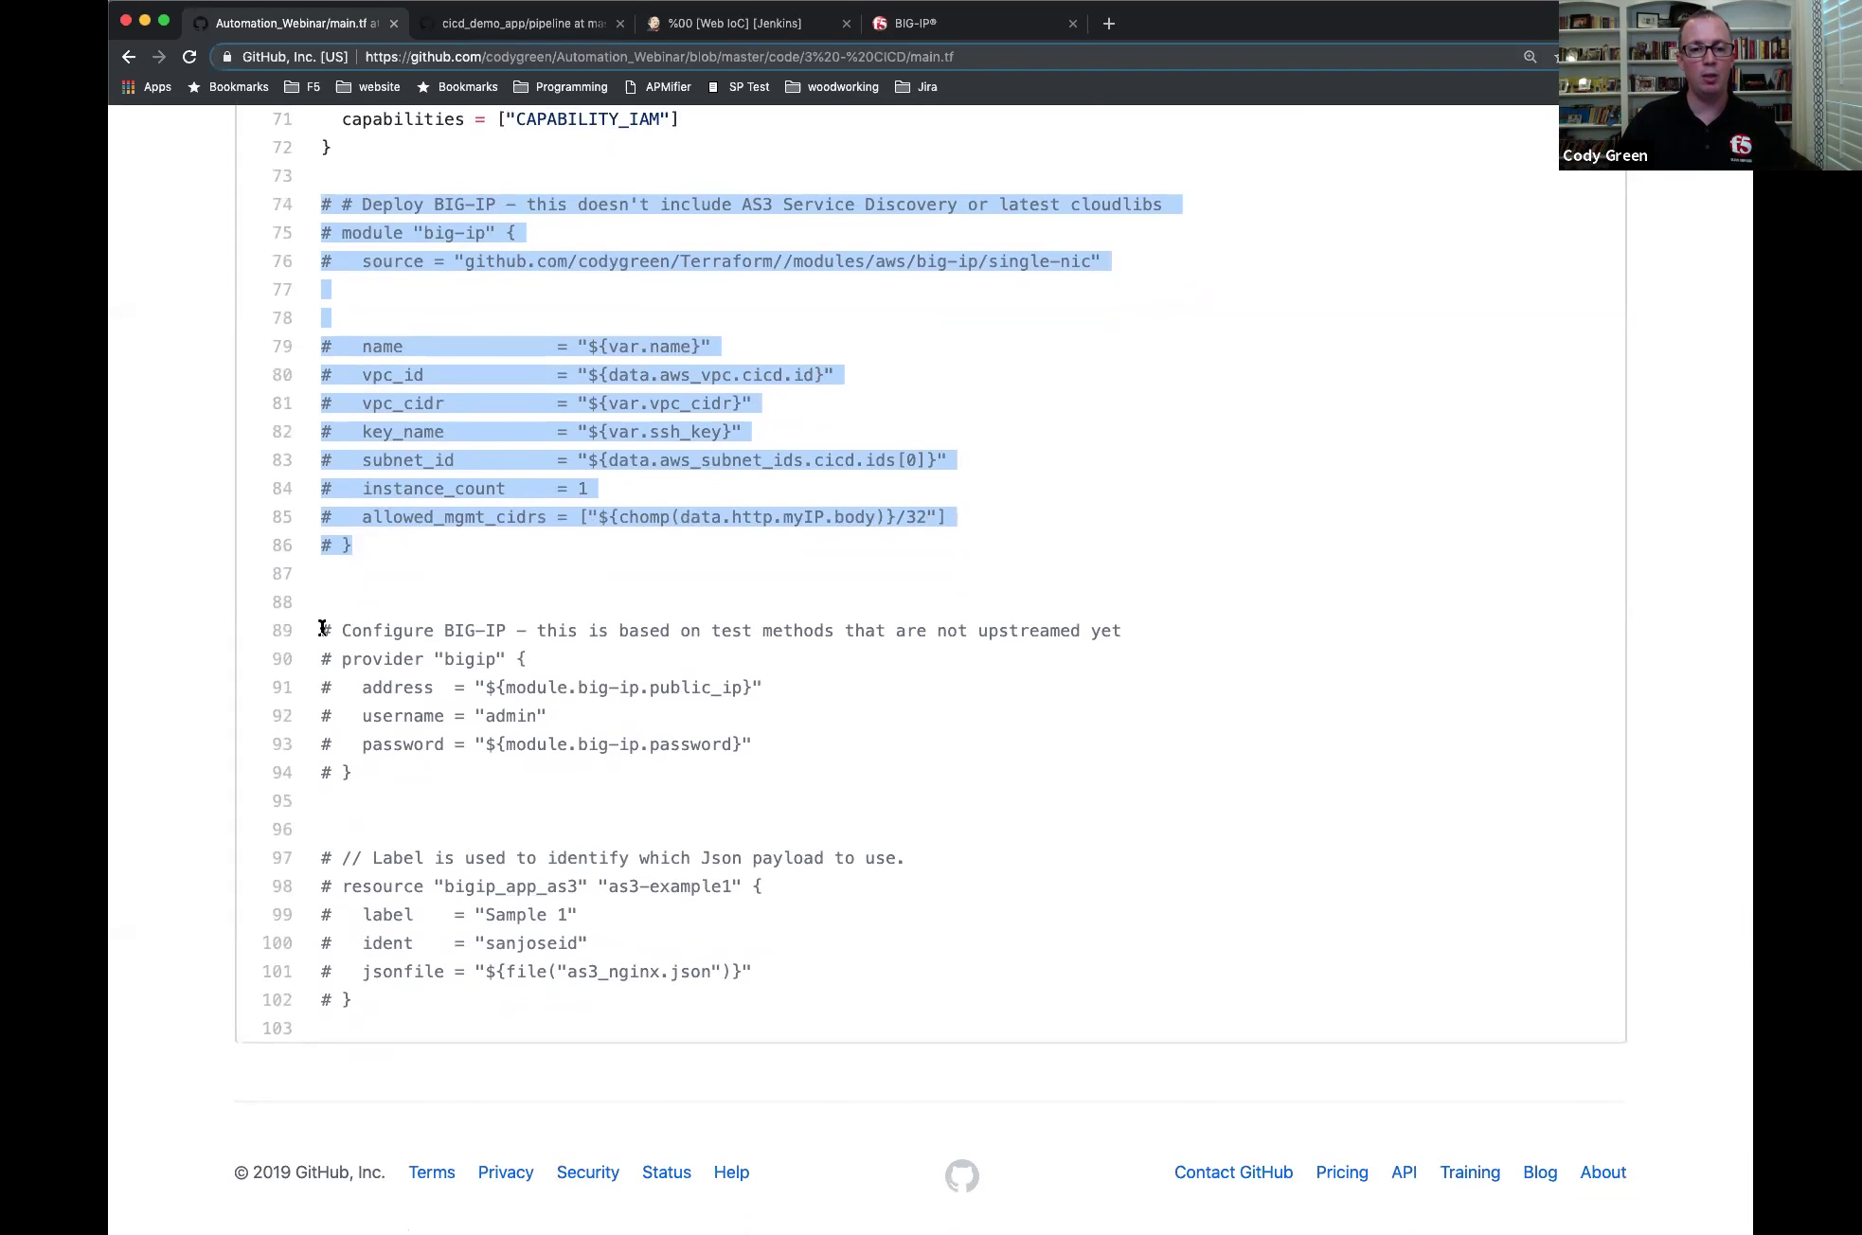
{"action": "left_click_drag", "start_coordinate": [324, 860], "coordinate": [364, 1004]}
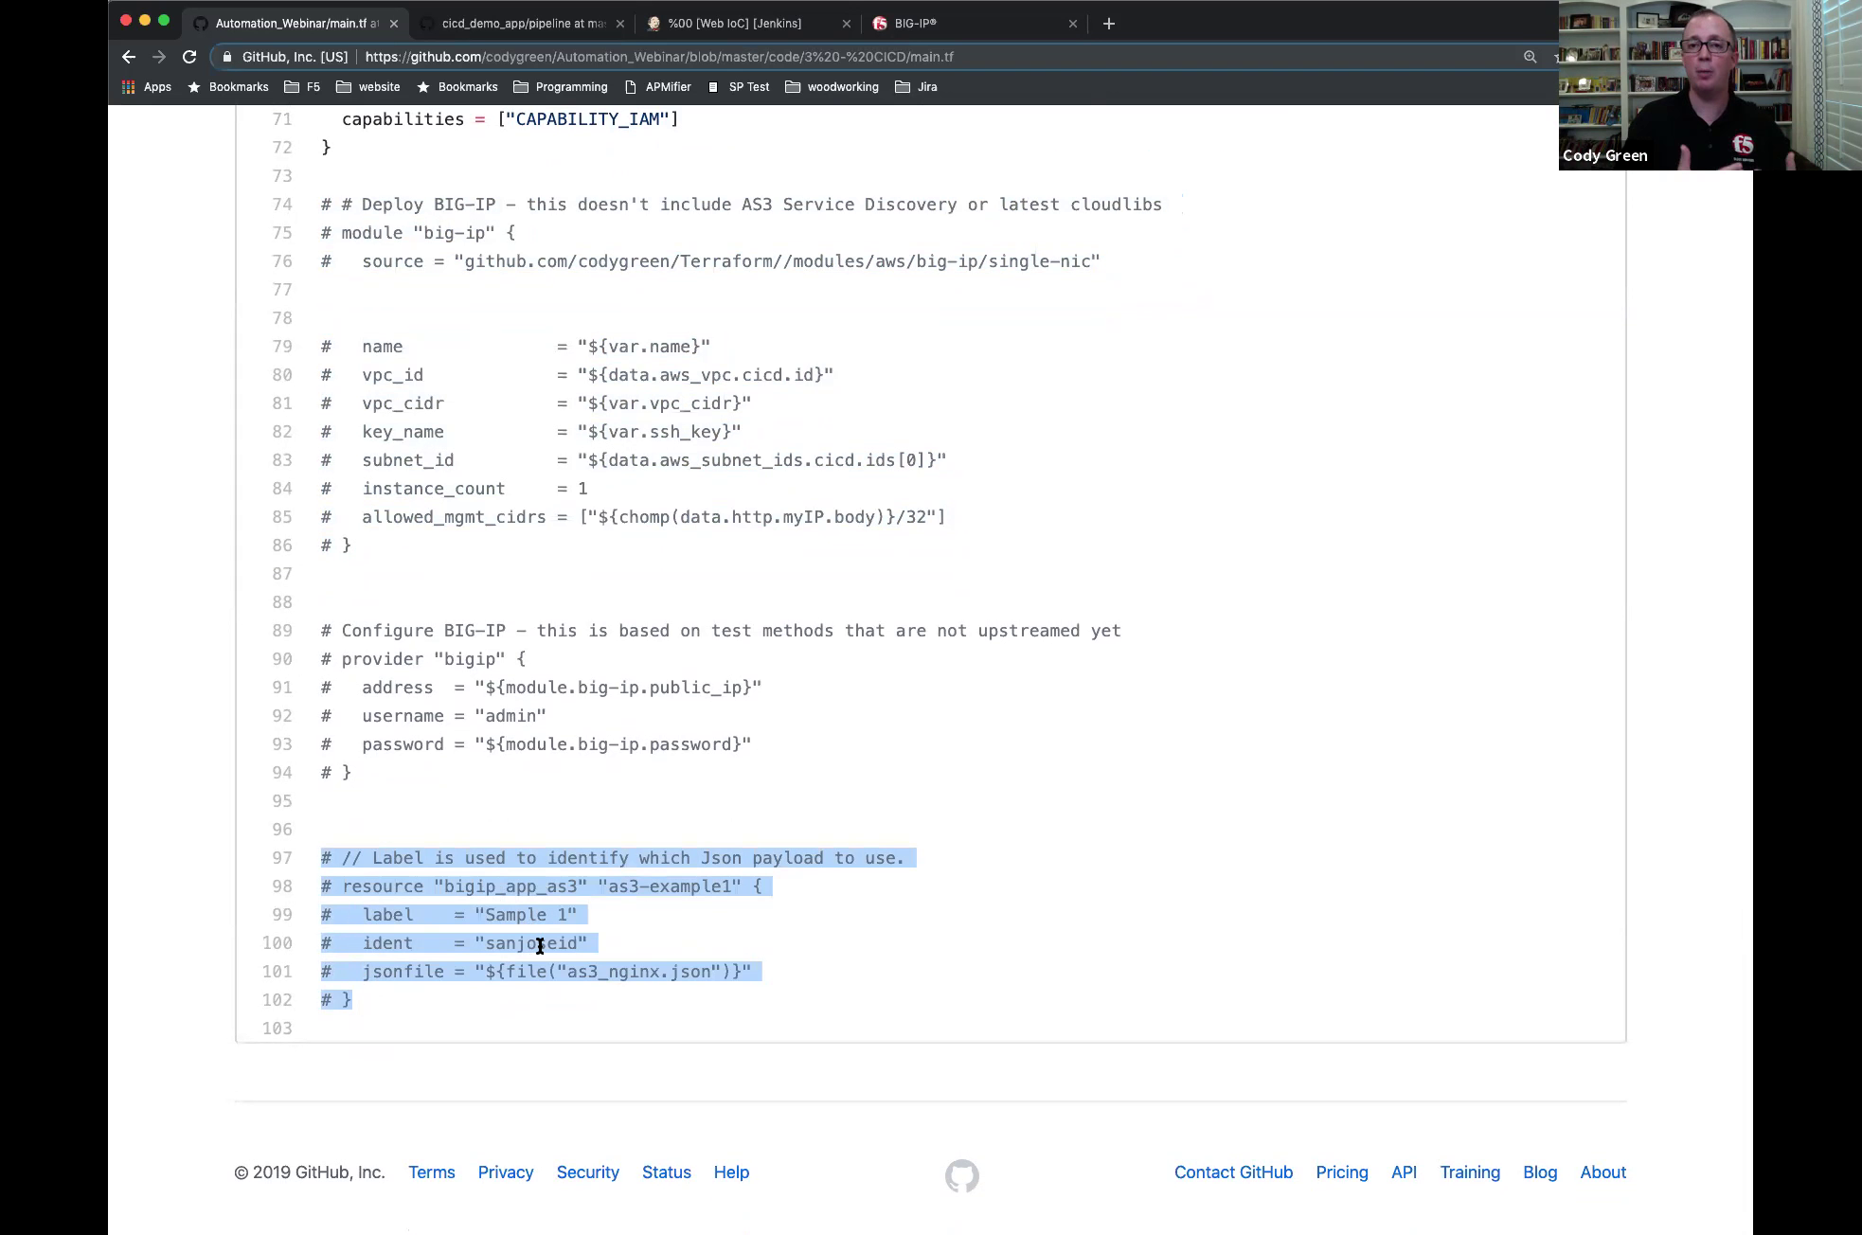
- Open demo-app.yaml from the 3 - CICD folder and highlight its roles entry with nginxinc.nginx
{"action": "left_click", "coordinate": [129, 57]}
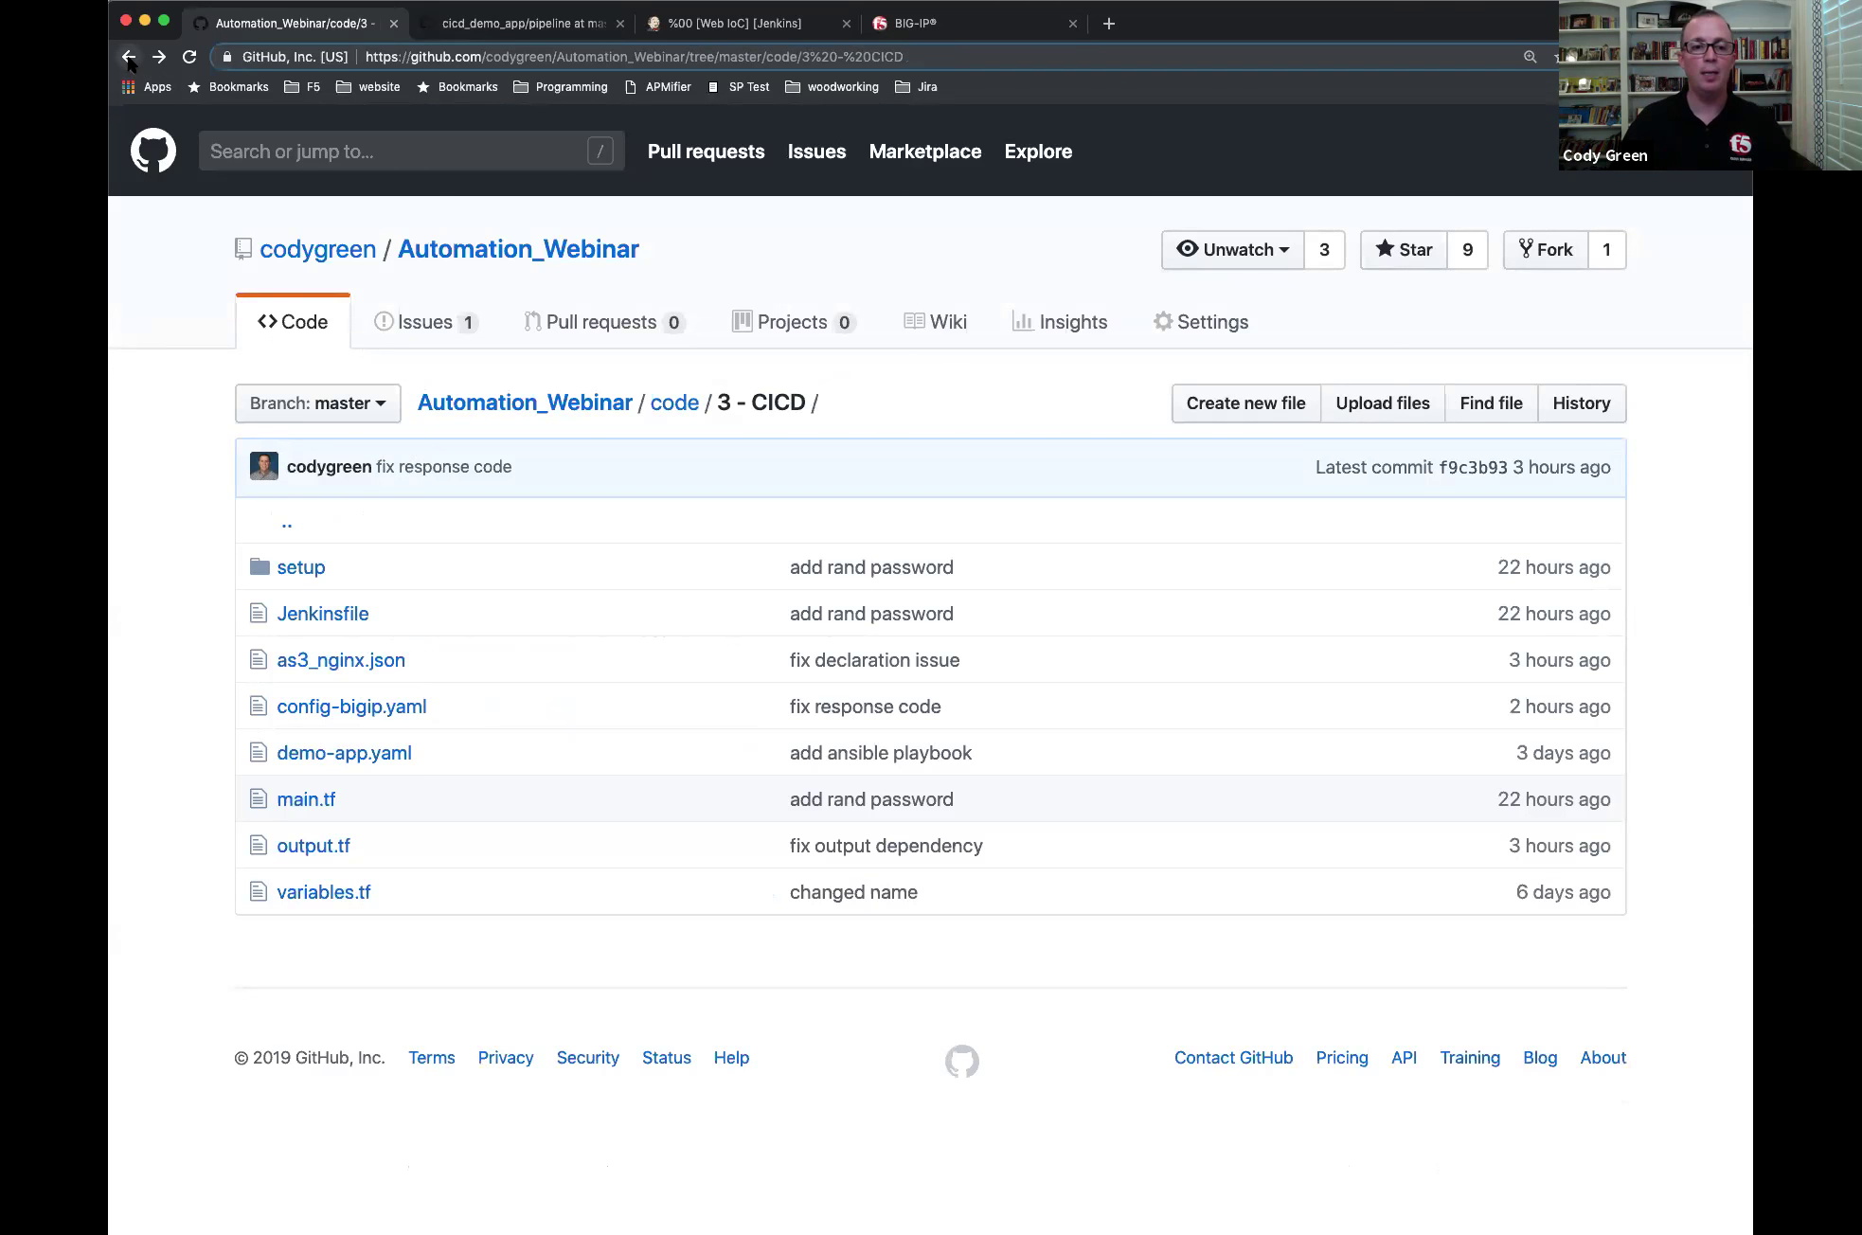
{"action": "left_click", "coordinate": [362, 755]}
{"action": "scroll", "coordinate": [760, 800], "scroll_direction": "down", "scroll_amount": 2}
{"action": "scroll", "coordinate": [761, 801], "scroll_direction": "down", "scroll_amount": 5}
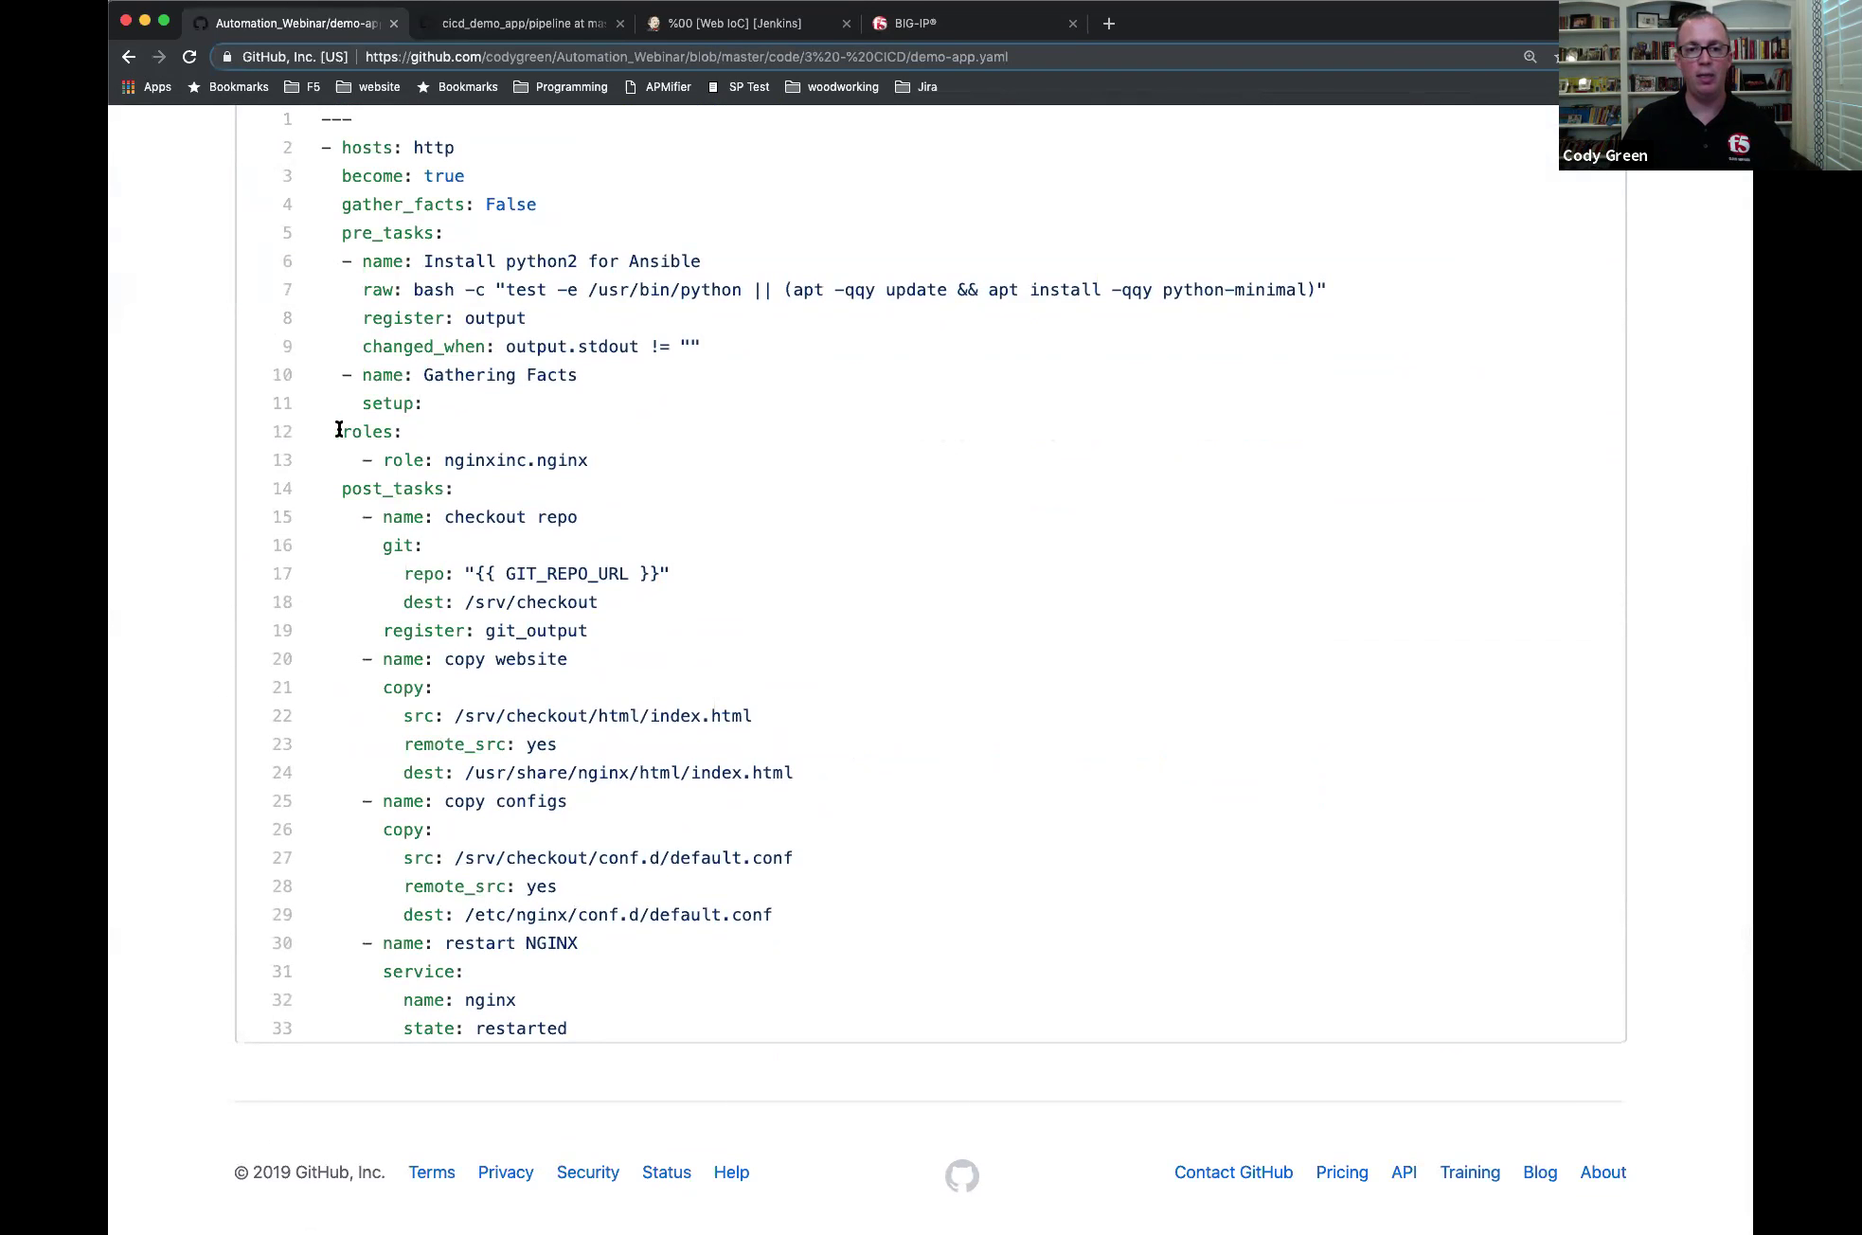
{"action": "left_click_drag", "start_coordinate": [339, 431], "coordinate": [629, 462]}
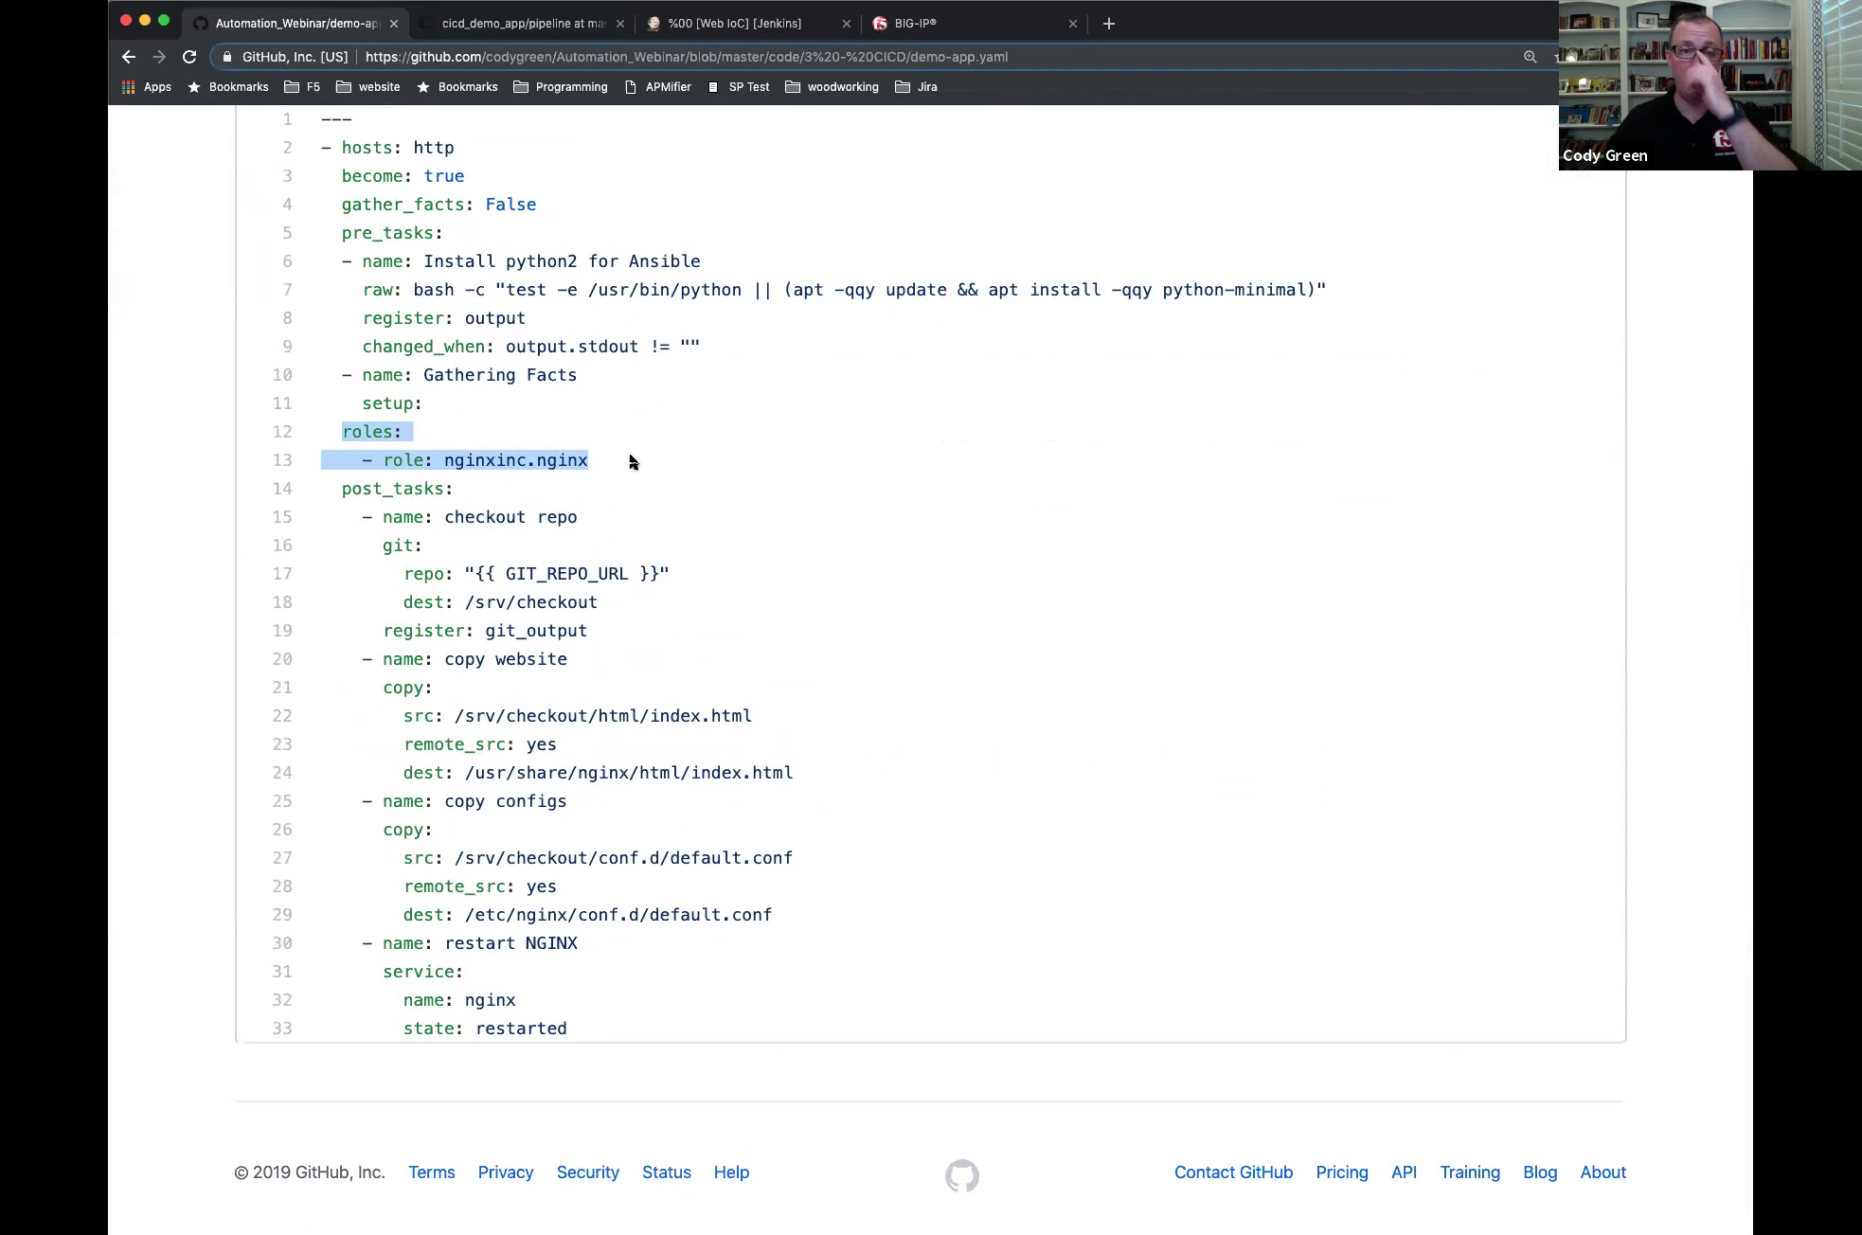
- Highlight post_tasks, the checkout repo task's repo and dest lines, and the words srv and checkout in its destination path
{"action": "double_click", "coordinate": [356, 489]}
{"action": "left_click_drag", "start_coordinate": [413, 575], "coordinate": [739, 599]}
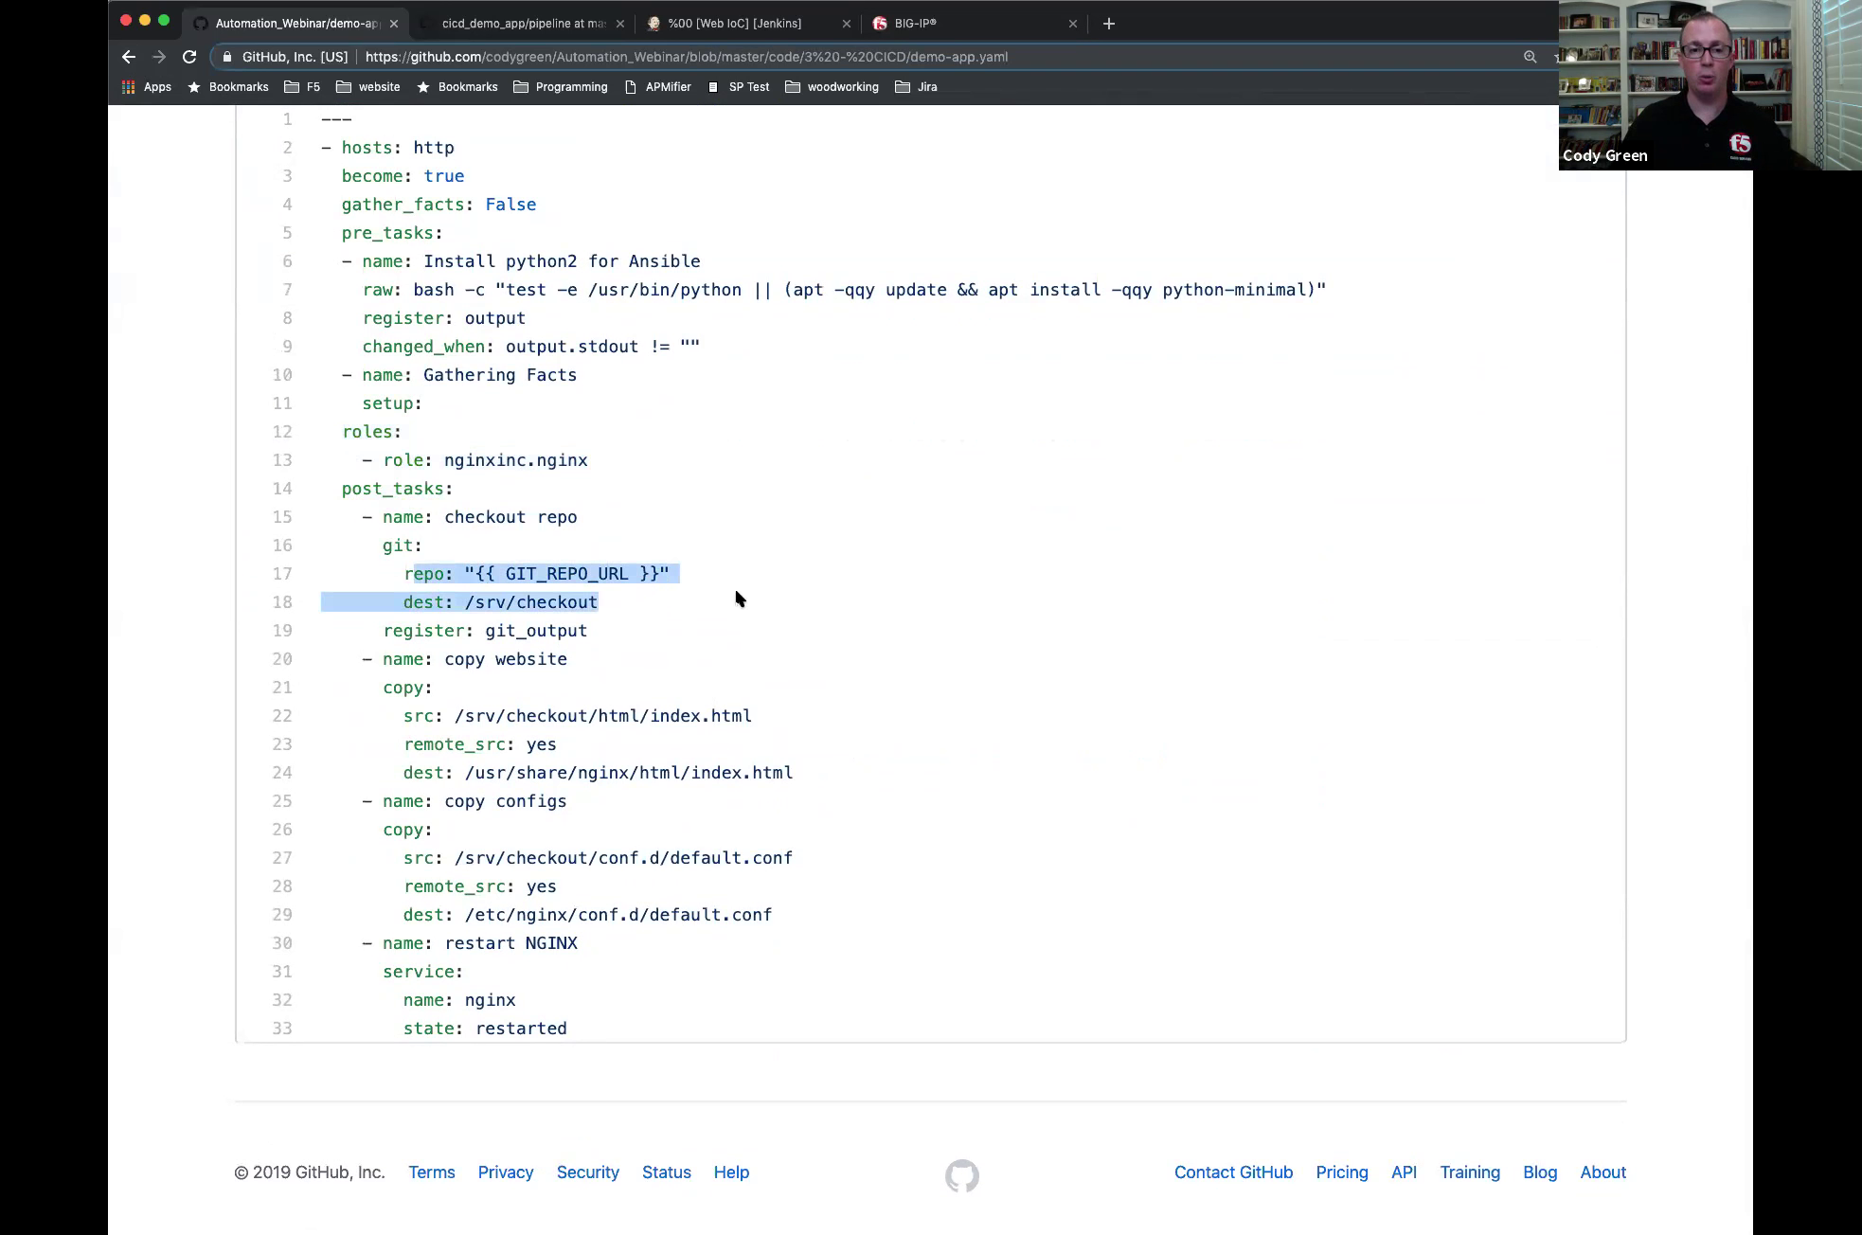
{"action": "double_click", "coordinate": [479, 608]}
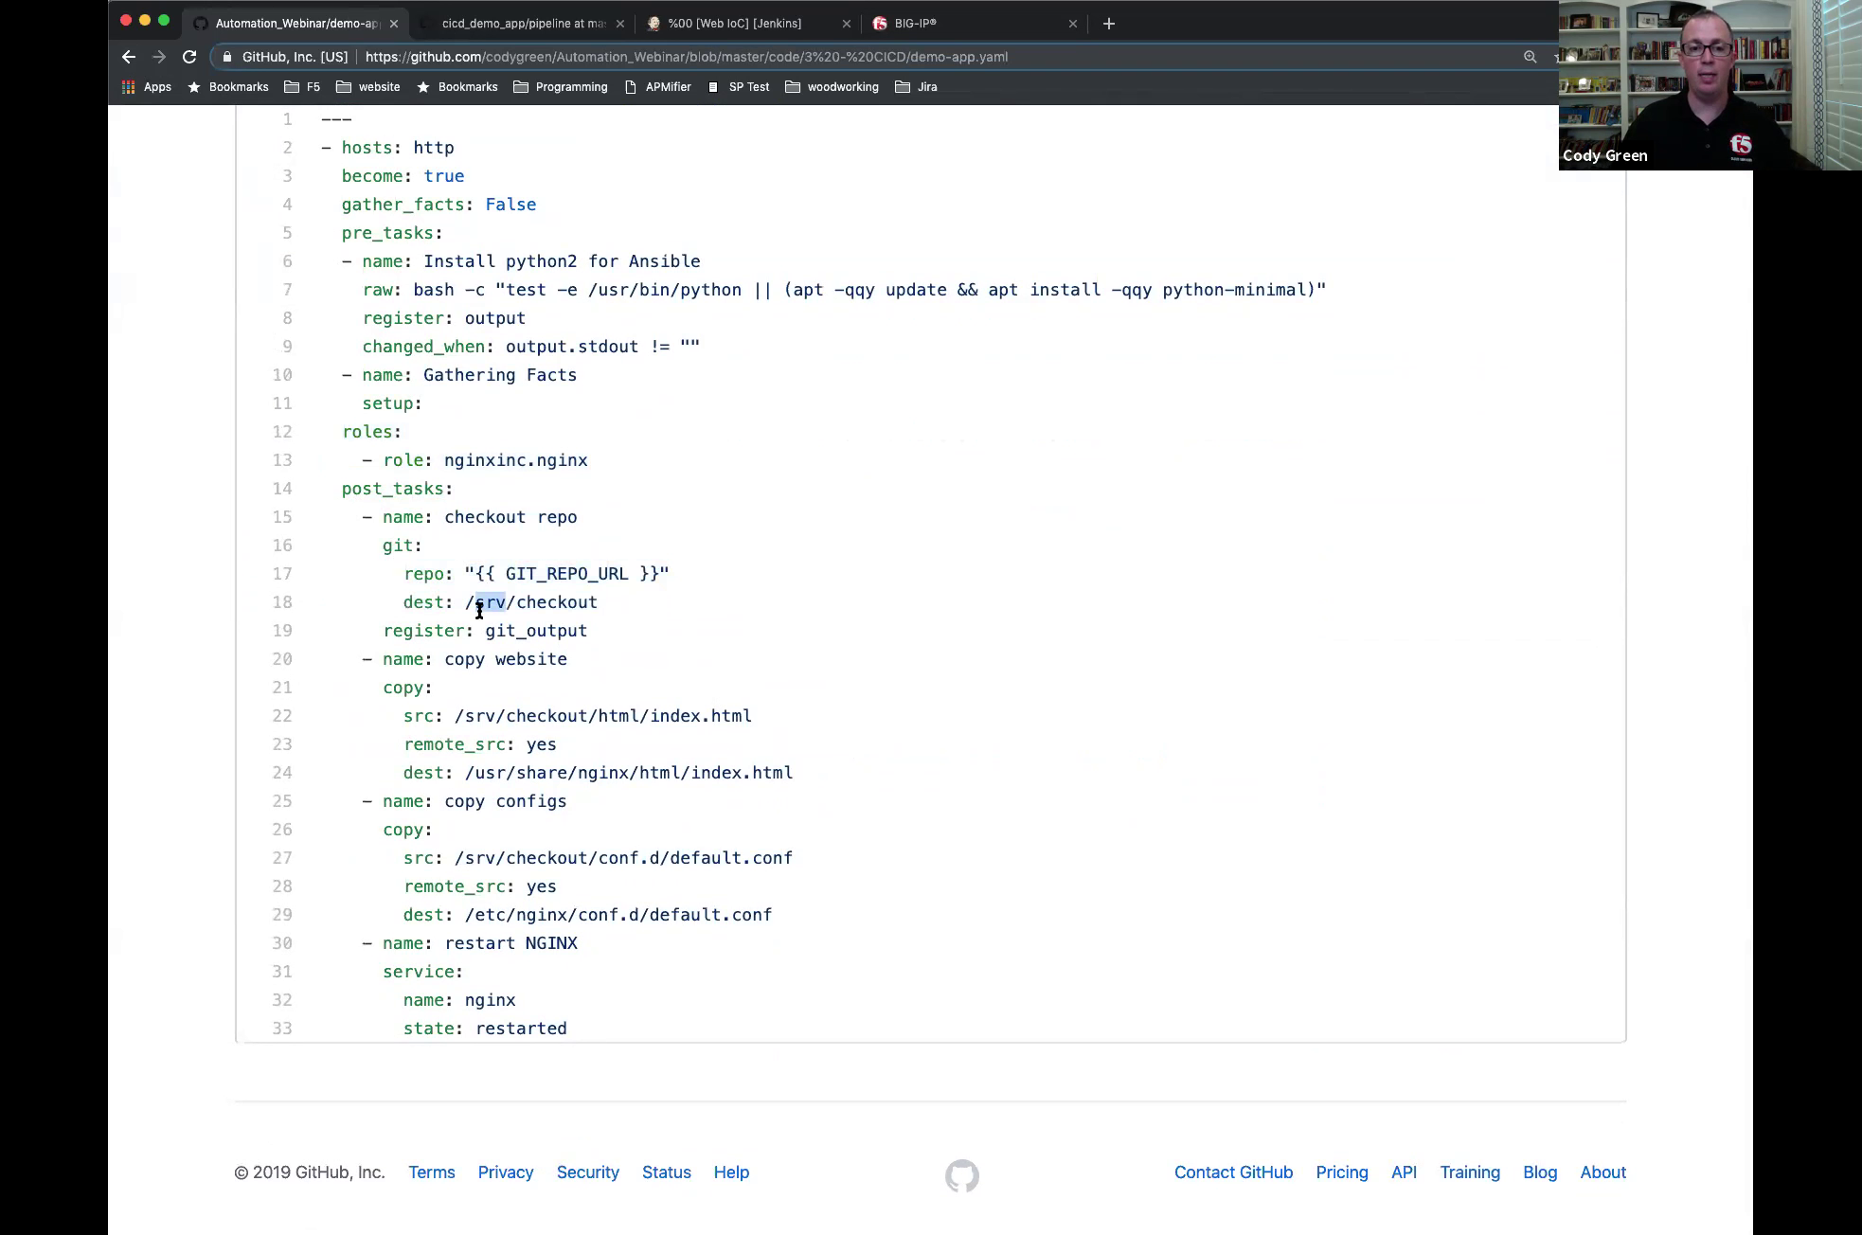
{"action": "double_click", "coordinate": [536, 608]}
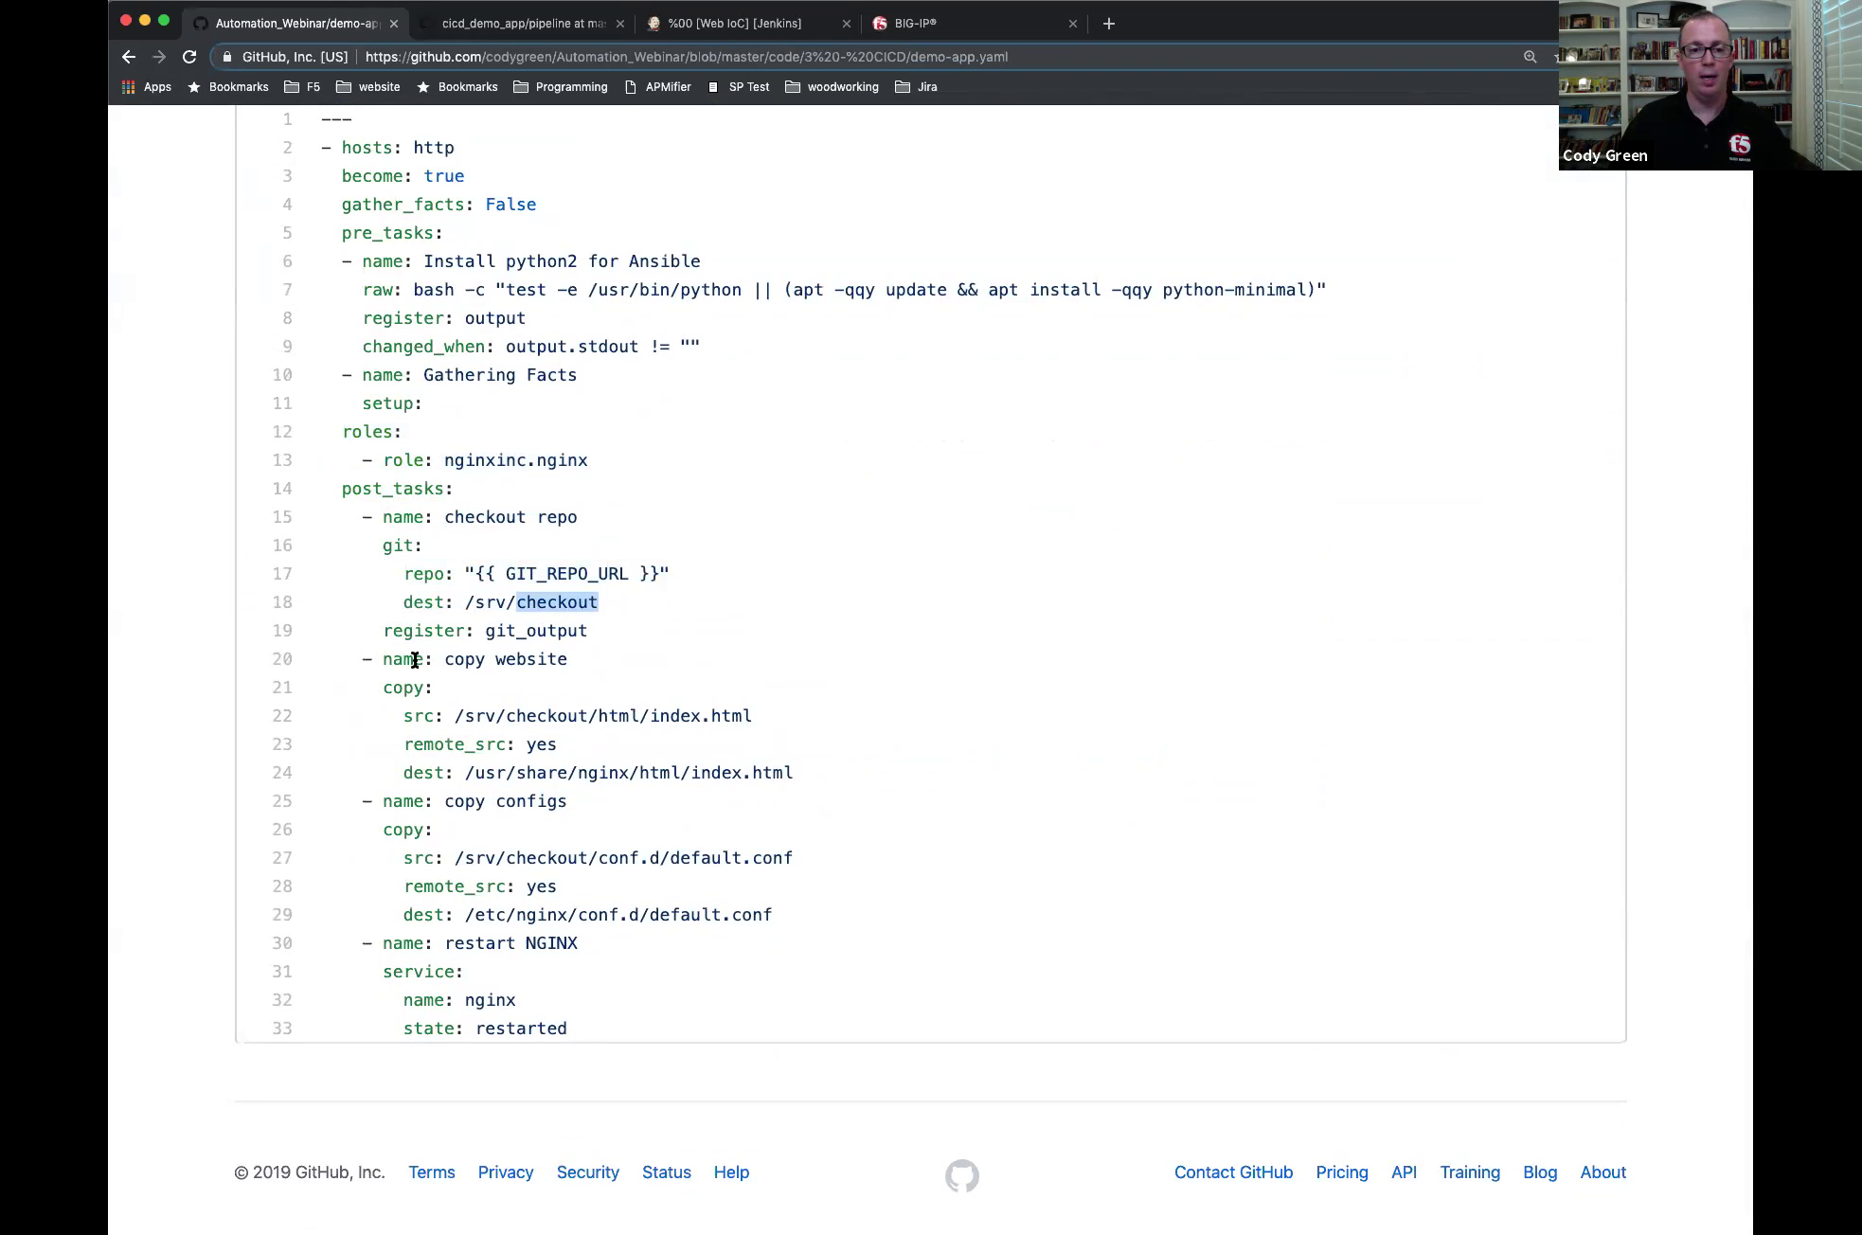
- Highlight the copy website task through its src path and open the matching html folder in the cicd_demo_app repository
{"action": "left_click_drag", "start_coordinate": [392, 661], "coordinate": [761, 719]}
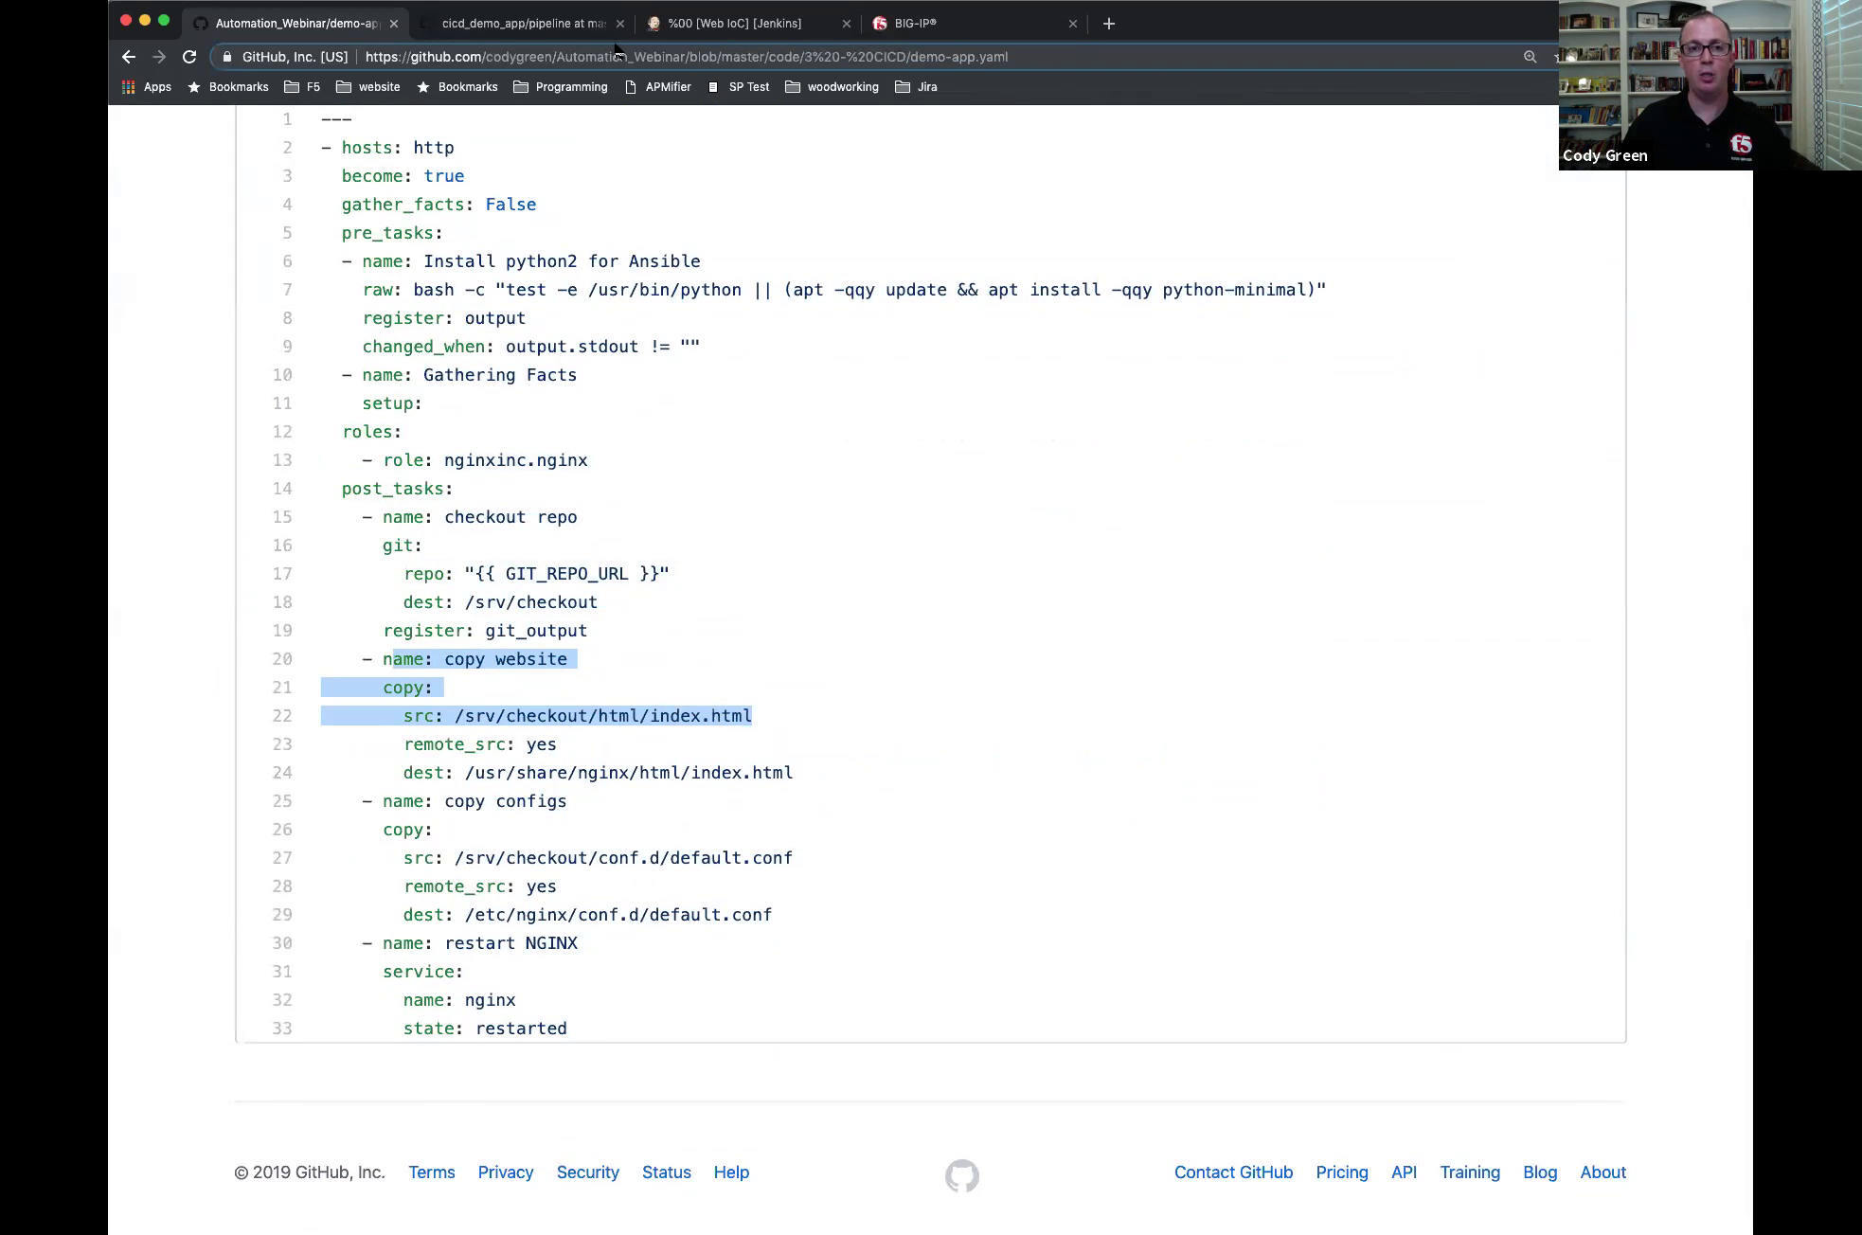
{"action": "left_click", "coordinate": [583, 26]}
{"action": "left_click", "coordinate": [492, 406]}
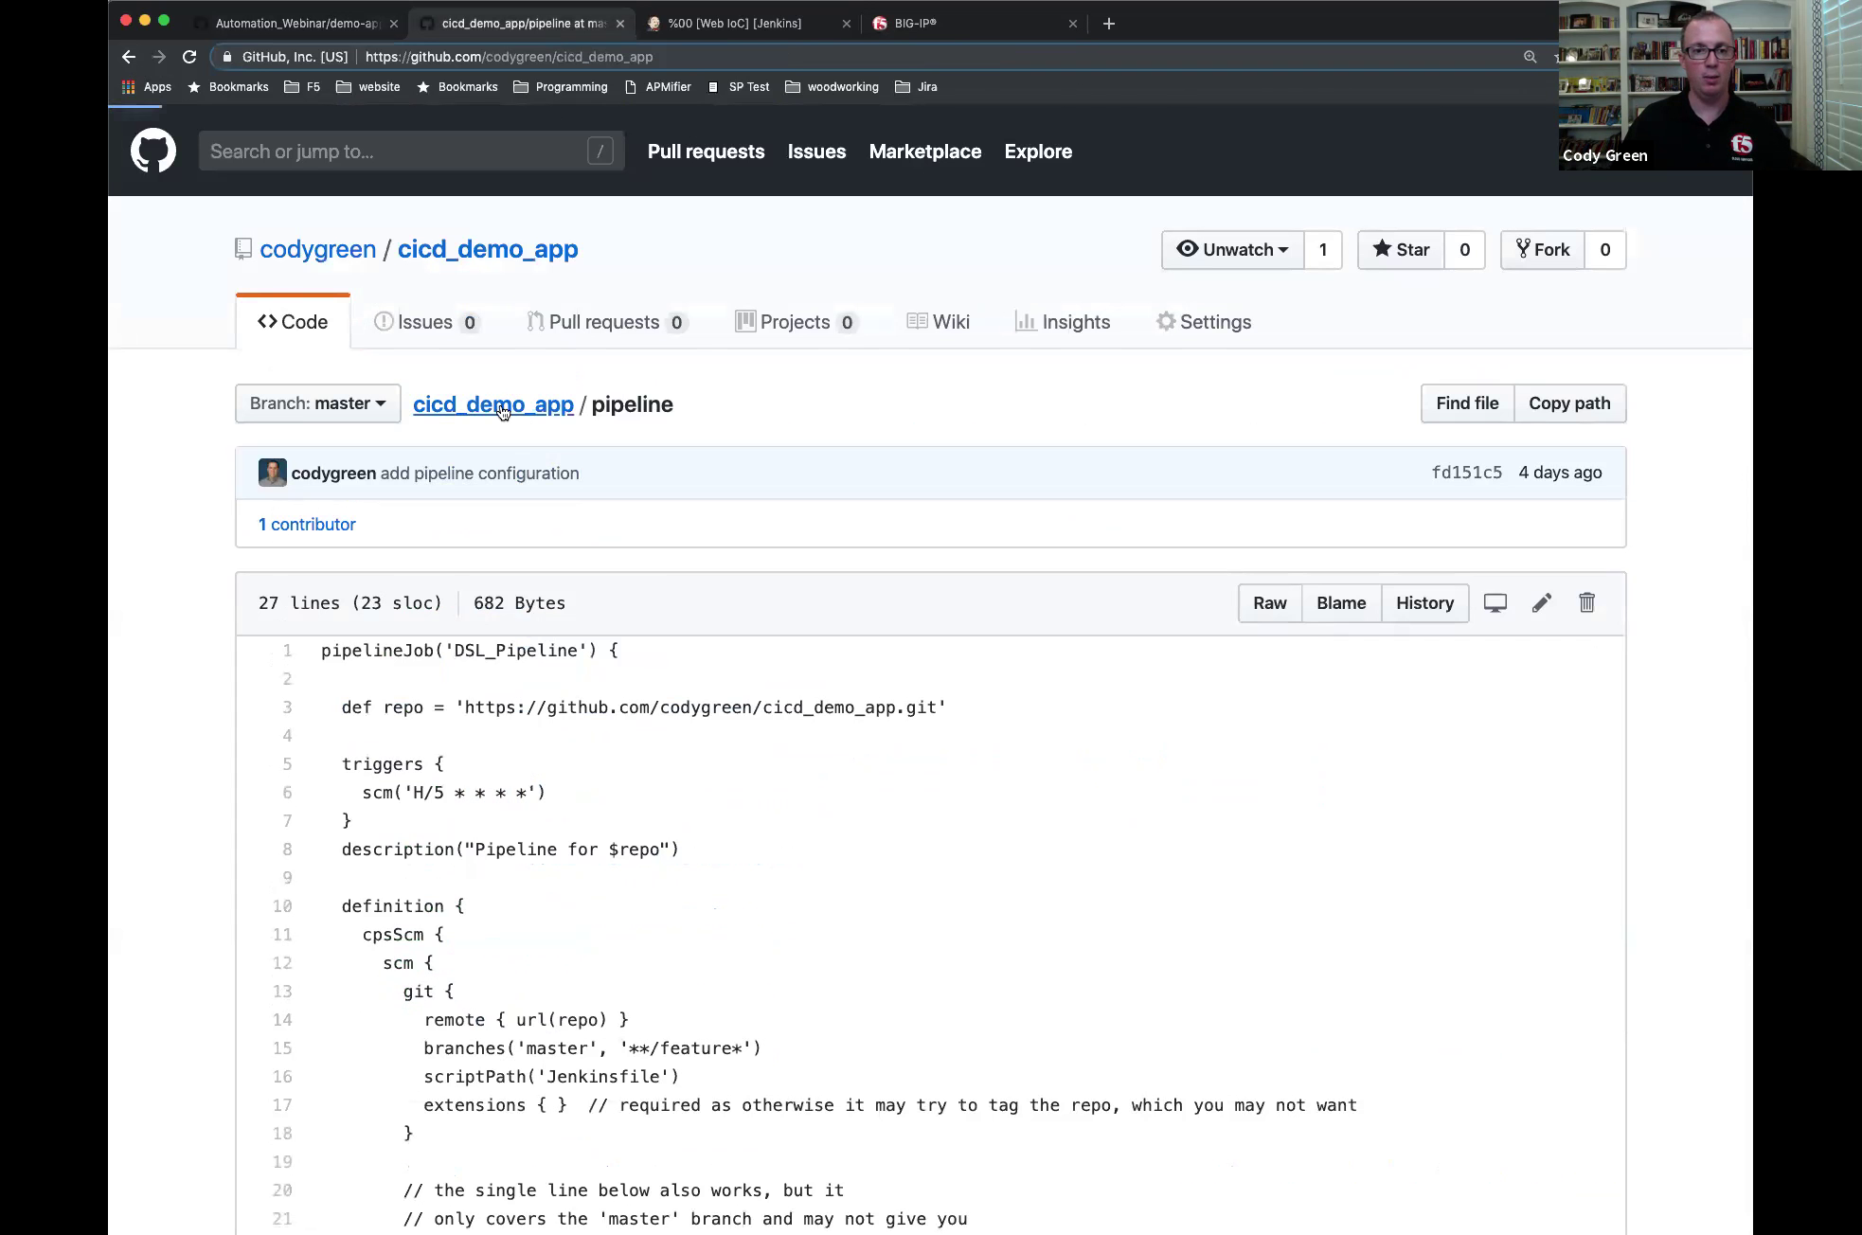
{"action": "left_click", "coordinate": [296, 759]}
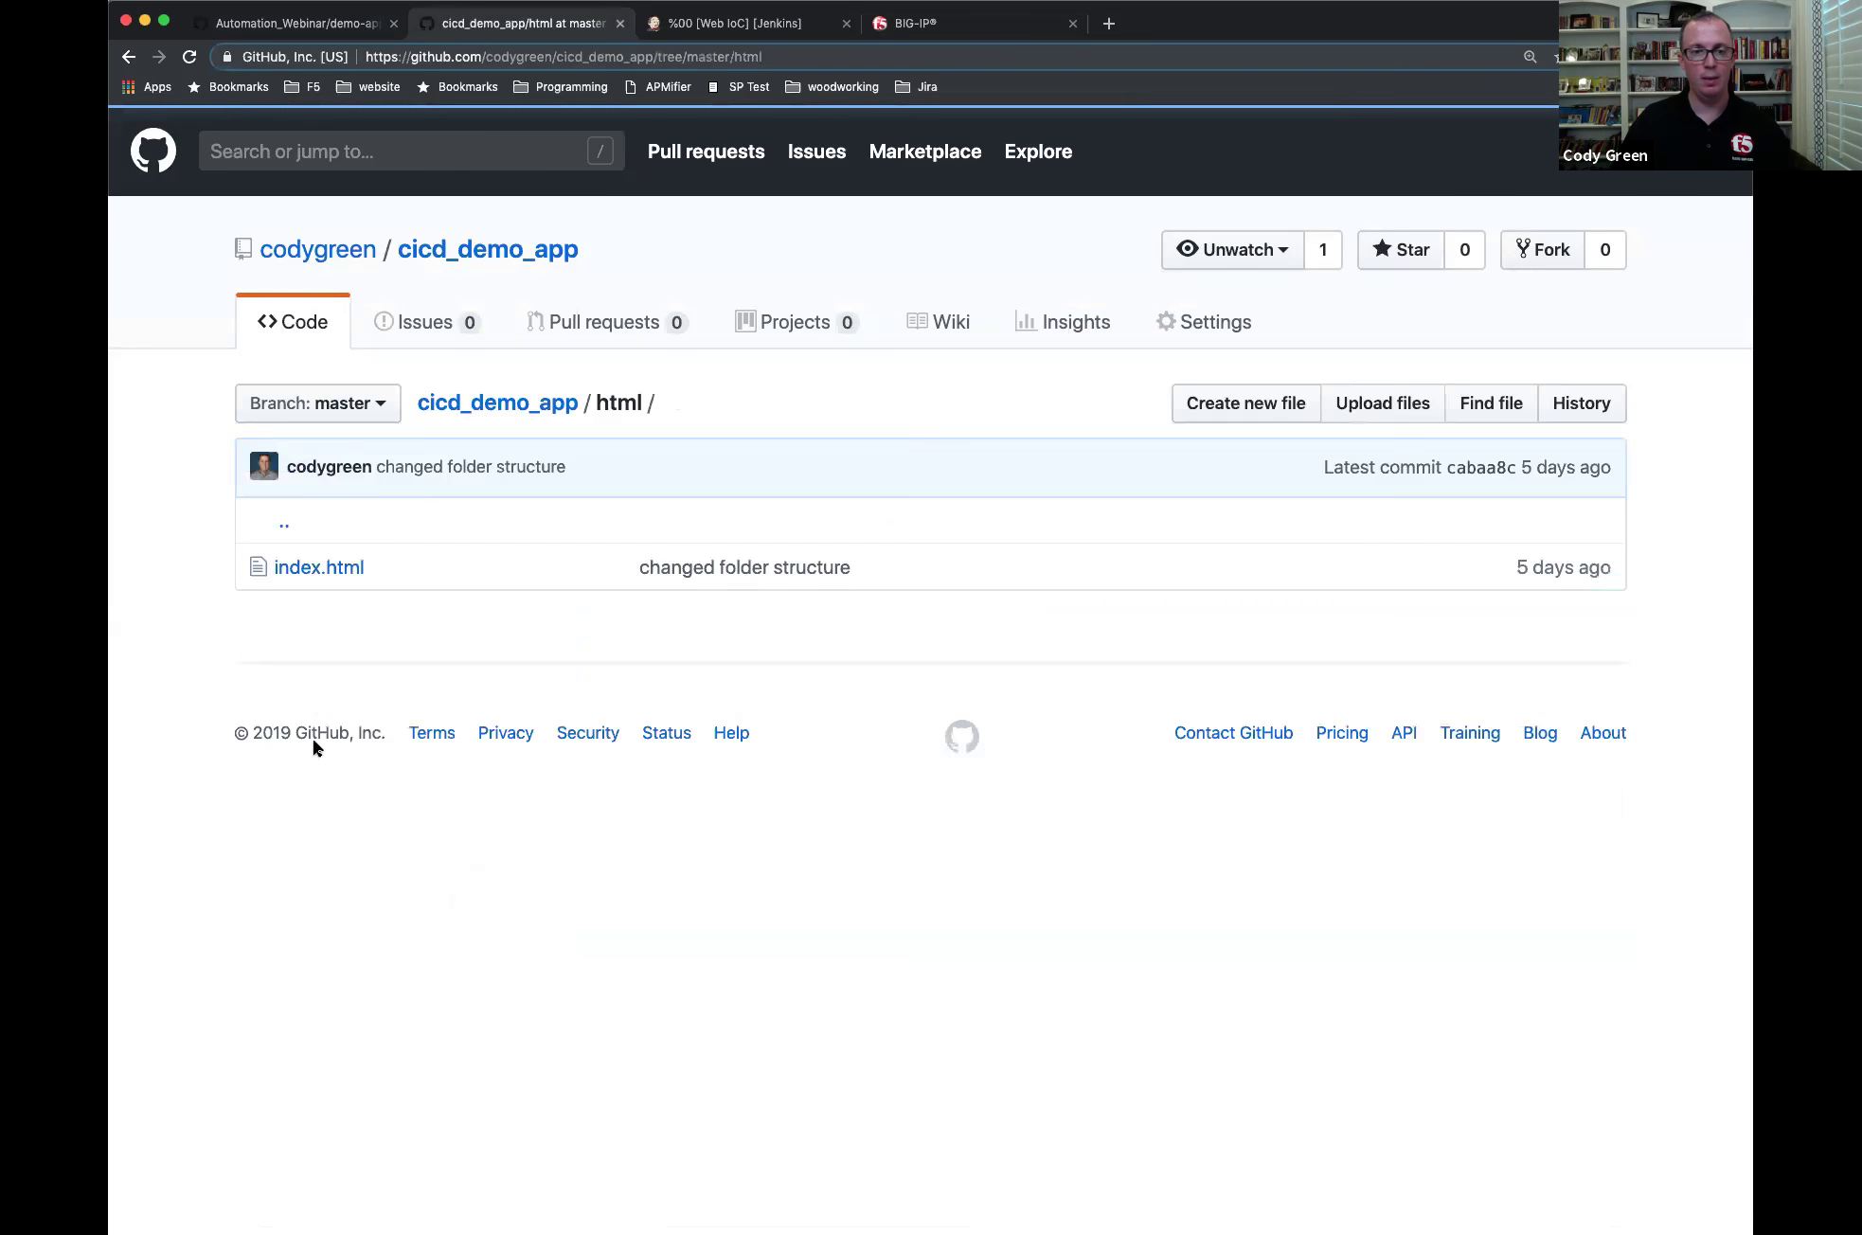
- Return to demo-app.yaml and highlight the copy website destination path, followed by the copy configs source path
{"action": "left_click", "coordinate": [324, 29]}
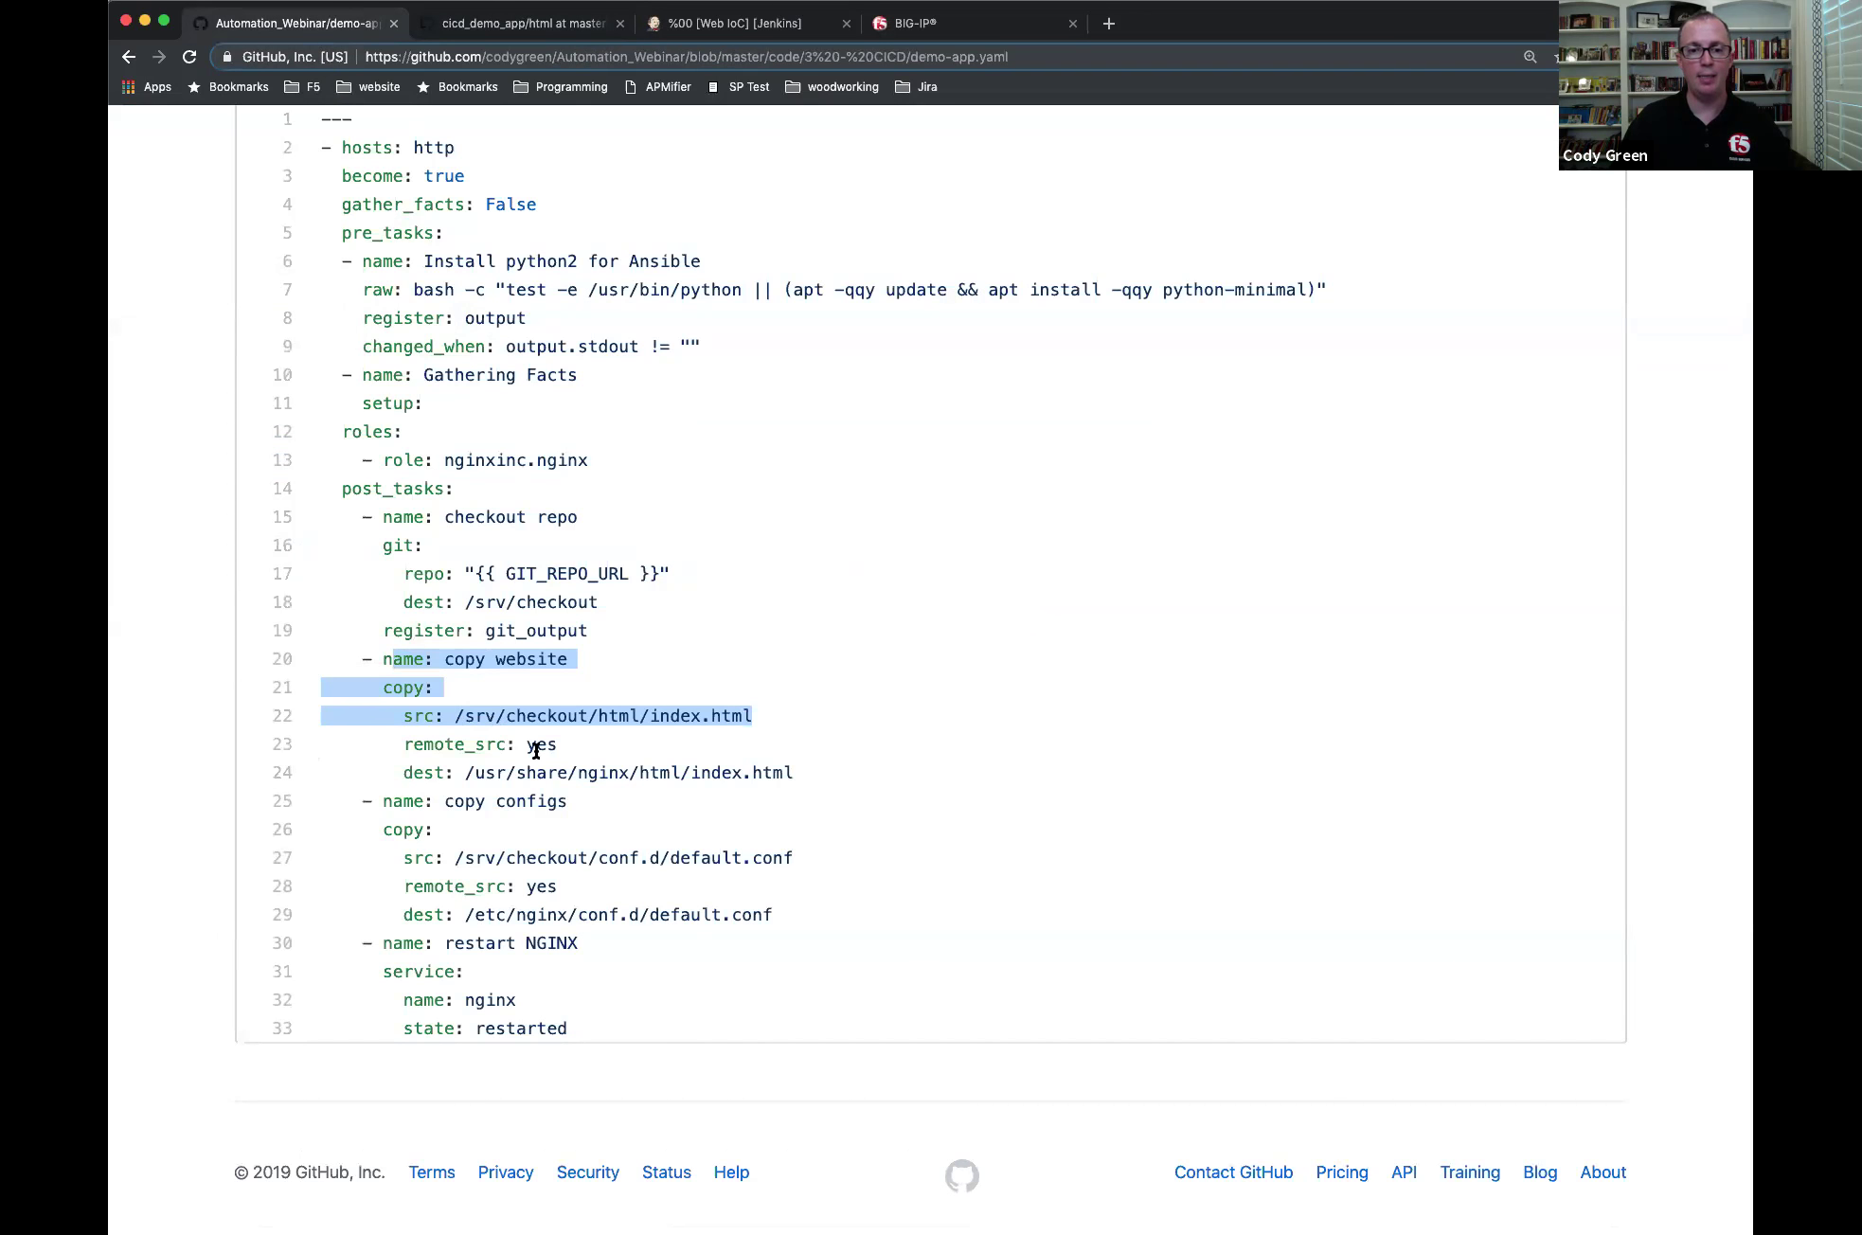
{"action": "left_click_drag", "start_coordinate": [467, 773], "coordinate": [803, 779]}
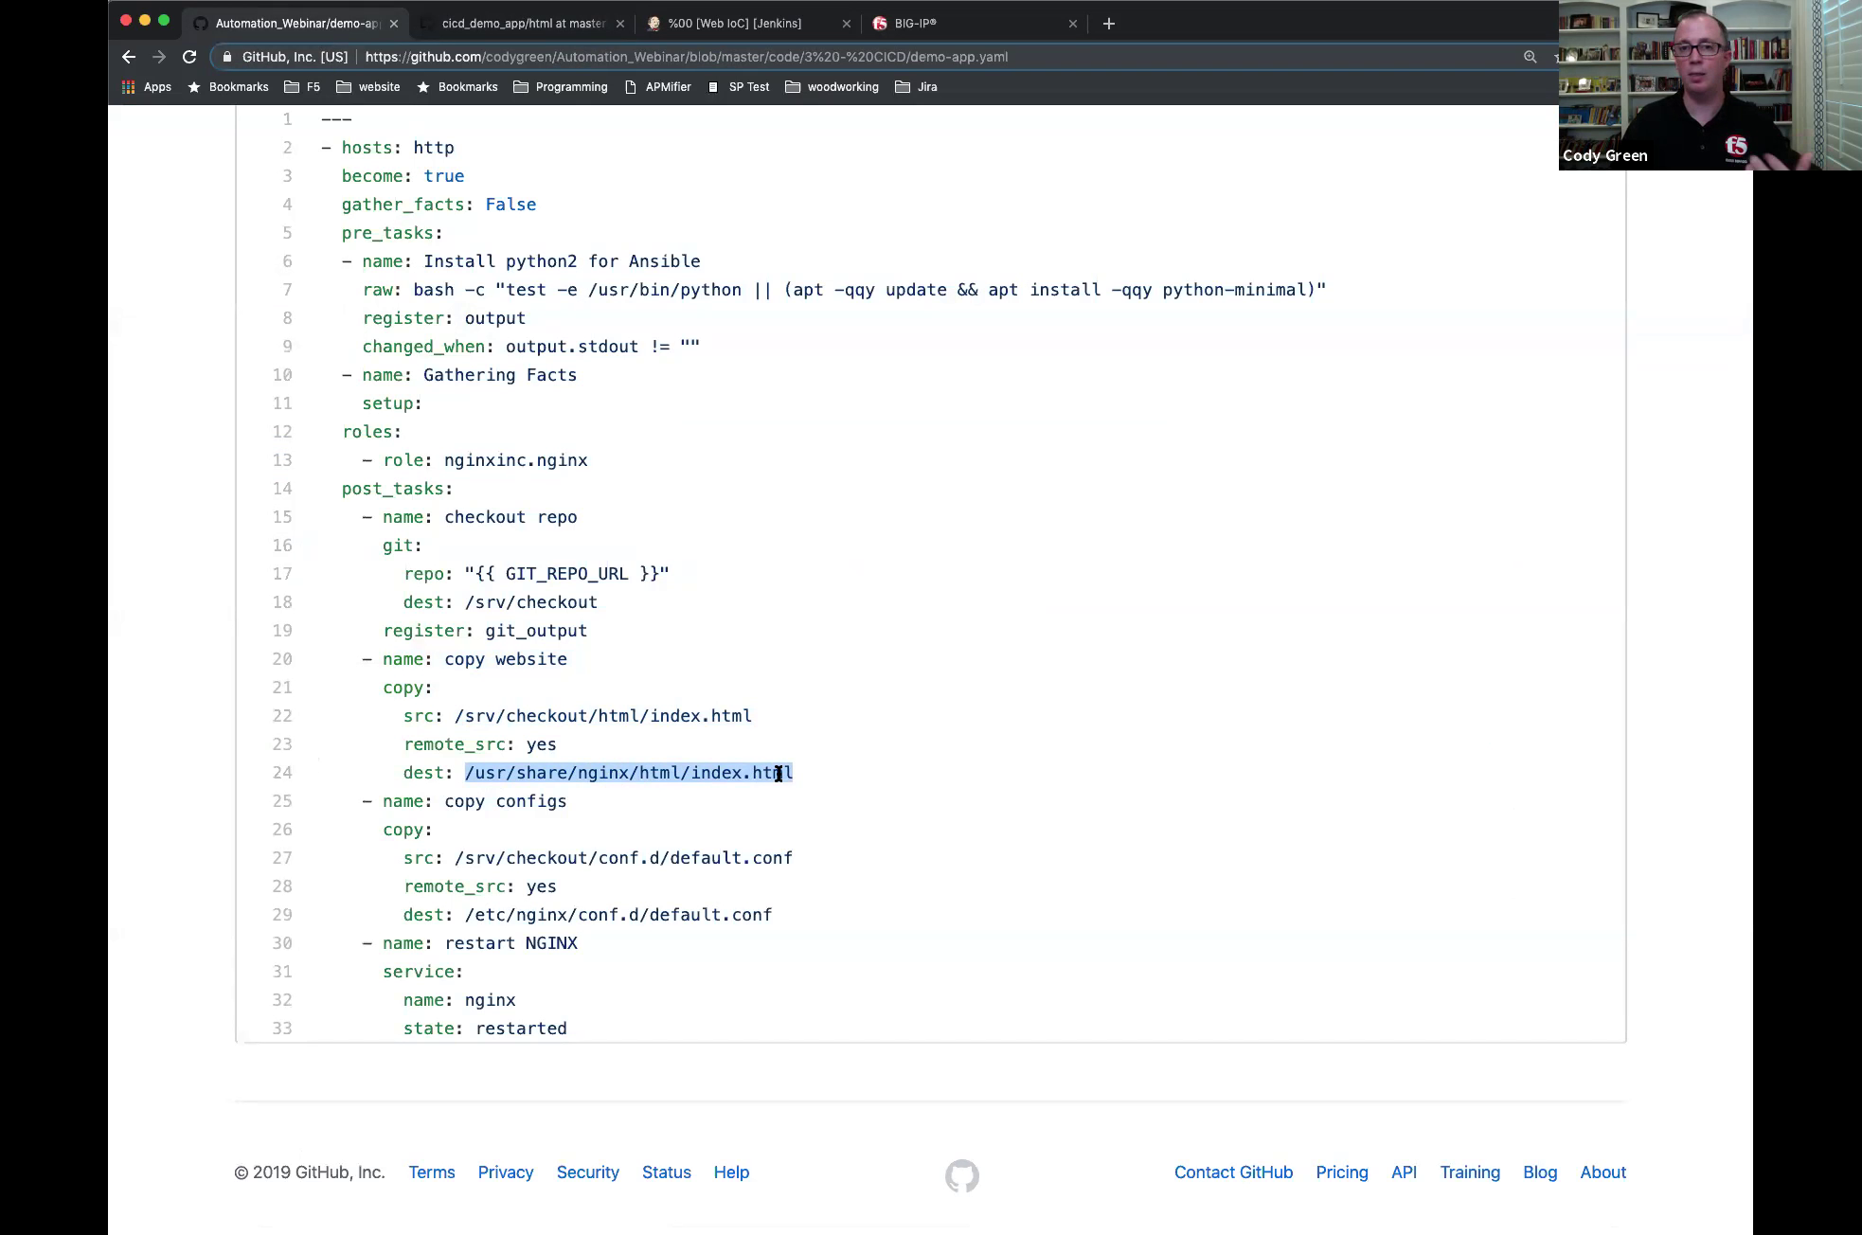
{"action": "left_click_drag", "start_coordinate": [465, 858], "coordinate": [795, 866]}
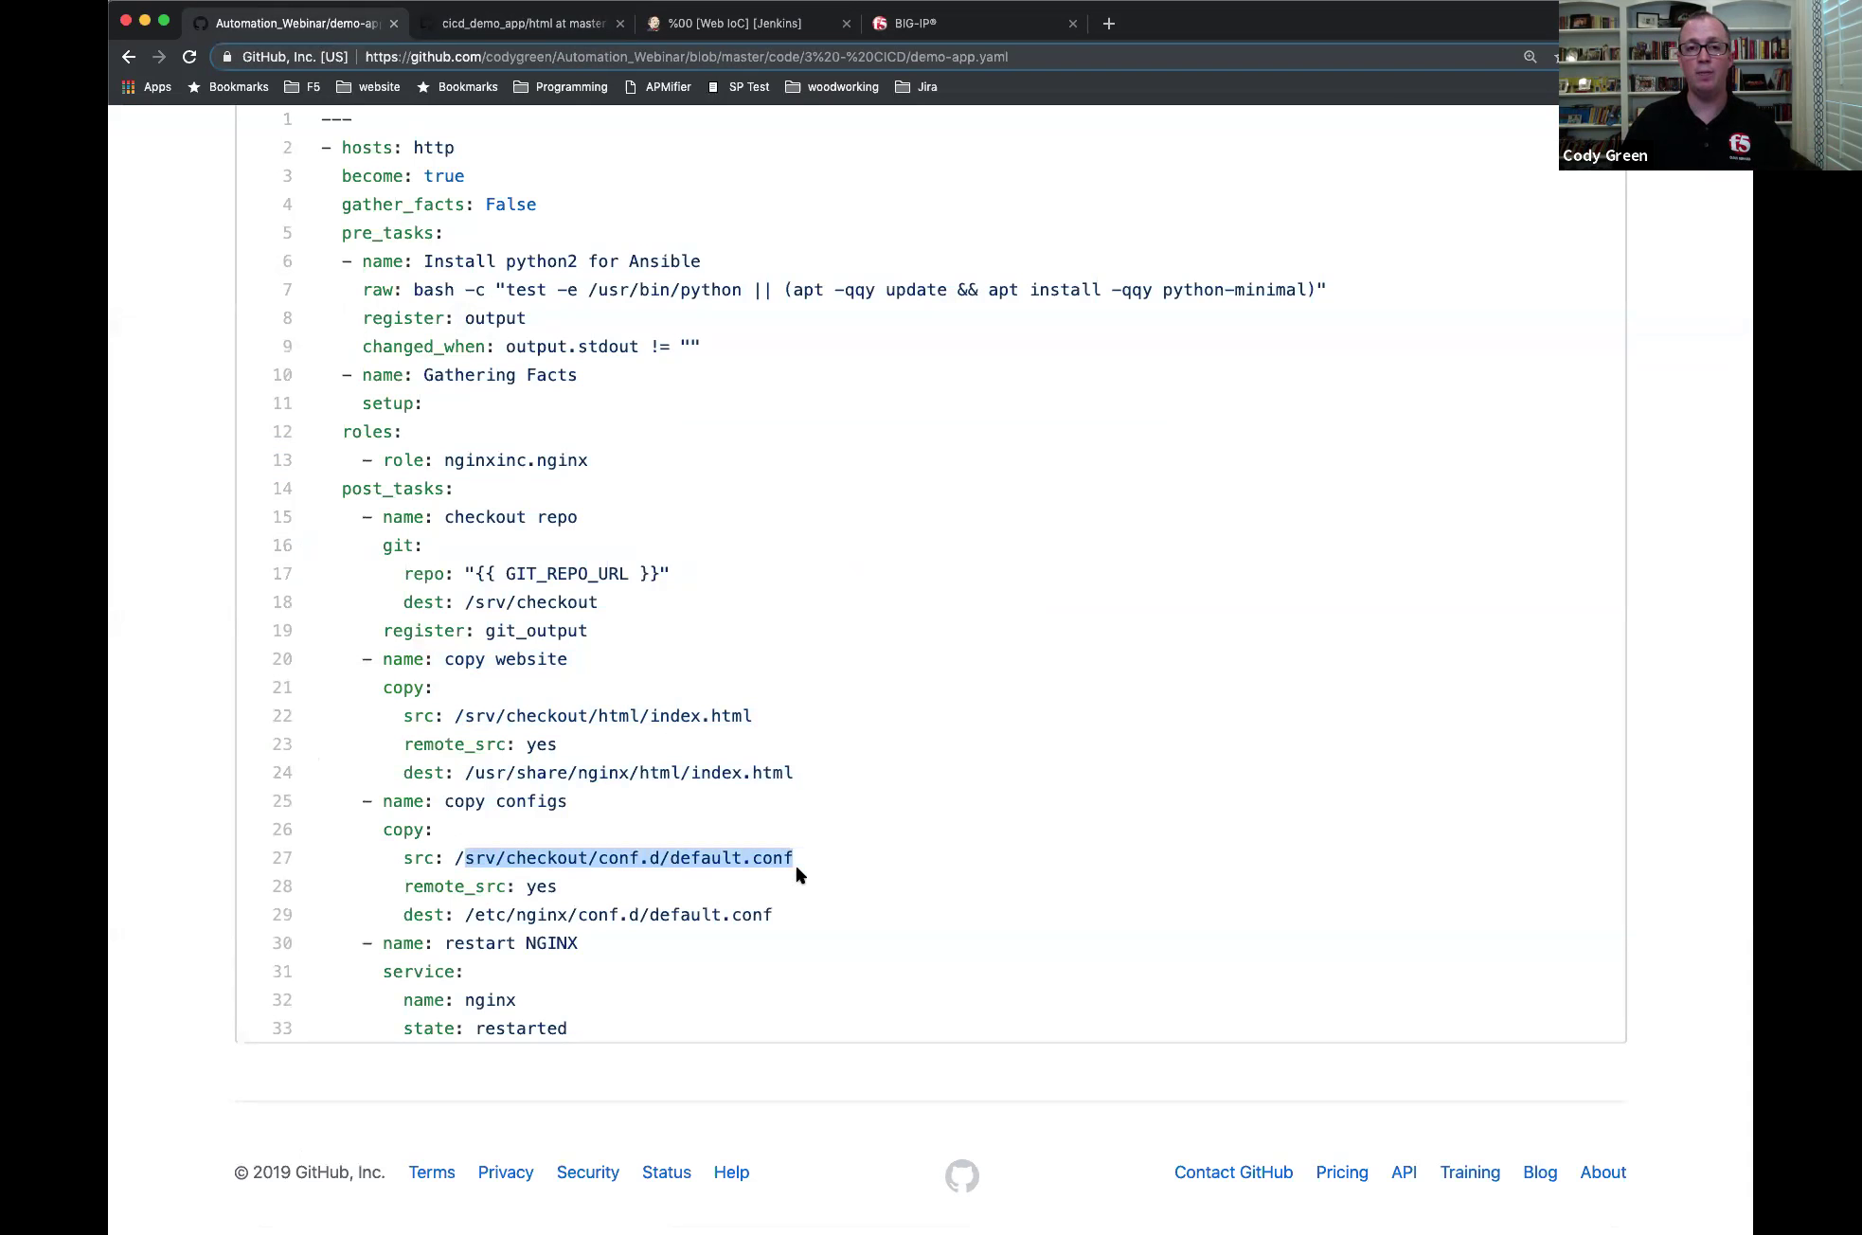
- Open conf.d/default.conf in the cicd_demo_app repository and highlight server_hostname, server_address and server_url in its sub_filter lines
{"action": "left_click", "coordinate": [522, 25]}
{"action": "left_click", "coordinate": [474, 406]}
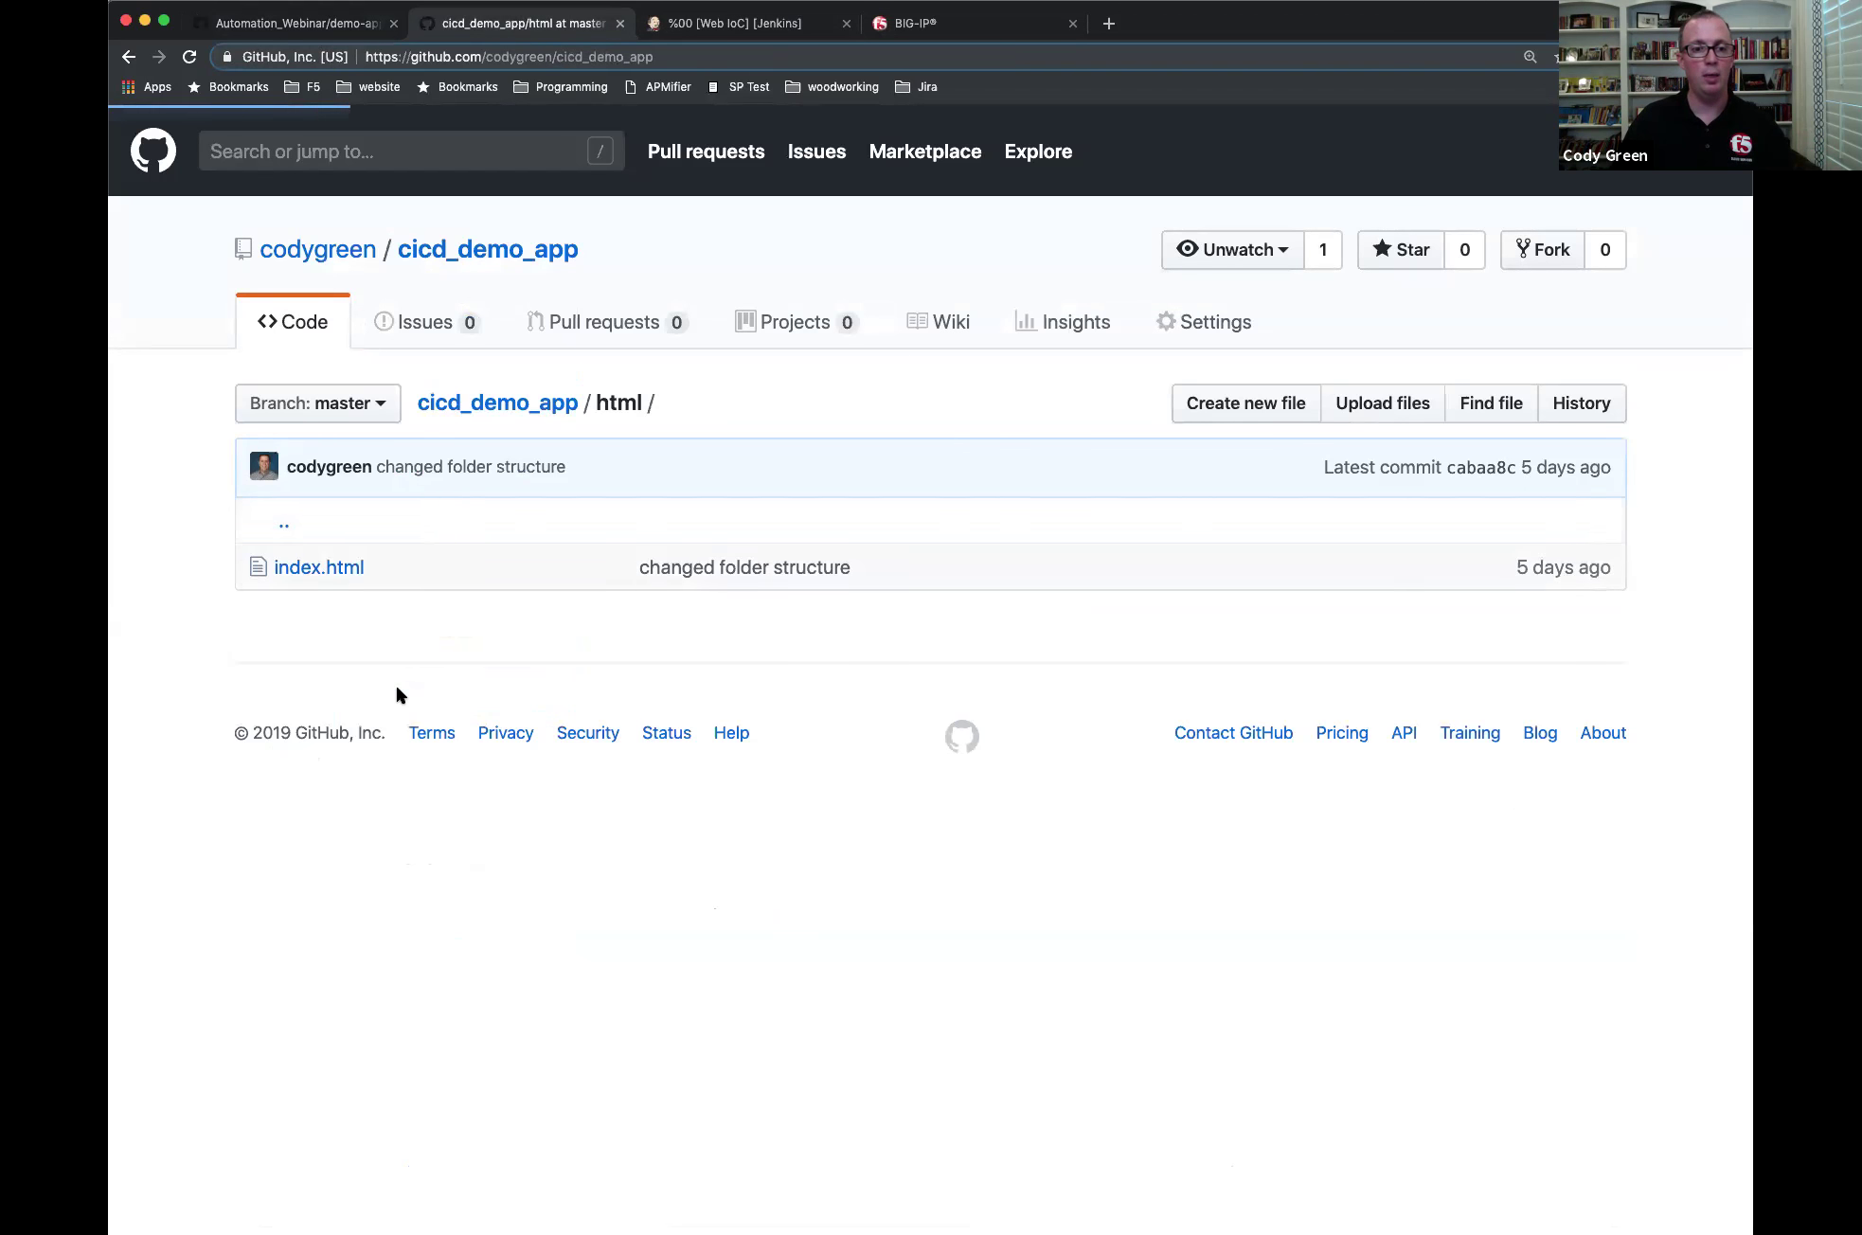
{"action": "left_click", "coordinate": [303, 715]}
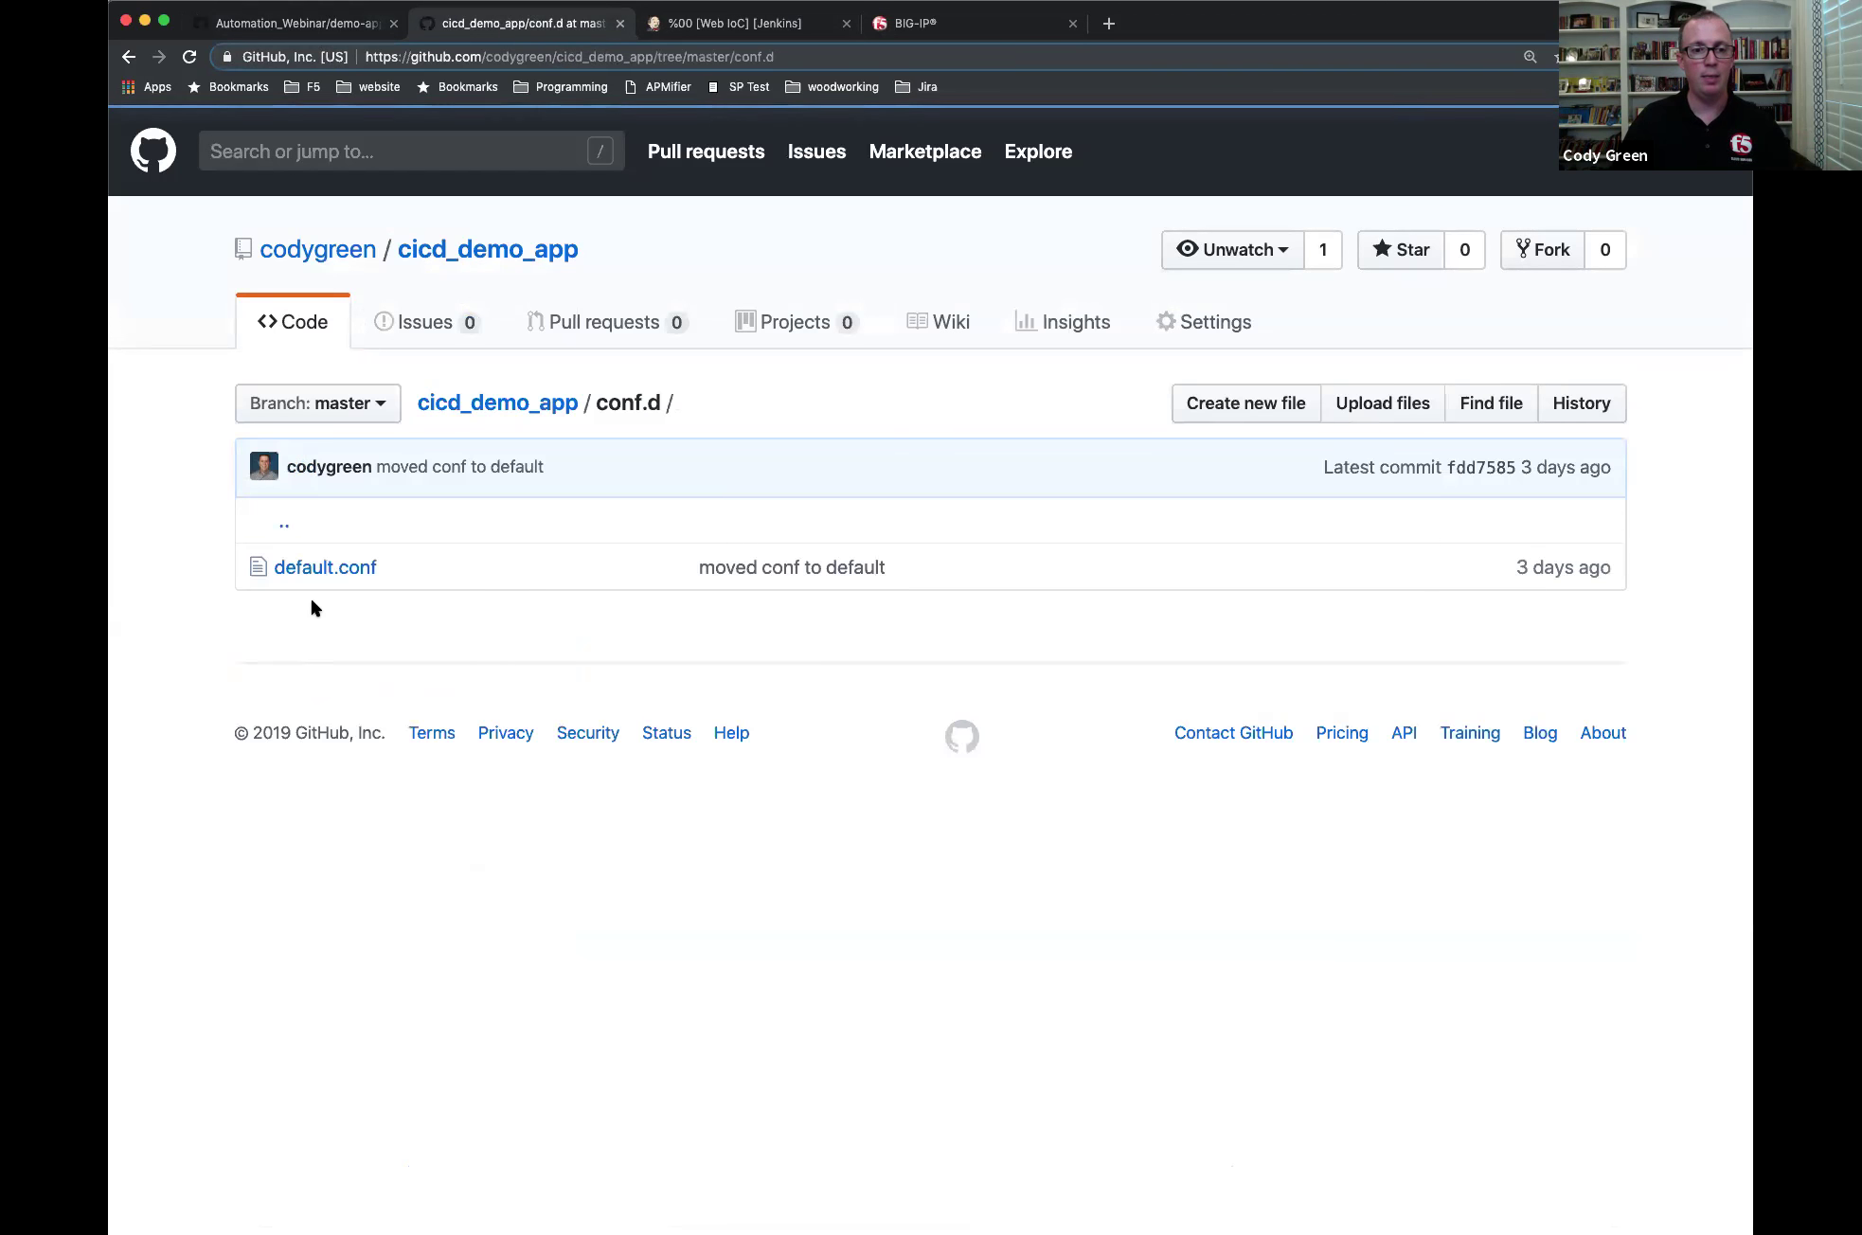
{"action": "left_click", "coordinate": [313, 569]}
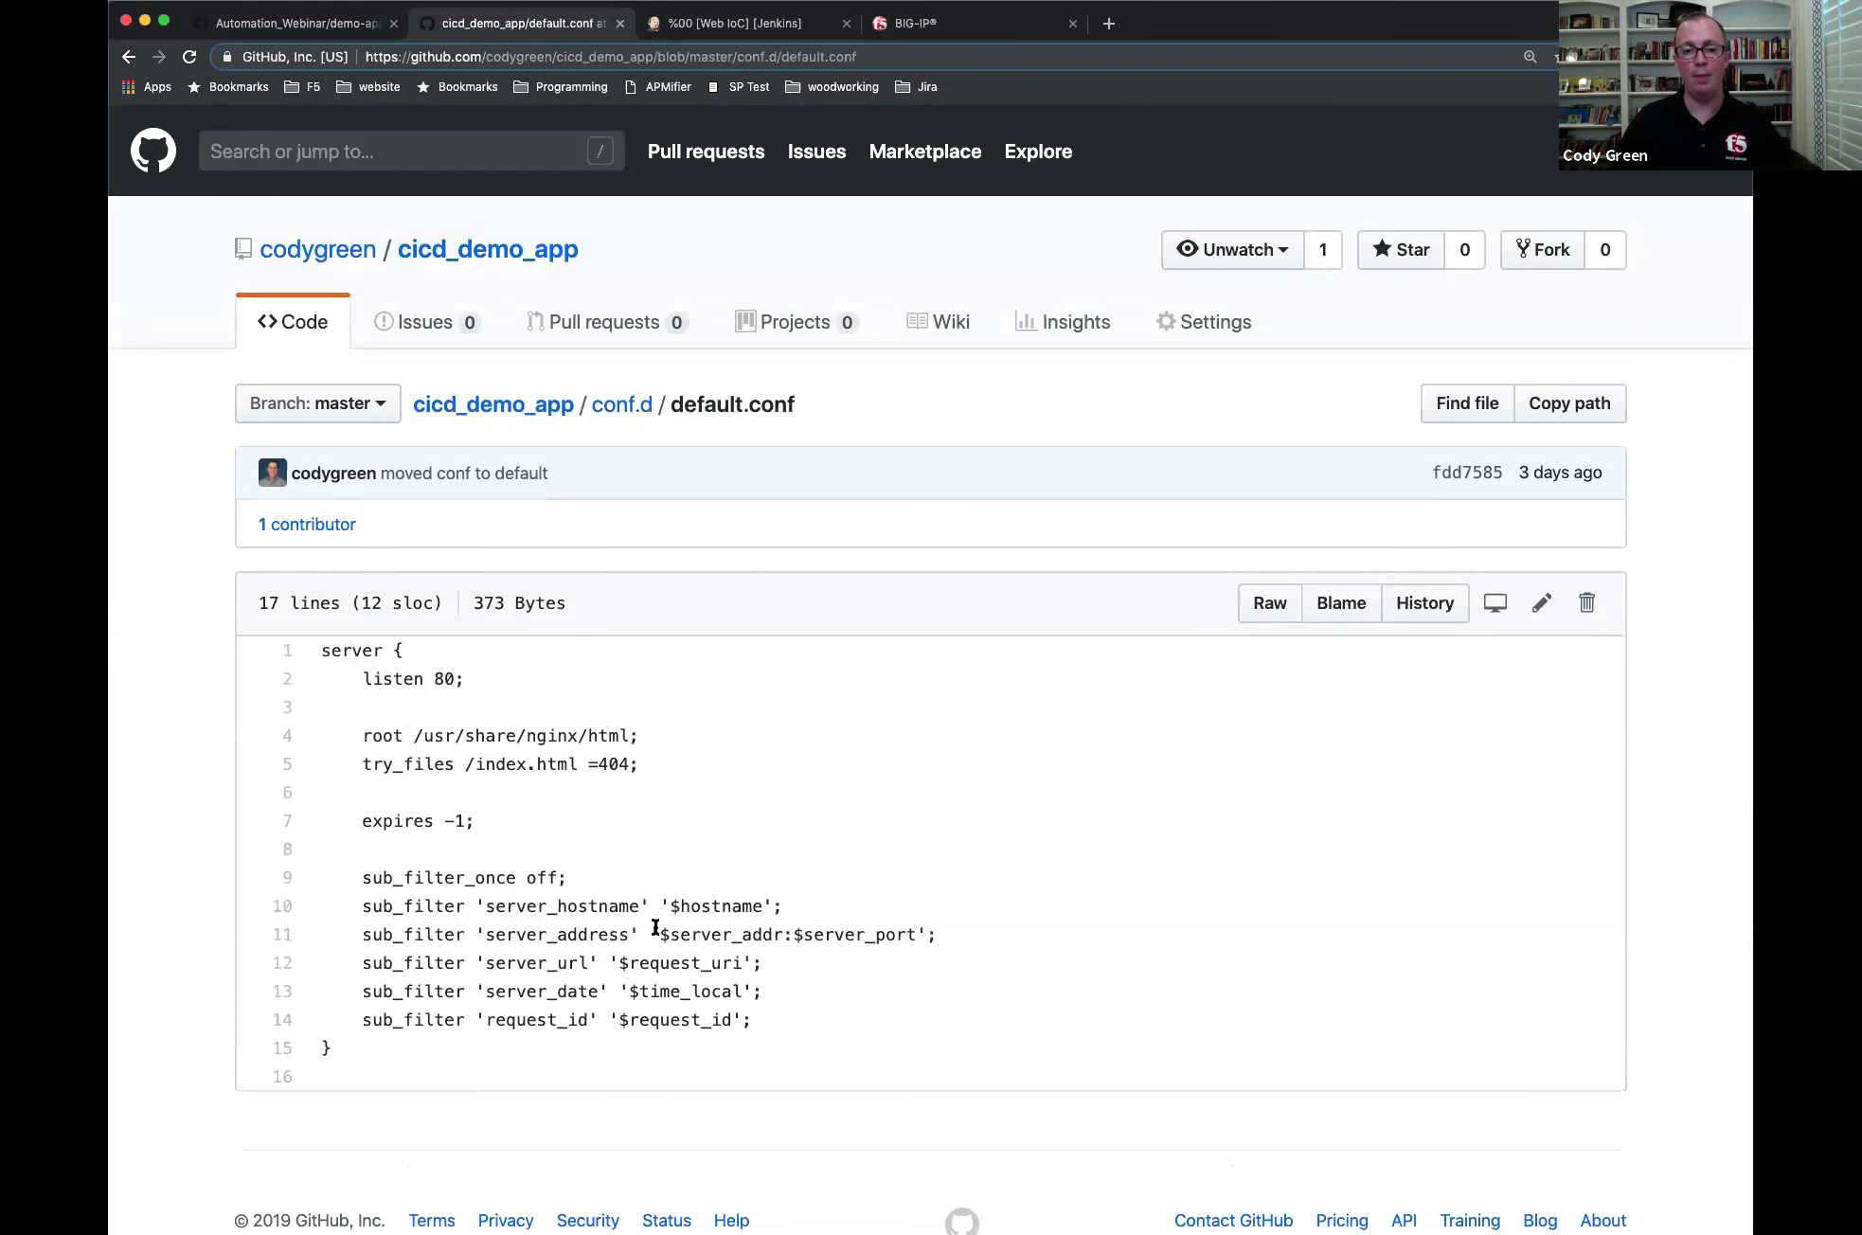
{"action": "double_click", "coordinate": [576, 905]}
{"action": "double_click", "coordinate": [572, 934]}
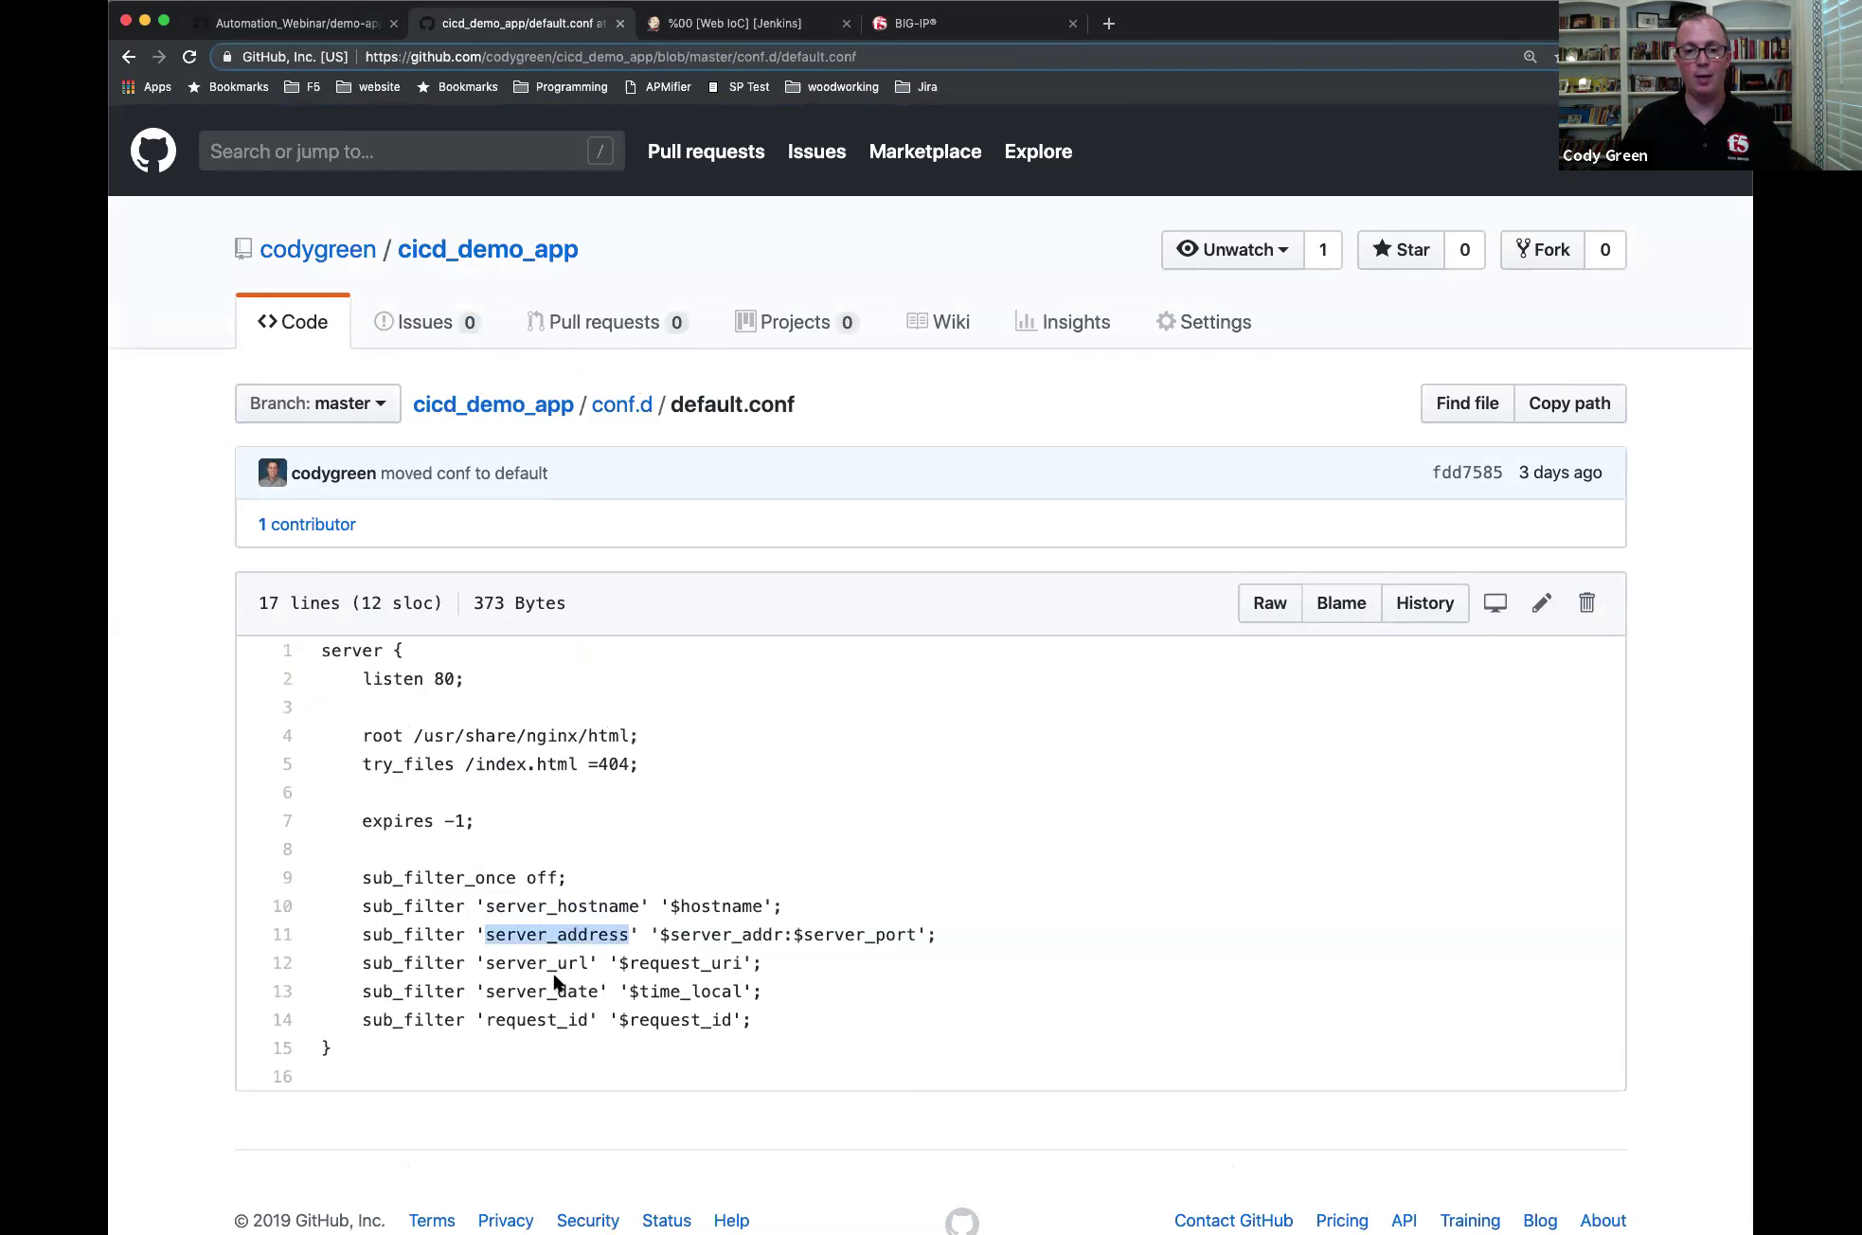
{"action": "double_click", "coordinate": [568, 961]}
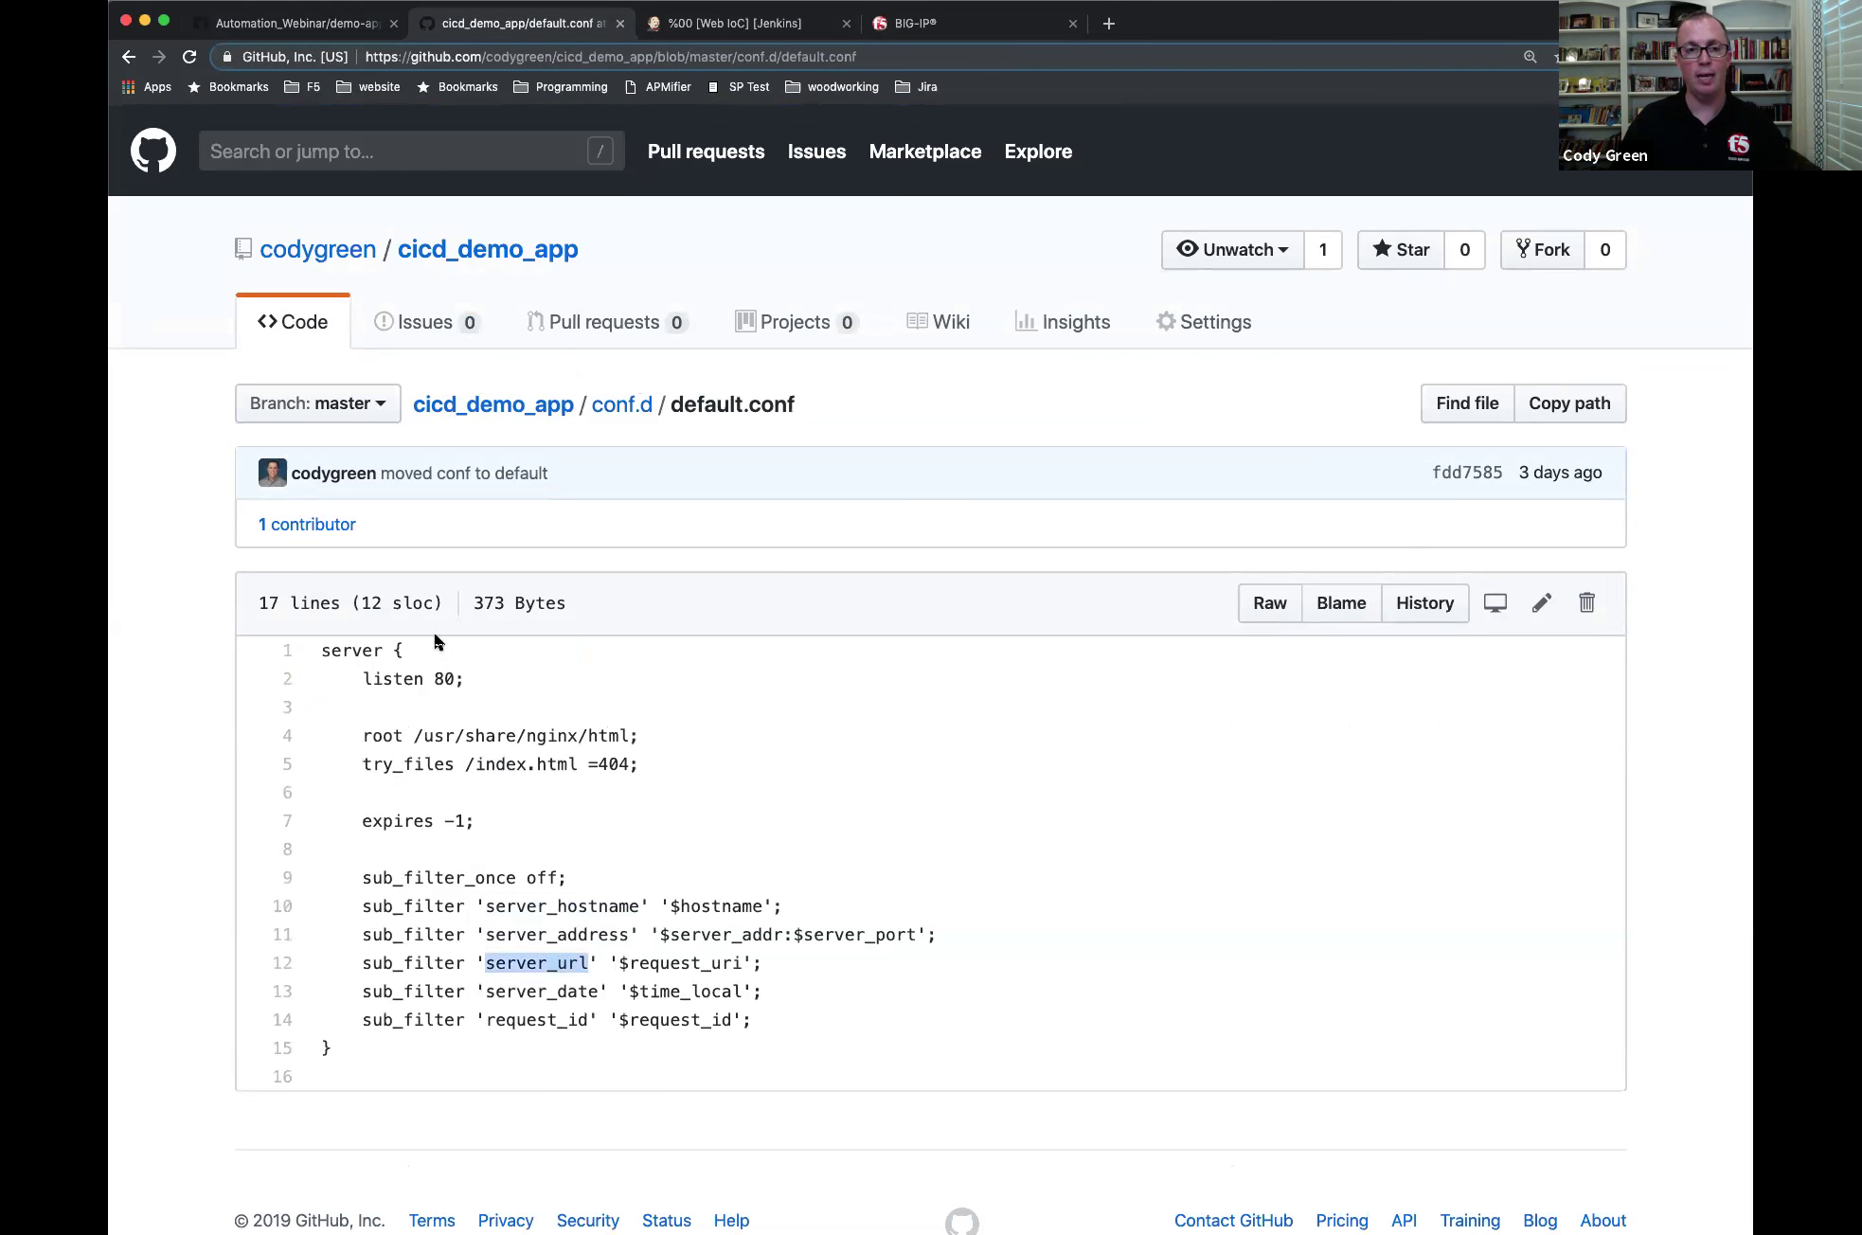
- Return to demo-app.yaml, highlight the whole restart NGINX task and review the playbook's tasks
{"action": "left_click", "coordinate": [297, 31]}
{"action": "left_click", "coordinate": [383, 944]}
{"action": "left_click_drag", "start_coordinate": [384, 943], "coordinate": [609, 1023]}
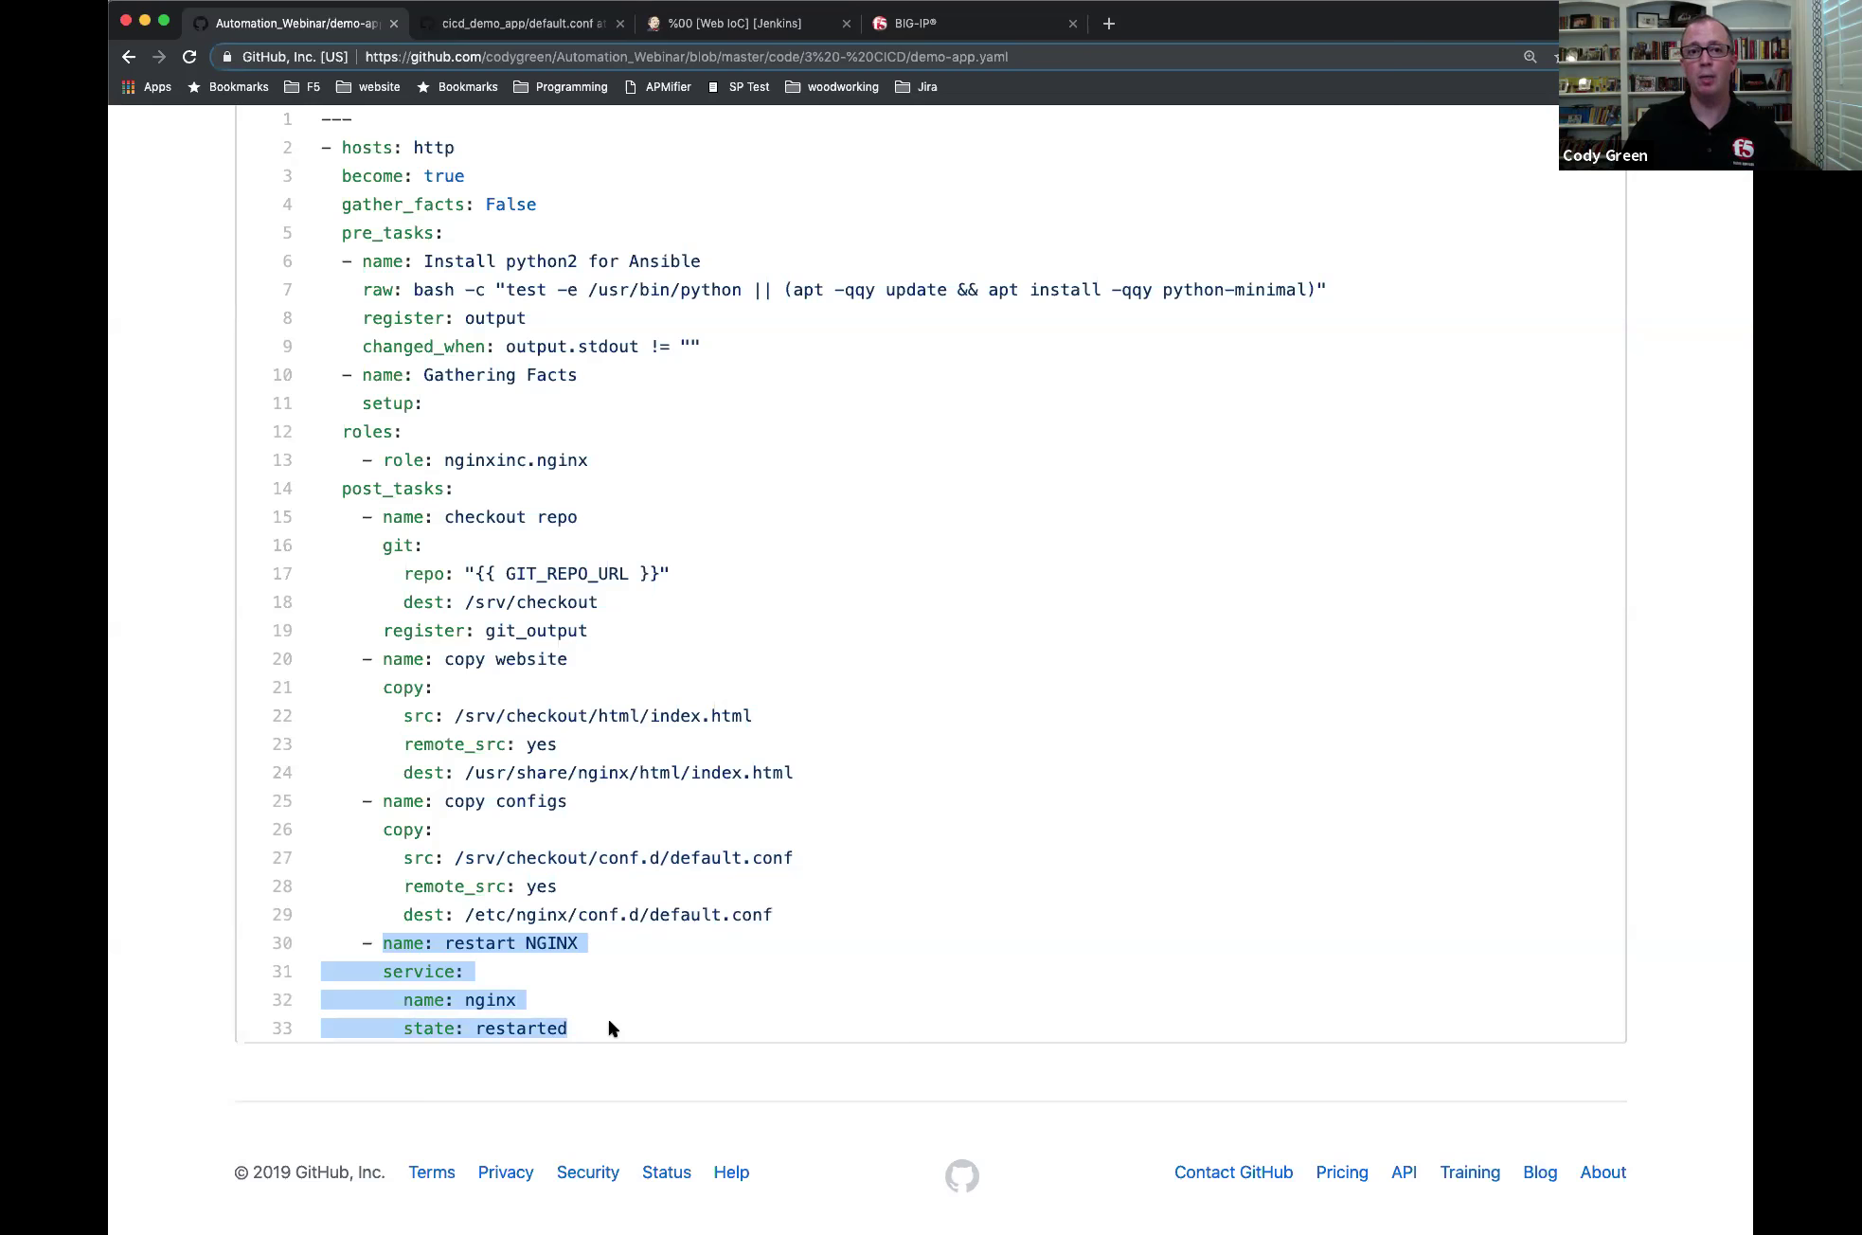
{"action": "scroll", "coordinate": [644, 573], "scroll_direction": "up", "scroll_amount": 3}
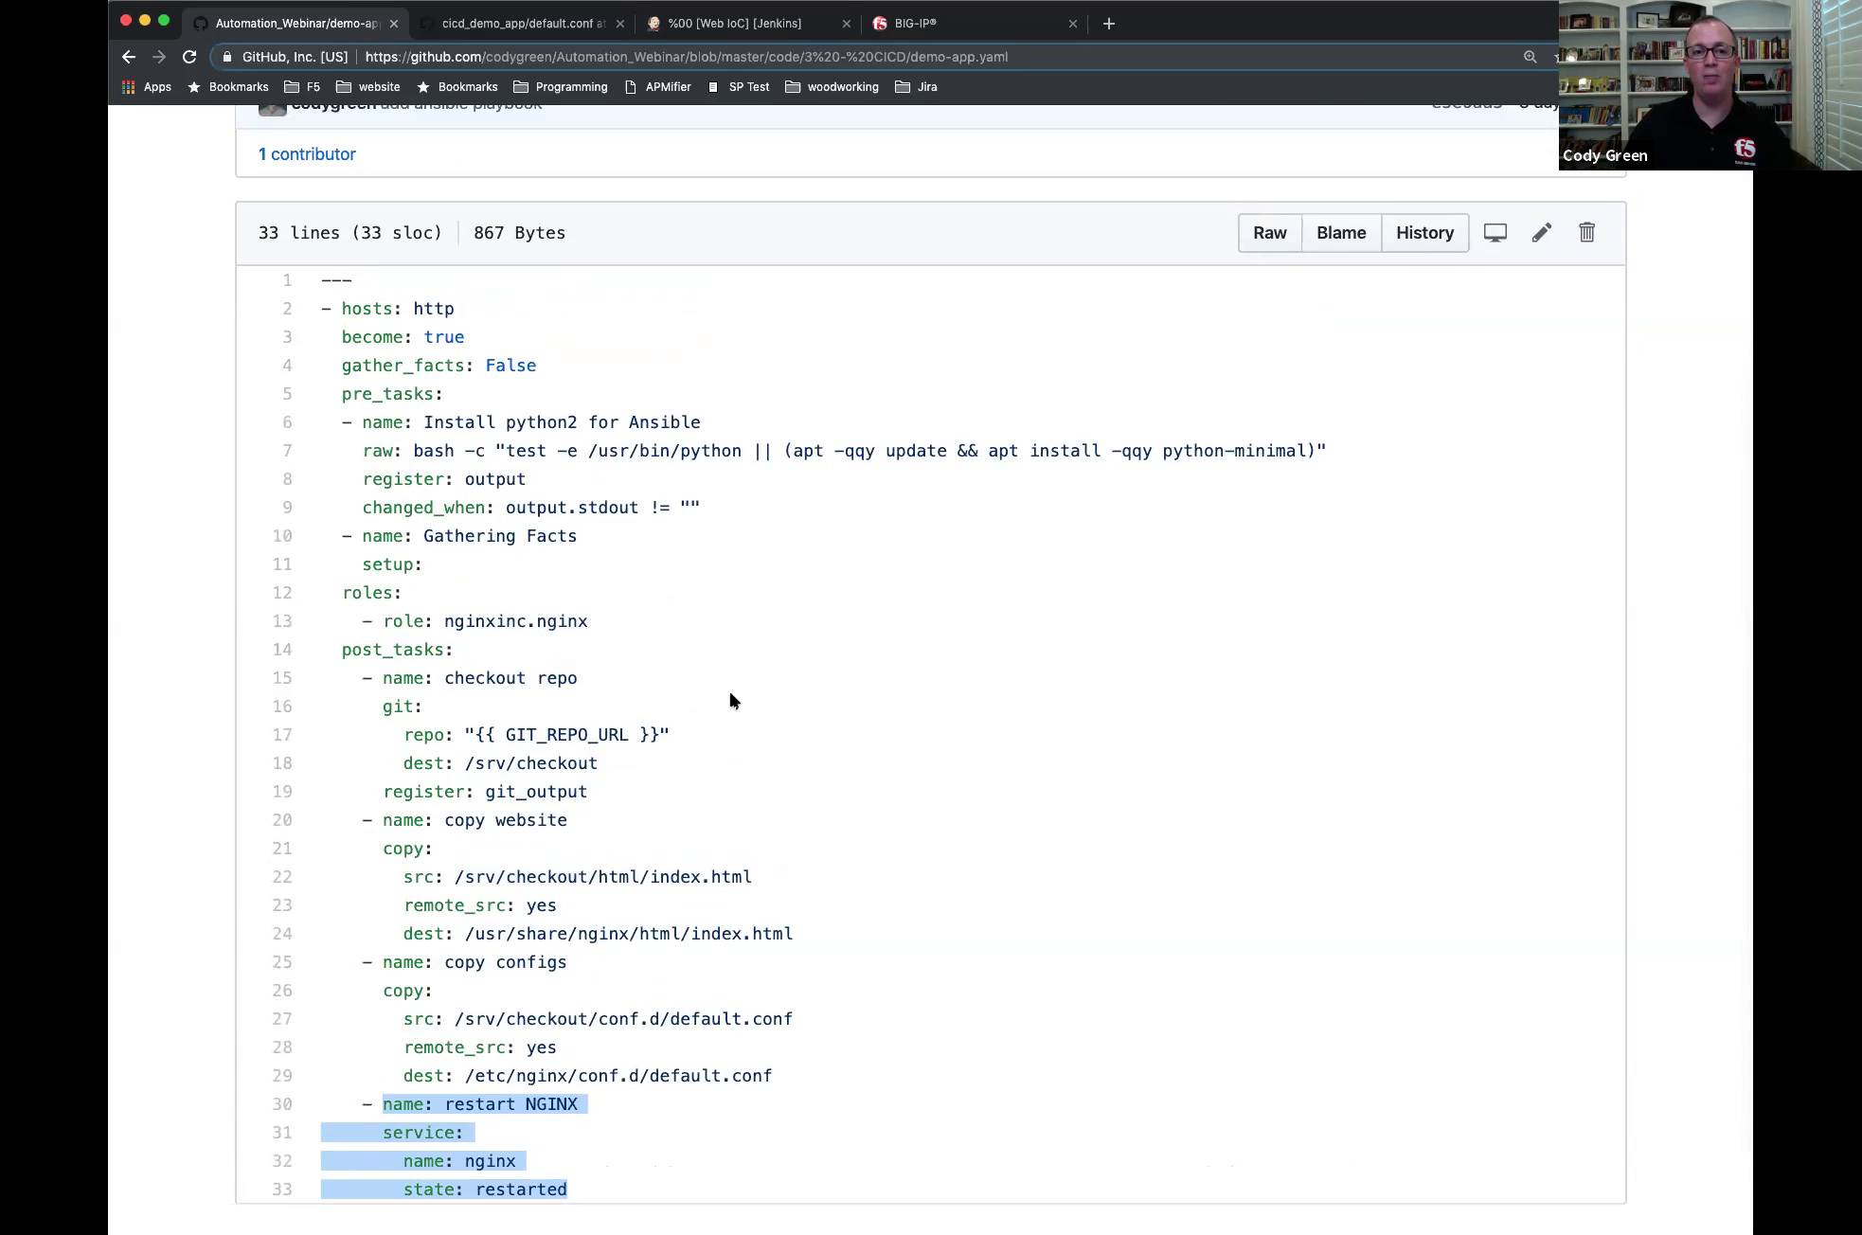
{"action": "scroll", "coordinate": [732, 701], "scroll_direction": "down", "scroll_amount": 3}
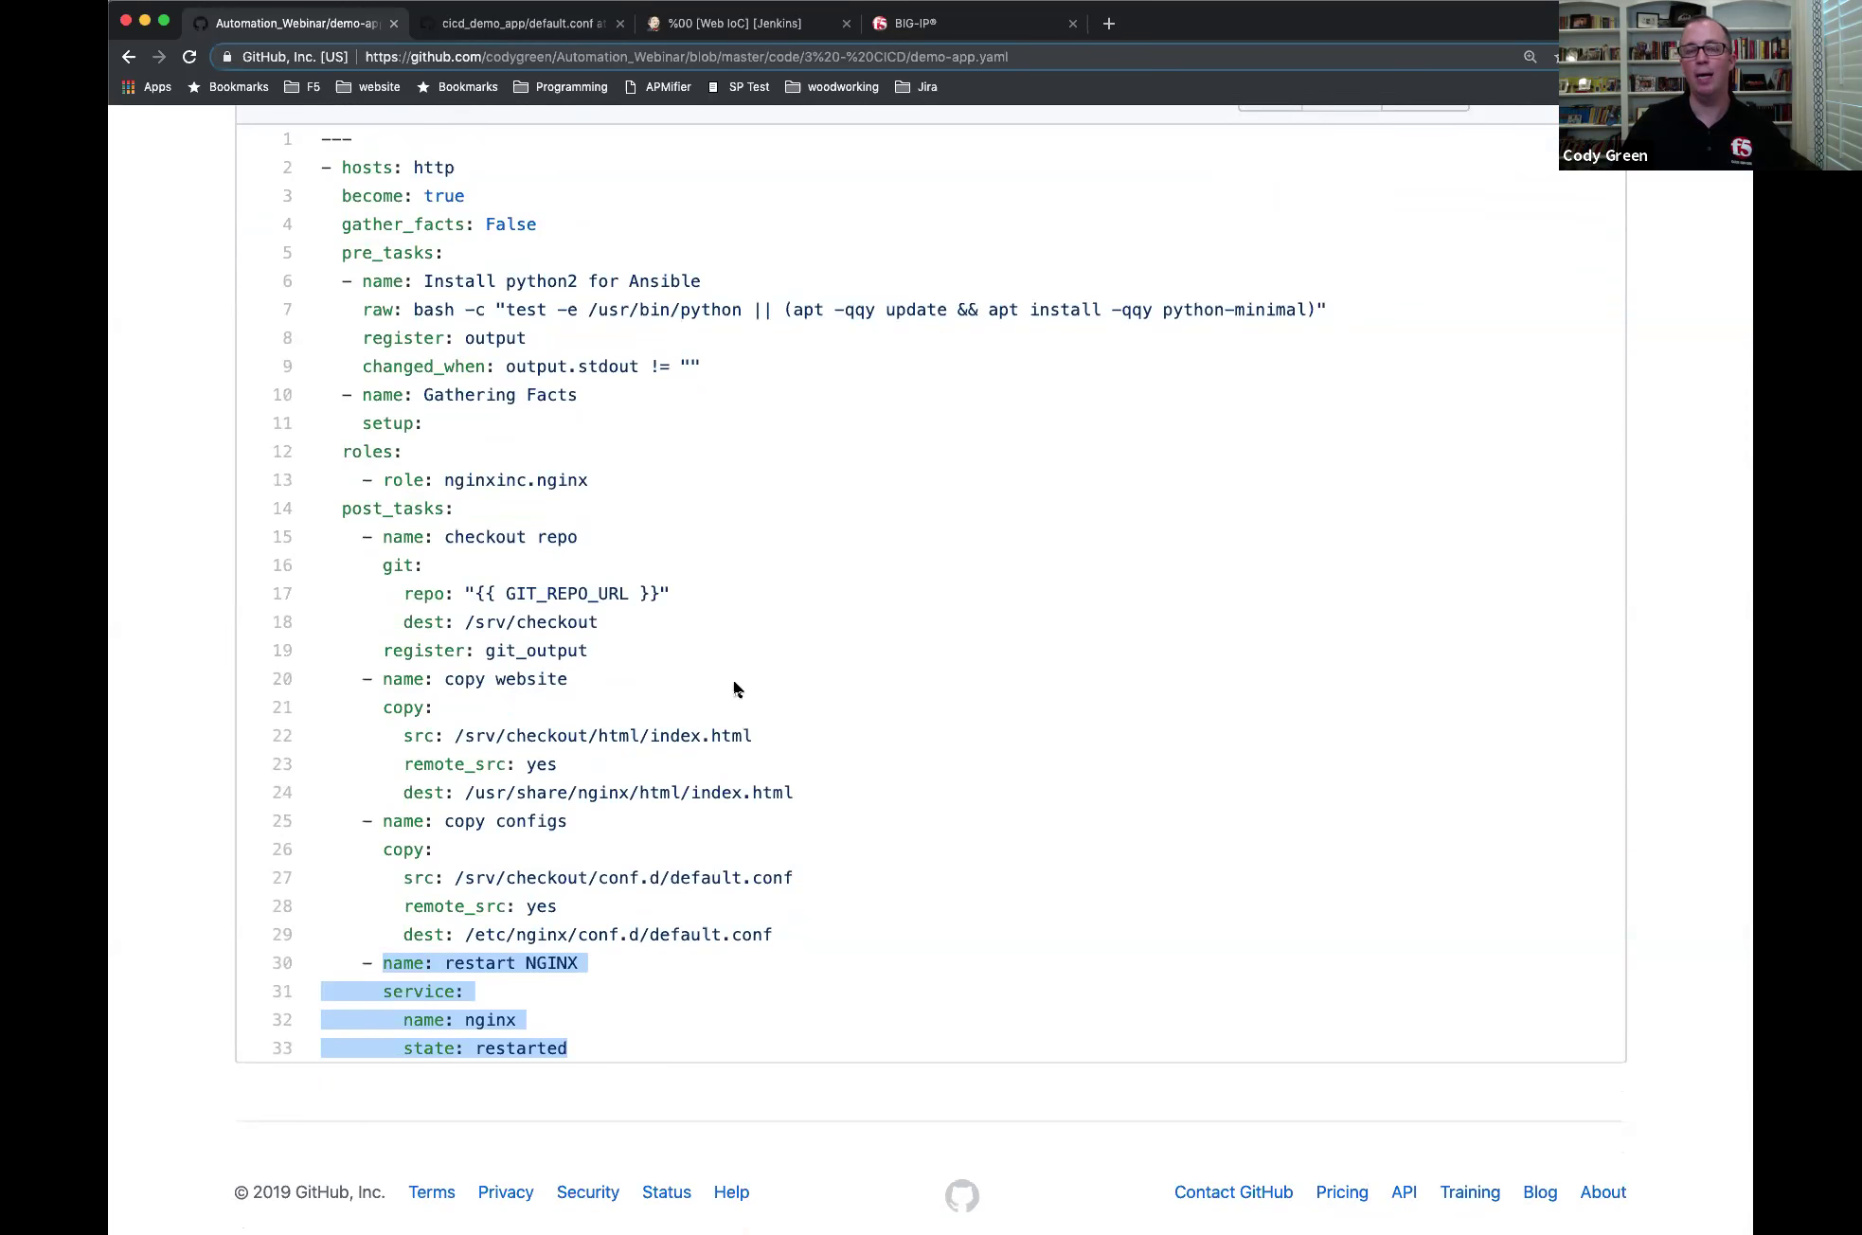
- Open config-bigip.yaml from the 3 - CICD folder and highlight its Change BIG-IP admin password section, followed by its Install AS3 section
{"action": "scroll", "coordinate": [736, 691], "scroll_direction": "up", "scroll_amount": 5}
{"action": "left_click", "coordinate": [740, 180]}
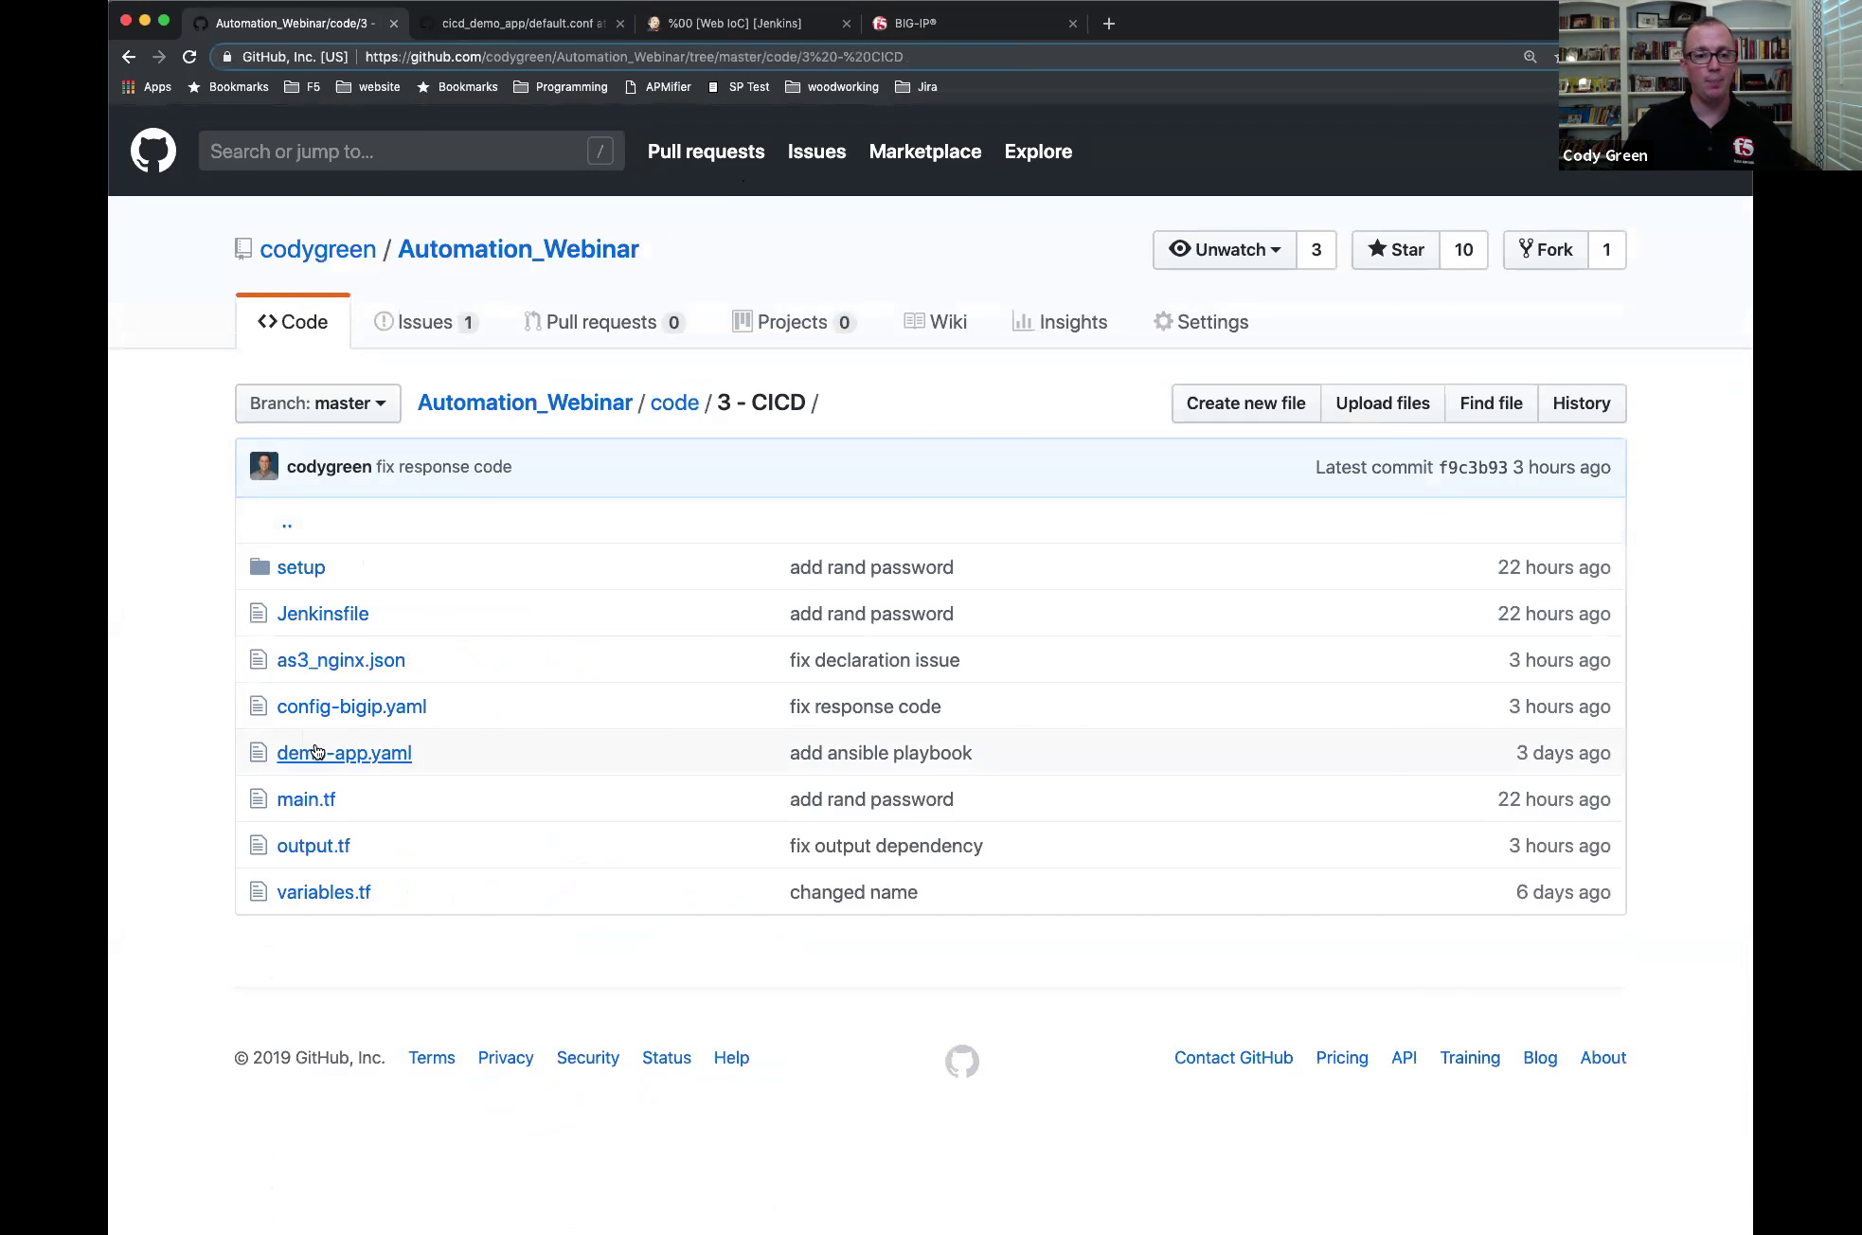
{"action": "left_click", "coordinate": [327, 717]}
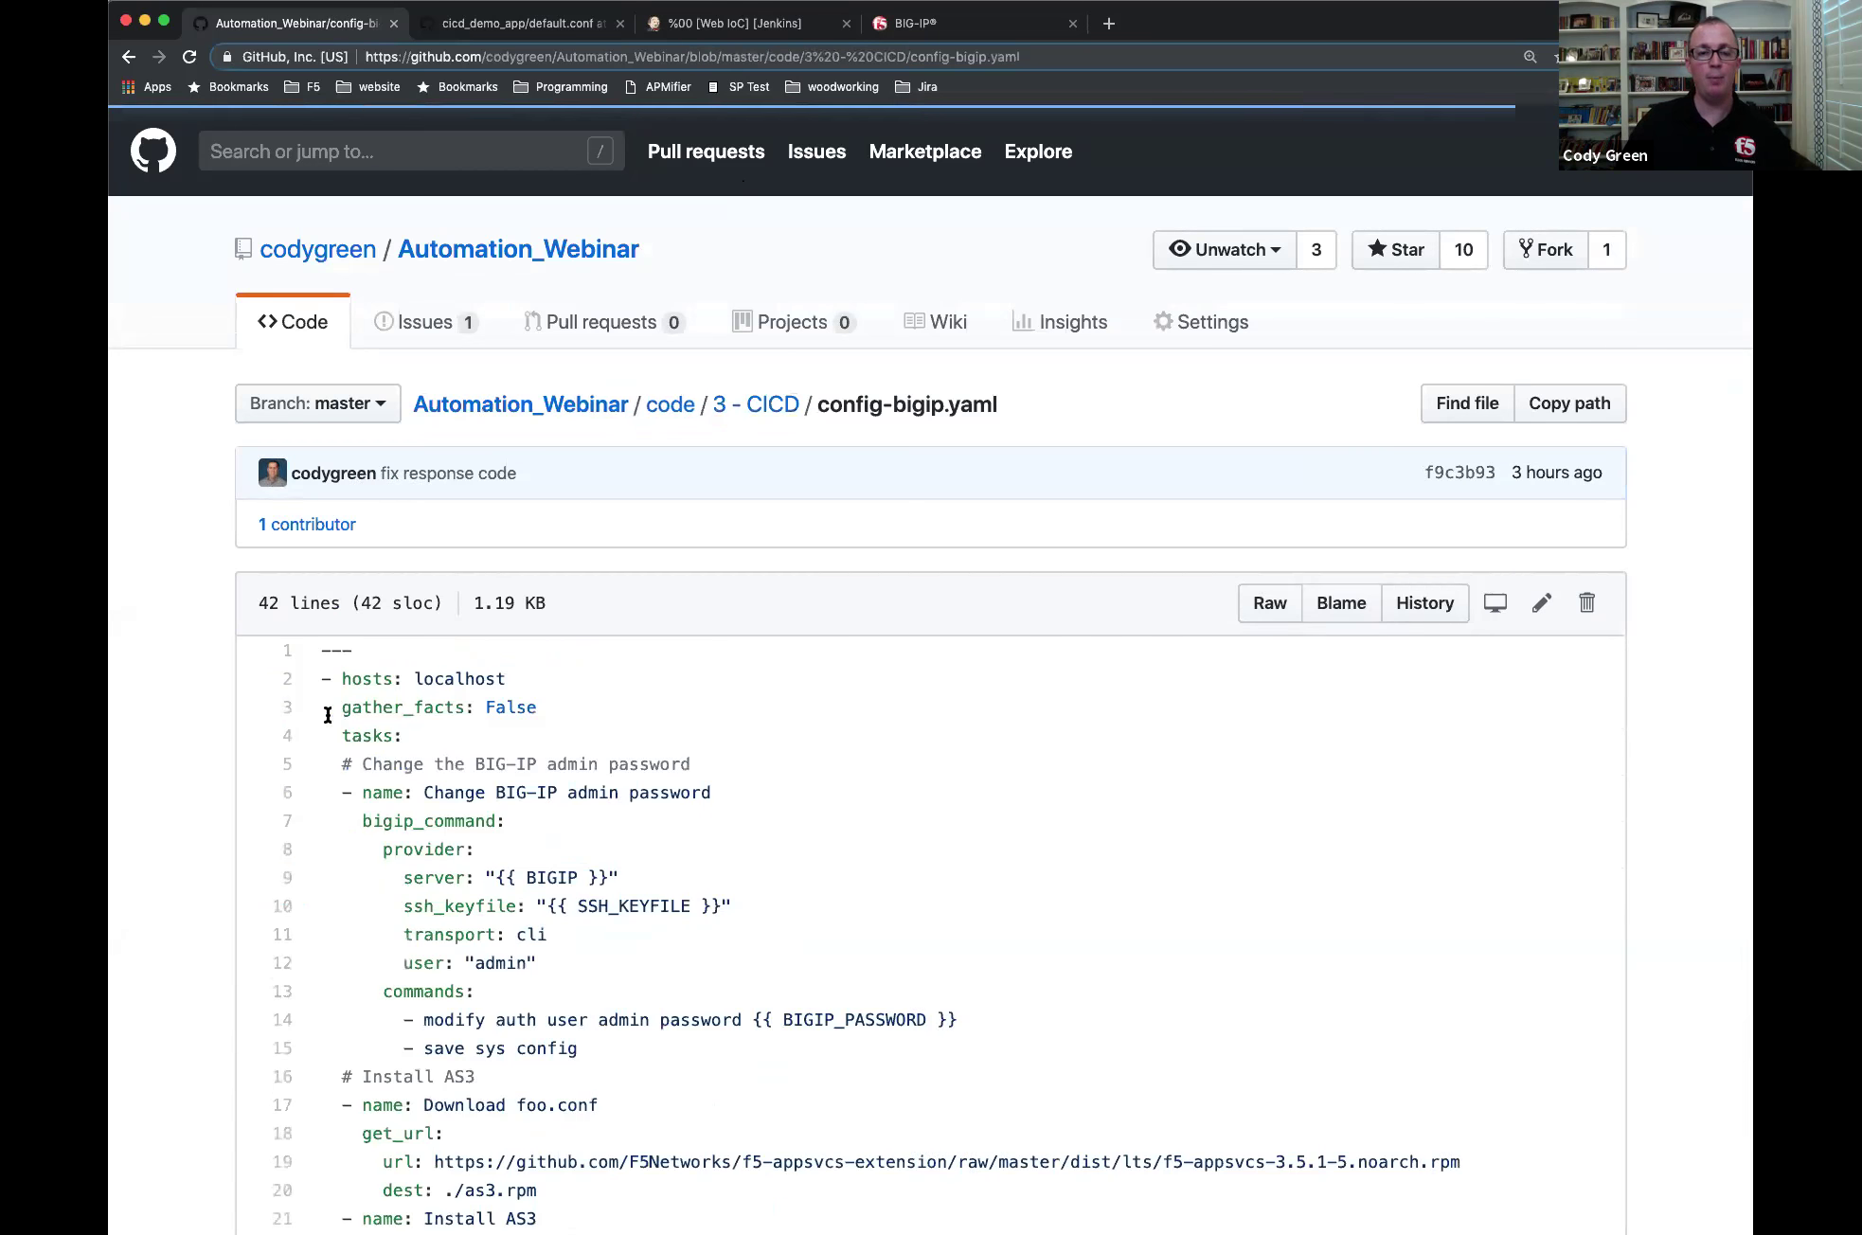
{"action": "scroll", "coordinate": [744, 751], "scroll_direction": "down", "scroll_amount": 2}
{"action": "scroll", "coordinate": [743, 751], "scroll_direction": "down", "scroll_amount": 5}
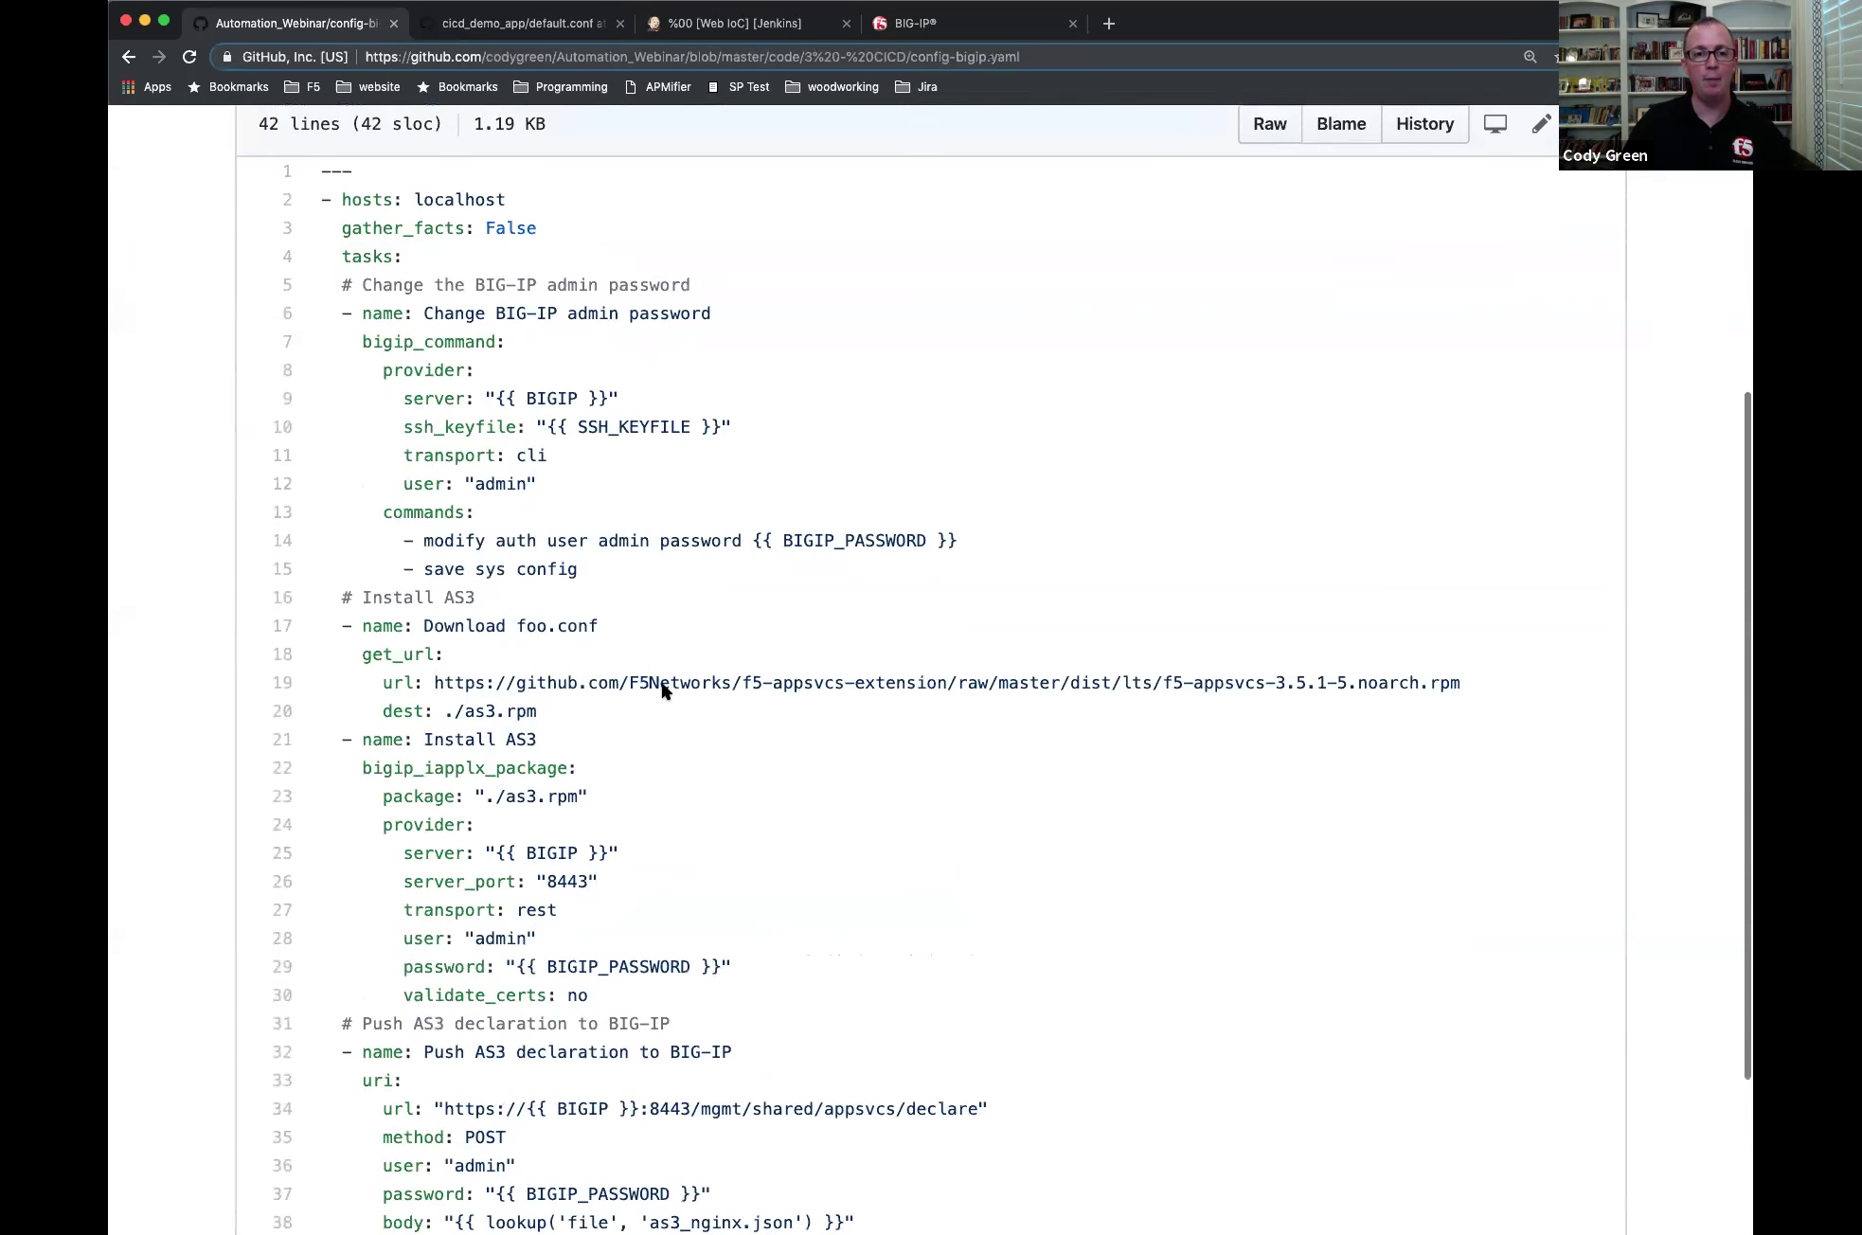
{"action": "left_click_drag", "start_coordinate": [358, 274], "coordinate": [823, 565]}
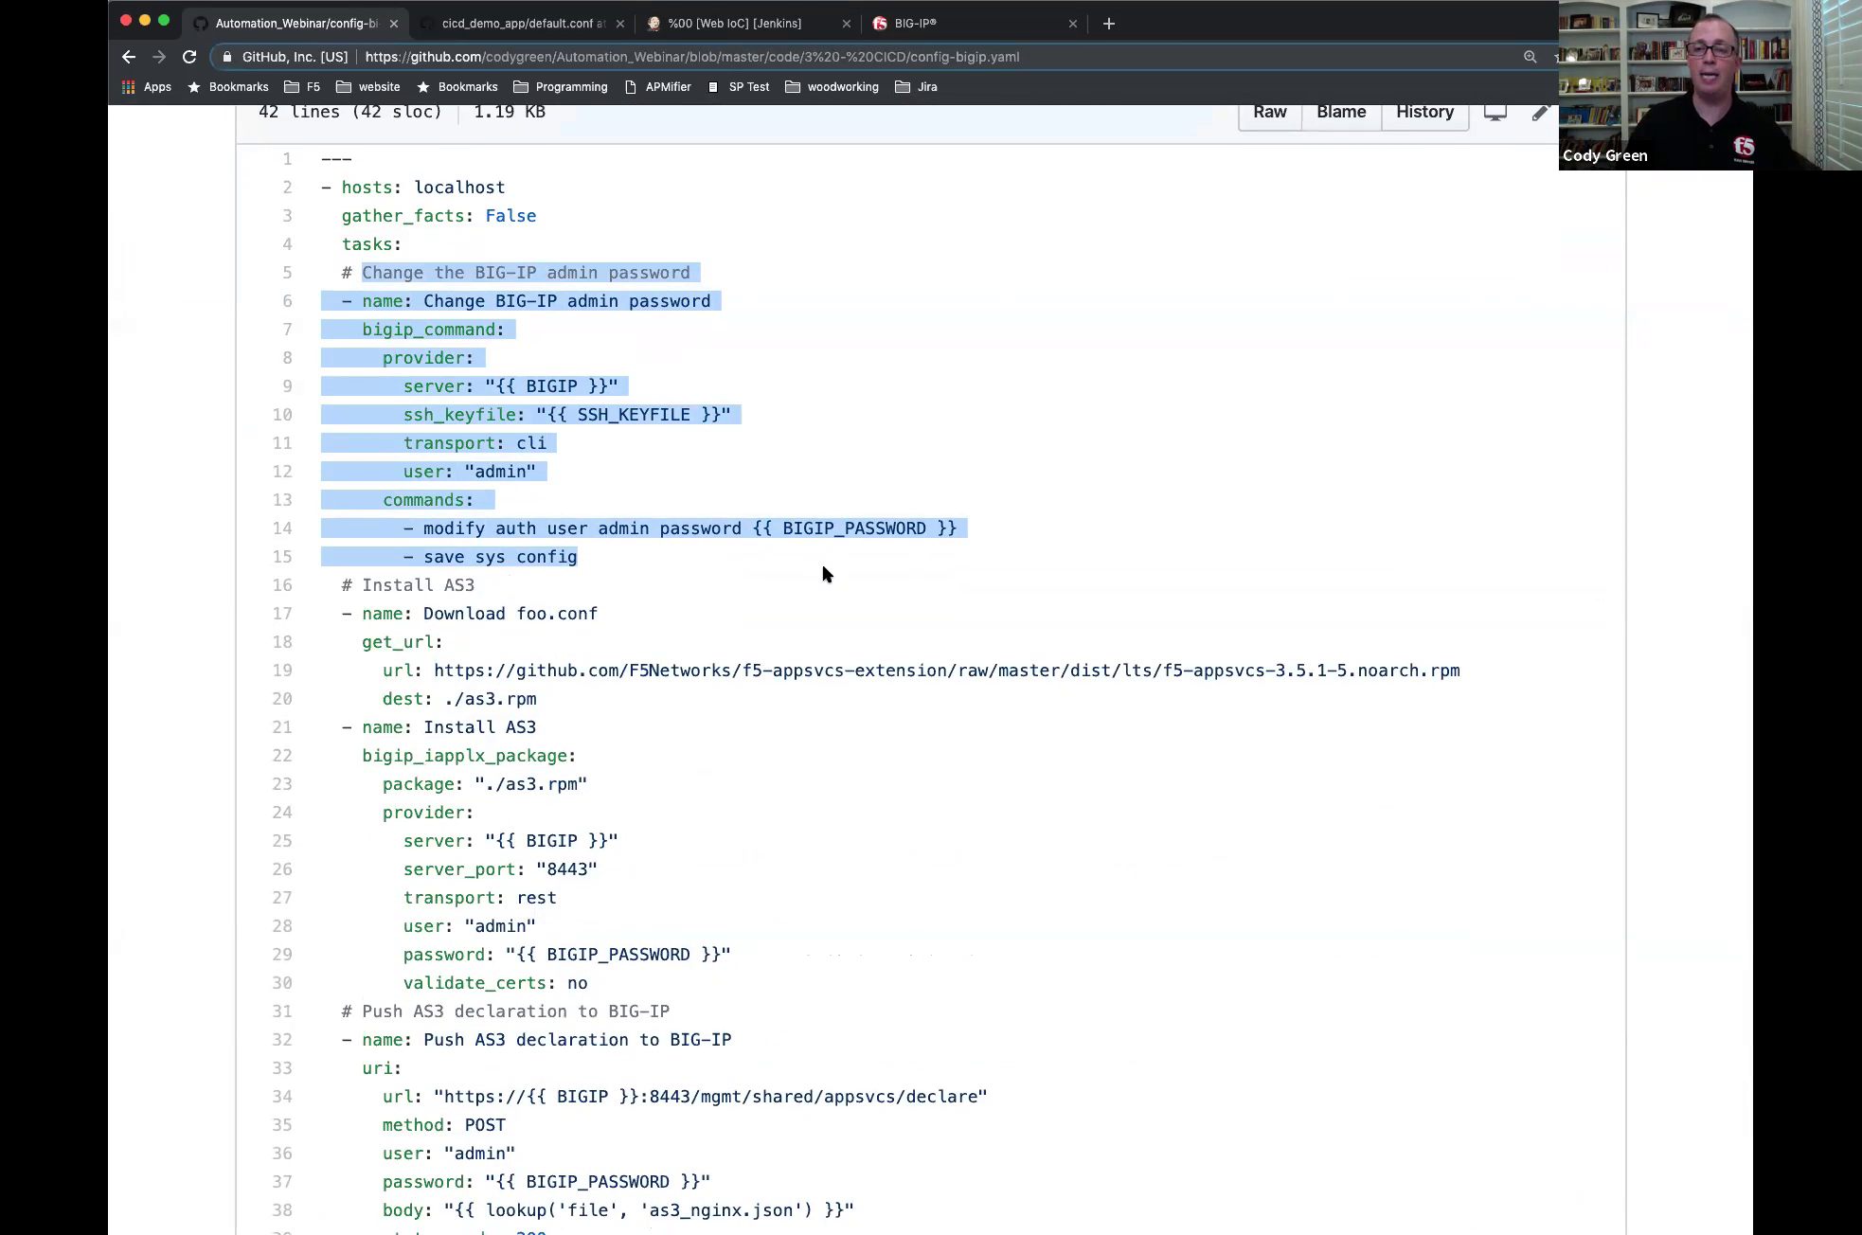
{"action": "scroll", "coordinate": [822, 573], "scroll_direction": "down", "scroll_amount": 2}
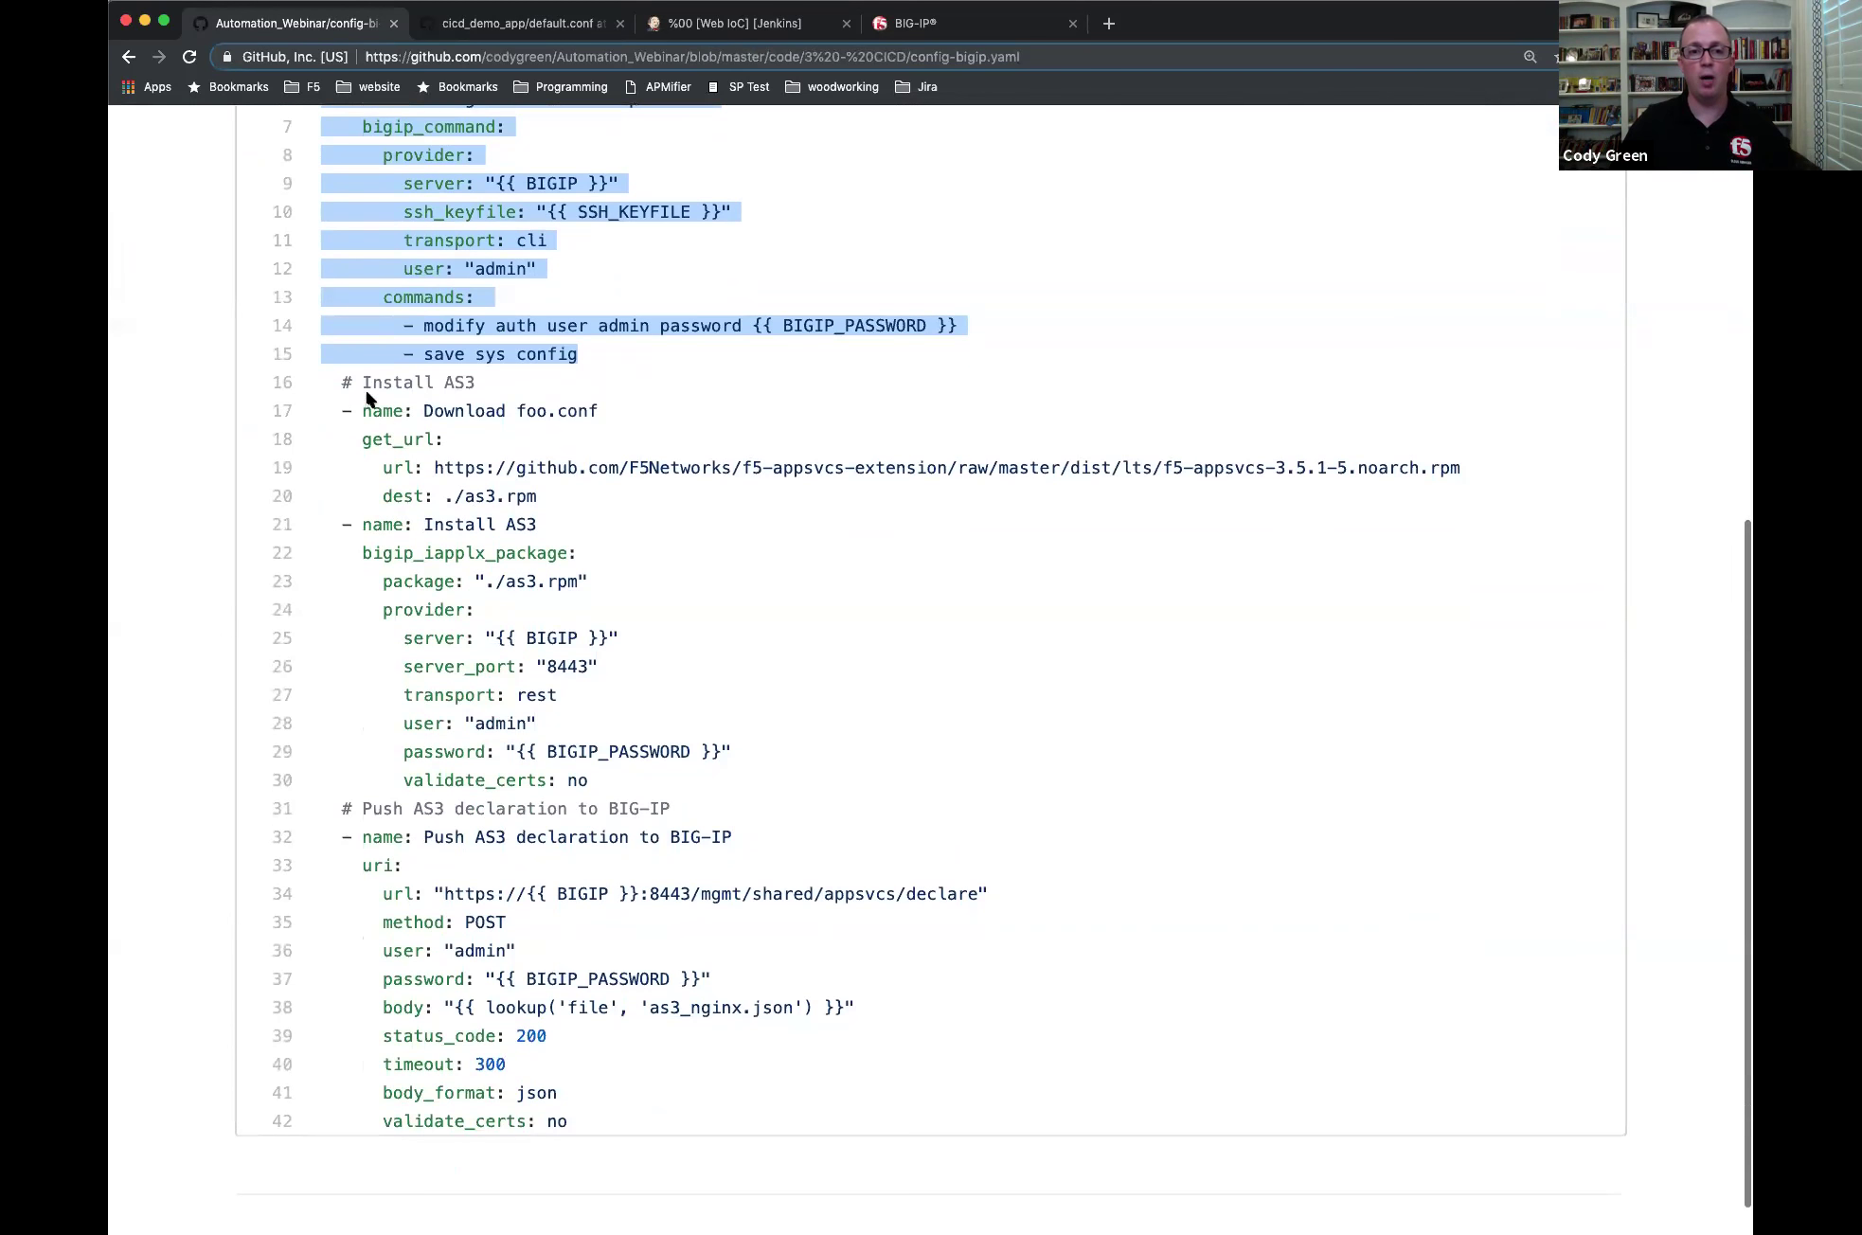
{"action": "left_click_drag", "start_coordinate": [352, 385], "coordinate": [698, 780]}
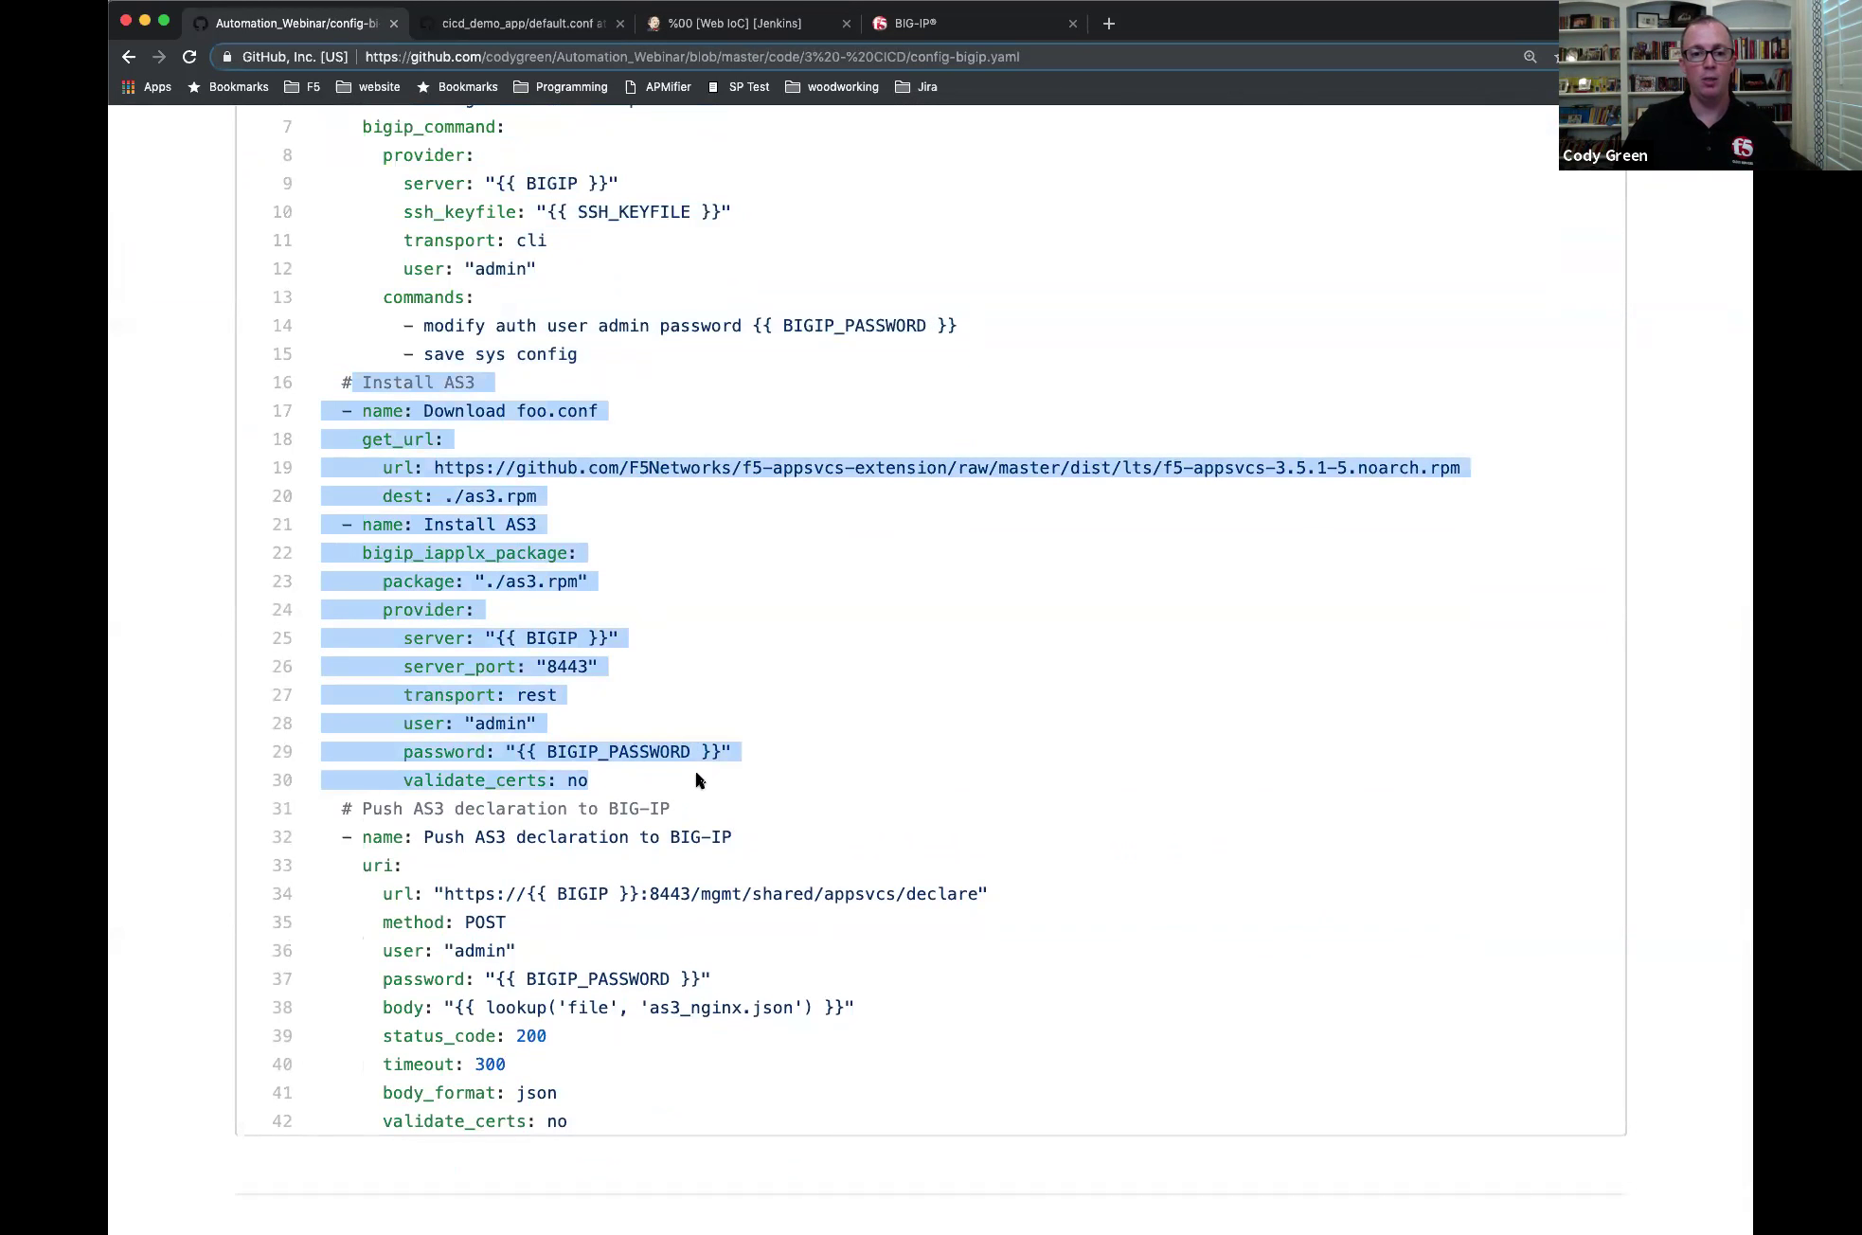